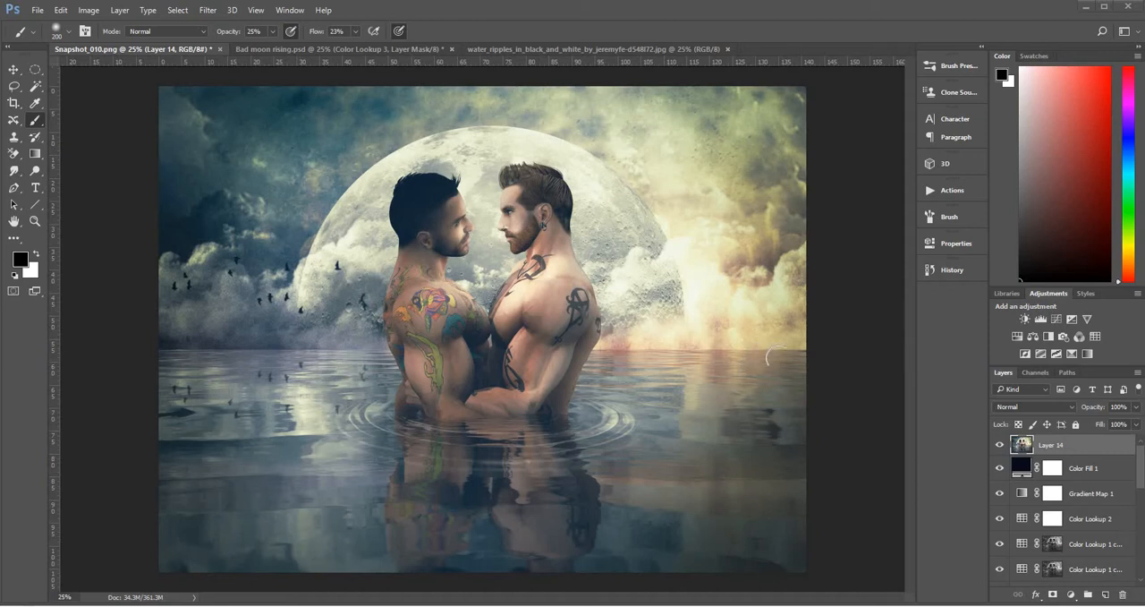
Look at the finished Bad moon rising.psd composite and return to the Snapshot_010.png composite for comparison
left_click(337, 51)
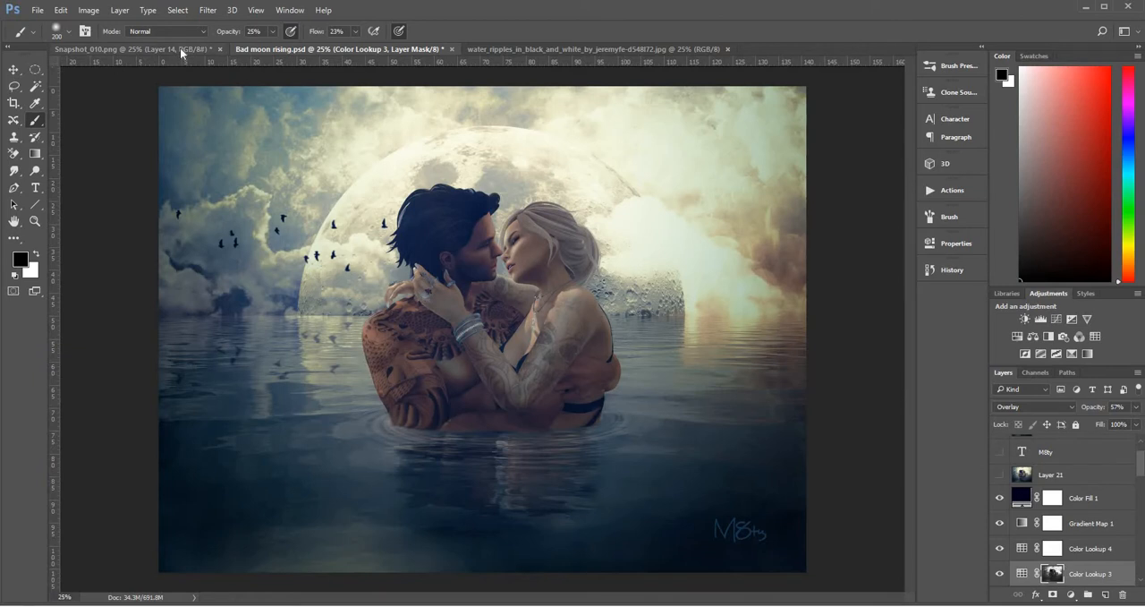
key("ctrl+shift+Tab")
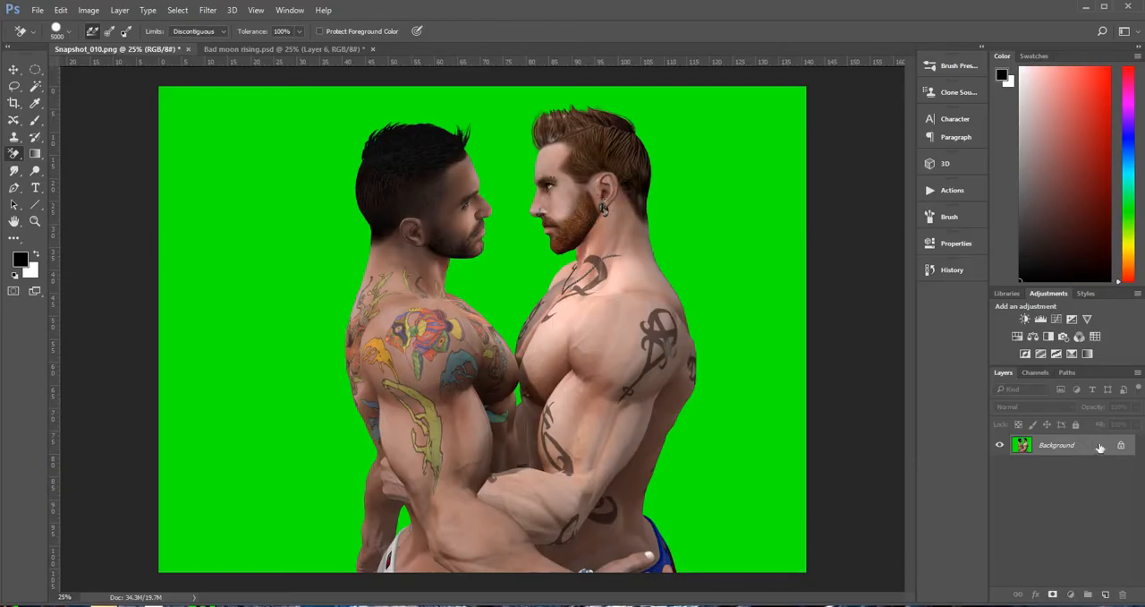
Unlock the Background layer and duplicate it
left_click(1121, 444)
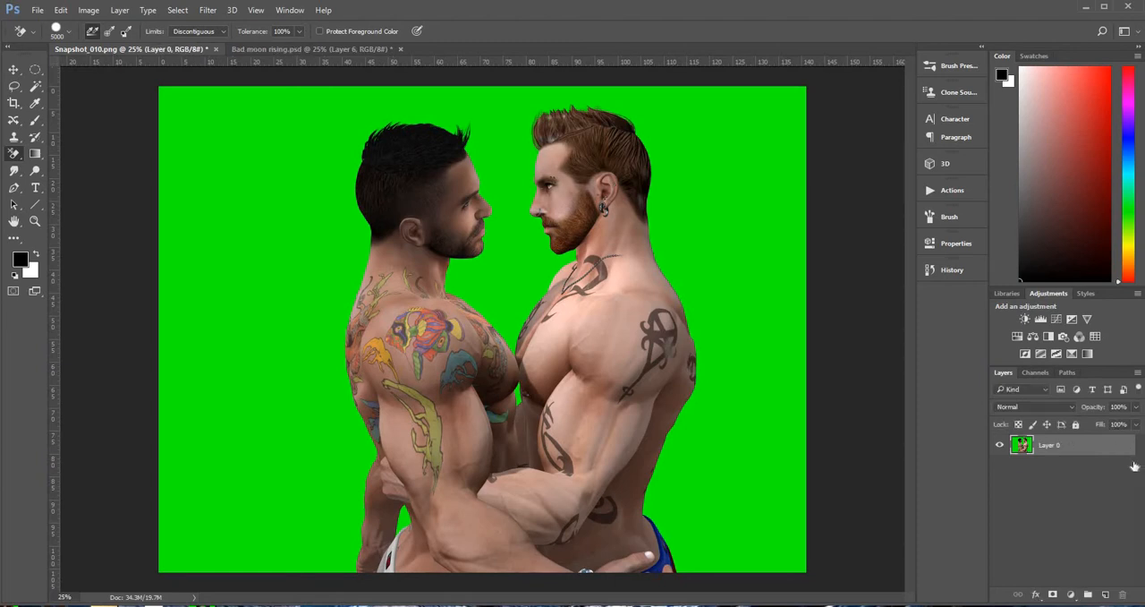
double_click(1135, 467)
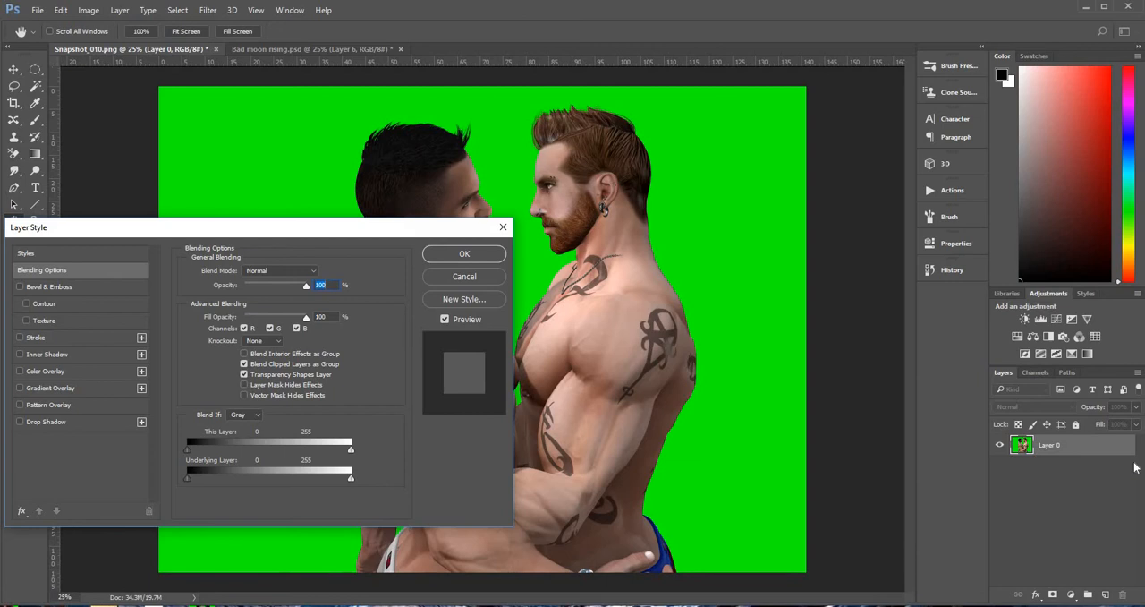
left_click(471, 257)
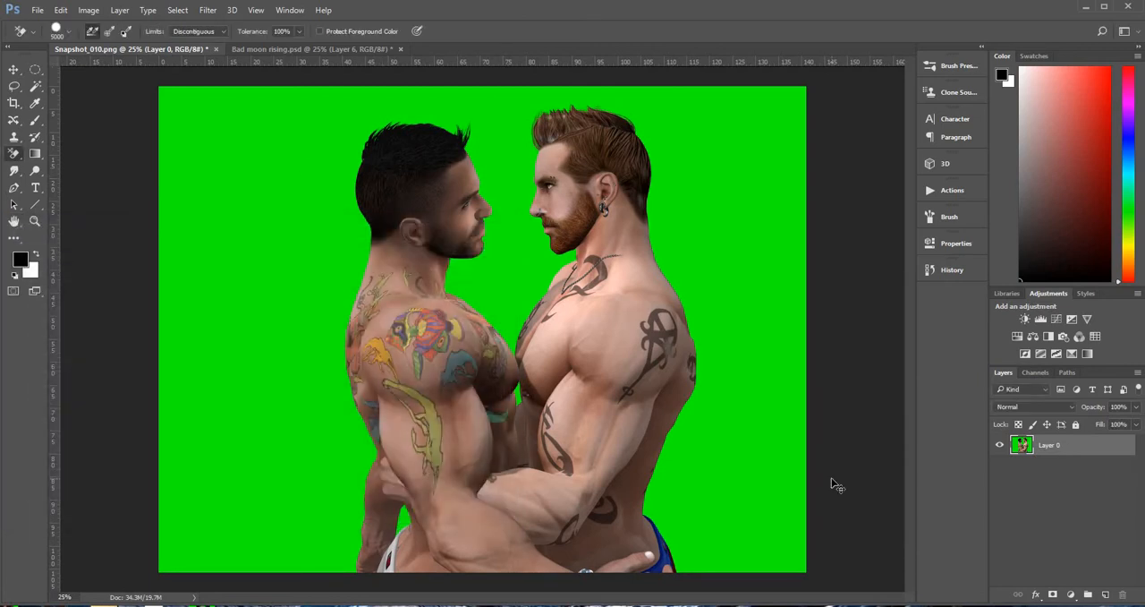
key("ctrl+j")
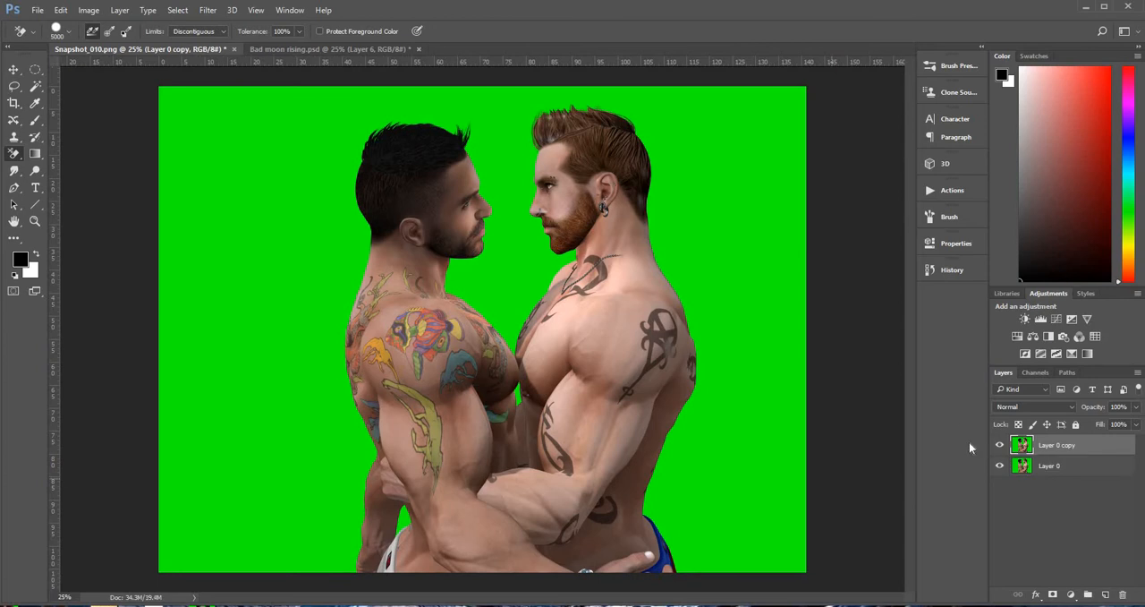
Hide the original Layer 0 and erase the copy's green backdrop around both men with the Background Eraser
left_click(1001, 469)
left_click(215, 331)
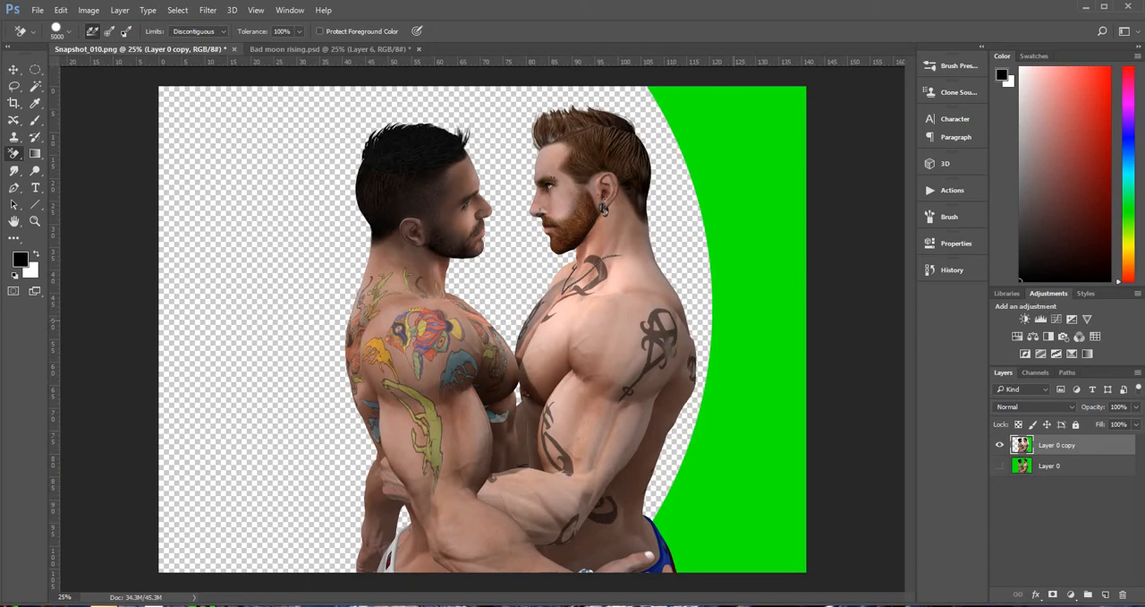
left_click(733, 321)
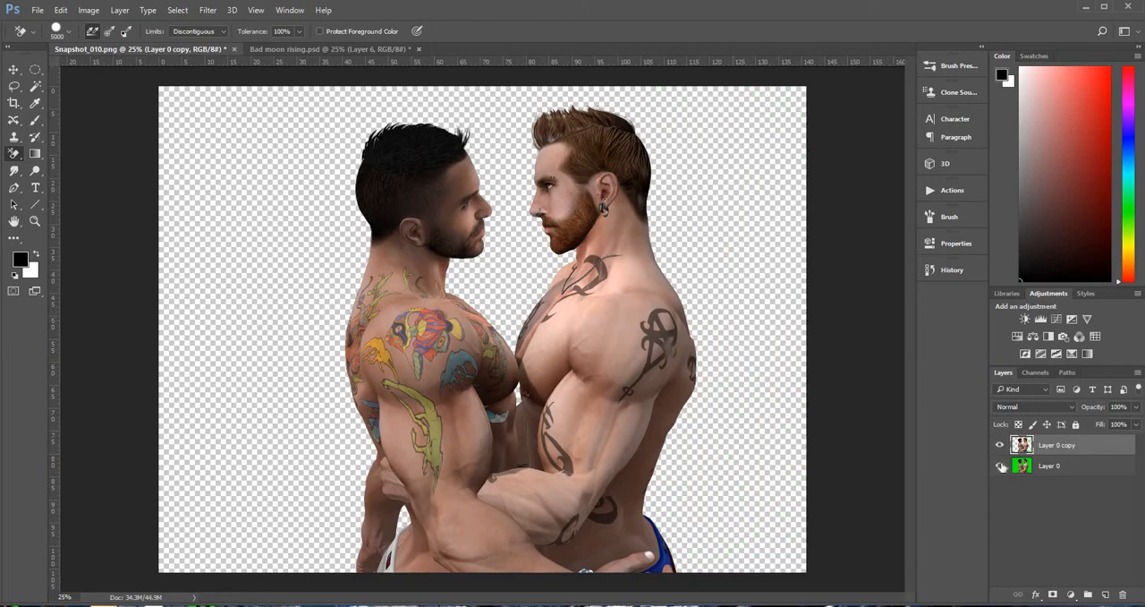
Compare the cutout with the original by toggling the green-background Layer 0 on and off
left_click(1001, 466)
left_click(1002, 465)
left_click(1001, 466)
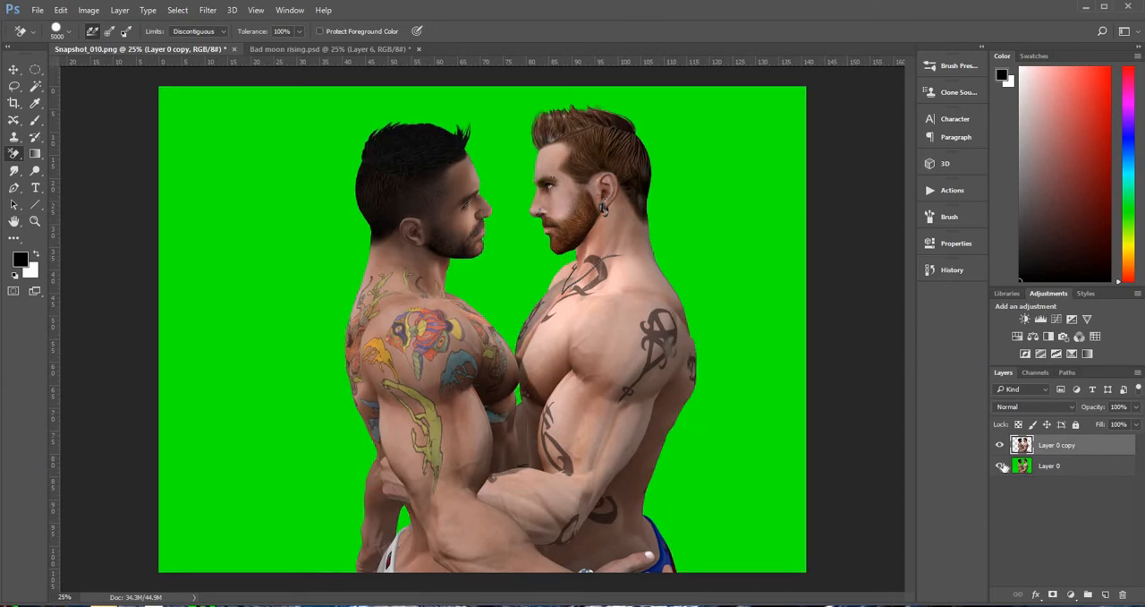
left_click(1001, 465)
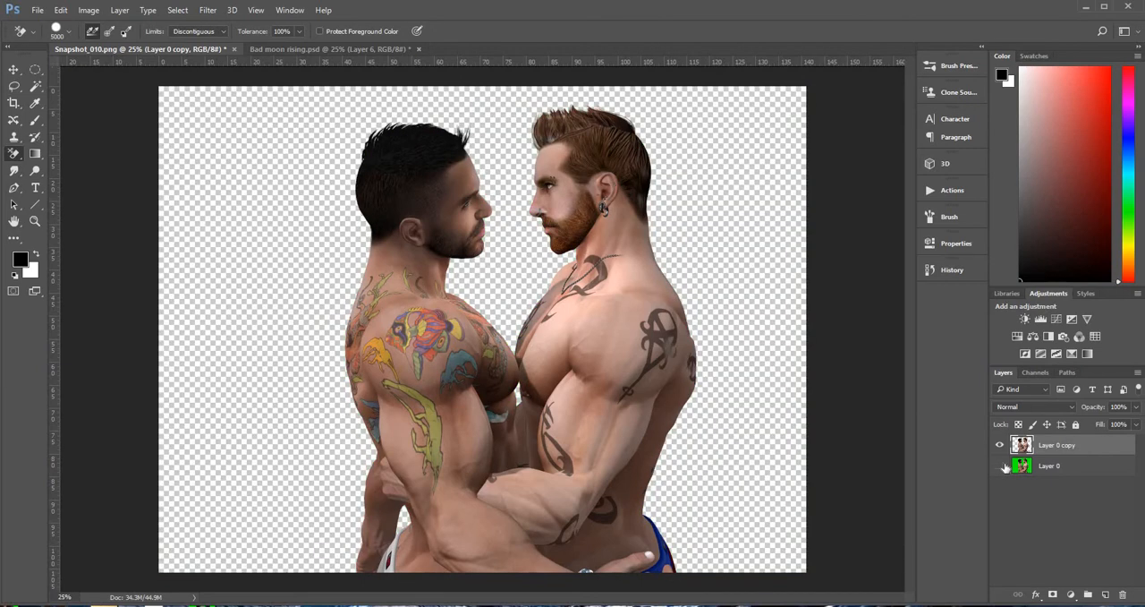
left_click(1001, 466)
left_click(1001, 466)
left_click(1001, 466)
On Layer 0, draw a freehand lasso selection around the dark-haired man's tattooed shoulder, upper arm and chest
left_click(1026, 466)
left_click(1024, 449)
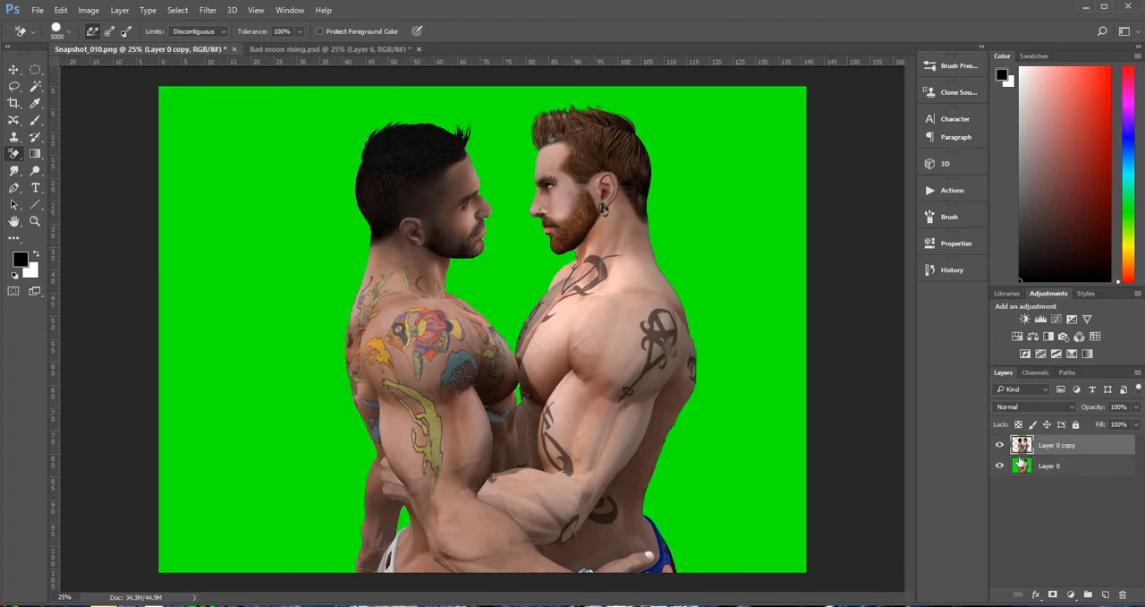
left_click(1026, 467)
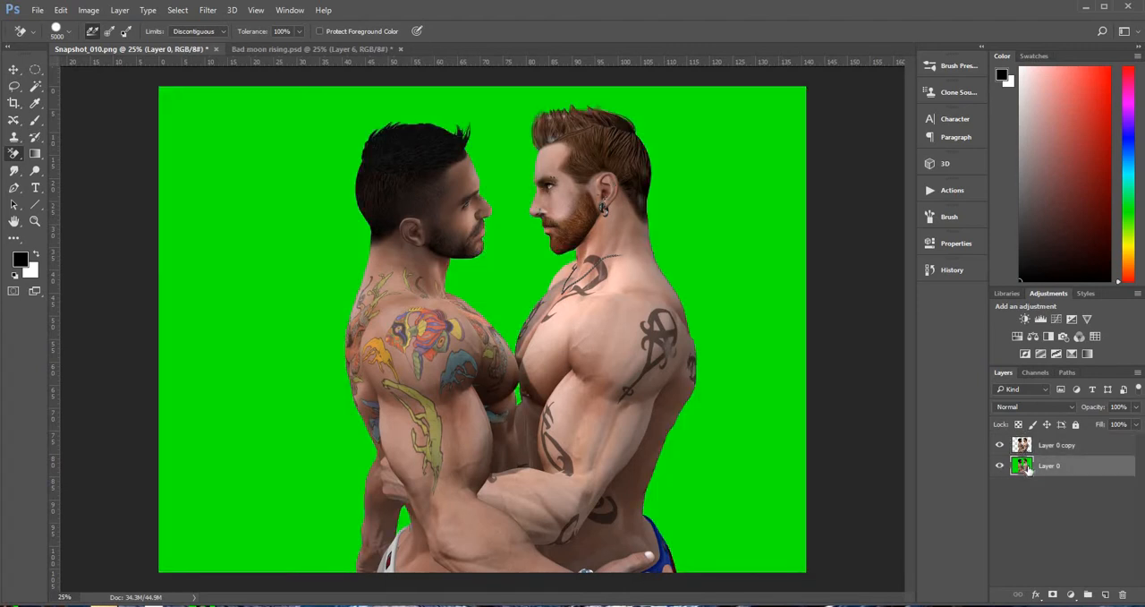
left_click(13, 88)
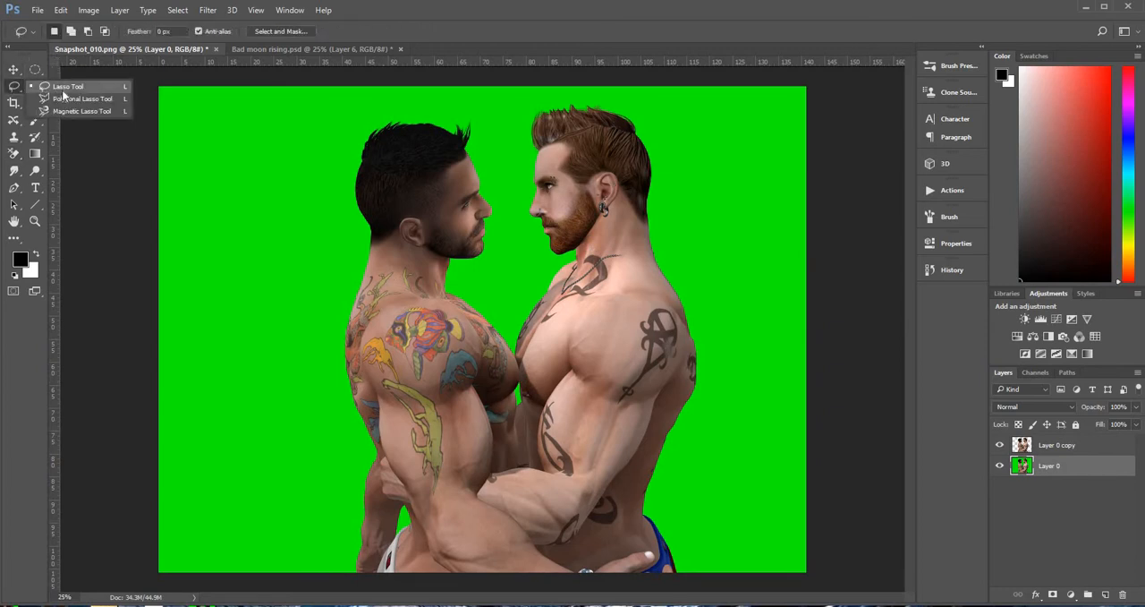
left_click(66, 92)
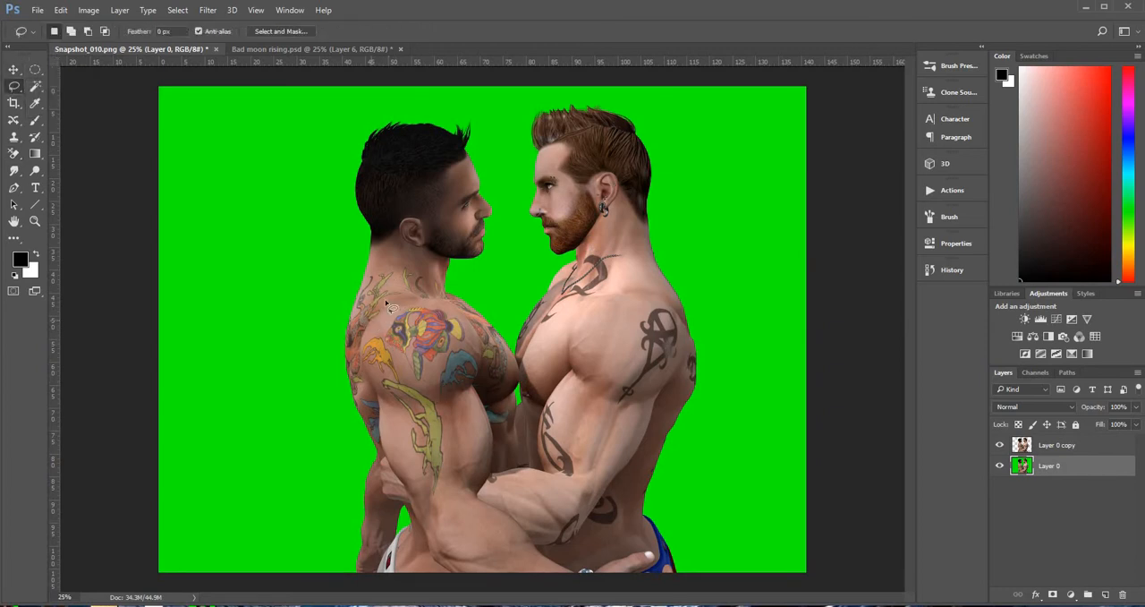
mouse_move(479, 333)
left_mouse_down()
mouse_move(521, 426)
mouse_move(507, 463)
mouse_move(461, 488)
mouse_move(382, 455)
mouse_move(363, 403)
mouse_move(370, 332)
mouse_move(395, 301)
left_mouse_up()
Copy the selected shoulder area and paste it in place as a new layer
left_click(61, 10)
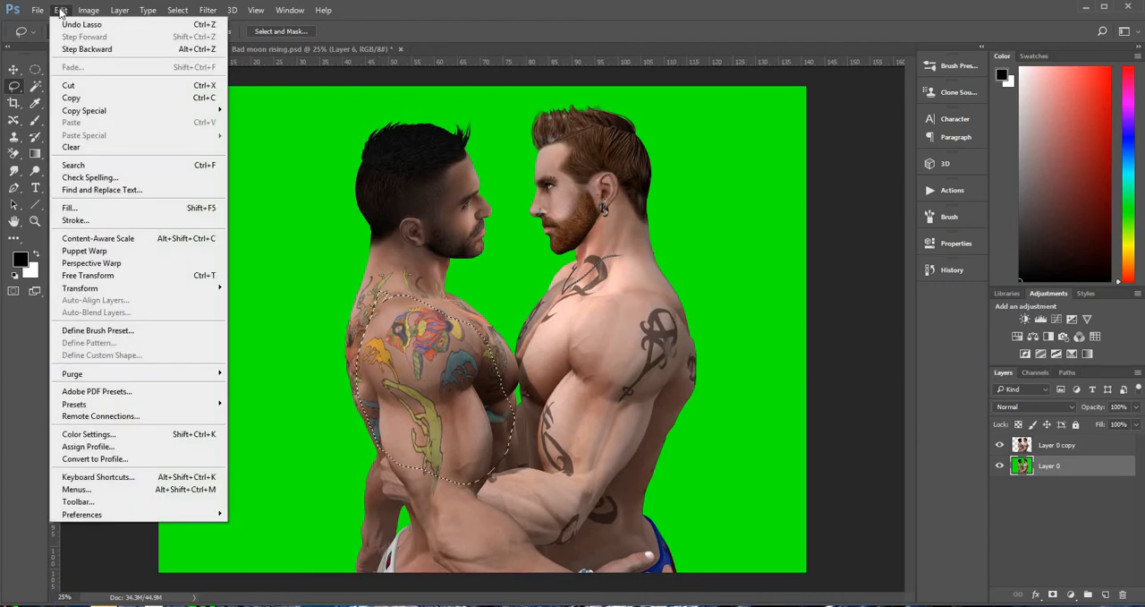
left_click(90, 101)
left_click(60, 10)
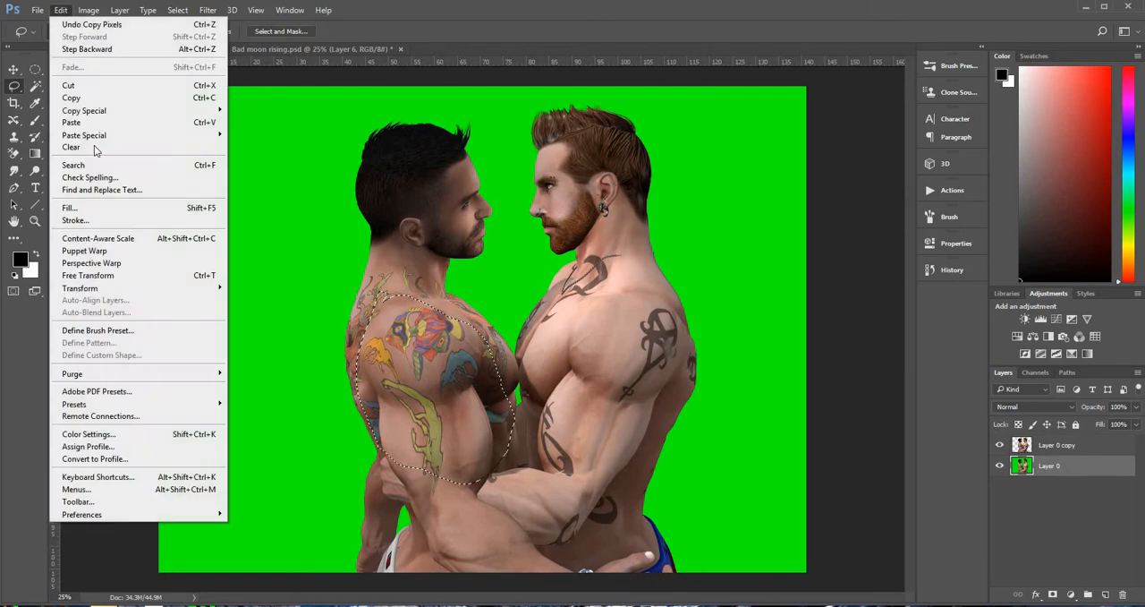
mouse_move(179, 136)
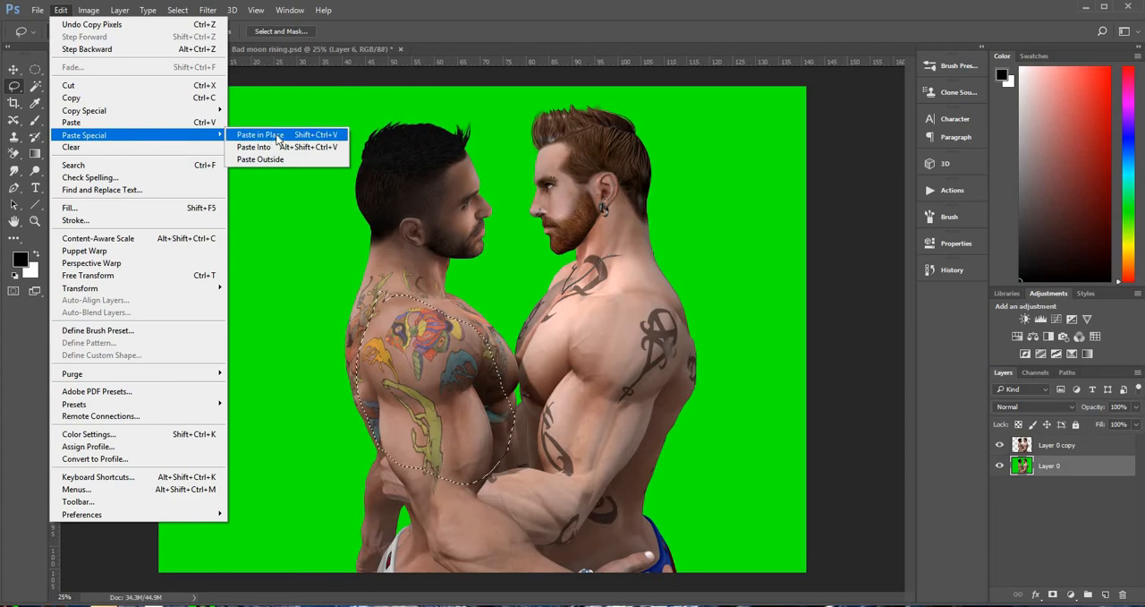
left_click(277, 136)
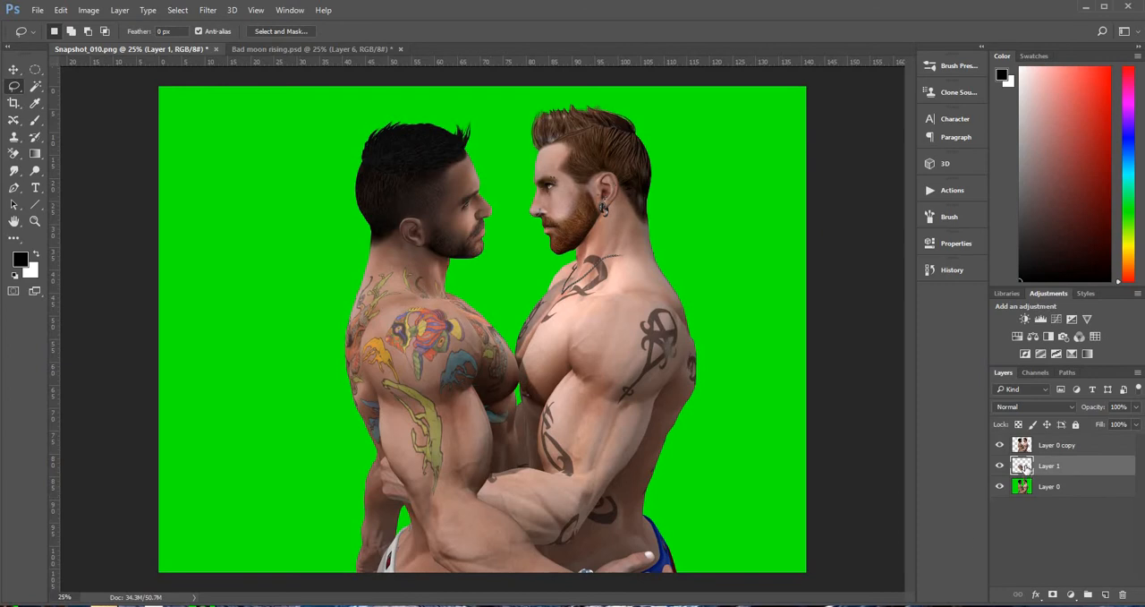
Hide Layer 0 copy and the green-background Layer 0 to inspect the pasted shoulder patch on its own
left_click(1000, 445)
left_click(1000, 486)
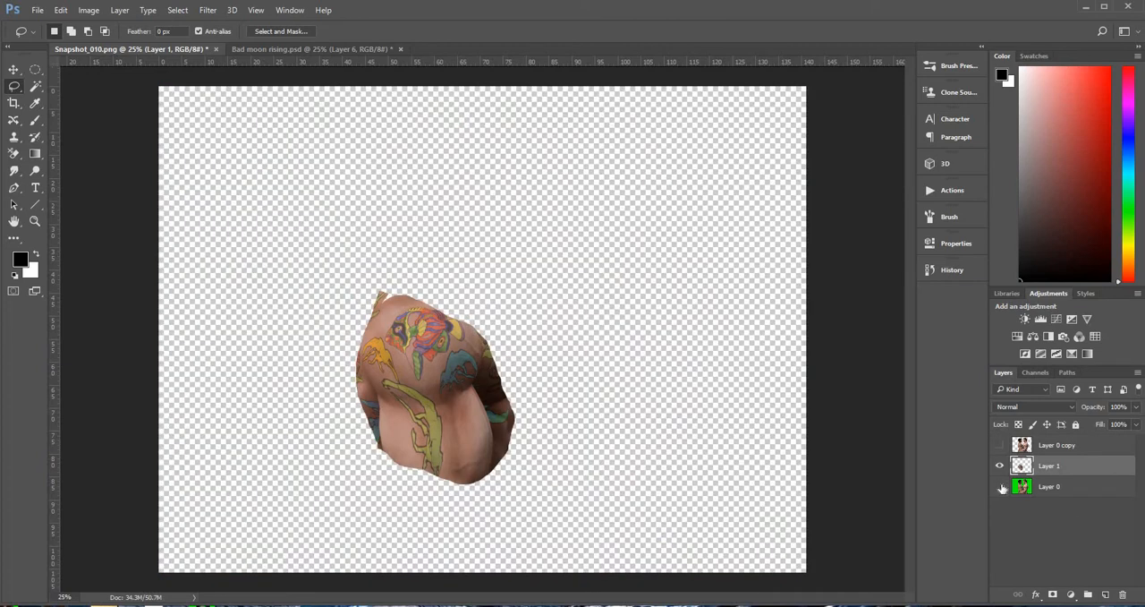
left_click(1001, 486)
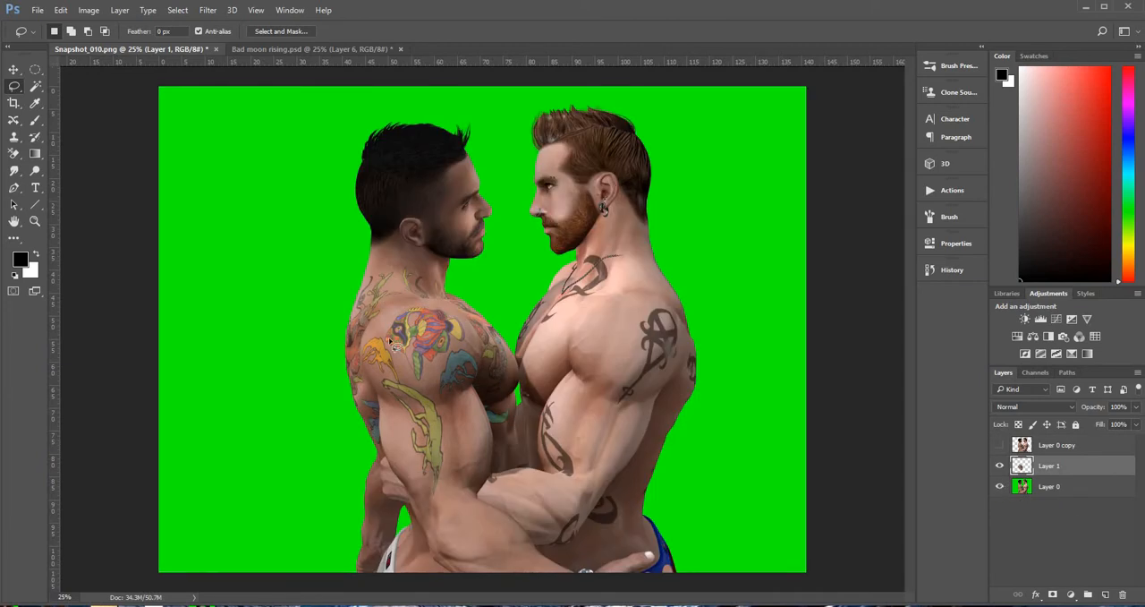
left_click(1001, 486)
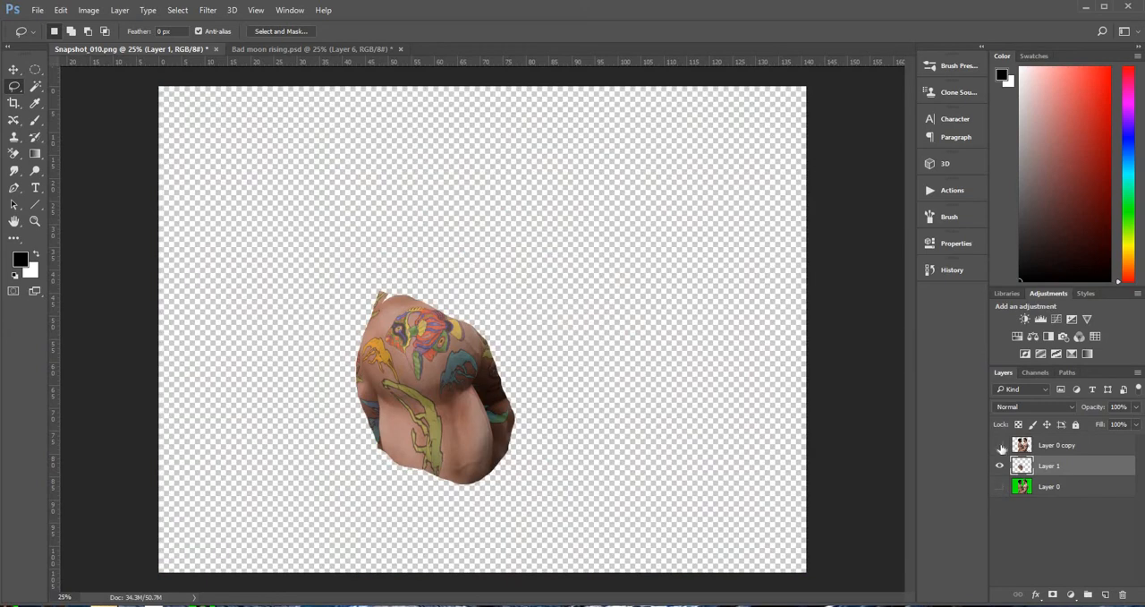
Show Layer 0 copy again and stamp the visible layers into a new merged layer above it
left_click(1000, 446)
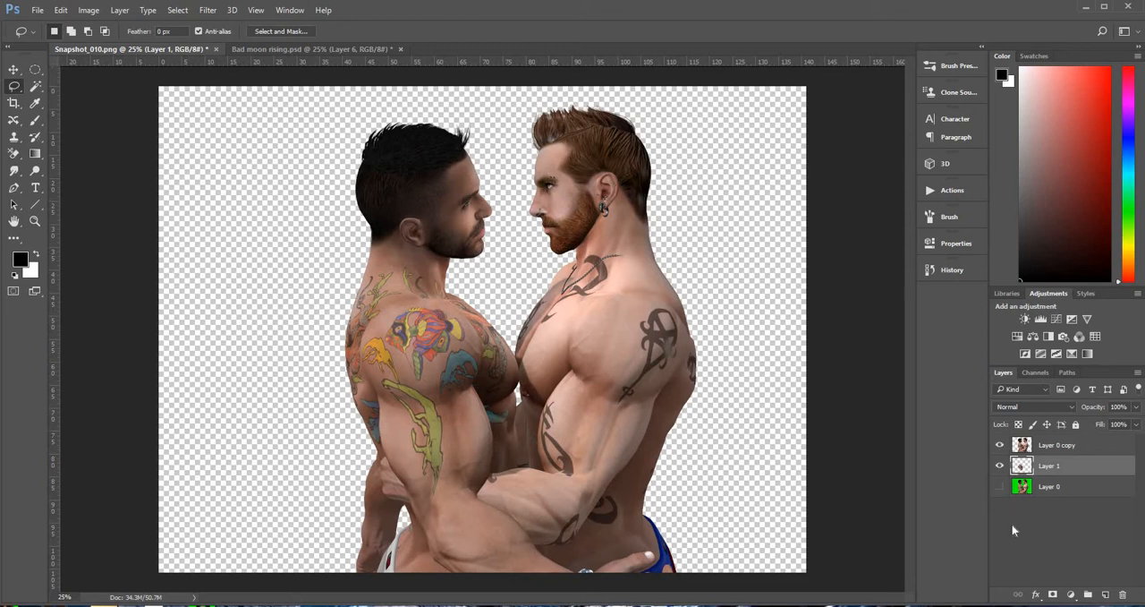
left_click(1108, 446)
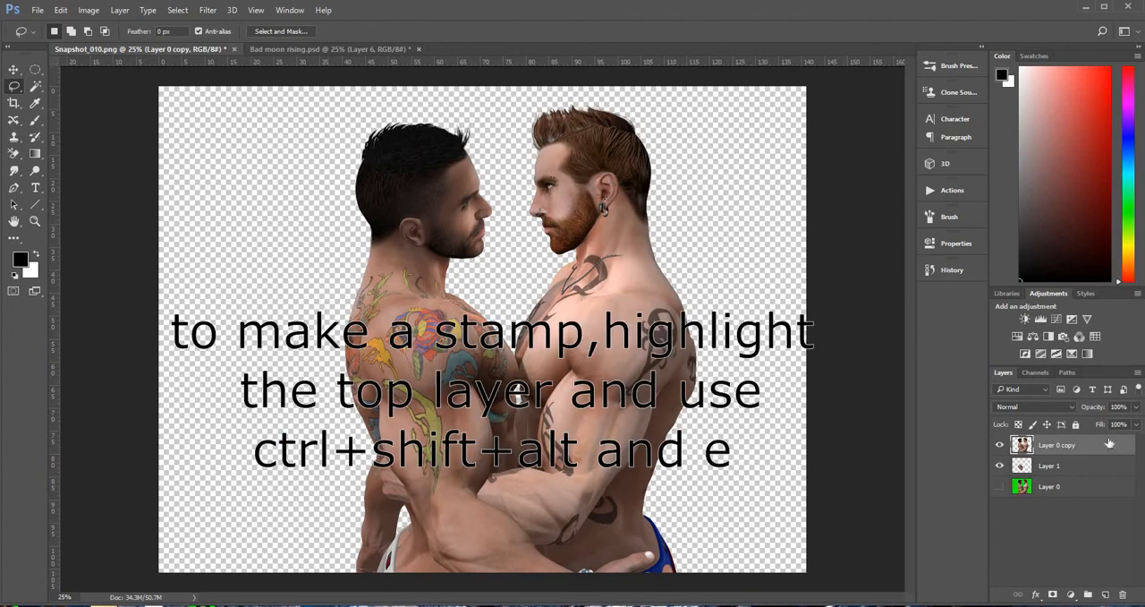
key("ctrl+alt+shift+e")
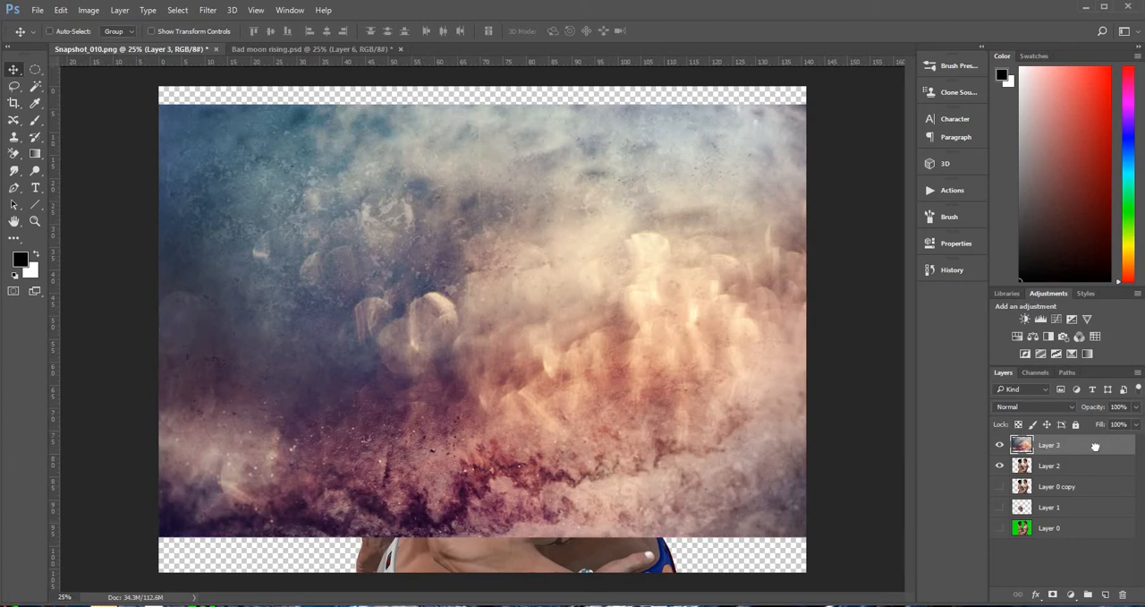
Put the cloudy texture layer beneath the merged couple layer and move it up to Y 1285.50 px, past the canvas's upper edge
left_click_drag(1098, 446, 1094, 477)
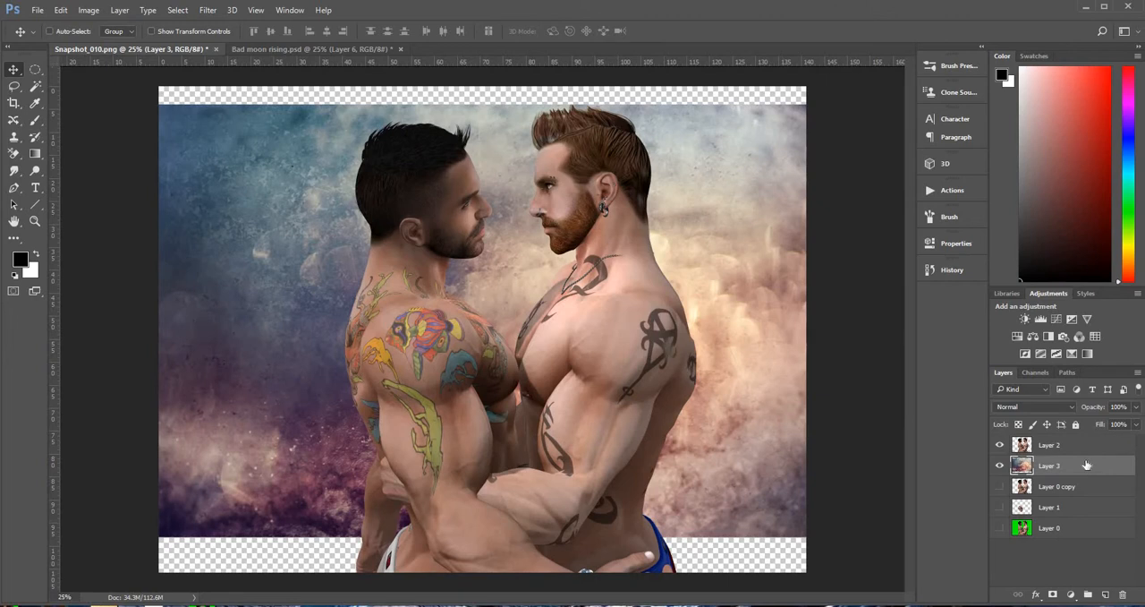
key("ctrl+t")
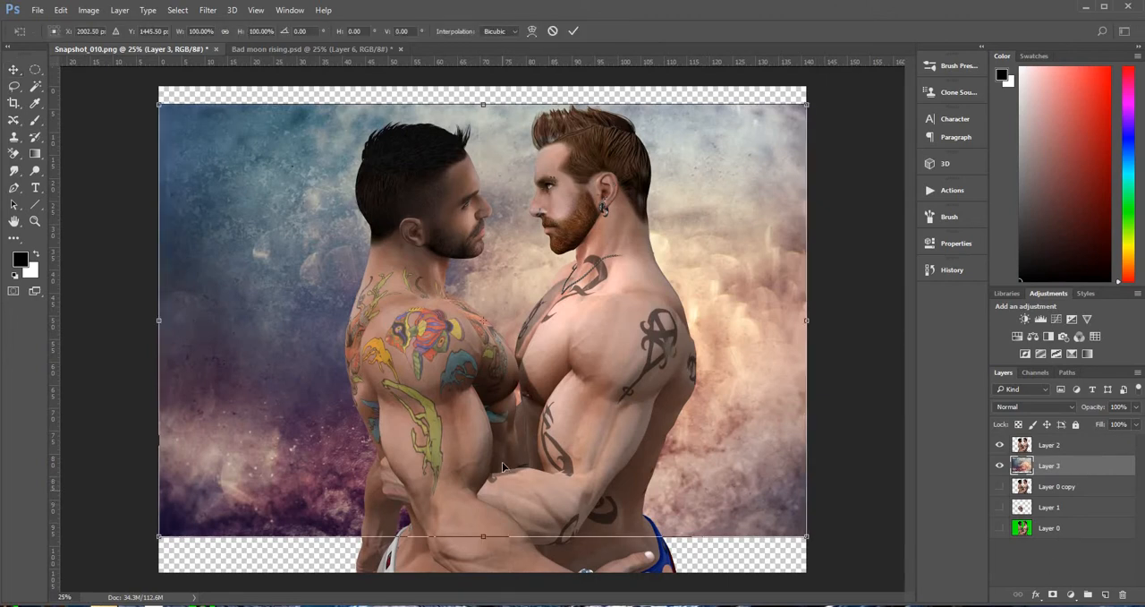
left_click_drag(503, 488, 501, 467)
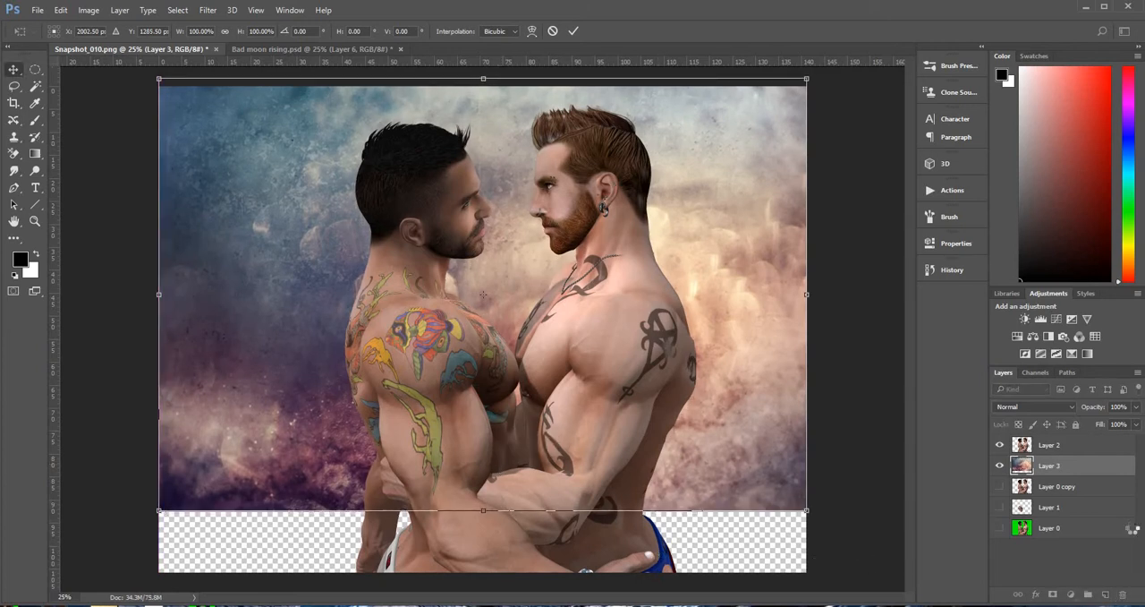
key("Return")
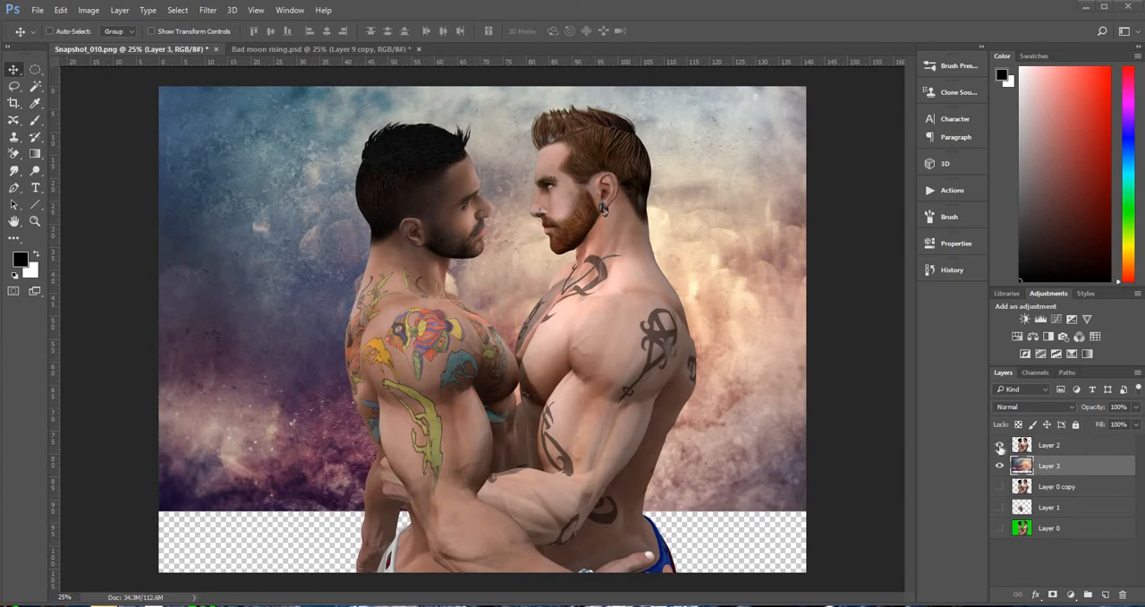
Hide the merged couple layer, add an empty layer above the texture and make white the foreground colour
left_click(999, 444)
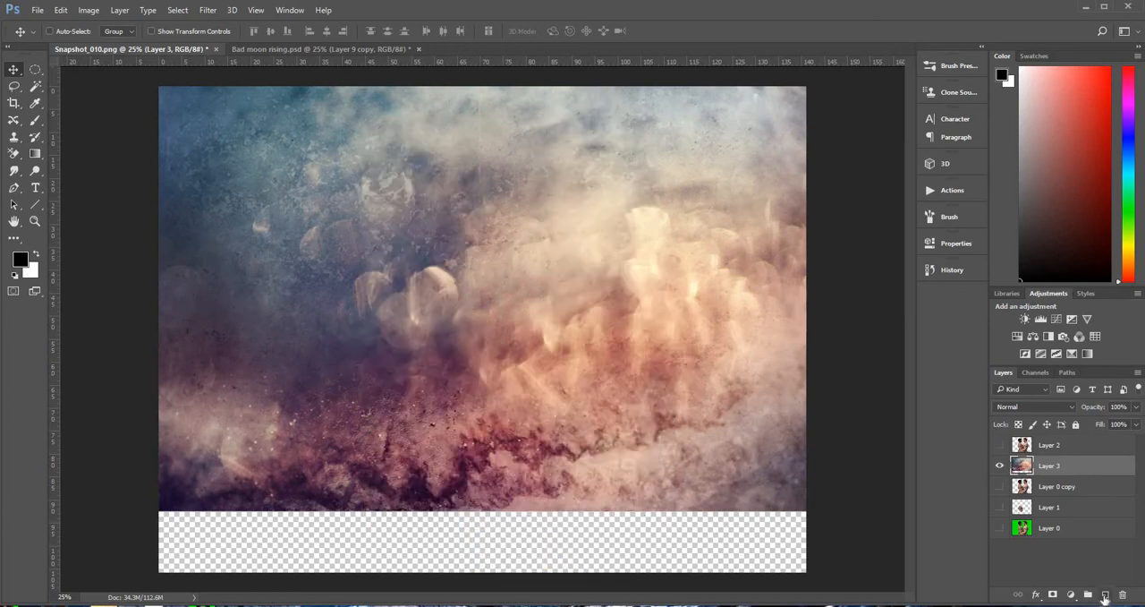
left_click(1105, 595)
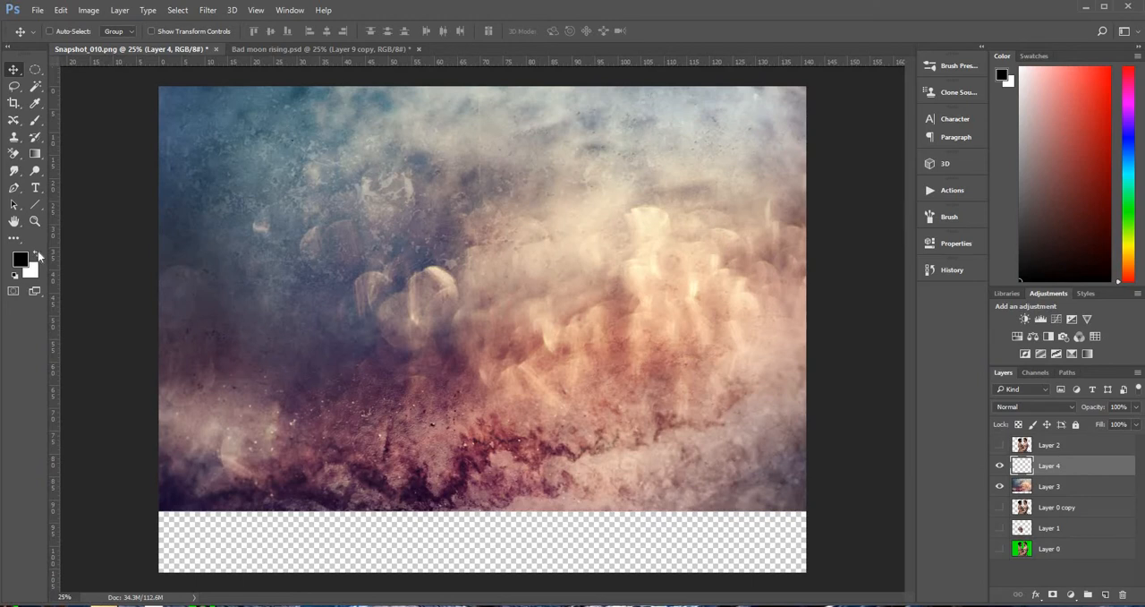
left_click(37, 255)
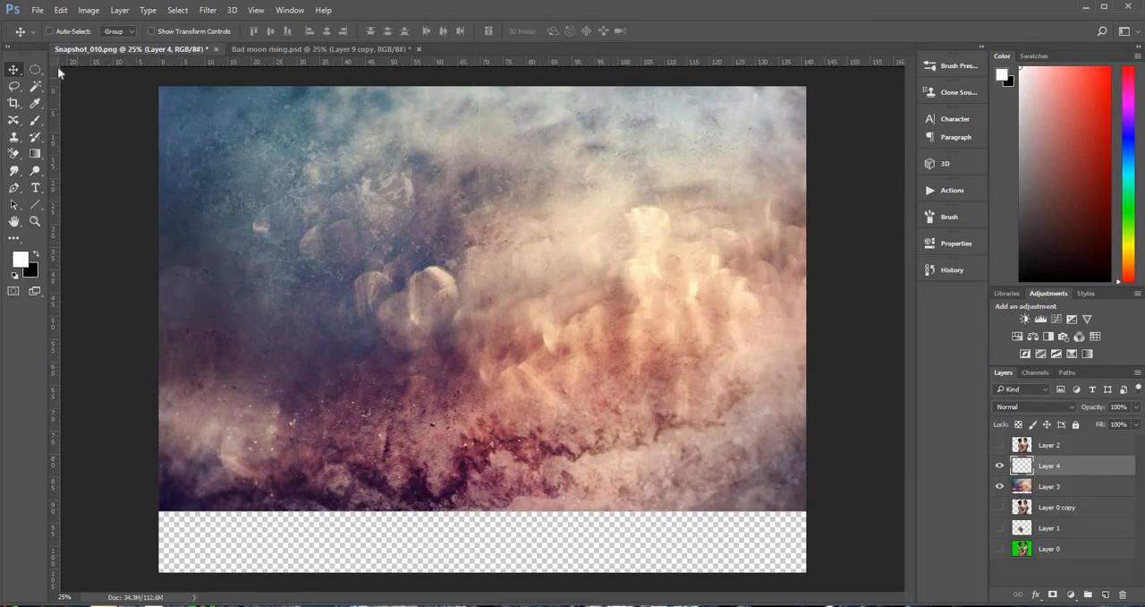
Choose the 456 px cloud brush preset for the Brush tool
left_click(36, 124)
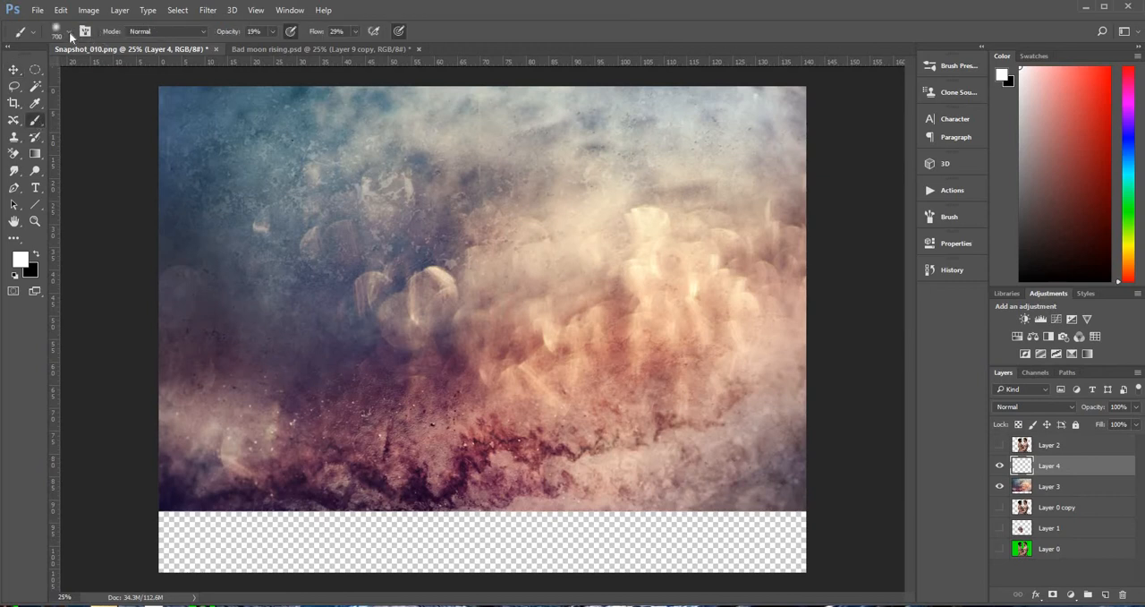
left_click(68, 32)
left_click_drag(382, 168, 383, 248)
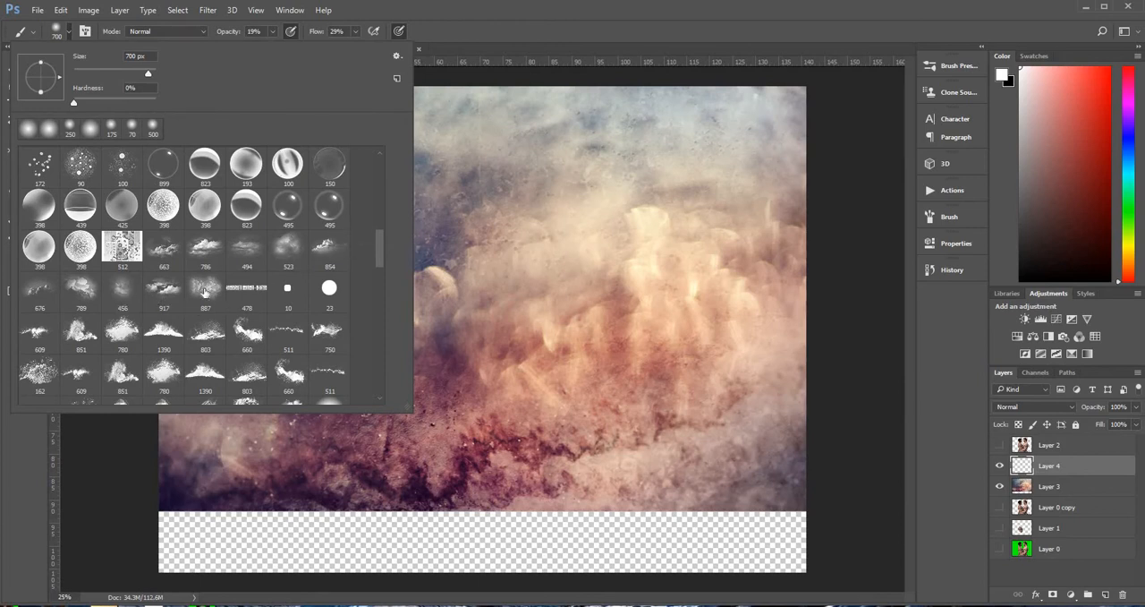
left_click(122, 291)
key("Return")
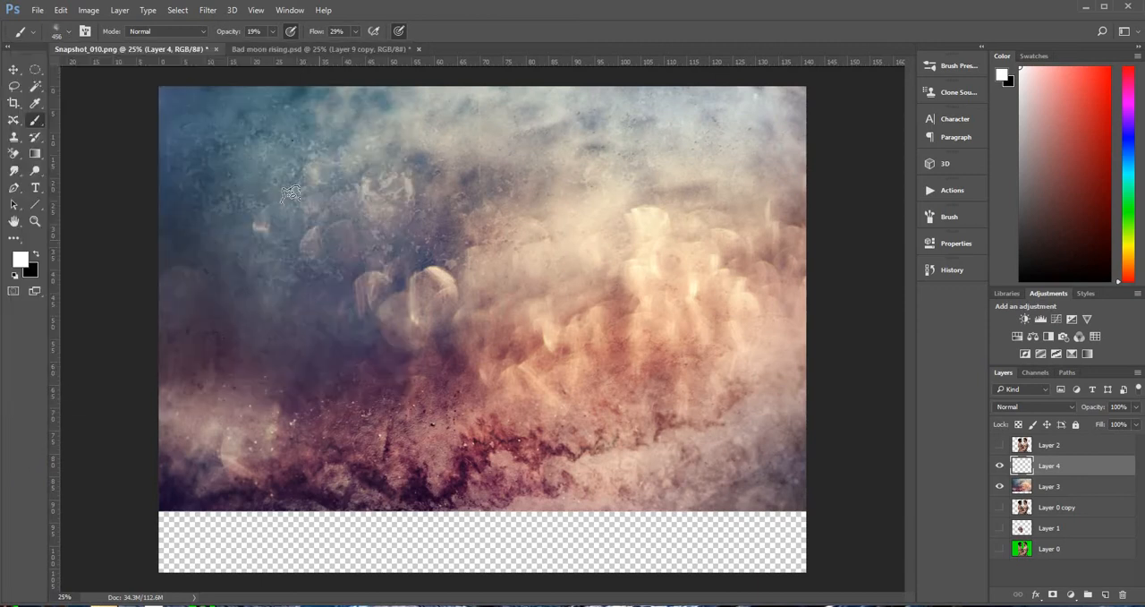
Enlarge the cloud brush to 2900 px at 100% opacity and flow, and stamp a white cloud in the sky's upper-left area
key("]")
key("]")
key("]")
key("]")
key("]")
key("]")
key("]")
key("]")
key("]")
key("]")
key("]")
key("]")
key("]")
key("]")
key("]")
key("]")
key("]")
left_click(272, 31)
left_click_drag(304, 52, 408, 47)
left_click(355, 32)
left_click(224, 191)
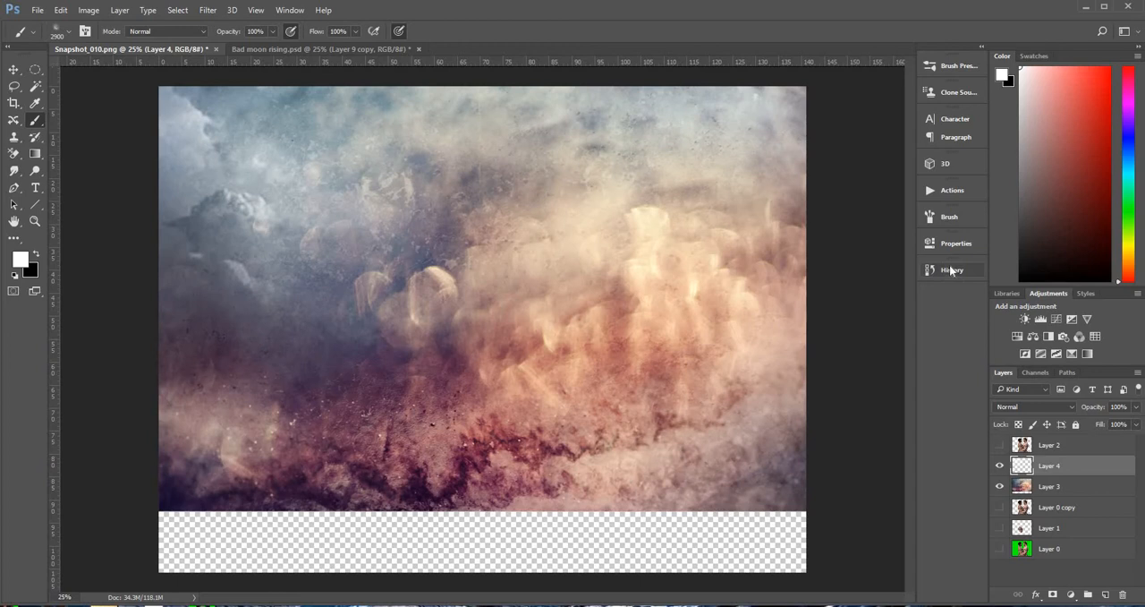
Flip the cloud brush horizontally, set its angle to -81° and its size to 3900 px, and stamp a white cloud on the sky's right side
left_click(950, 217)
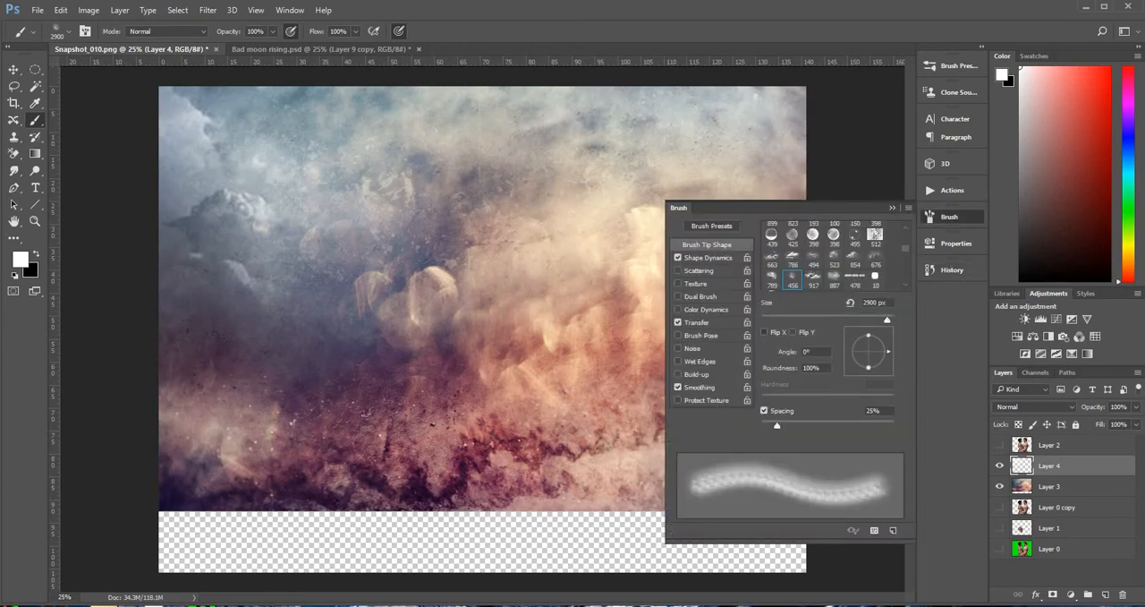
left_click(764, 332)
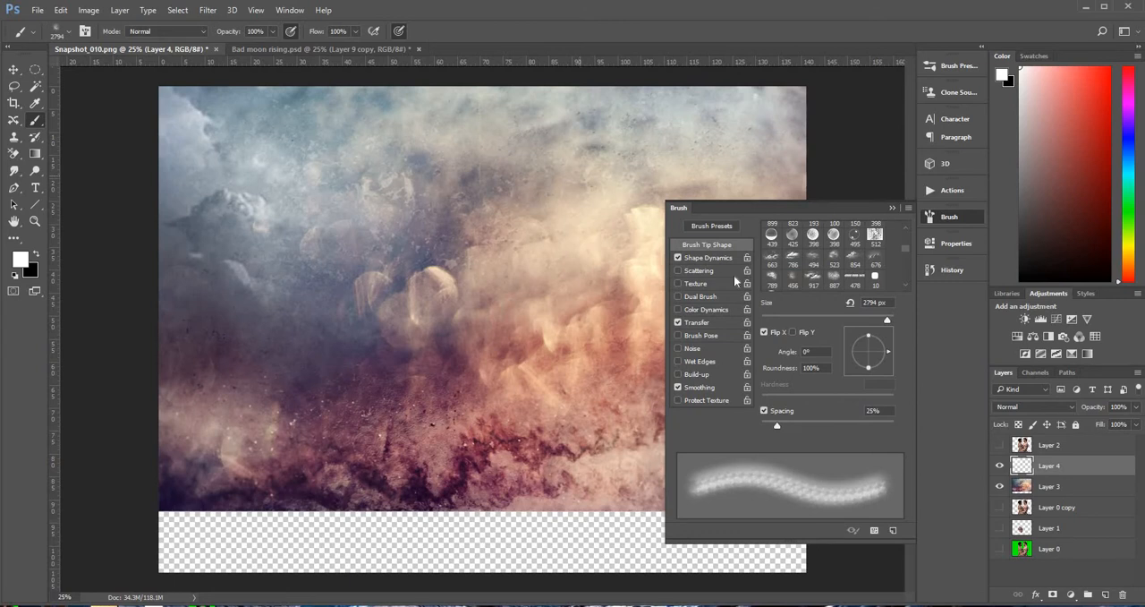
left_click_drag(887, 356, 873, 380)
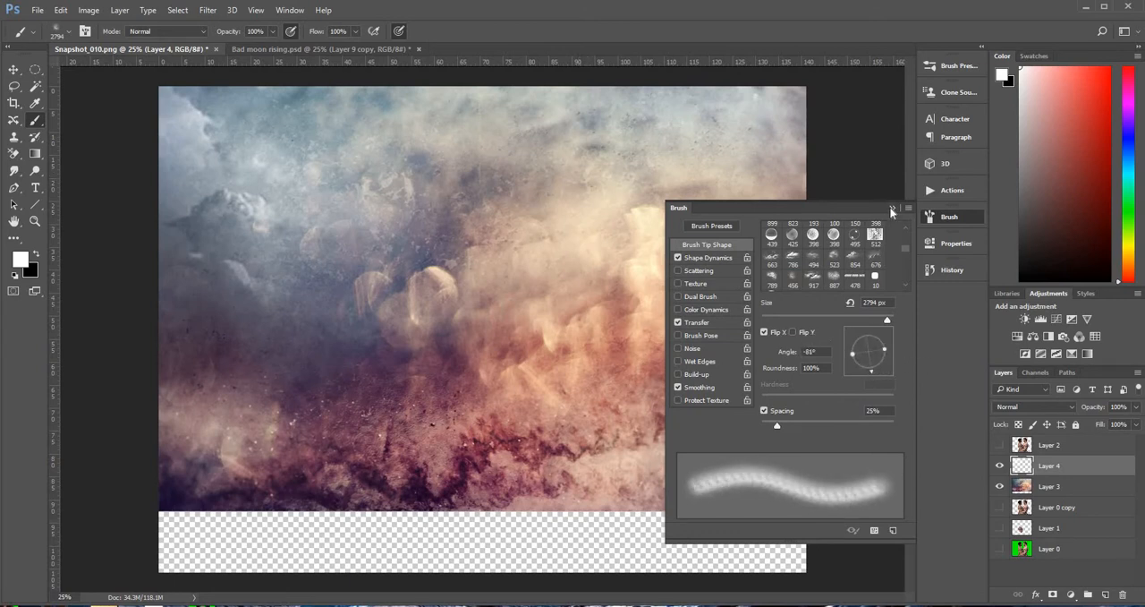
left_click(893, 208)
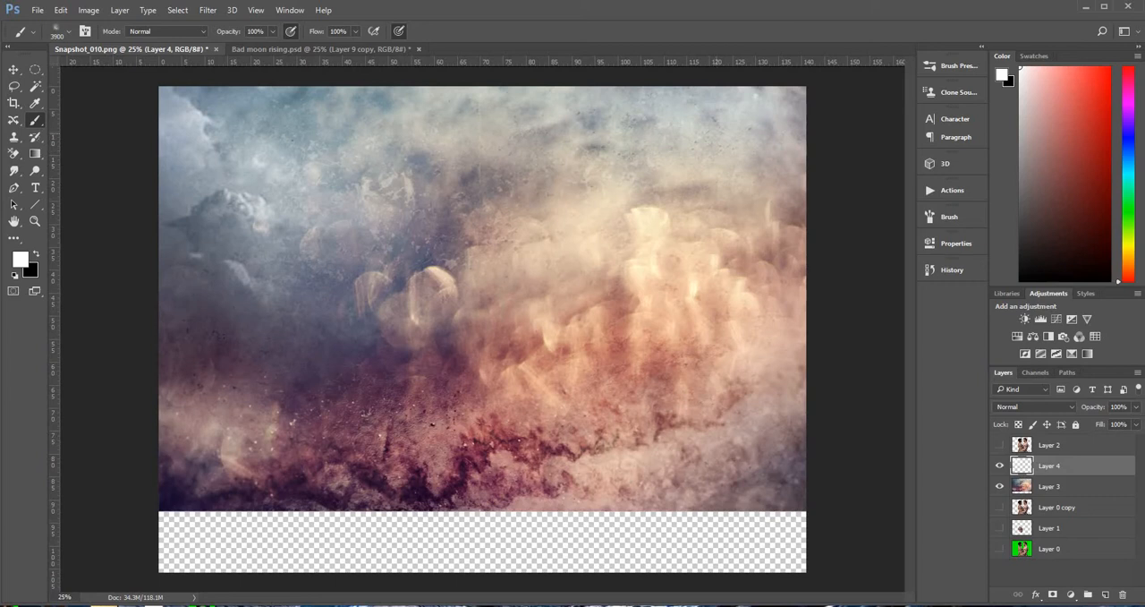
left_click(647, 239)
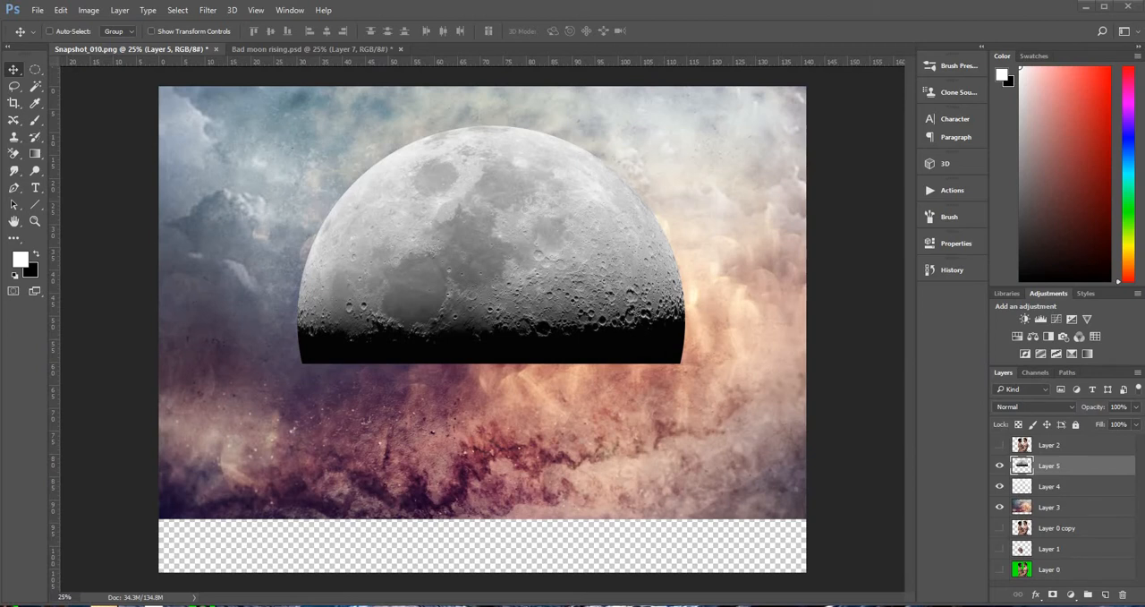
Add a layer mask to the moon layer, make black the foreground colour and choose a small soft round brush
left_click(1053, 595)
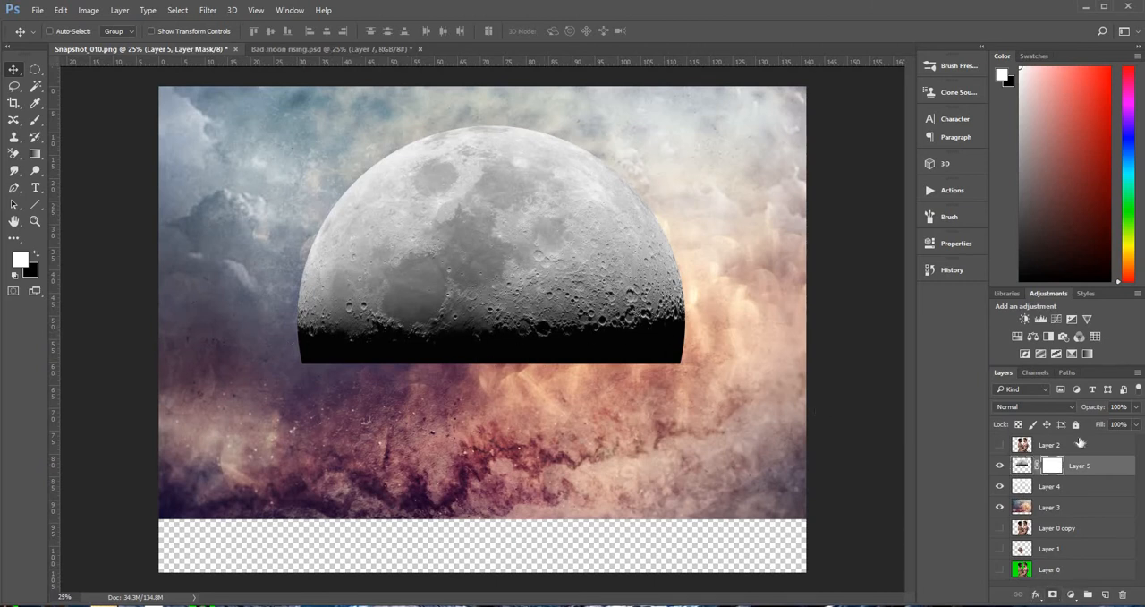
left_click(36, 255)
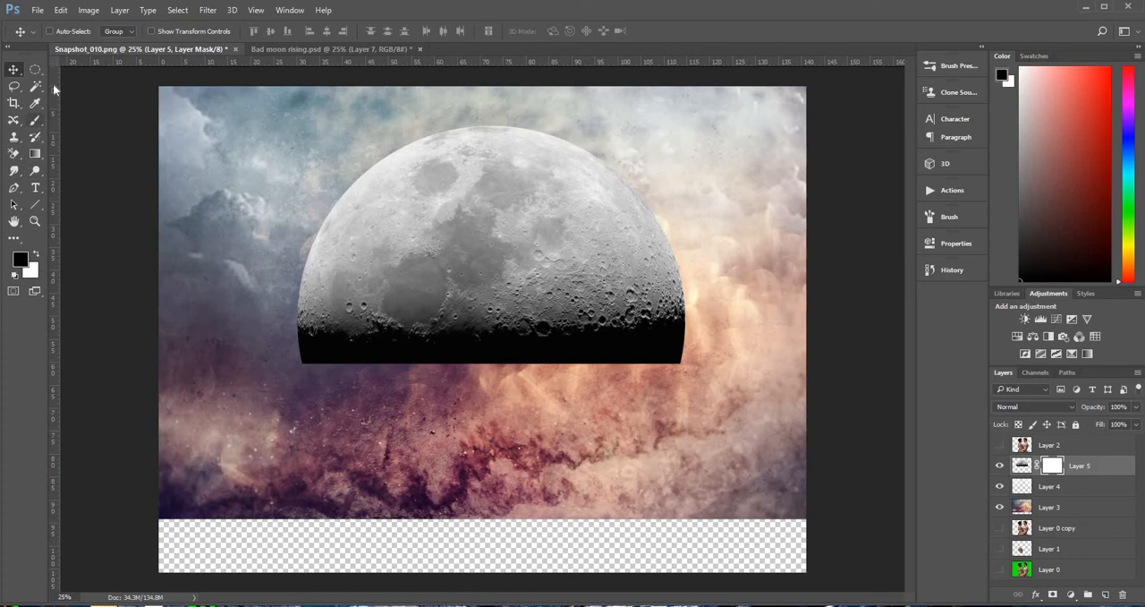
left_click(35, 120)
left_click(66, 33)
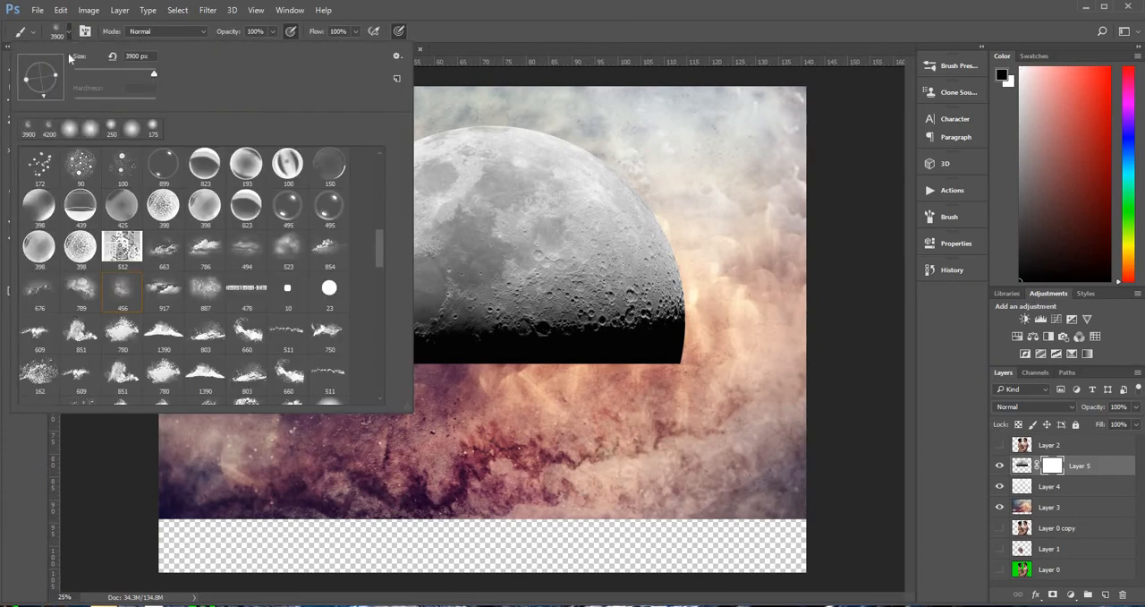
left_click(68, 130)
left_click_drag(153, 74, 87, 81)
left_click(15, 492)
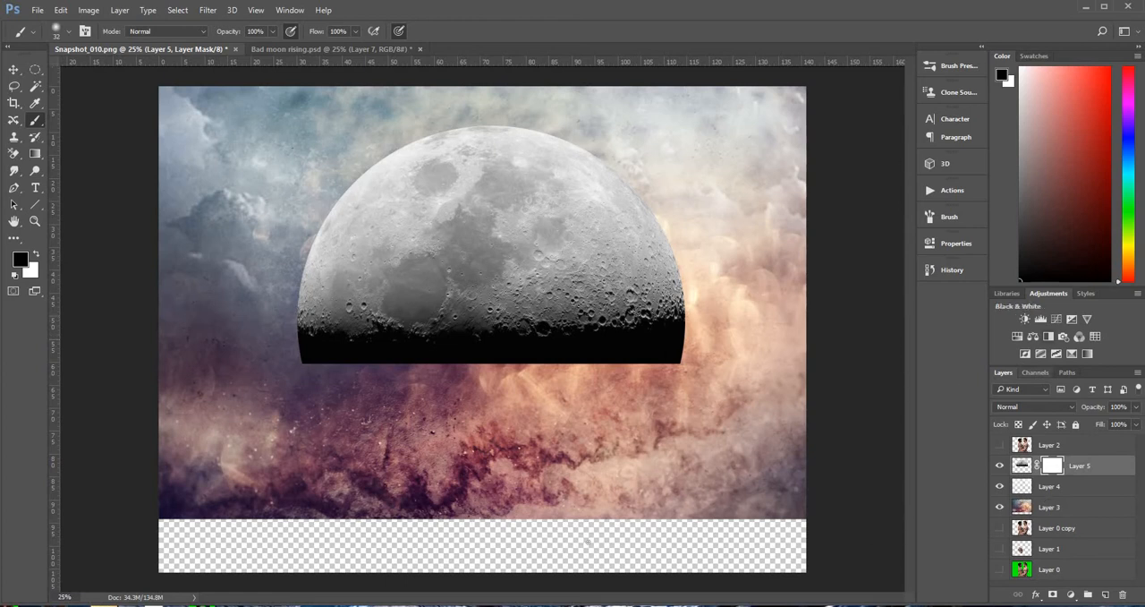
Mask out the moon's dark flat lower edge with the soft black brush enlarged to 700 px and then 500 px
key("]")
key("]")
key("]")
key("]")
key("]")
key("]")
key("]")
key("]")
key("]")
key("]")
key("]")
key("]")
key("]")
key("]")
mouse_move(698, 365)
left_mouse_down()
mouse_move(640, 372)
mouse_move(591, 350)
mouse_move(465, 350)
left_mouse_up()
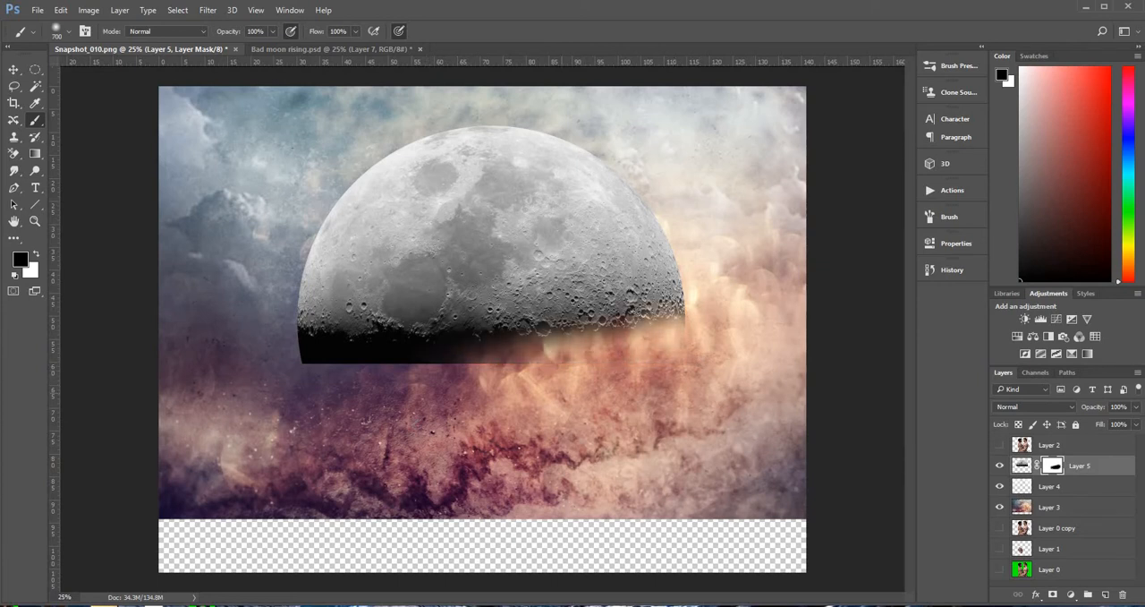
mouse_move(548, 394)
left_mouse_down()
mouse_move(454, 398)
mouse_move(486, 397)
left_mouse_up()
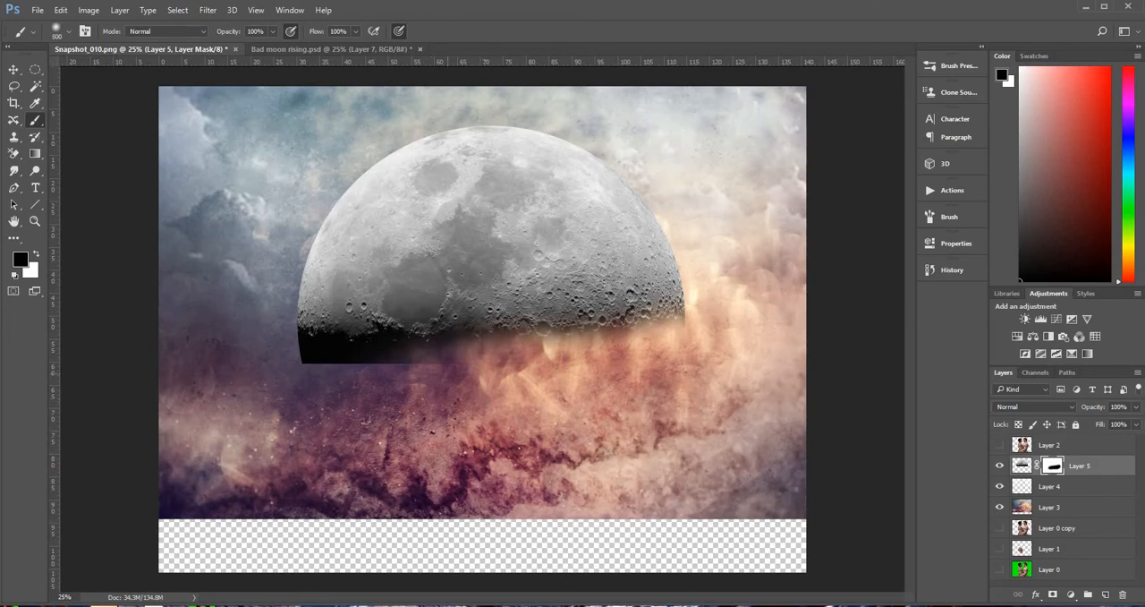
left_click_drag(466, 380, 309, 374)
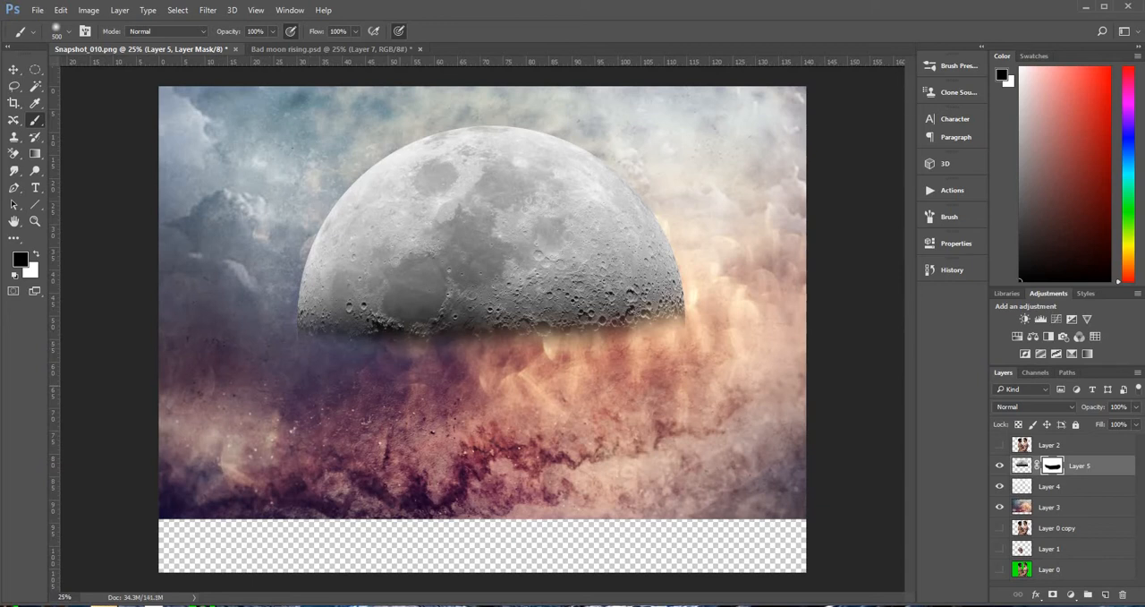
mouse_move(539, 387)
left_mouse_down()
mouse_move(474, 371)
mouse_move(581, 381)
left_mouse_up()
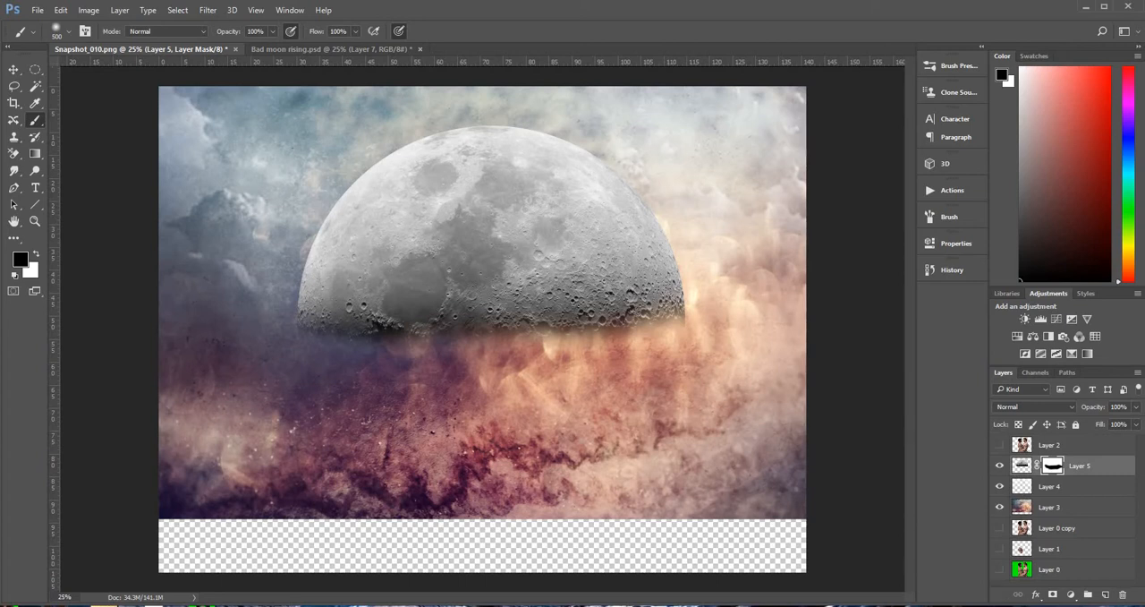
Add an empty layer above the moon, make white the foreground colour and choose the 663 px cloud brush preset
left_click(1106, 595)
key("x")
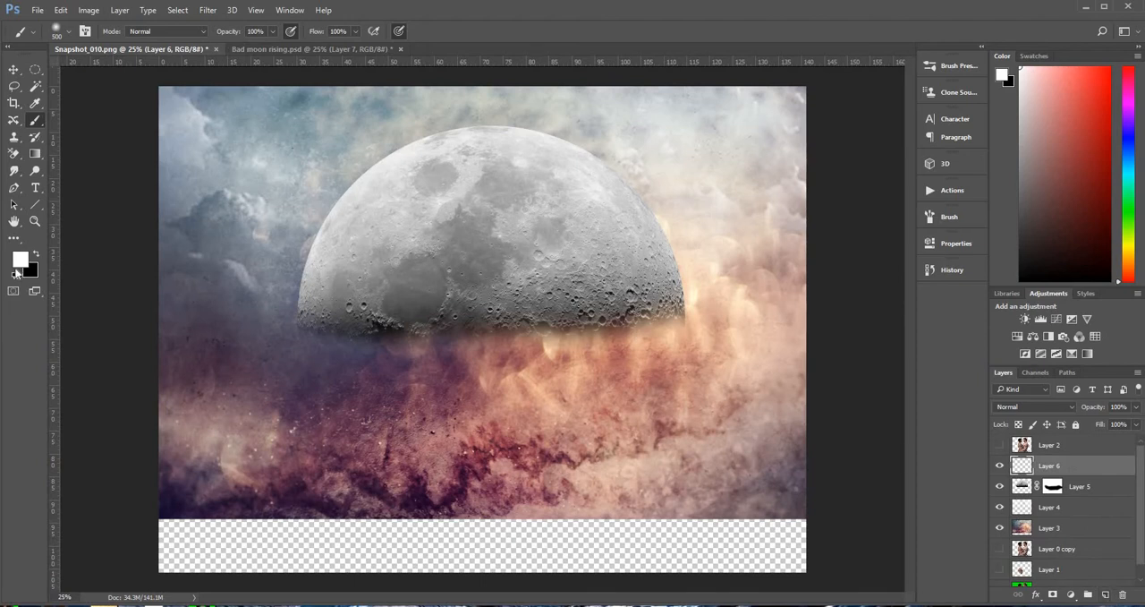
left_click(68, 33)
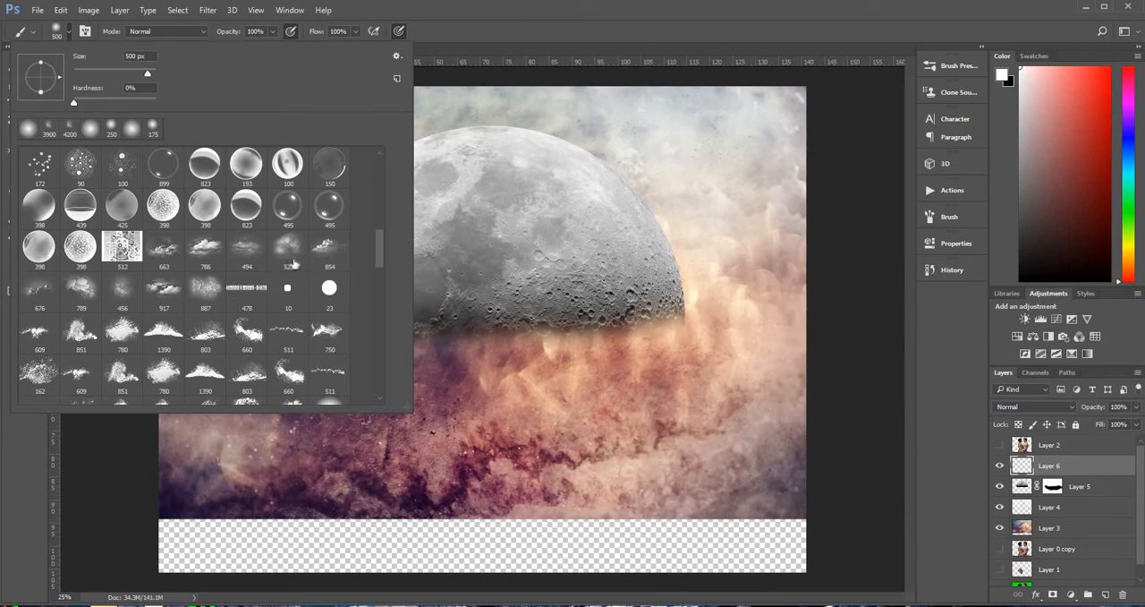
left_click(163, 249)
left_click(154, 335)
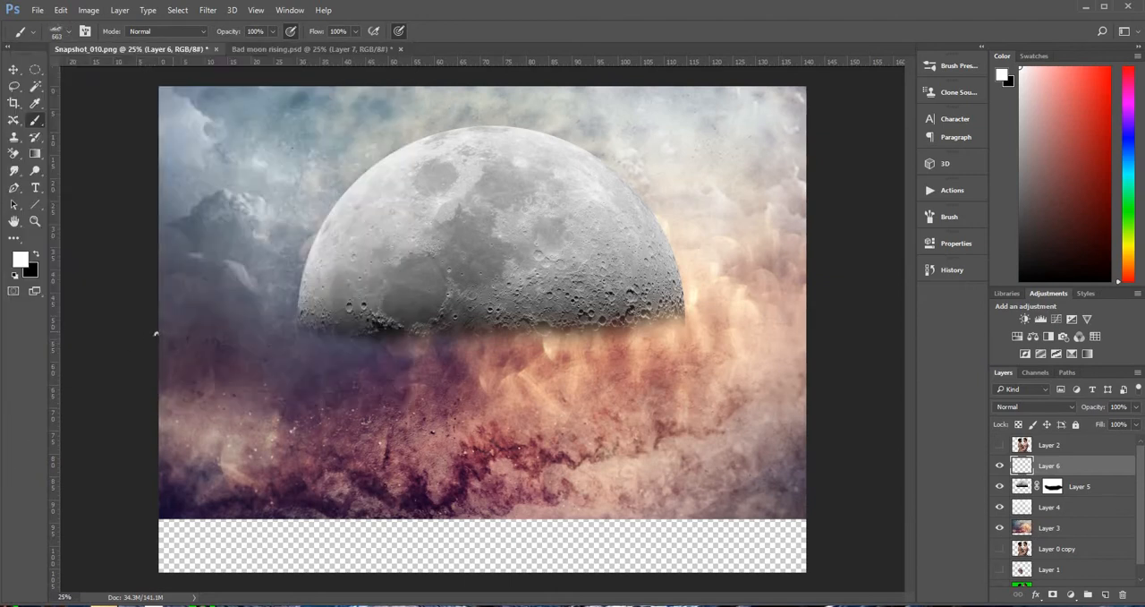
Stamp a 3500 px white cloud over the moon's lower left, and on another new layer 2900 and 2800 px clouds along its lower right and centre
key("bracketright")
key("bracketright")
key("bracketright")
key("bracketright")
key("bracketright")
key("bracketright")
key("bracketright")
key("bracketright")
key("bracketright")
key("bracketright")
left_click(199, 303)
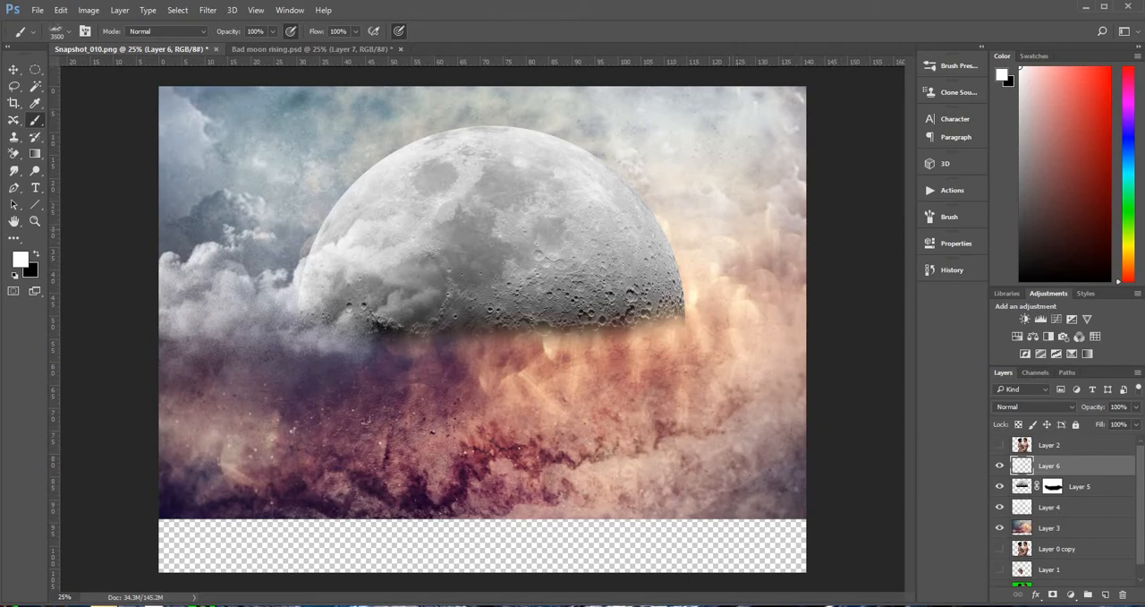
left_click(1107, 594)
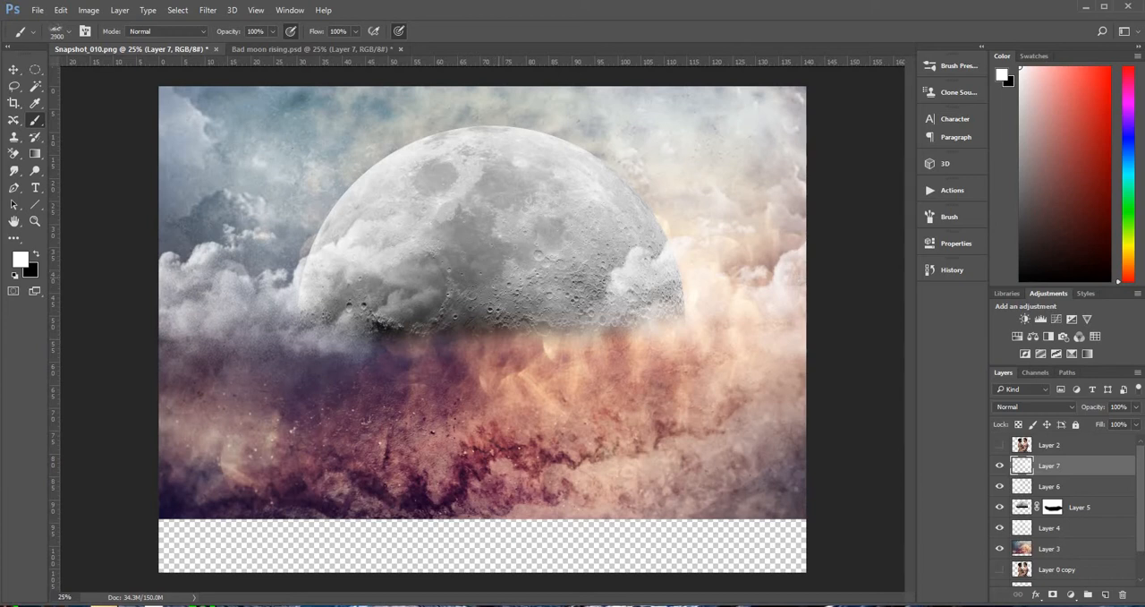
left_click(483, 335)
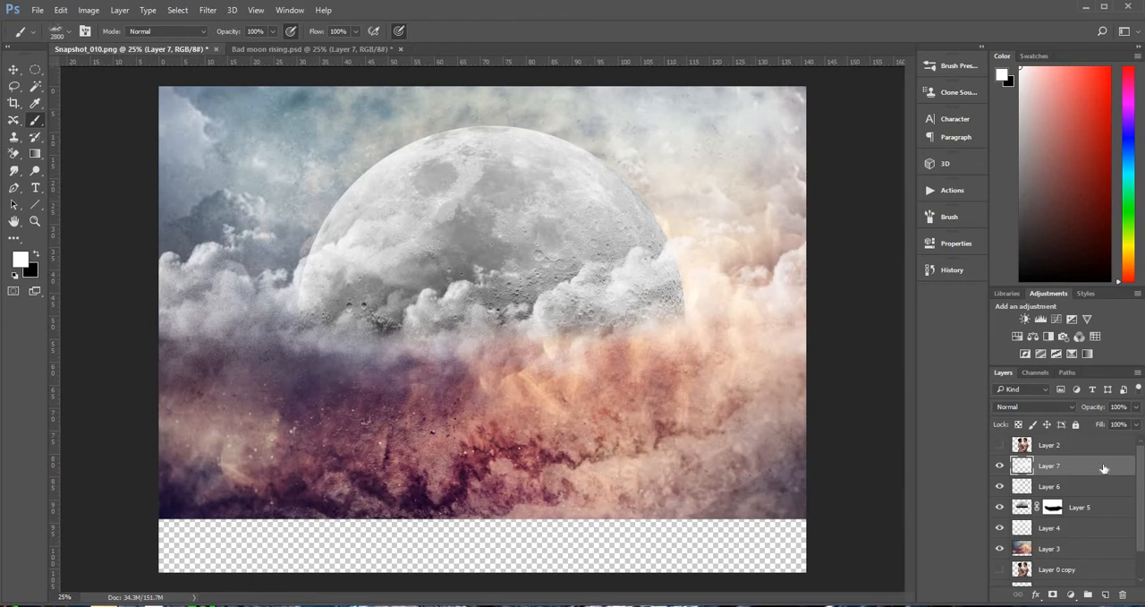
Stamp all visible sky, moon and cloud layers into a new merged layer and open the Flaming Pear Flood 2 filter on it
key("ctrl+shift+alt+e")
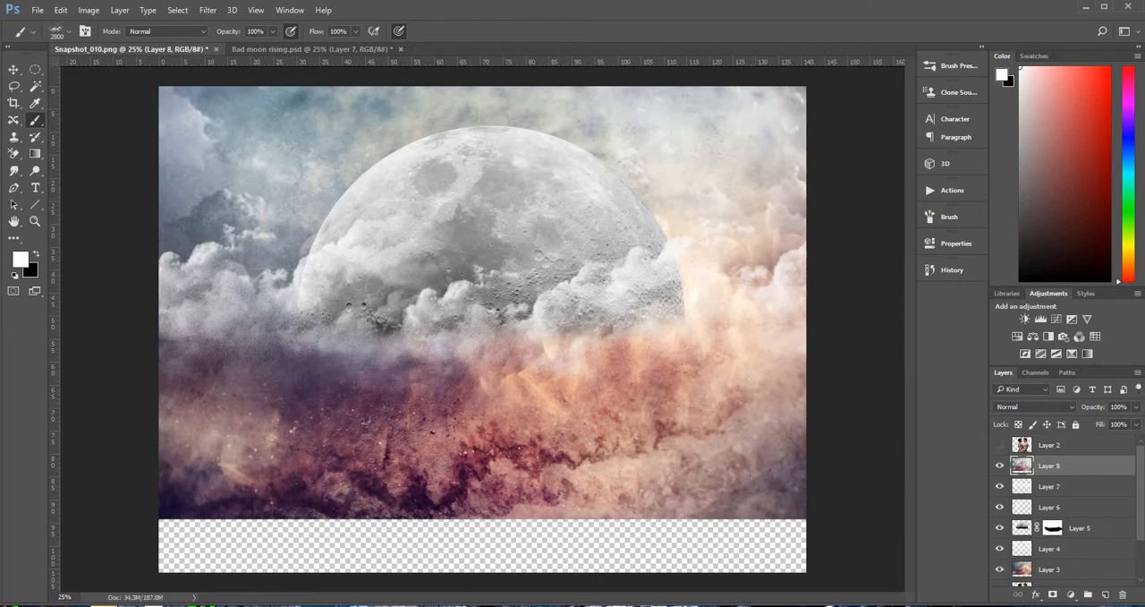
scroll(1065, 507, "down", 1)
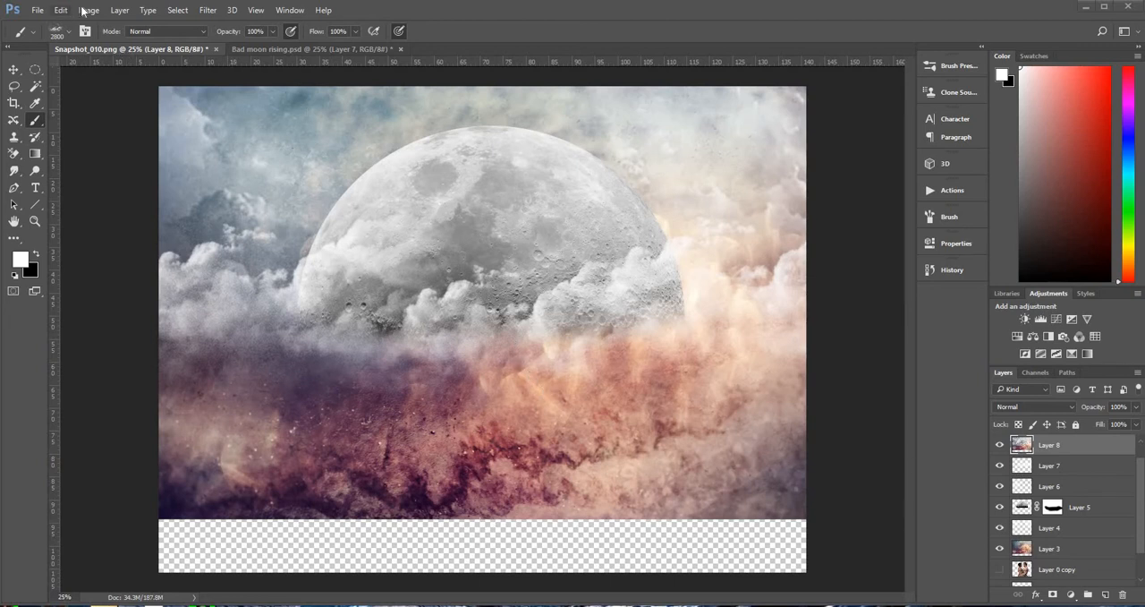
left_click(208, 13)
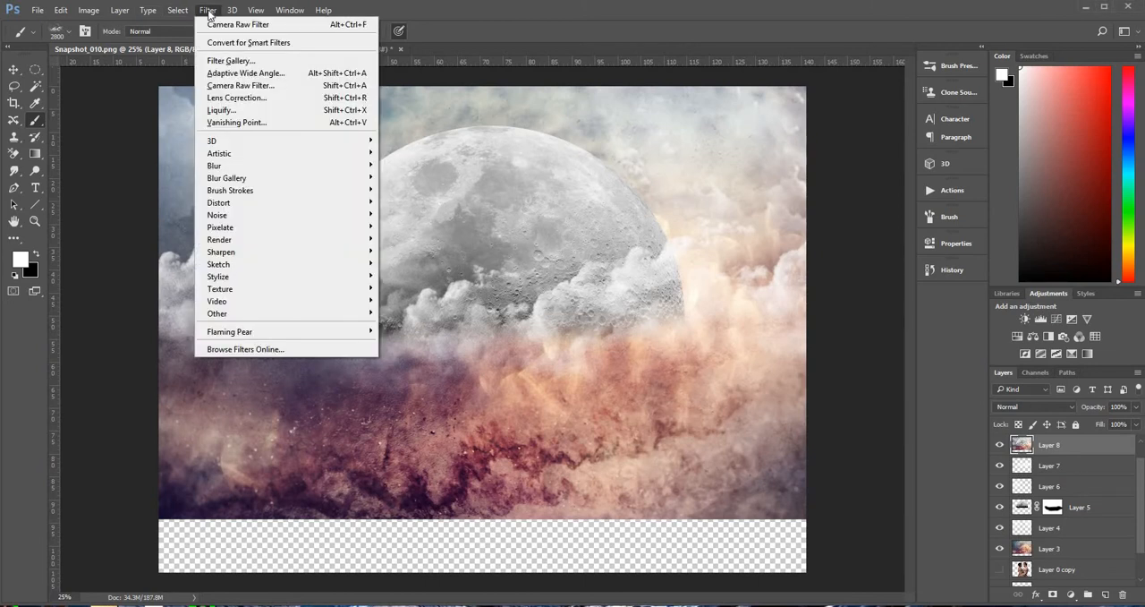
mouse_move(237, 332)
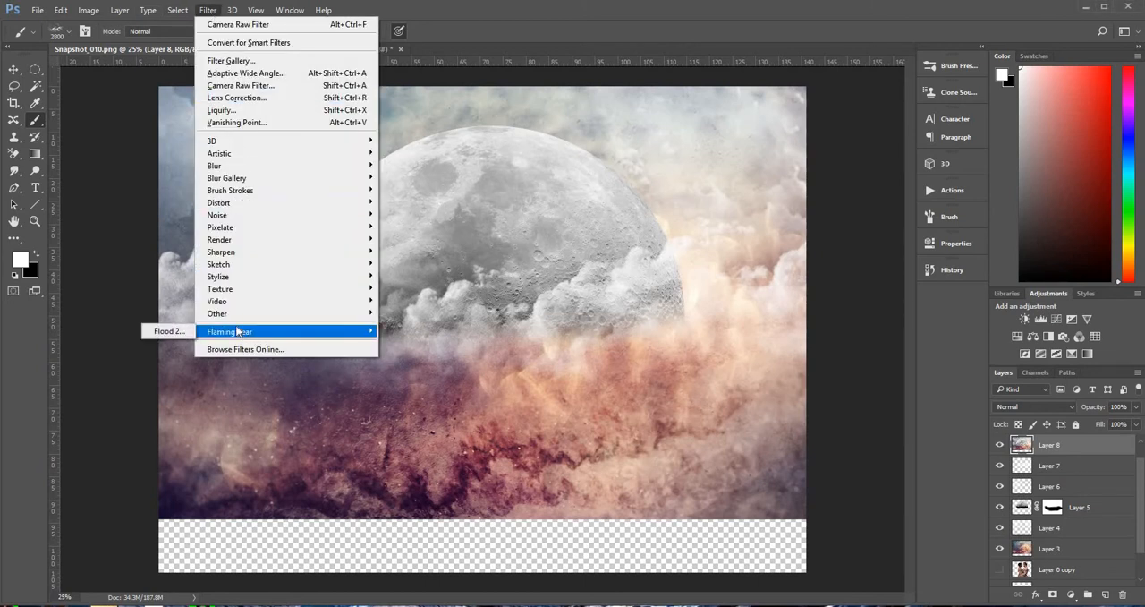
left_click(169, 331)
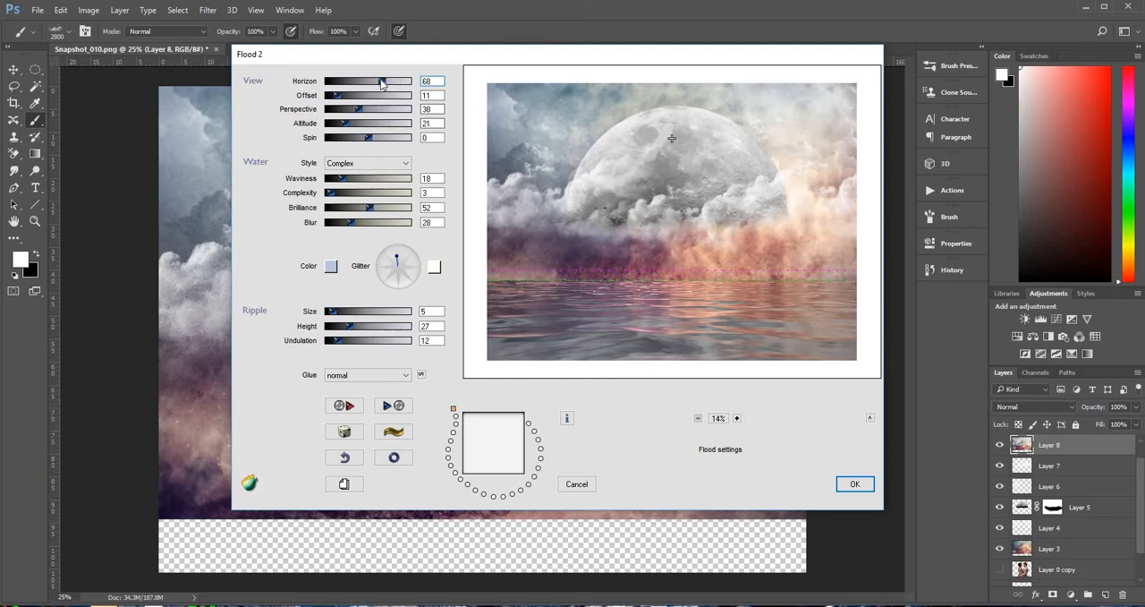
Set the flood's horizon to 49 and waviness to 7, turn the glitter direction slightly counterclockwise, and apply the water effect
mouse_move(382, 82)
left_mouse_down()
mouse_move(367, 83)
mouse_move(377, 88)
left_mouse_up()
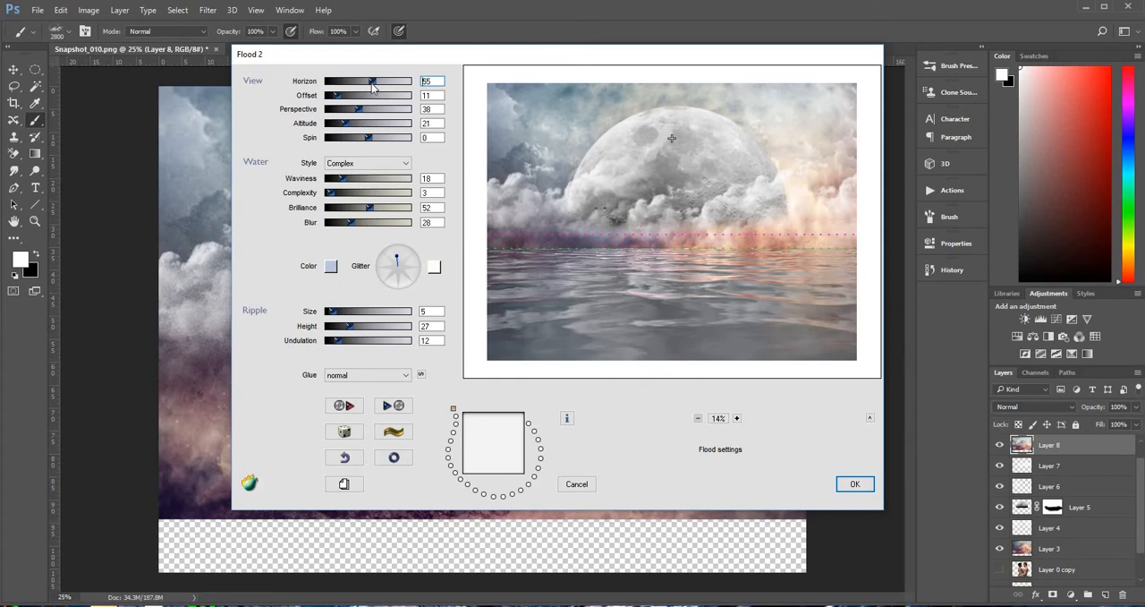
left_click_drag(372, 84, 368, 85)
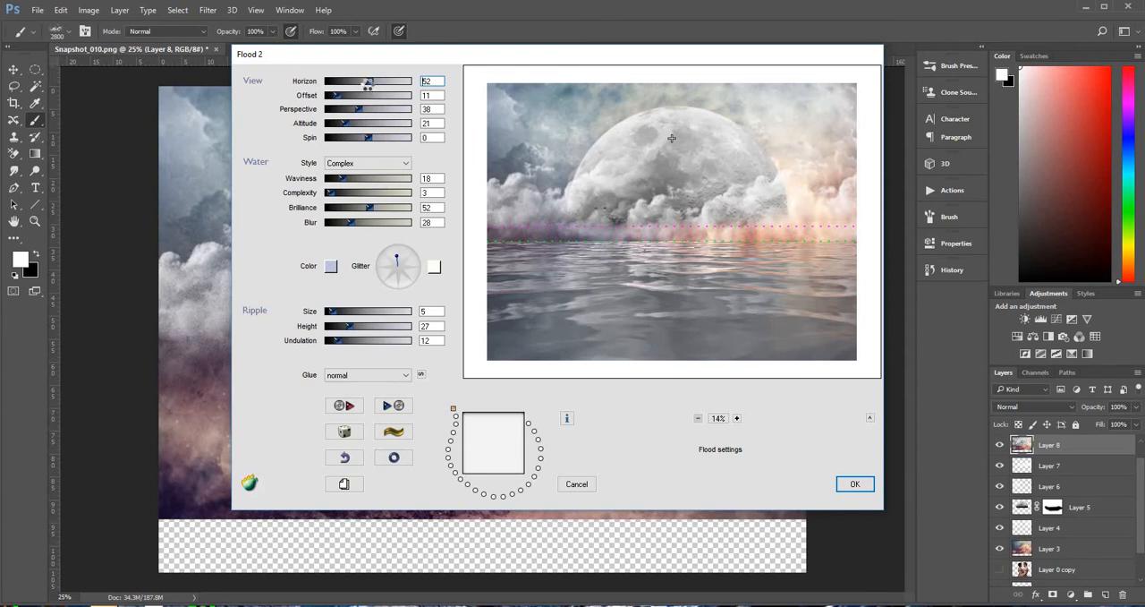
left_click_drag(368, 85, 364, 86)
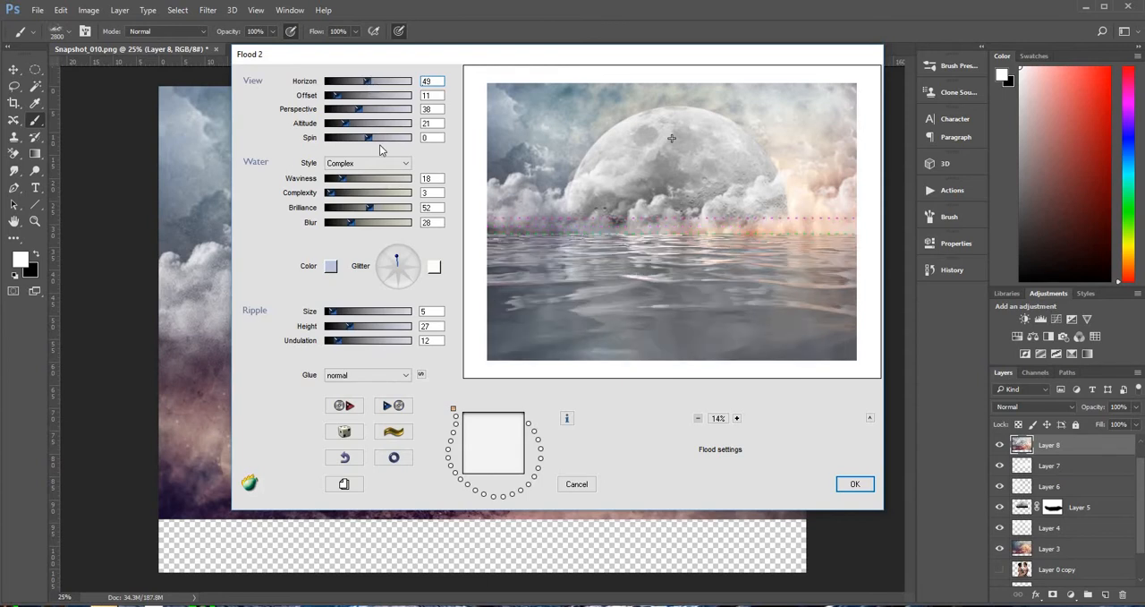
left_click_drag(345, 182, 335, 182)
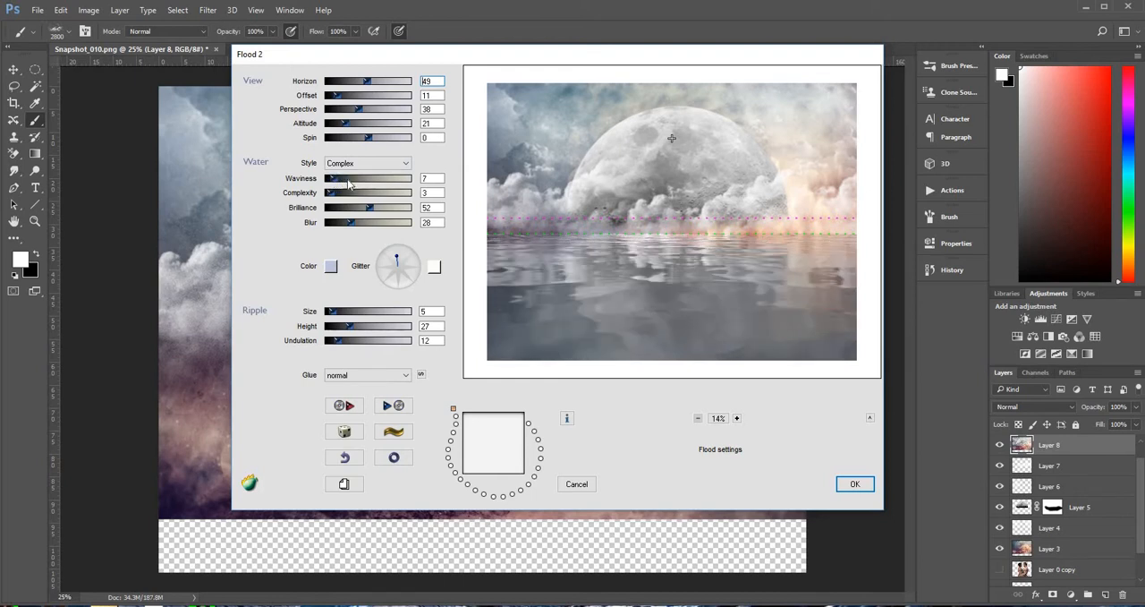
left_click(395, 256)
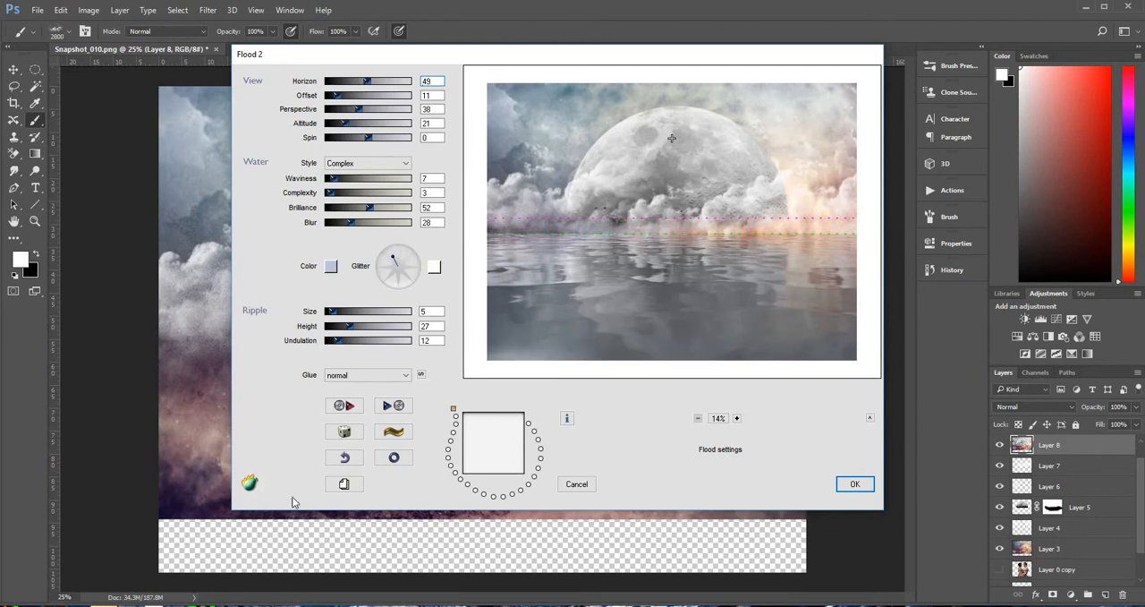
left_click(854, 484)
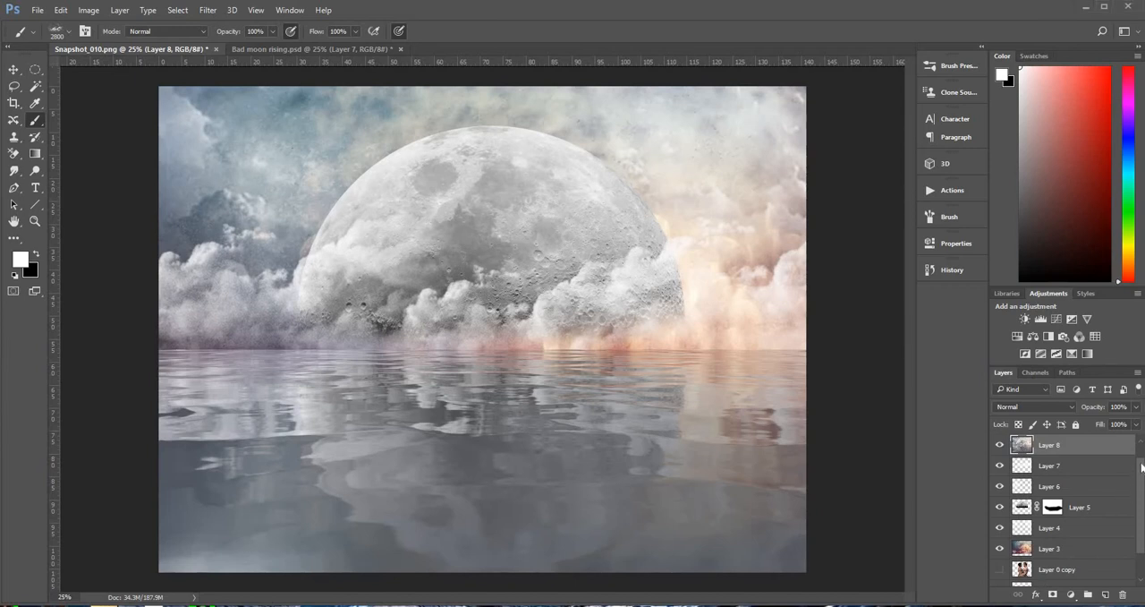
Show the couple's layer and scale the couple to about 62%, centred in front of the moon and overlapping the water
scroll(1142, 466, "up", 1)
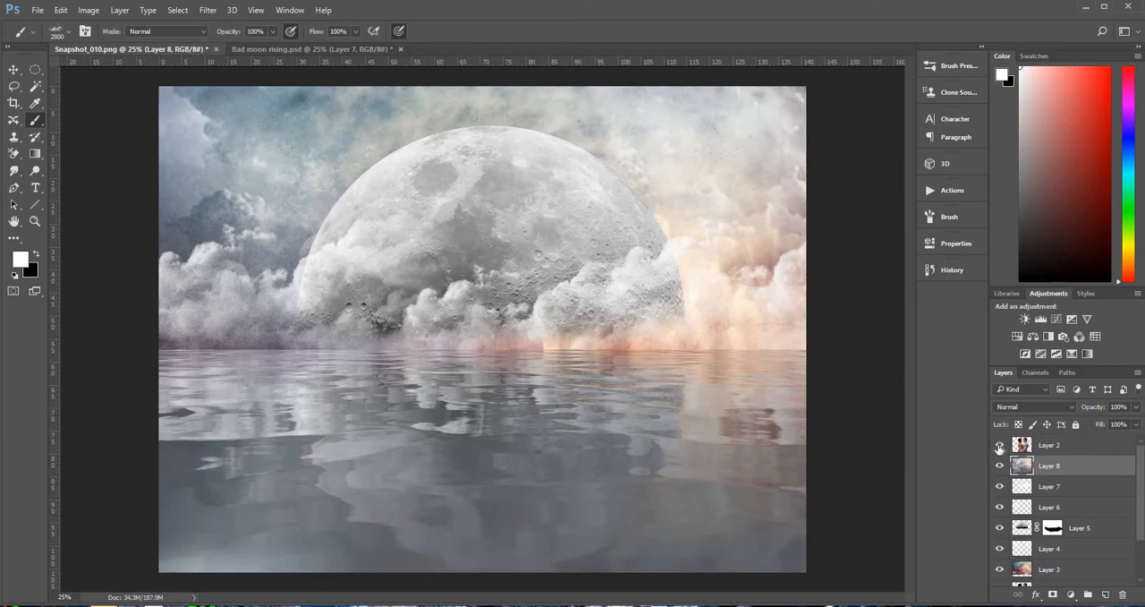
left_click(999, 446)
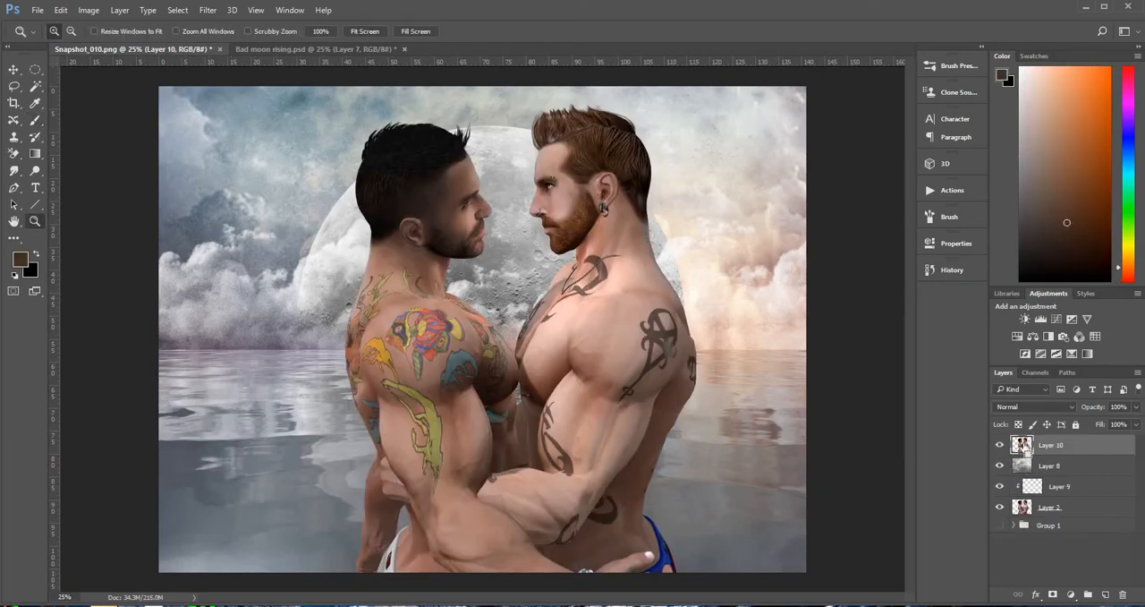
key("ctrl+t")
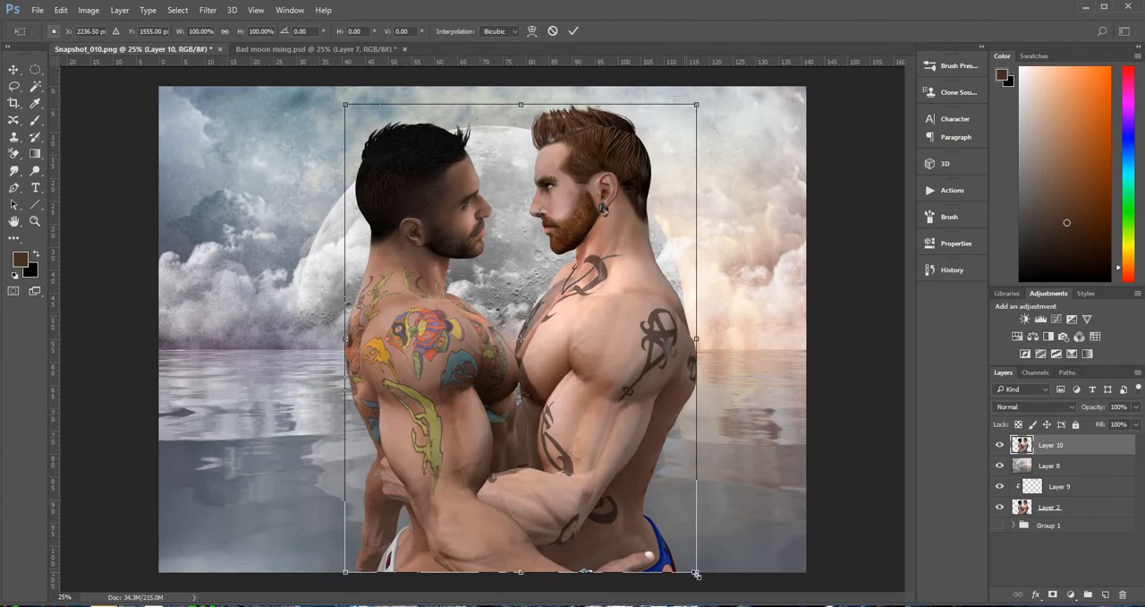
left_click_drag(696, 571, 579, 394)
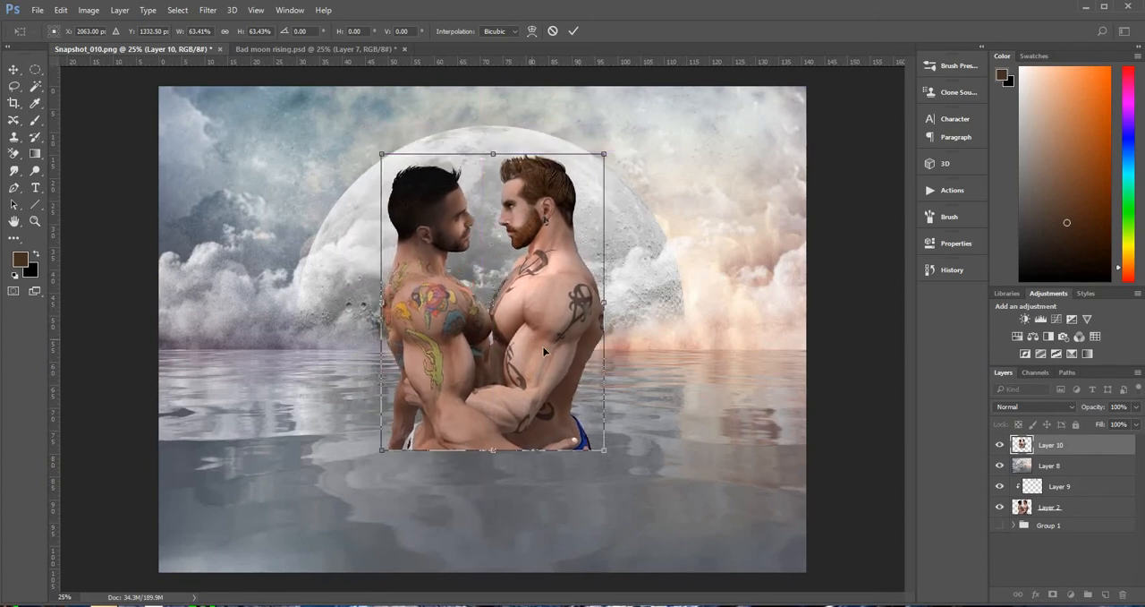
mouse_move(525, 342)
left_mouse_down()
mouse_move(537, 351)
mouse_move(534, 334)
left_mouse_up()
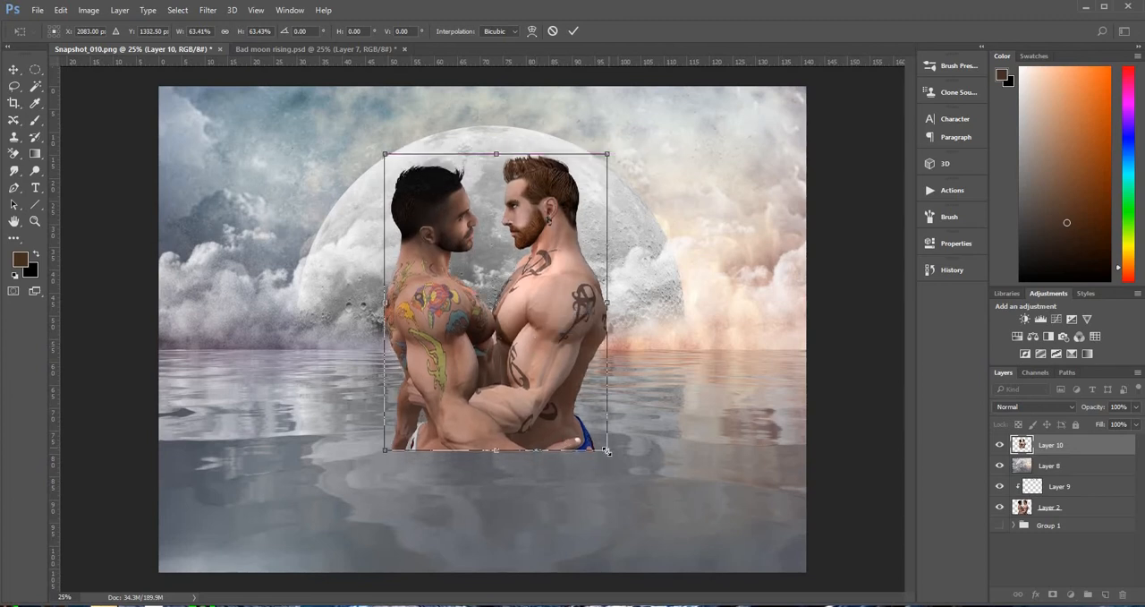
left_click_drag(607, 452, 596, 434)
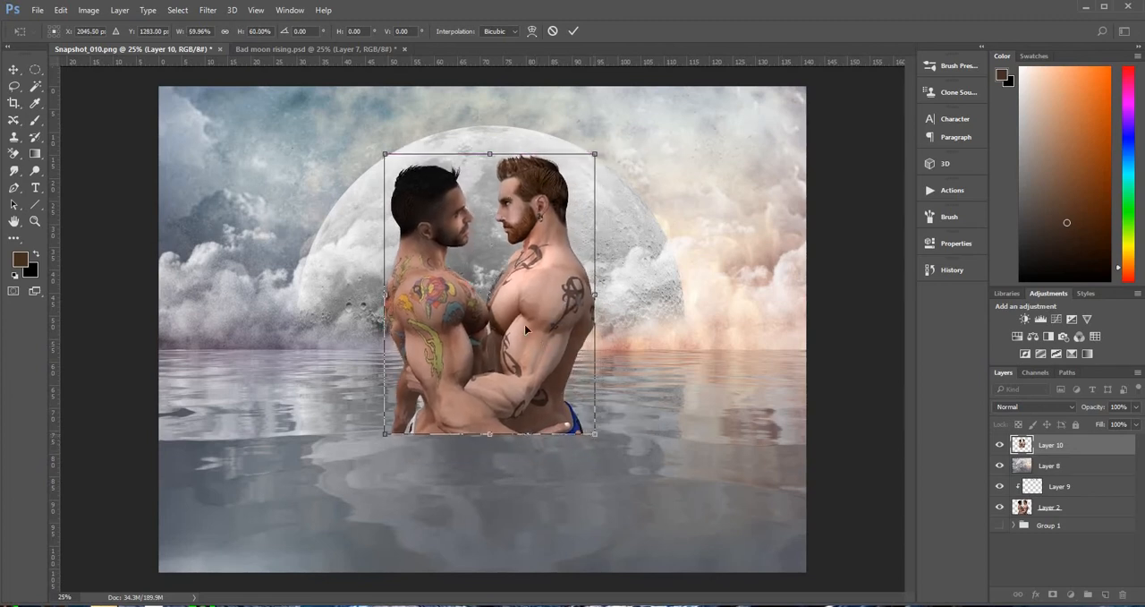
left_click_drag(525, 329, 527, 334)
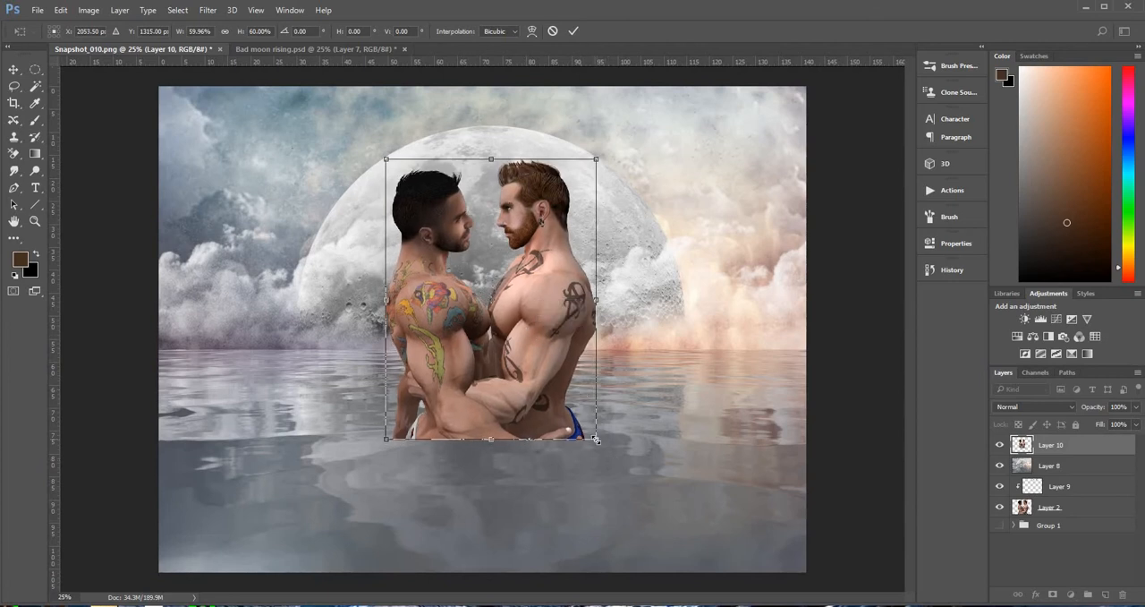
mouse_move(597, 437)
left_mouse_down()
mouse_move(626, 478)
mouse_move(583, 405)
mouse_move(595, 420)
left_mouse_up()
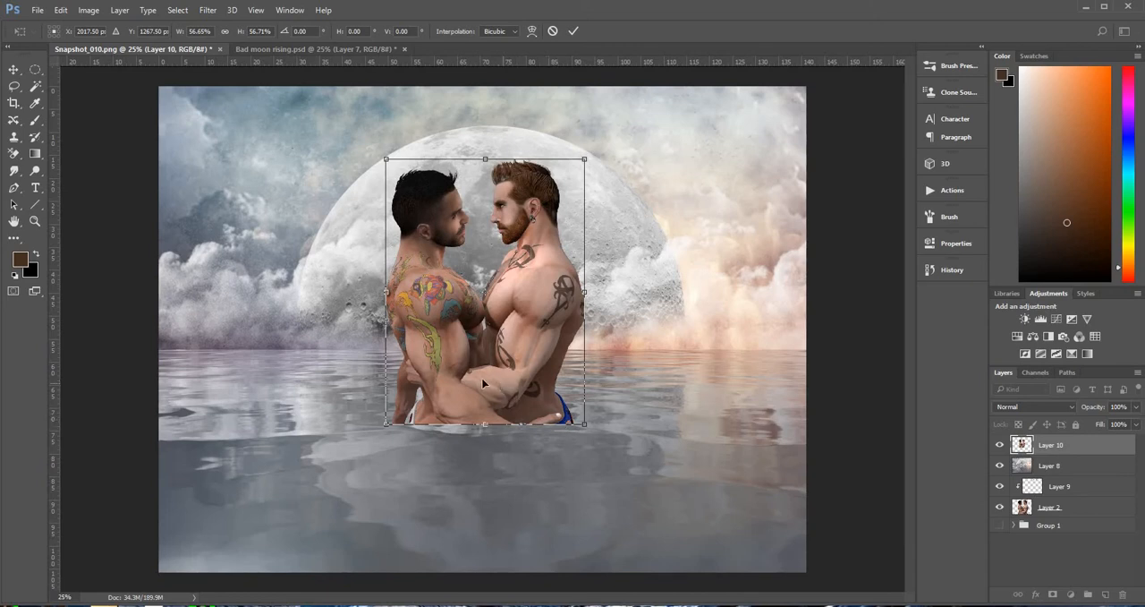
left_click_drag(488, 373, 486, 368)
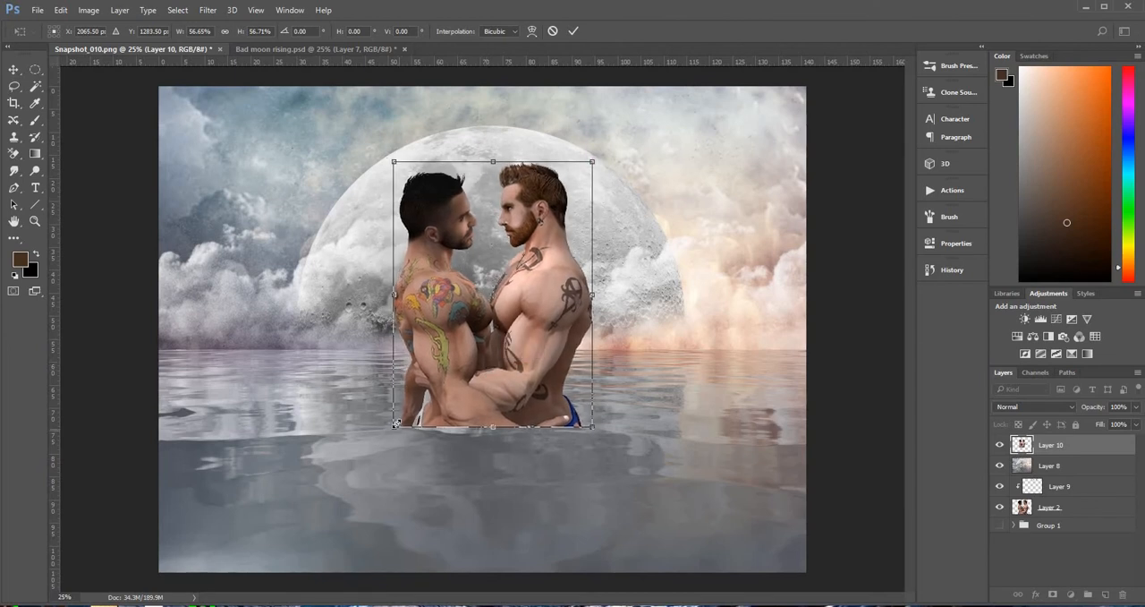
left_click_drag(396, 430, 376, 459)
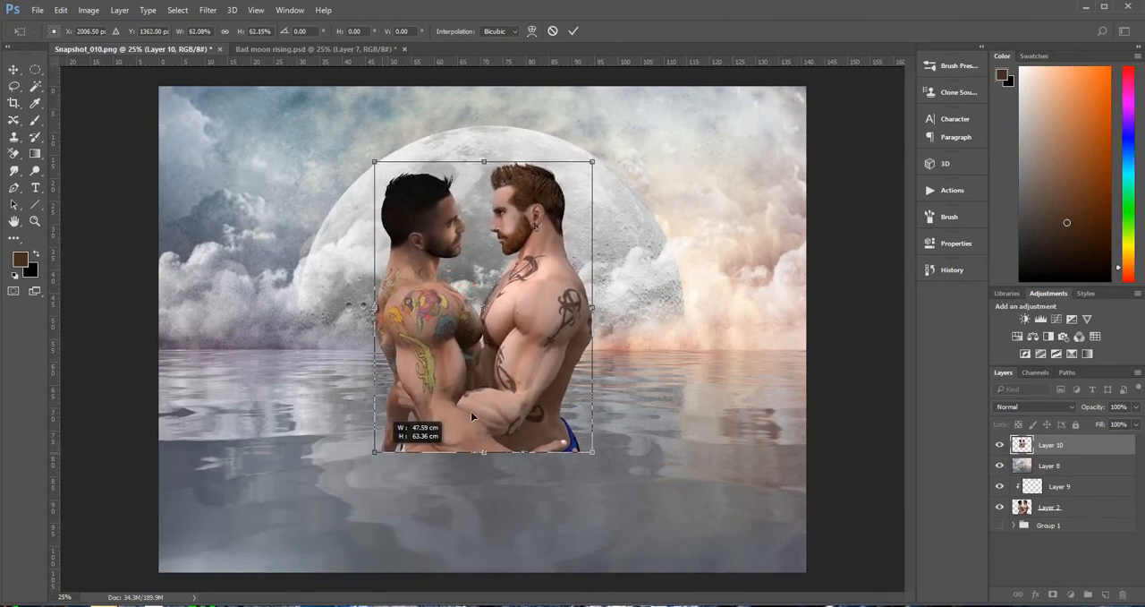
left_click_drag(472, 412, 484, 408)
key("Return")
Stamp the visible scene with the couple into a new merged layer and open the Flood 2 filter on it
key("z")
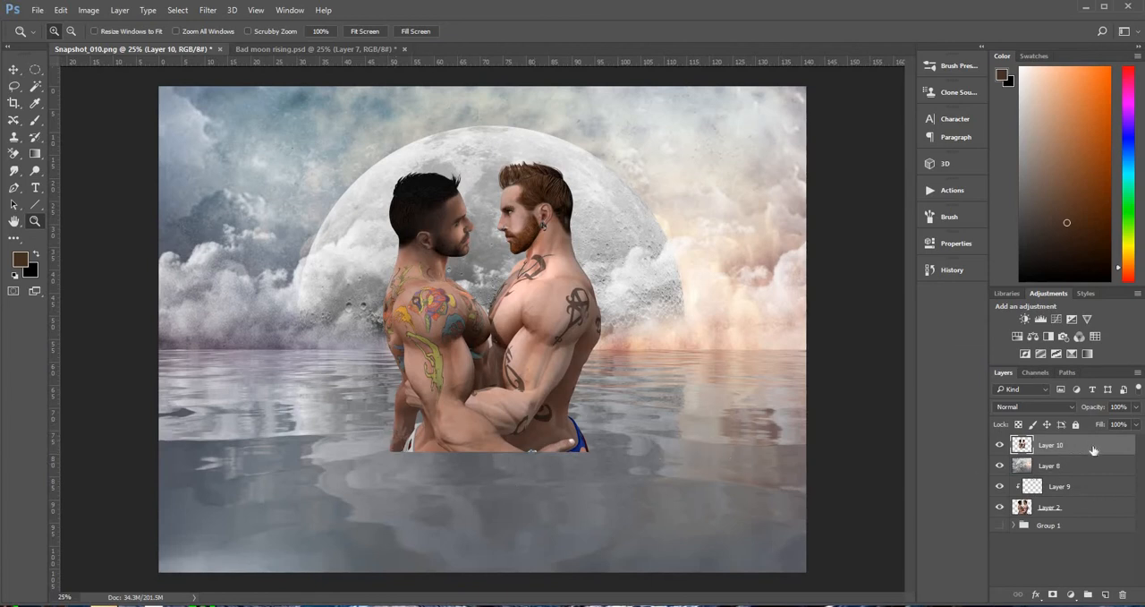
key("ctrl+shift+alt+e")
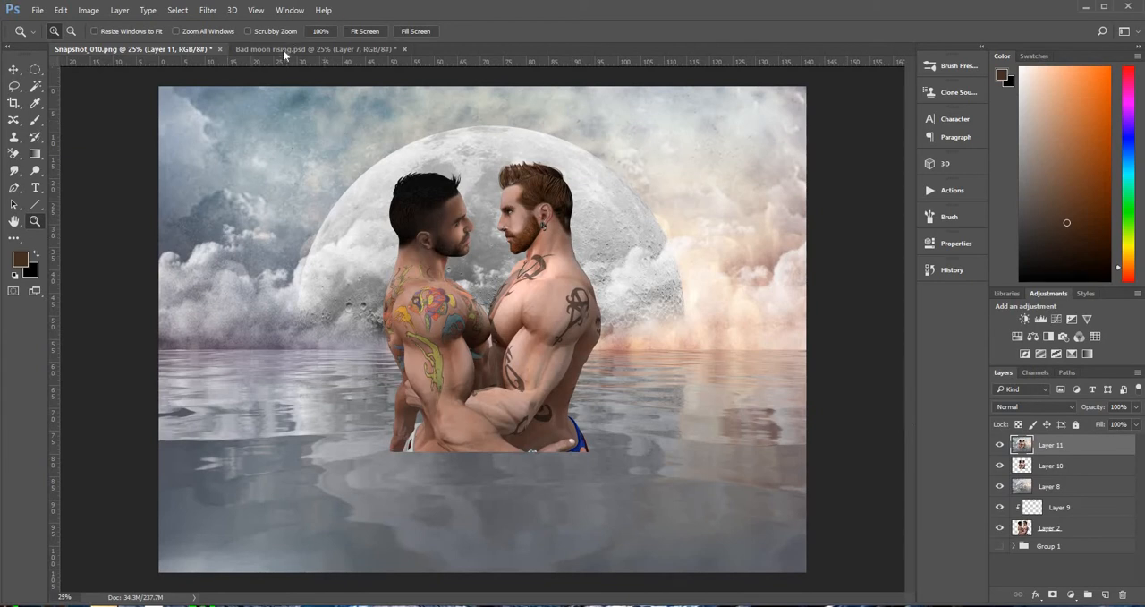
left_click(208, 9)
mouse_move(268, 331)
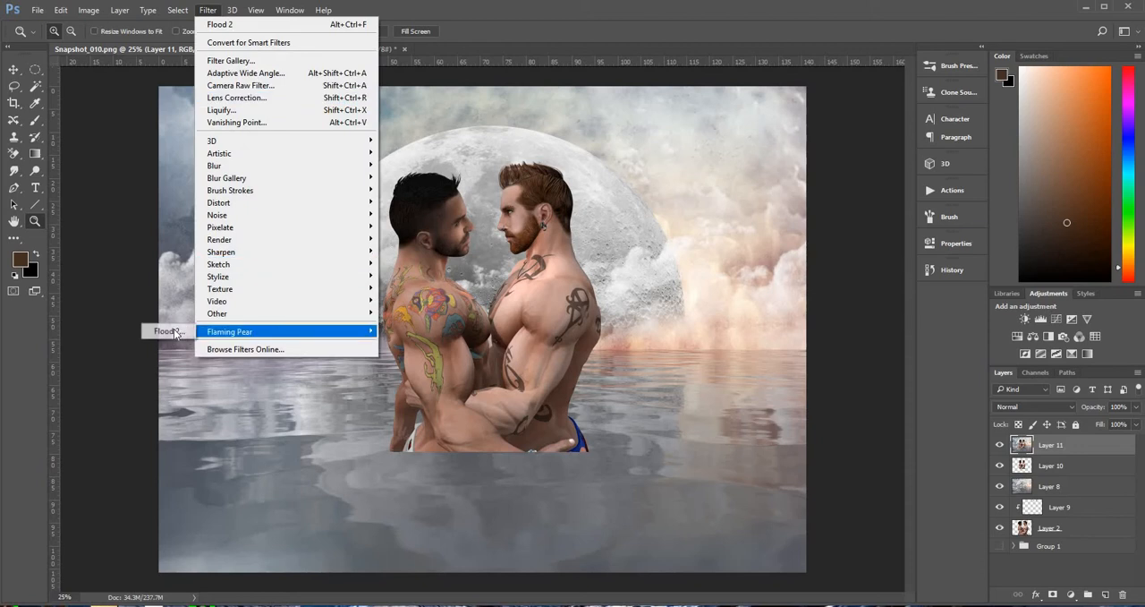
left_click(176, 332)
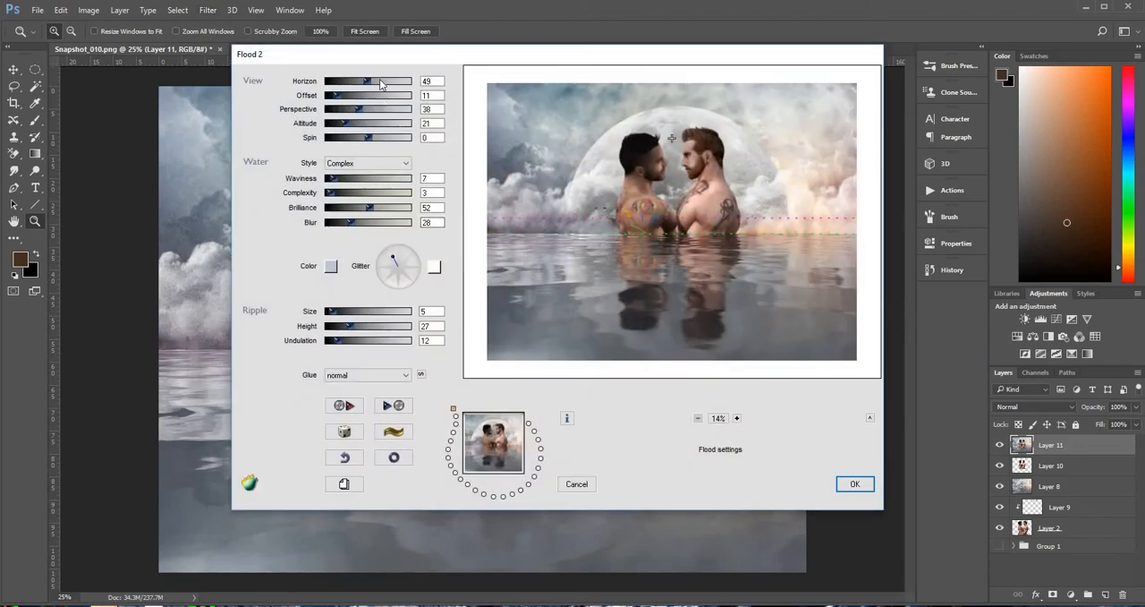
Set the flood's horizon to 64 so the waterline crosses just below the couple's forearms
left_click(380, 81)
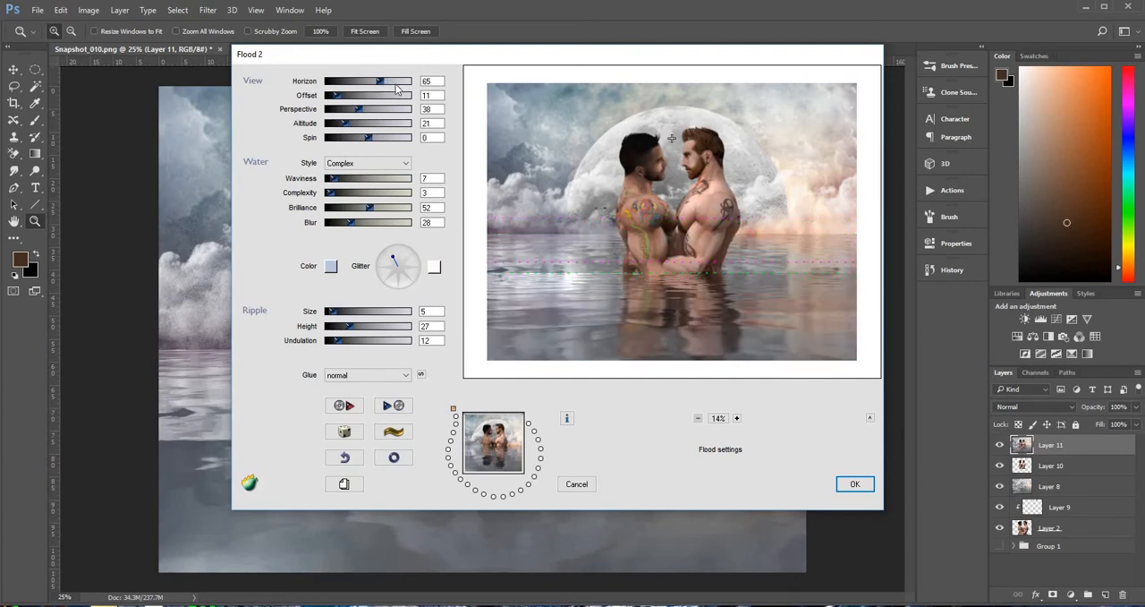
left_click(391, 83)
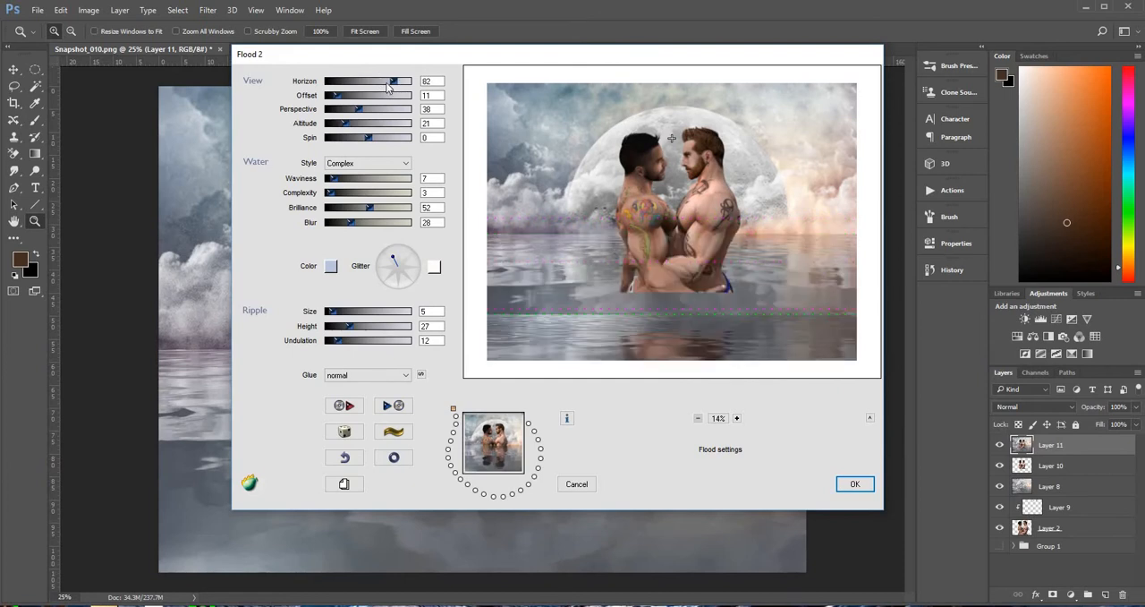
left_click(383, 82)
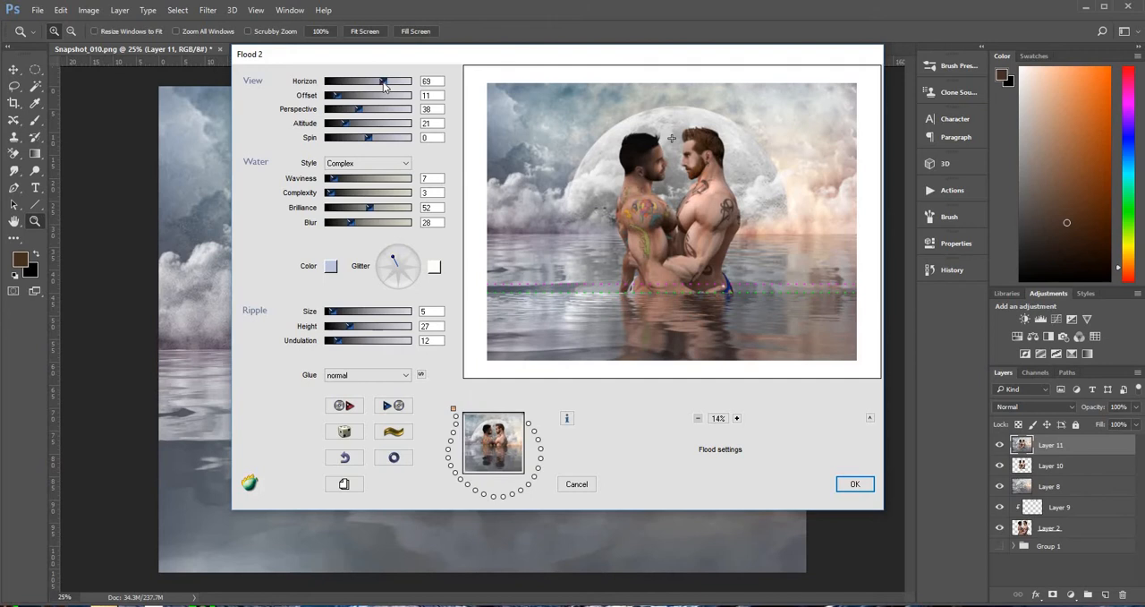
left_click(379, 82)
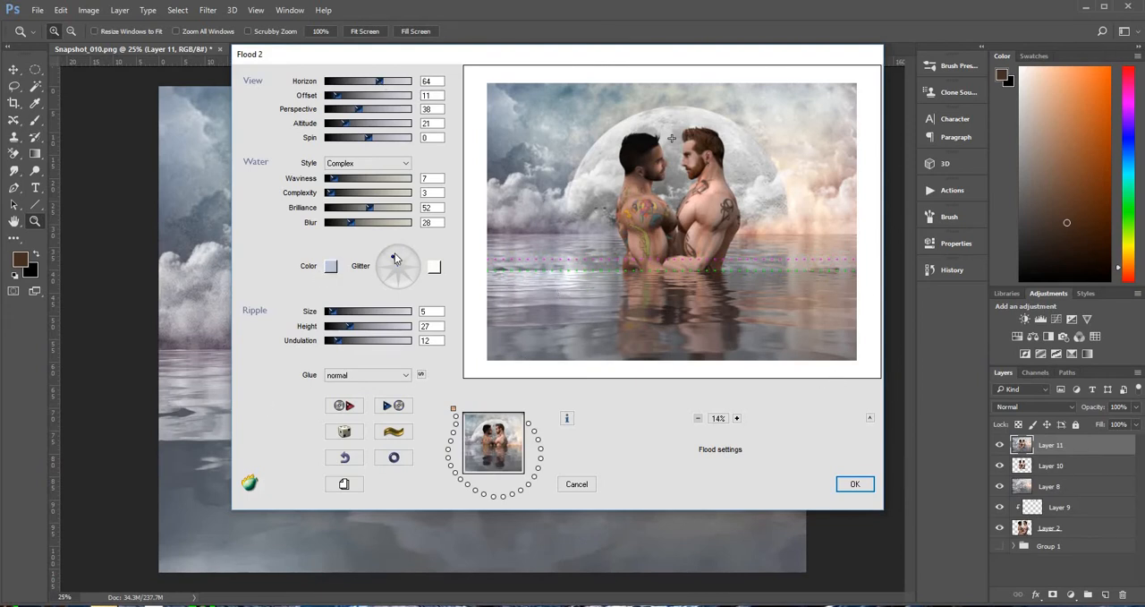
Turn the flood's glitter direction slightly counterclockwise, set the waviness to 3 and apply the water effect
left_click(395, 257)
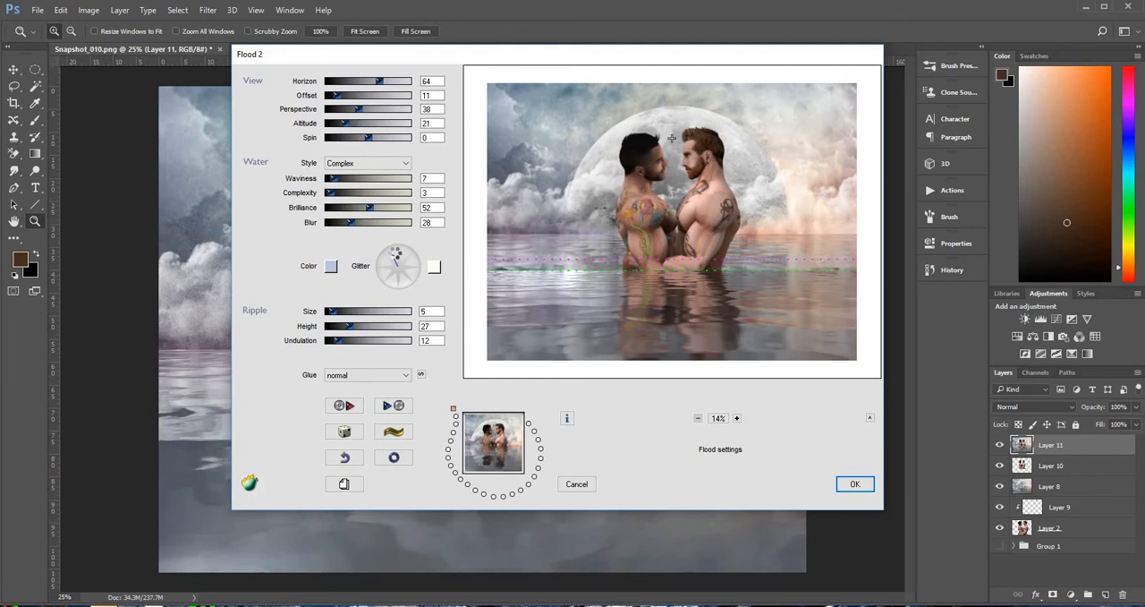
left_click(390, 258)
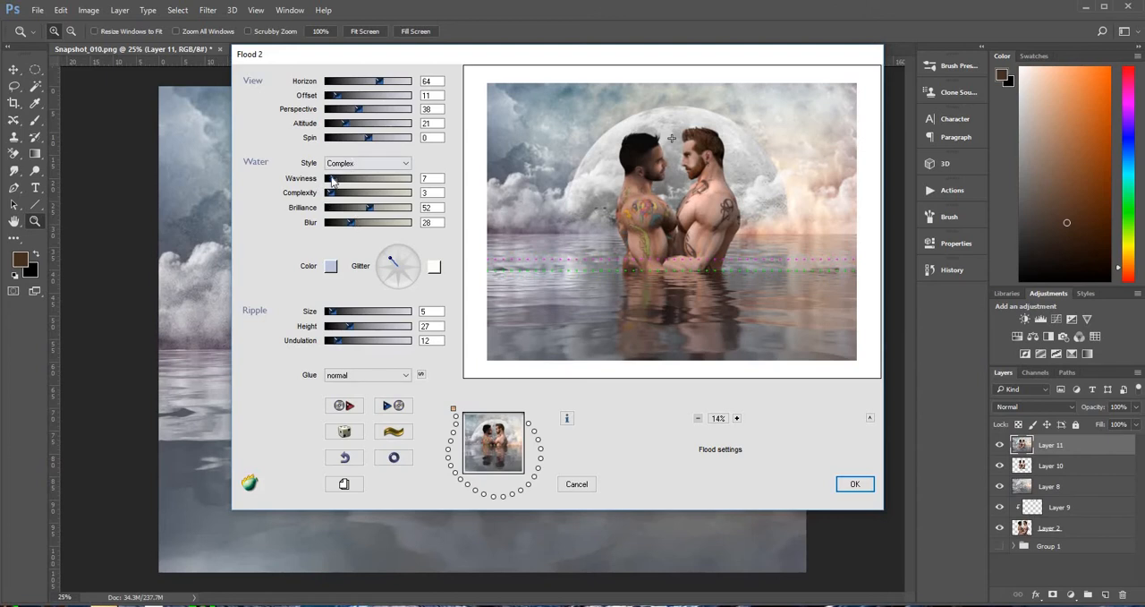
left_click_drag(335, 179, 340, 179)
left_click(327, 179)
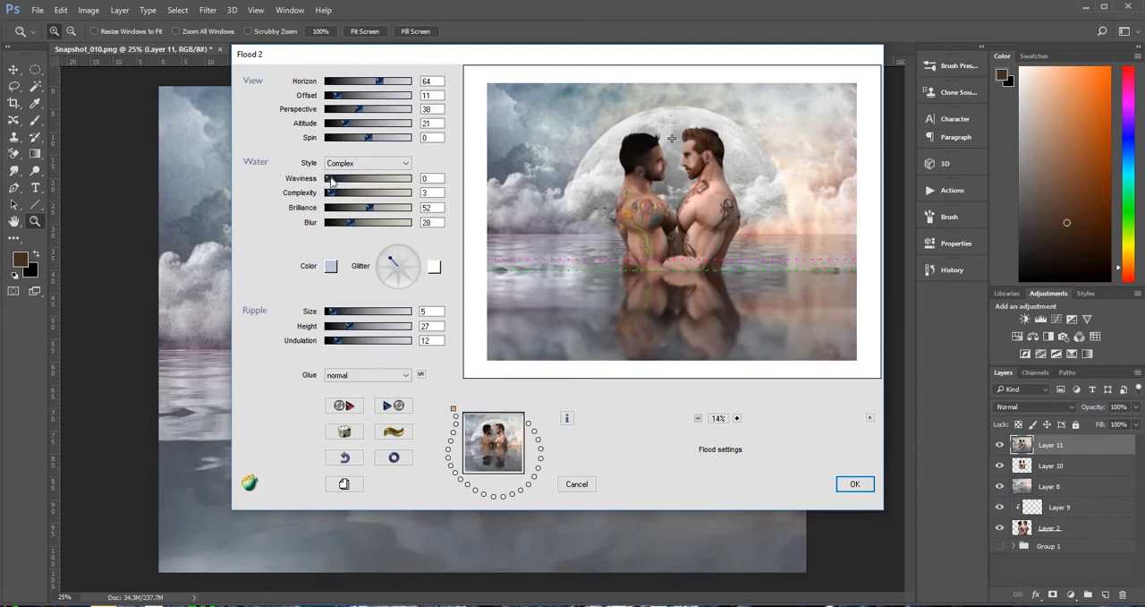
left_click(330, 179)
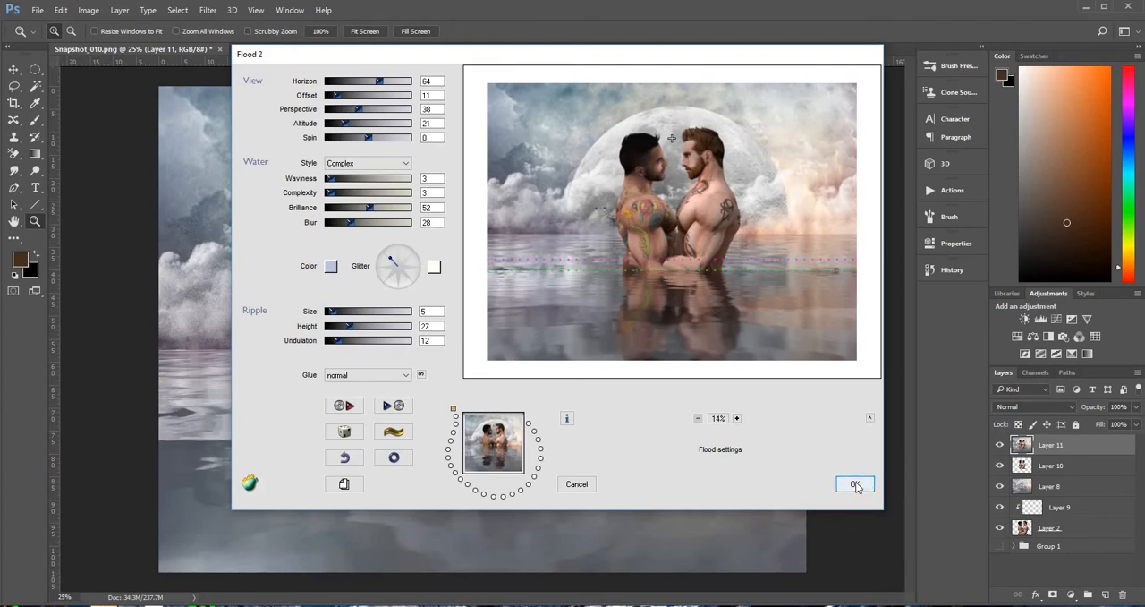
left_click(855, 484)
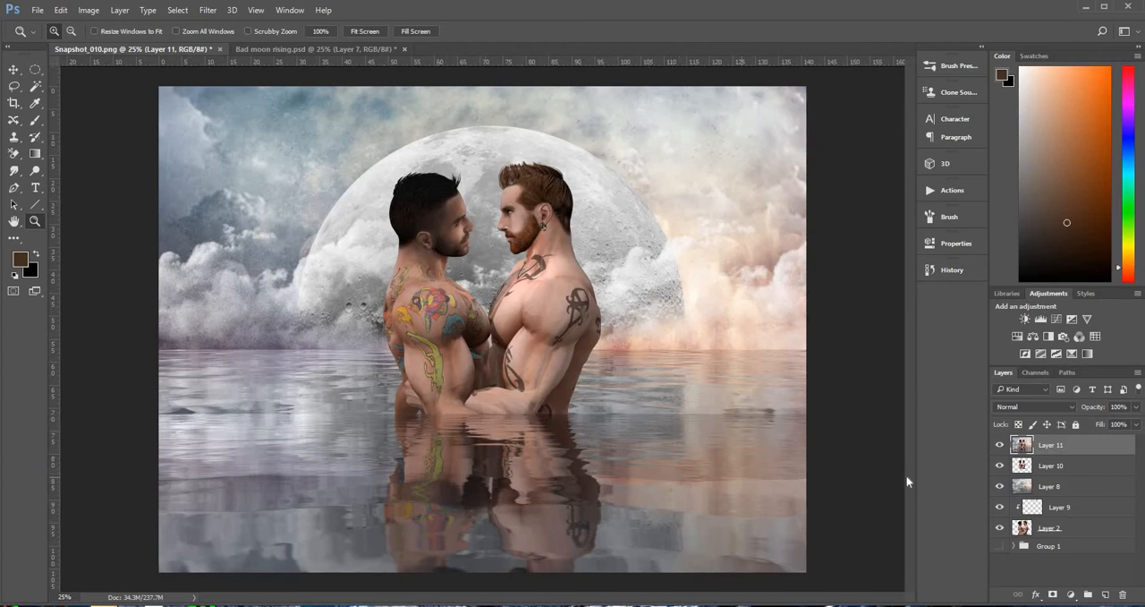
Hide the separate couple layer while keeping the flooded merged layer above it shown
left_click(1000, 445)
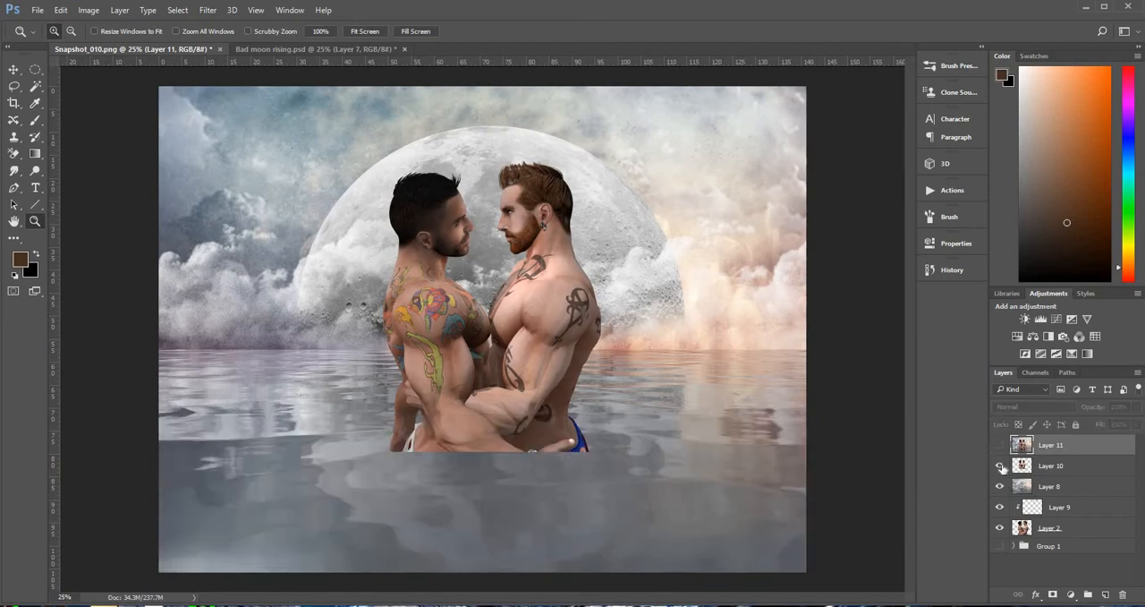
left_click(1001, 467)
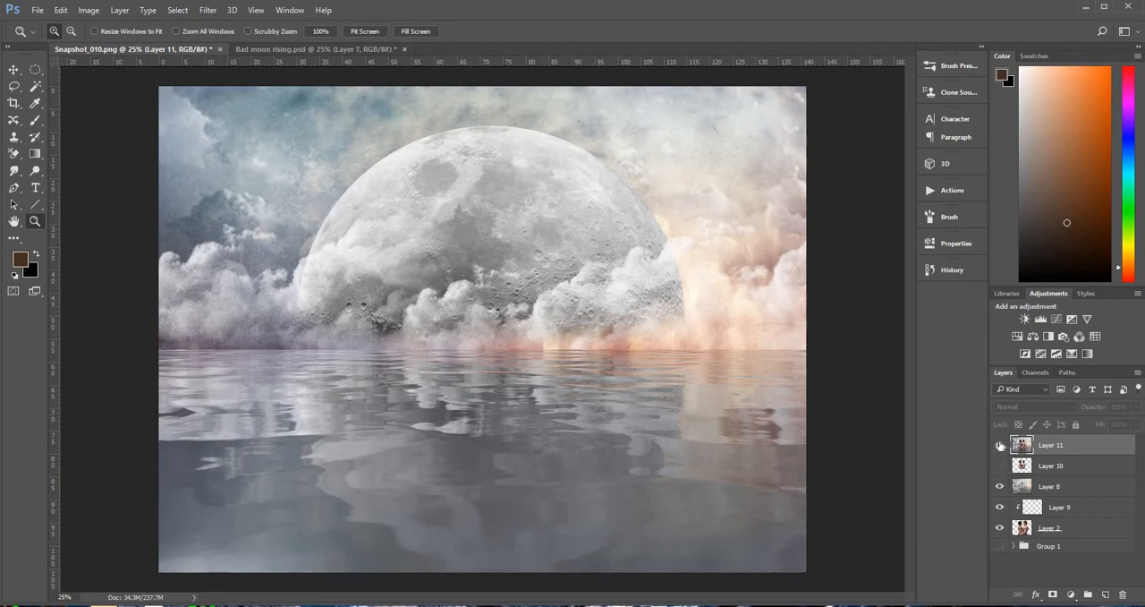
left_click(1000, 445)
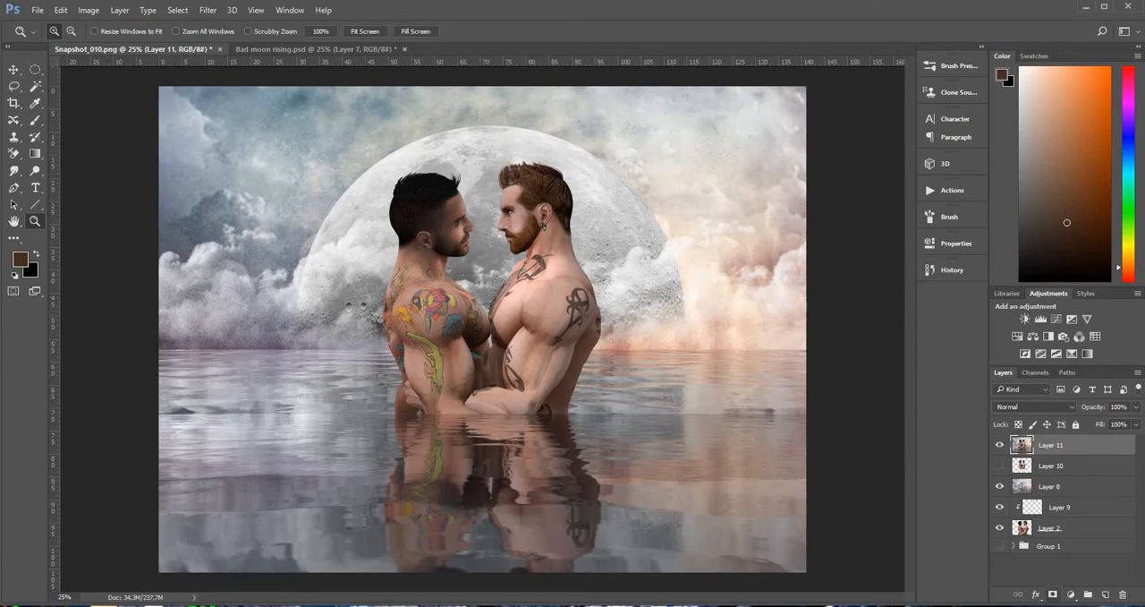
Add a mask to the flooded layer and paint out its water beside the right-hand man with a soft 700 px black brush
left_click(1053, 594)
left_click(35, 119)
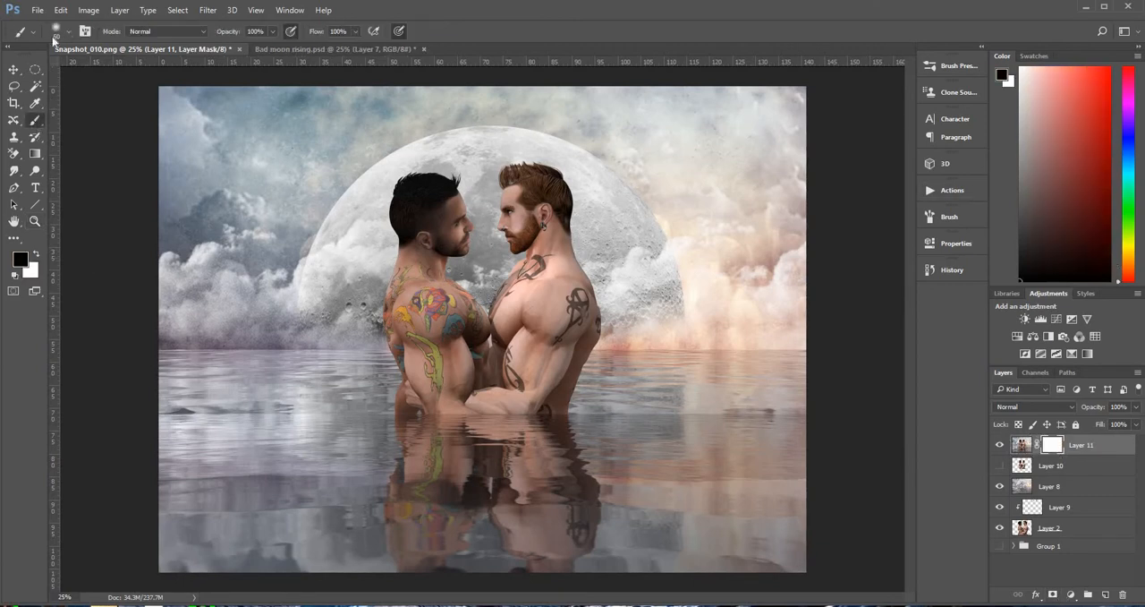
left_click(71, 34)
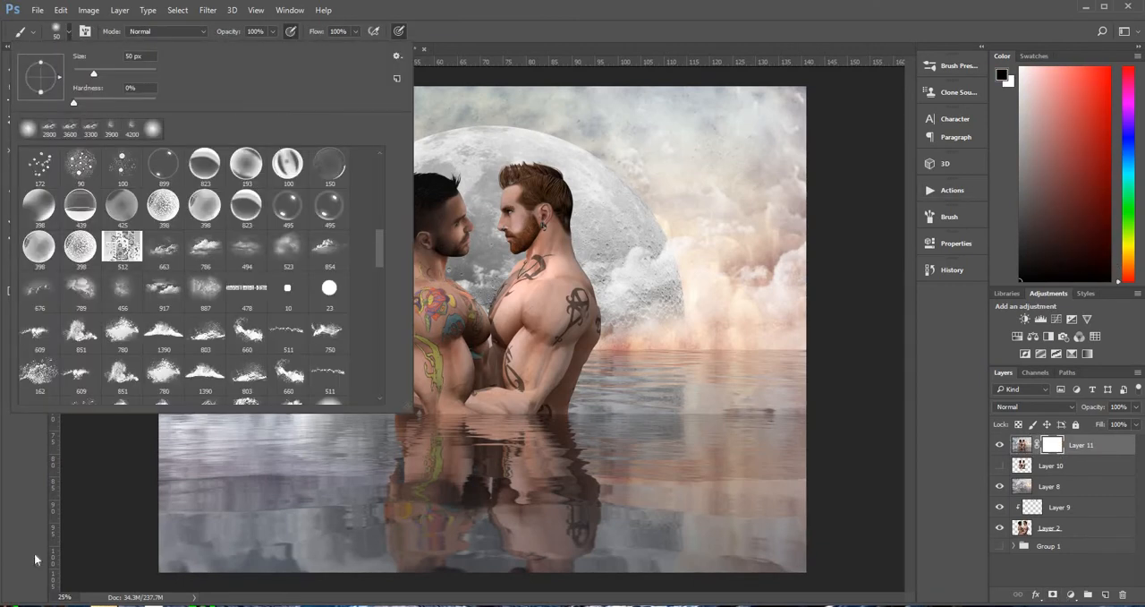
left_click(25, 497)
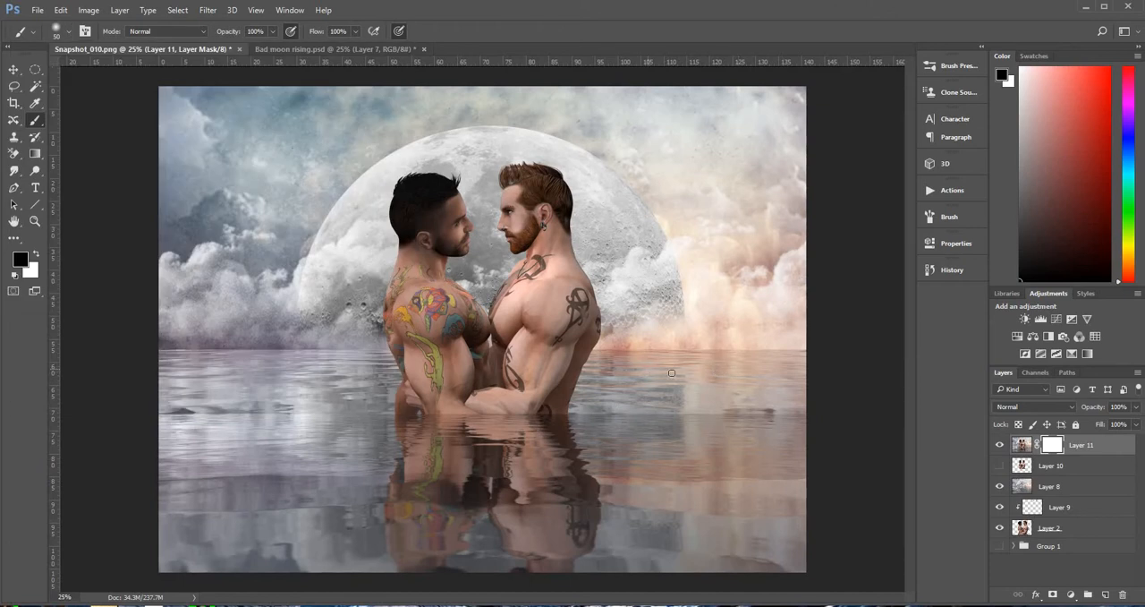
key("bracketright")
key("bracketright")
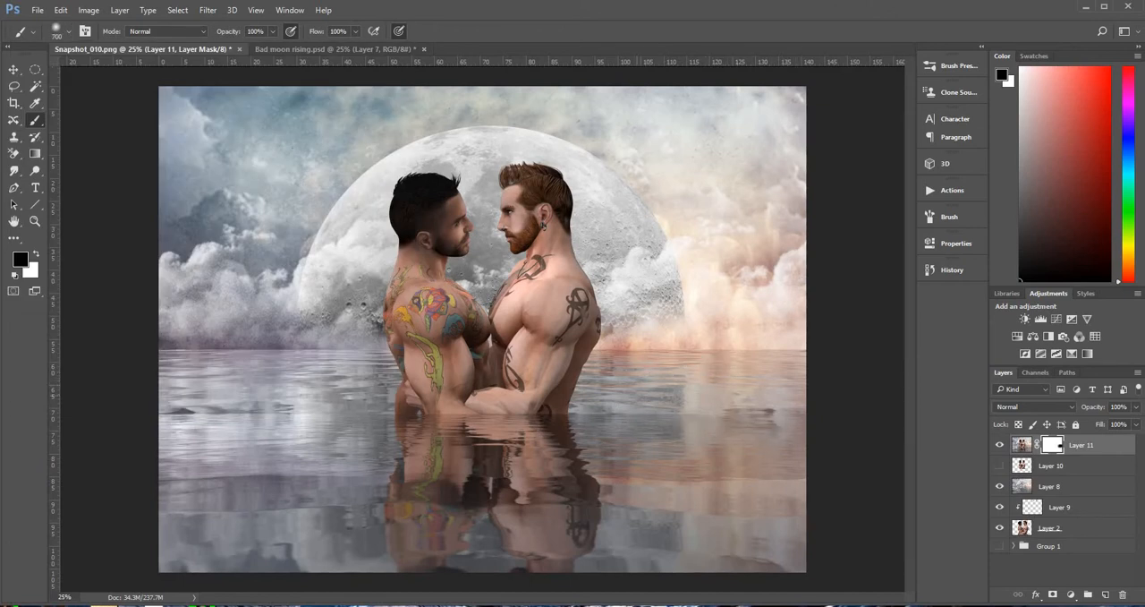
left_click_drag(666, 426, 584, 357)
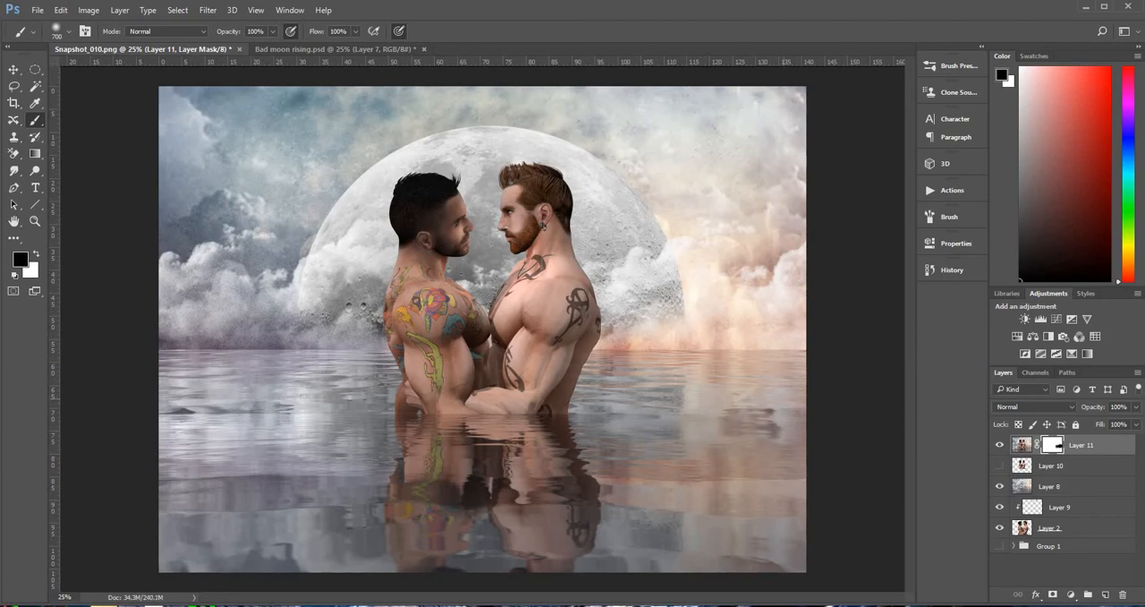
Switch the mask painting colour to white and reduce the brush to 150 px
left_click(37, 256)
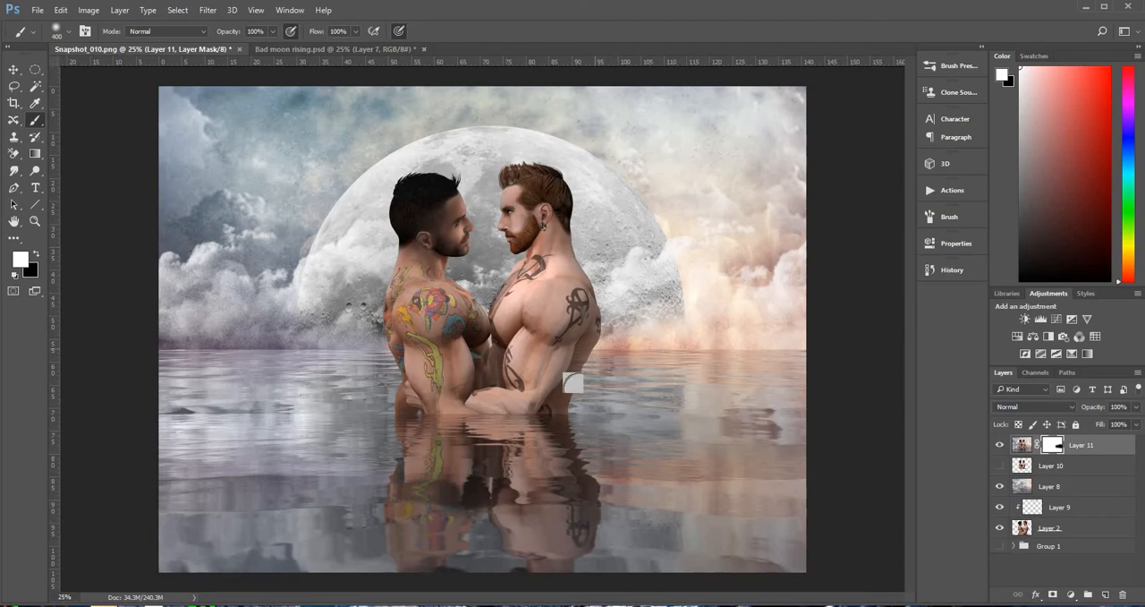
key("bracketleft")
key("bracketleft")
key("bracketleft")
key("bracketleft")
key("bracketleft")
key("bracketleft")
key("bracketleft")
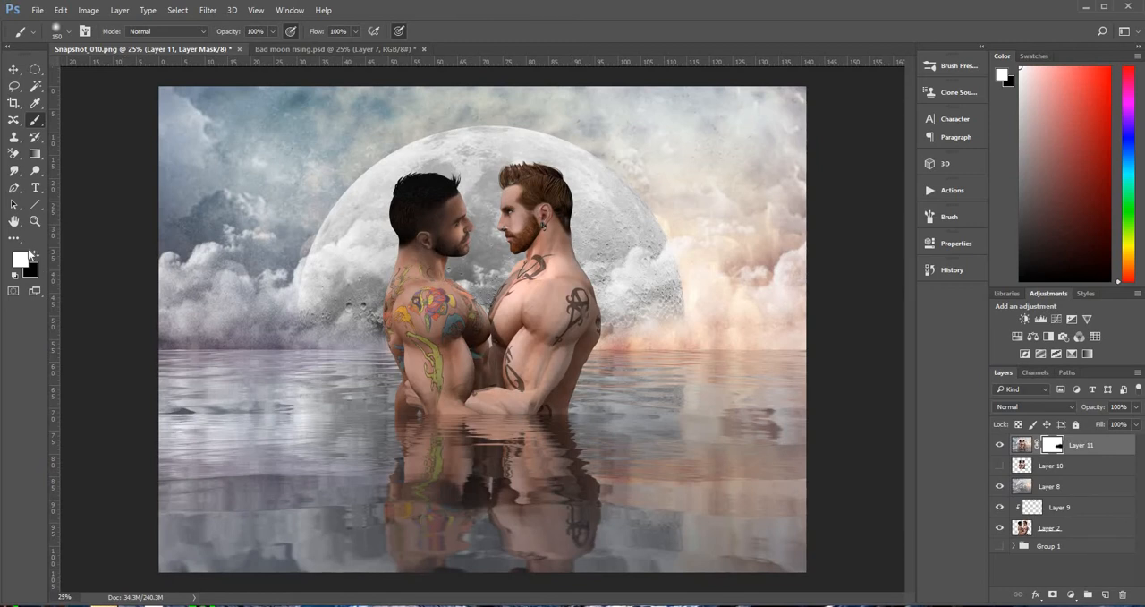
Mask out the flooded layer's water beside the left-hand man with a soft 600 px black brush
key("x")
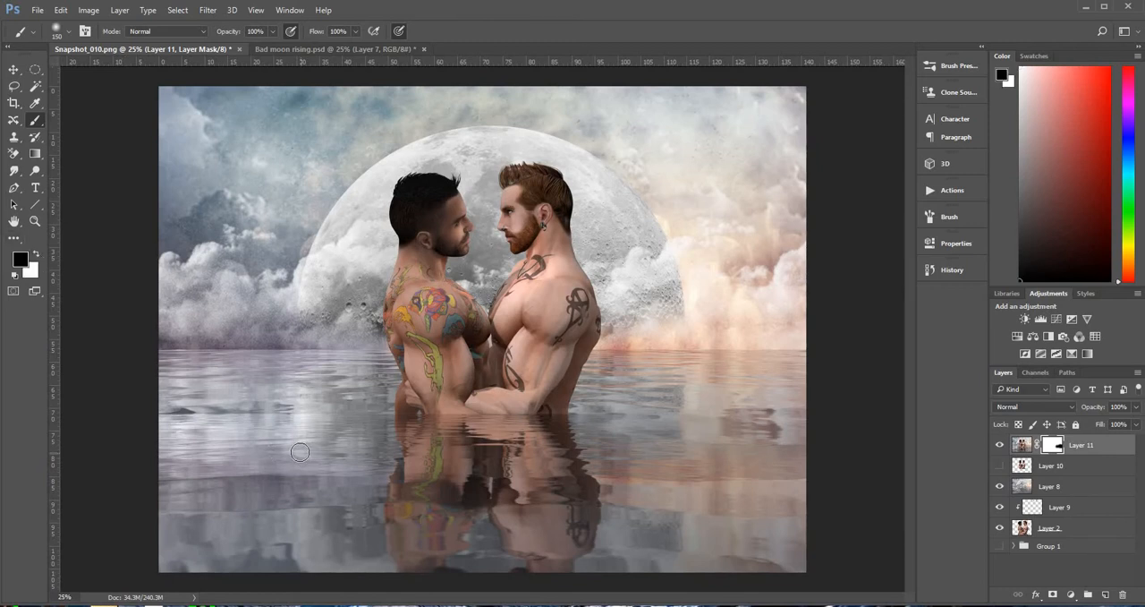
key("]")
key("]")
key("]")
key("]")
mouse_move(169, 413)
left_mouse_down()
mouse_move(199, 429)
mouse_move(255, 424)
mouse_move(269, 403)
left_mouse_up()
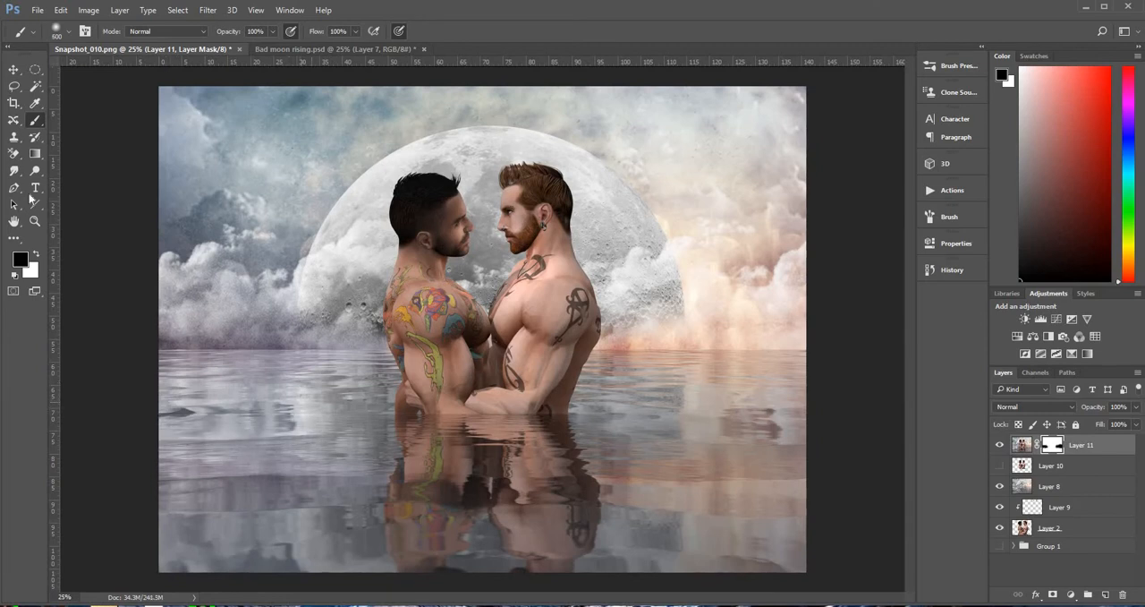
Reduce the black mask brush to 60 px for close work on the flooded layer at the left-hand man's waterline
left_click(35, 221)
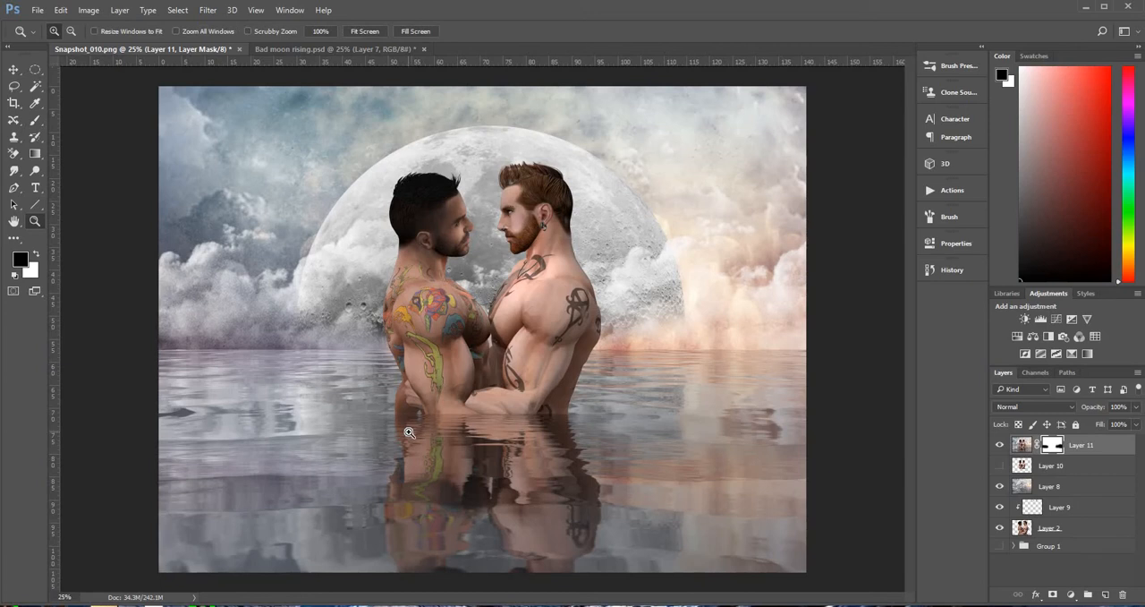
left_click(408, 432)
left_click(385, 417)
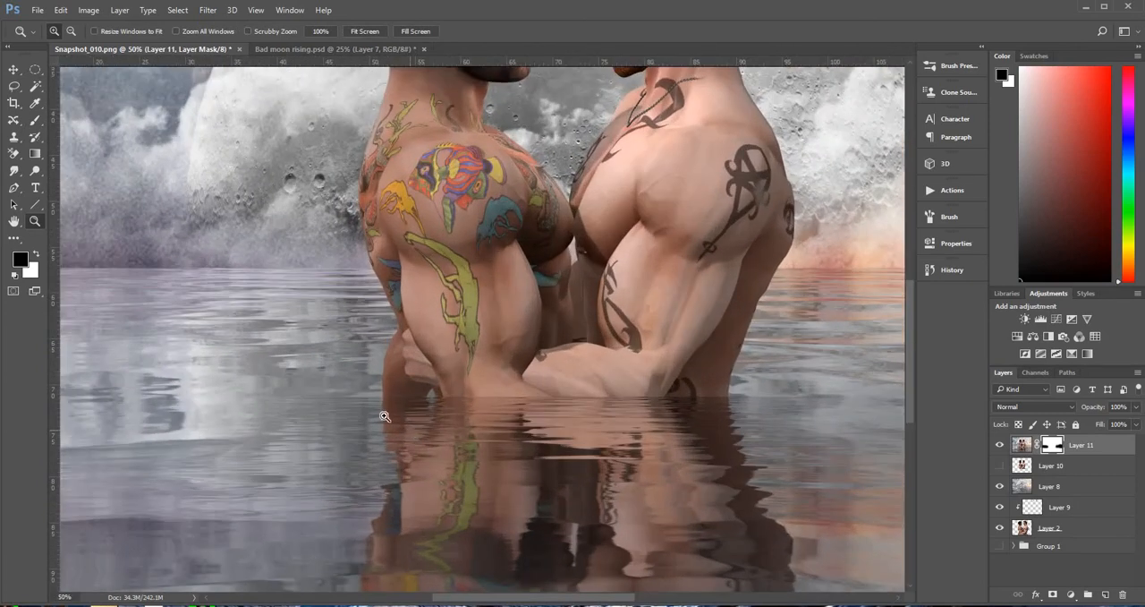
left_click(34, 122)
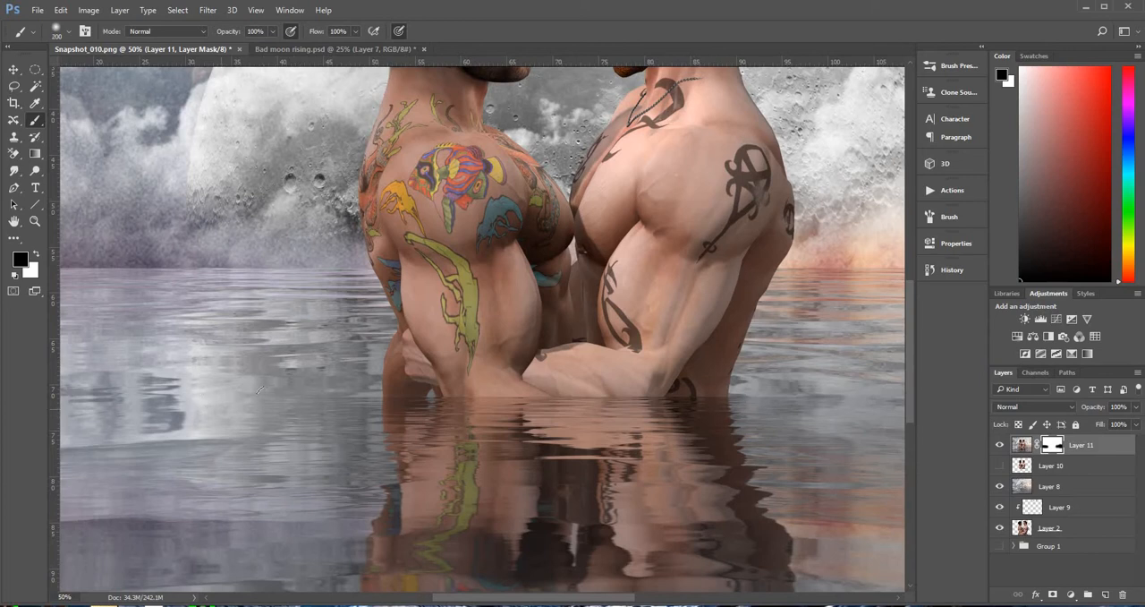
key("bracketleft")
key("bracketleft")
key("bracketleft")
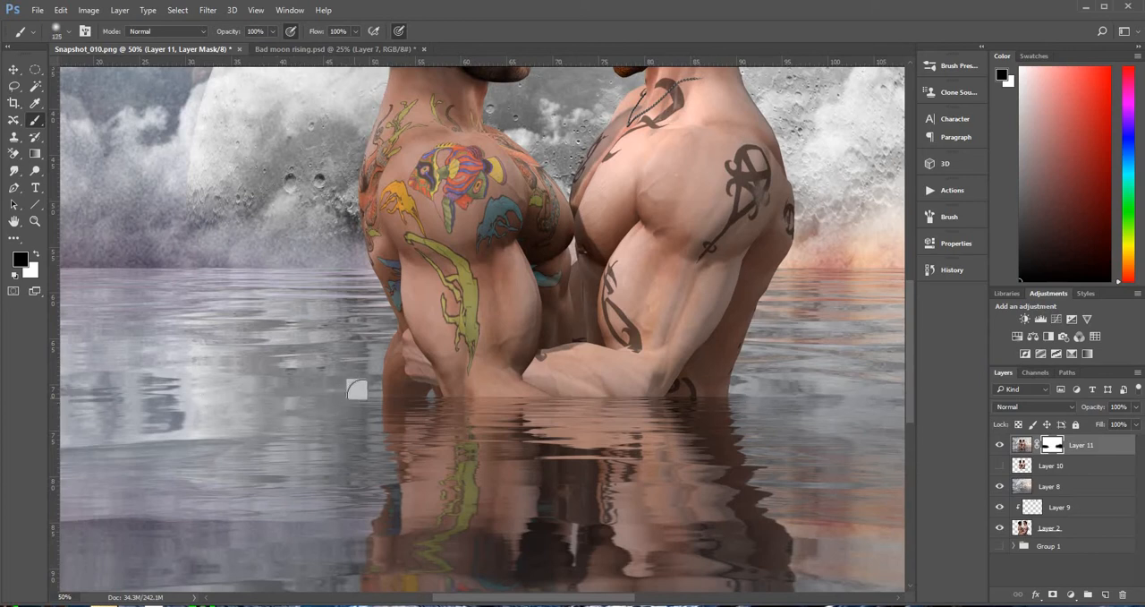
key("bracketleft")
key("bracketleft")
key("bracketleft")
key("bracketleft")
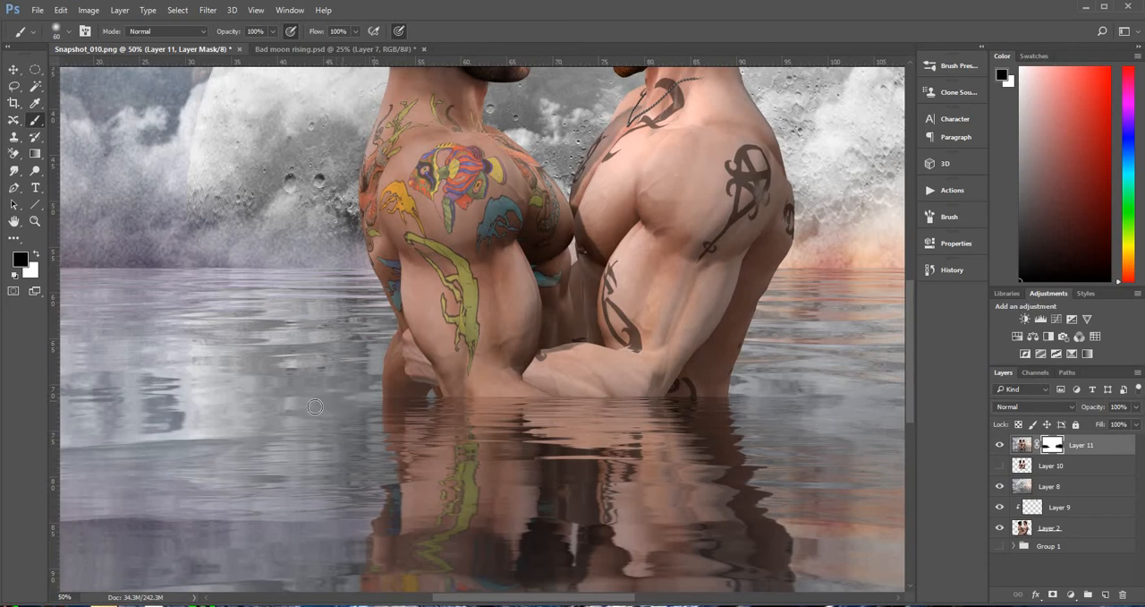
Mask out more of the flooded layer's water beside the left-hand man with a soft 400 px black brush
key("bracketright")
key("bracketright")
key("bracketright")
key("bracketright")
key("bracketright")
key("bracketright")
key("bracketright")
left_click_drag(261, 464, 85, 469)
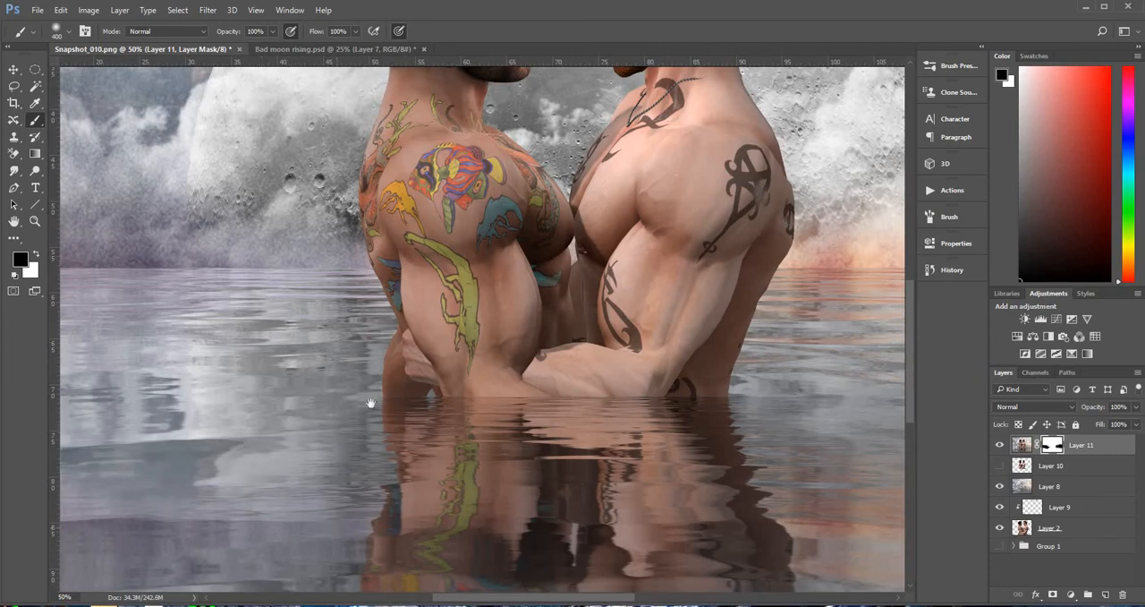
left_click_drag(486, 366, 718, 281)
left_click_drag(273, 387, 161, 388)
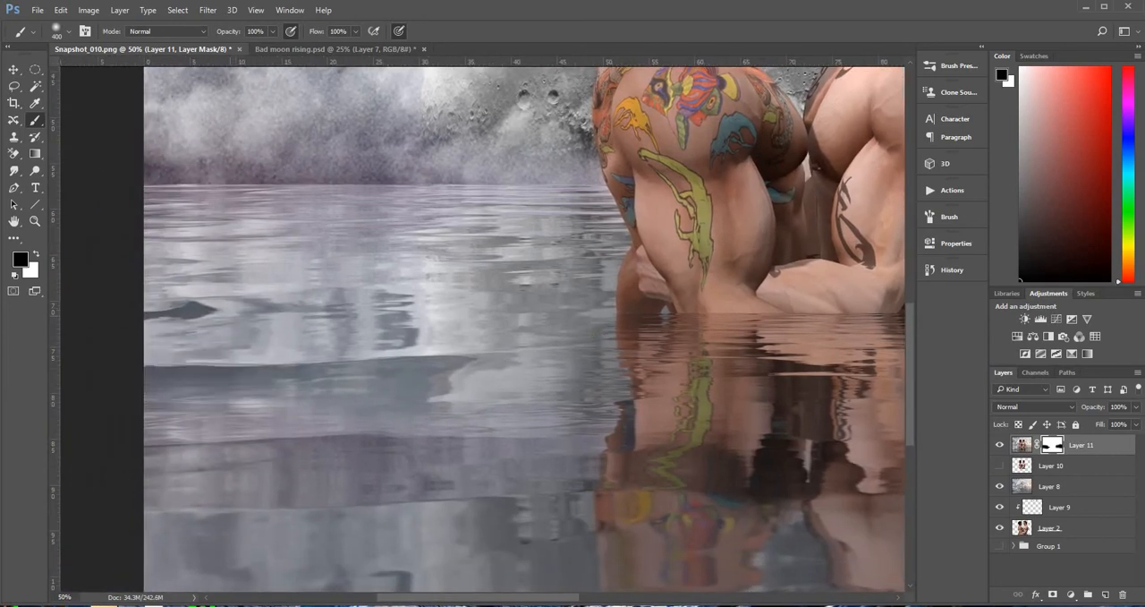
Mask out the flooded layer's water beside the right-hand man with the soft 400 px black brush
left_click_drag(571, 435, 3, 389)
left_click_drag(529, 361, 401, 460)
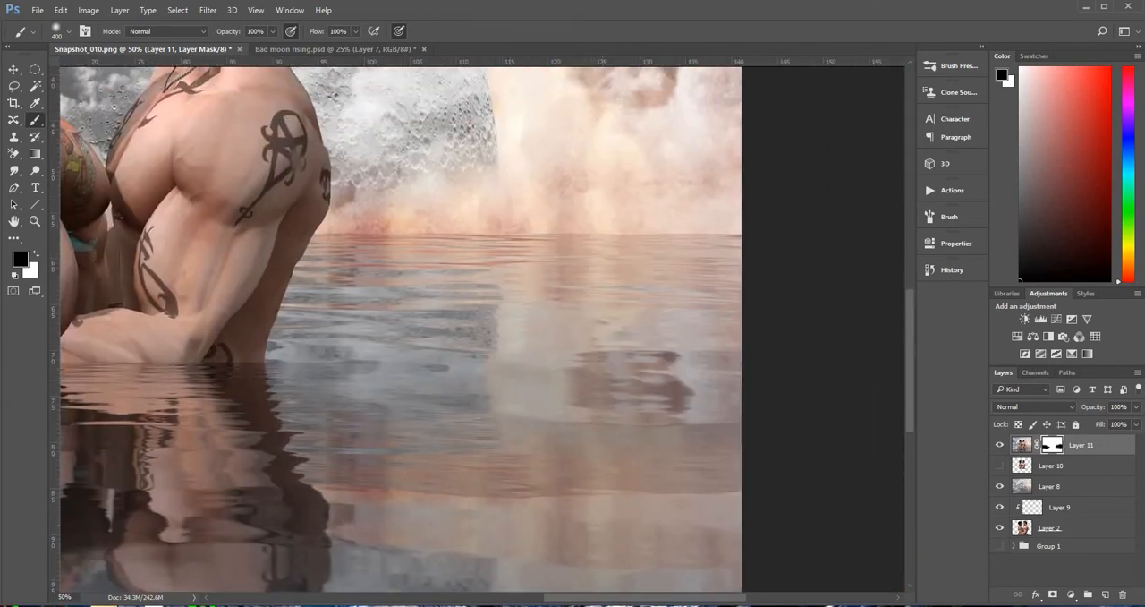
left_click_drag(474, 388, 555, 375)
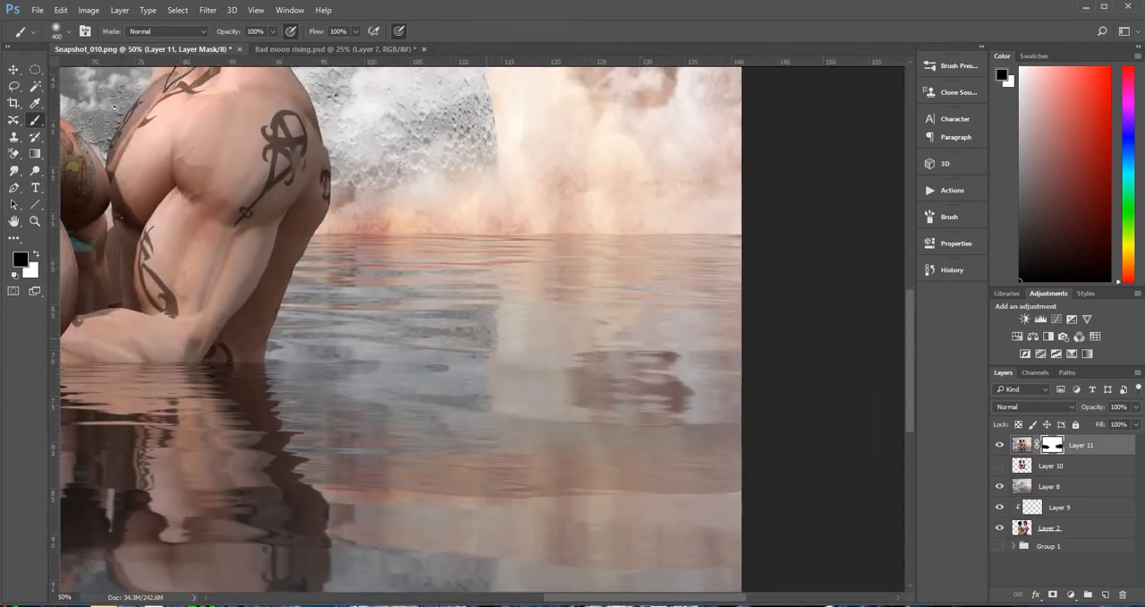
Show the separate couple layer again and touch up the flooded layer's mask along the waterline with a 70 px brush, alternating white and black
key("bracketleft")
key("bracketleft")
key("bracketleft")
key("bracketleft")
key("bracketleft")
key("bracketleft")
key("bracketleft")
key("bracketright")
key("bracketright")
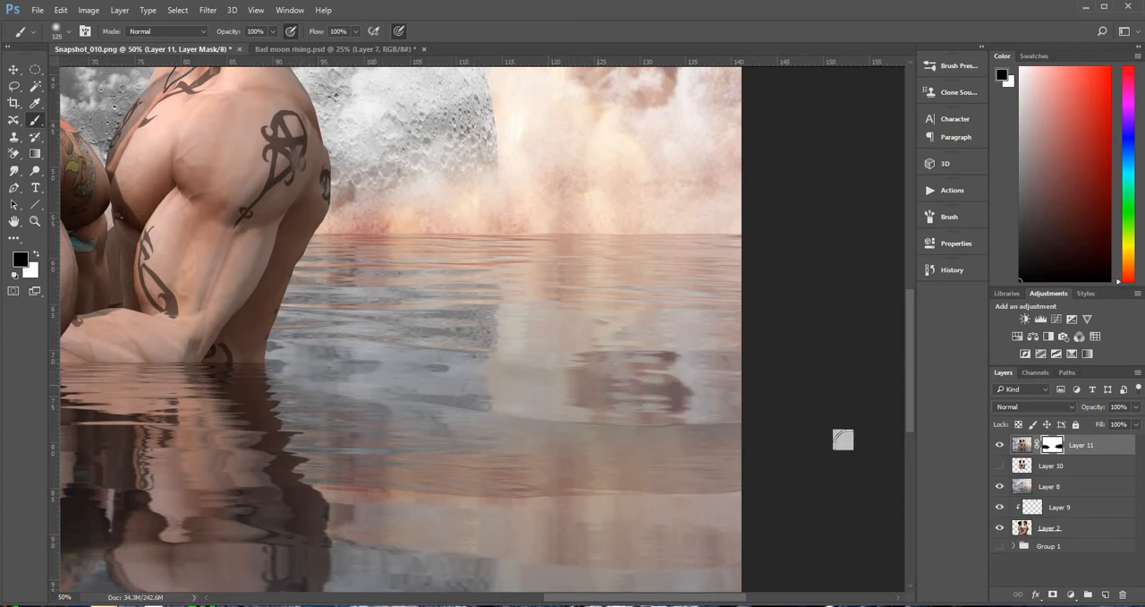
key("x")
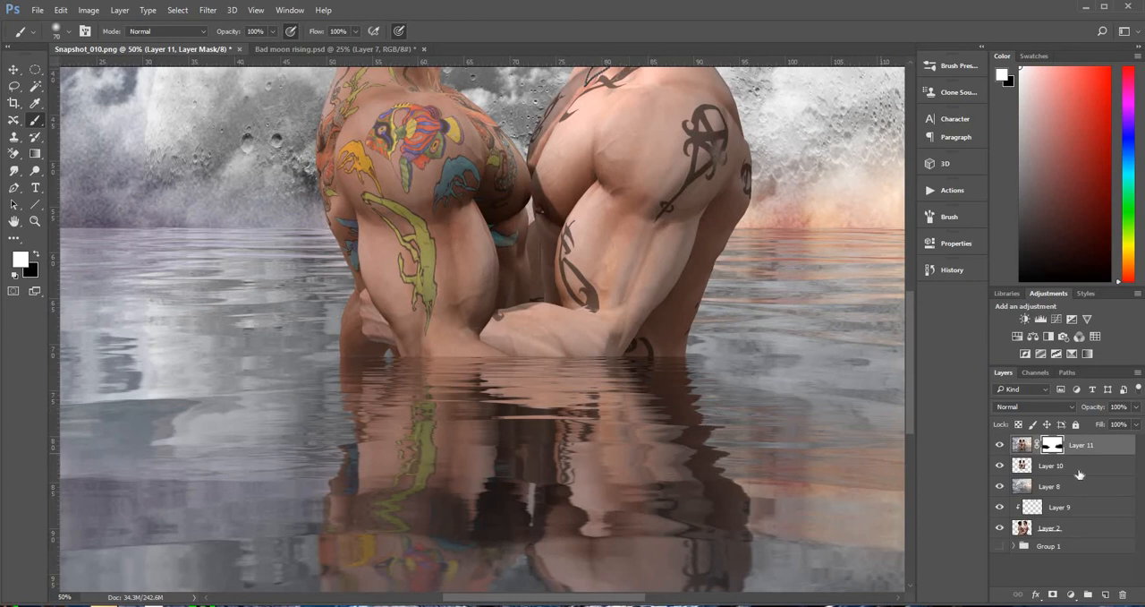
left_click(35, 255)
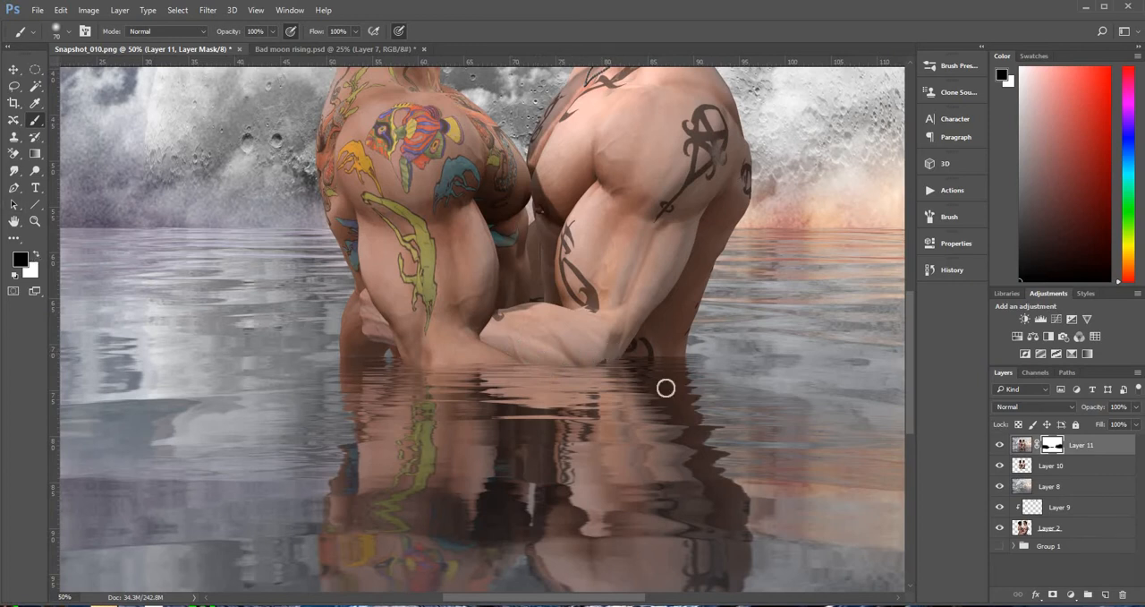
key("x")
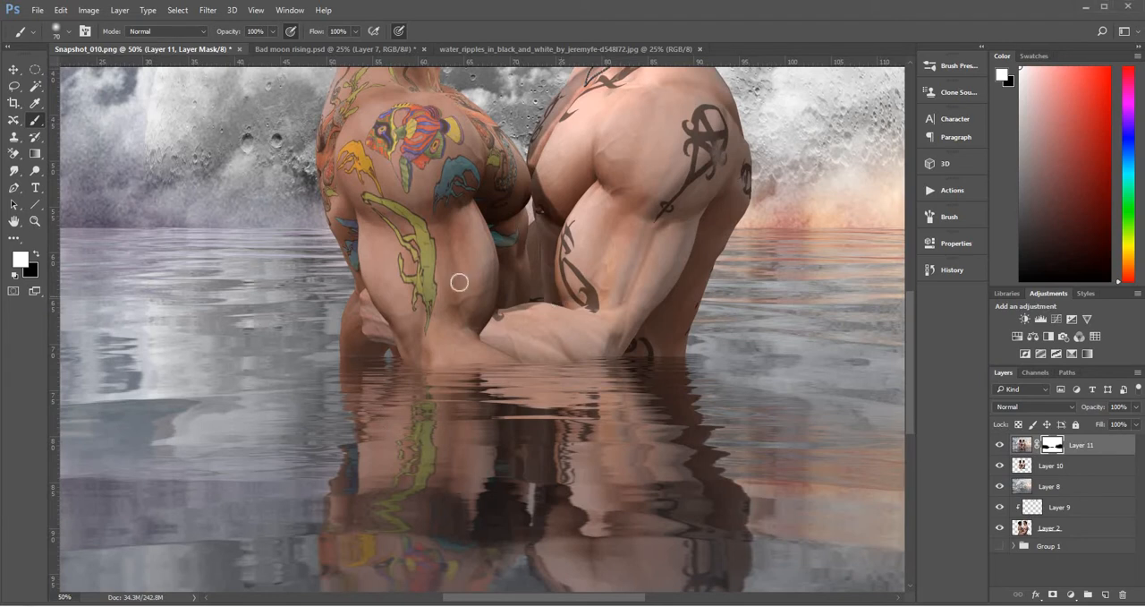
Copy the black-and-white water ripples image into the couple composite as the topmost layer
left_click(34, 222)
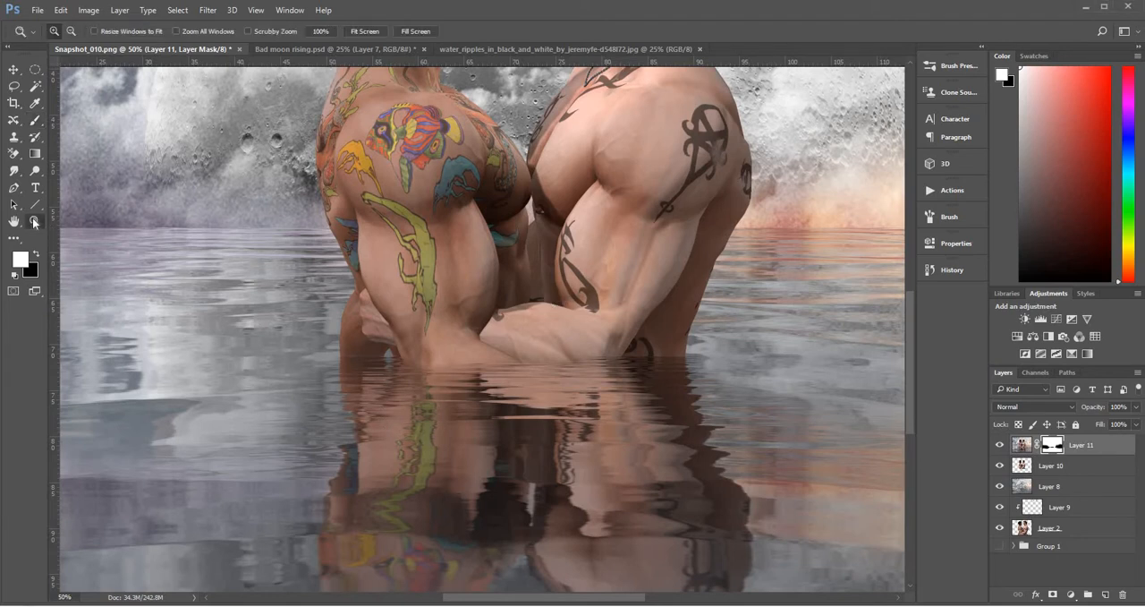
left_click(508, 317, "alt")
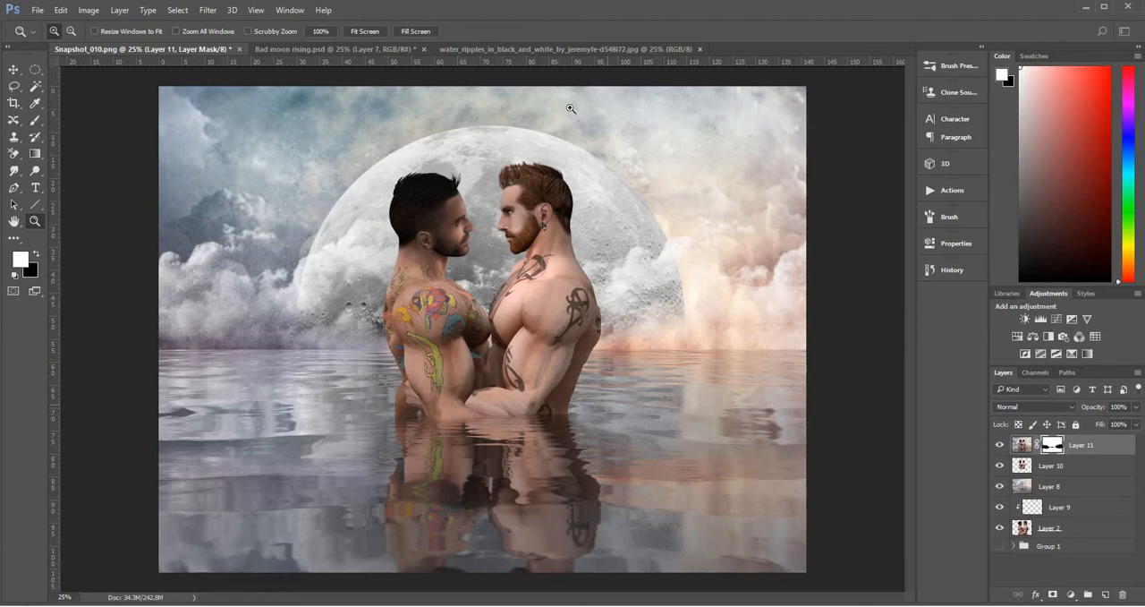
left_click(586, 48)
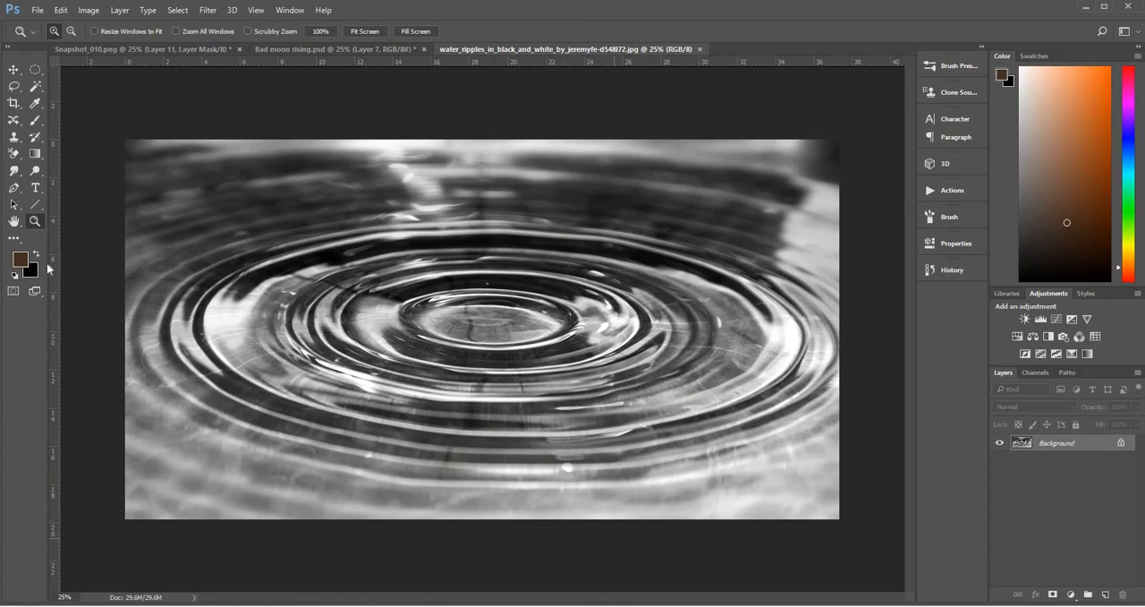
left_click(12, 70)
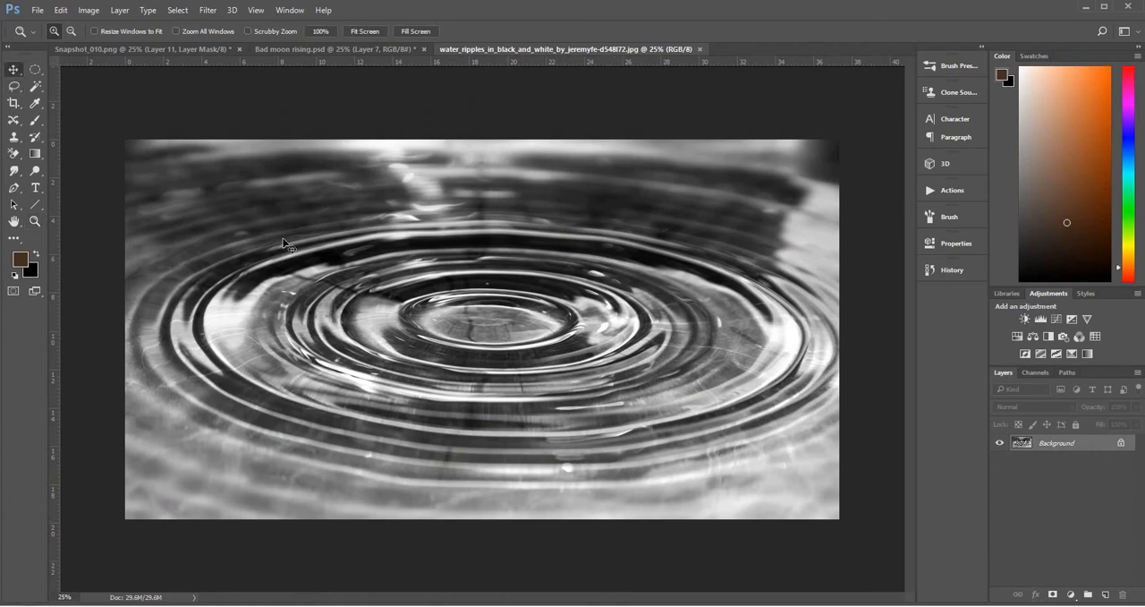
left_click_drag(466, 343, 476, 397)
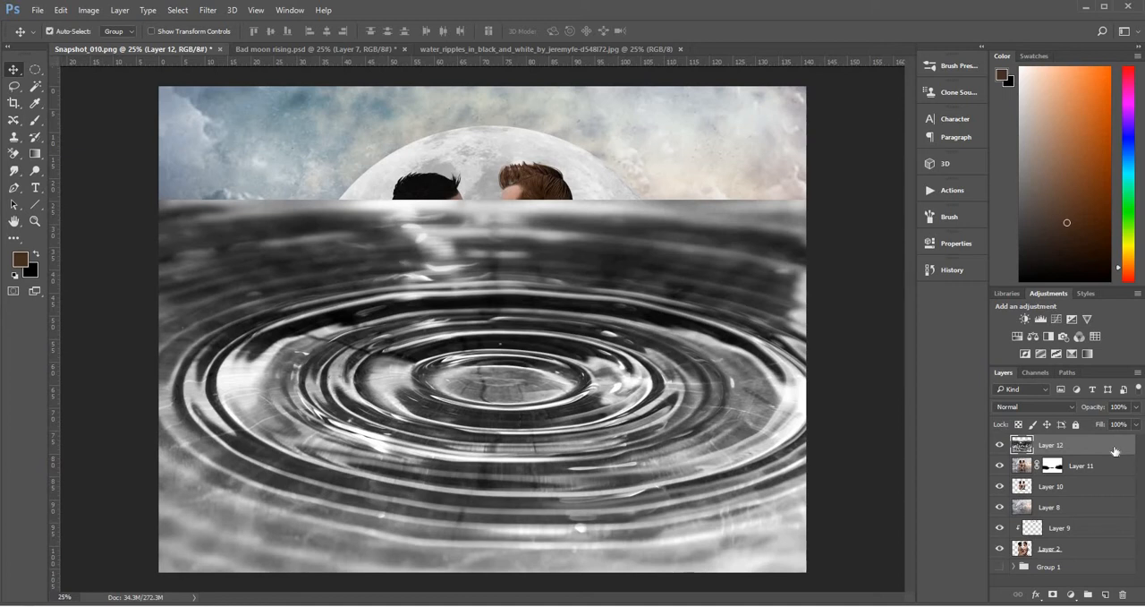
Scale the ripples layer to about 79% and centre its rings on the couple's waist
key("ctrl+t")
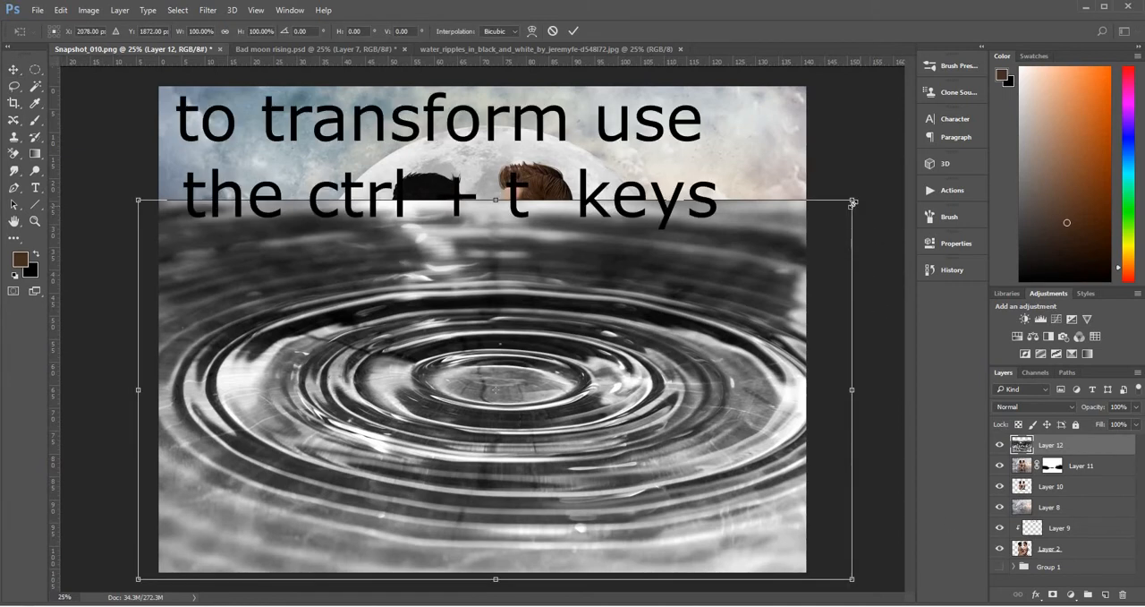
left_click_drag(852, 203, 763, 247)
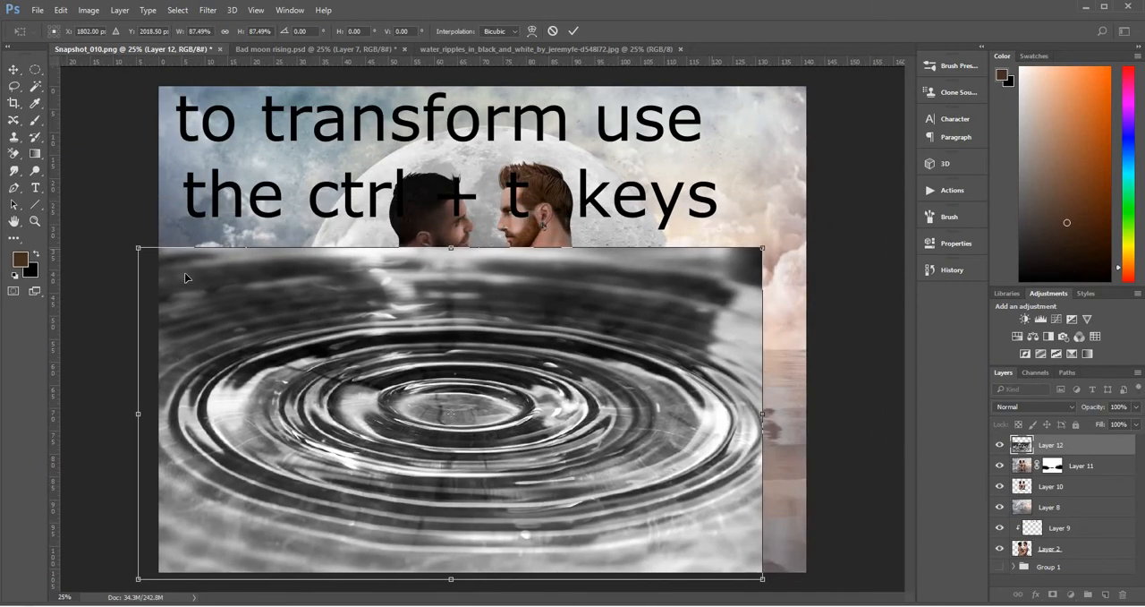
left_click_drag(139, 248, 199, 280)
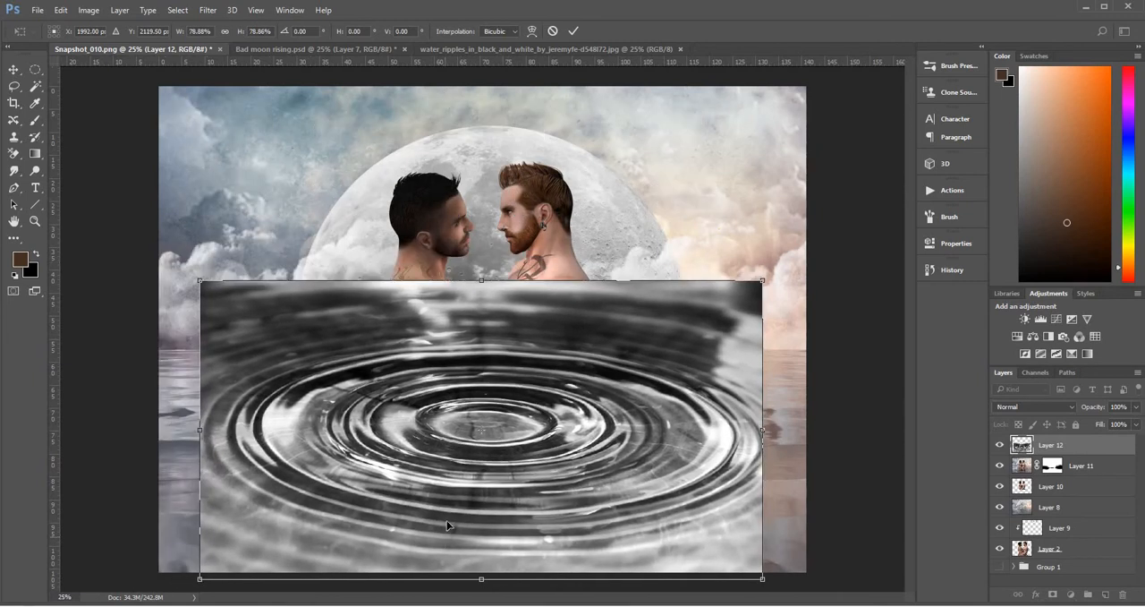
left_click_drag(447, 520, 450, 495)
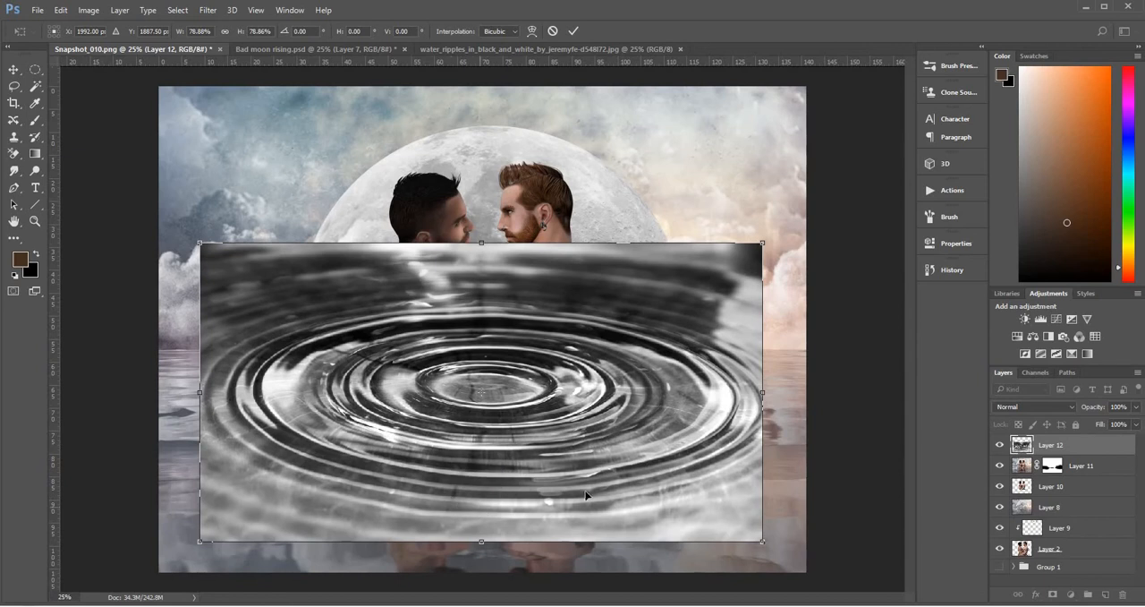
key("Return")
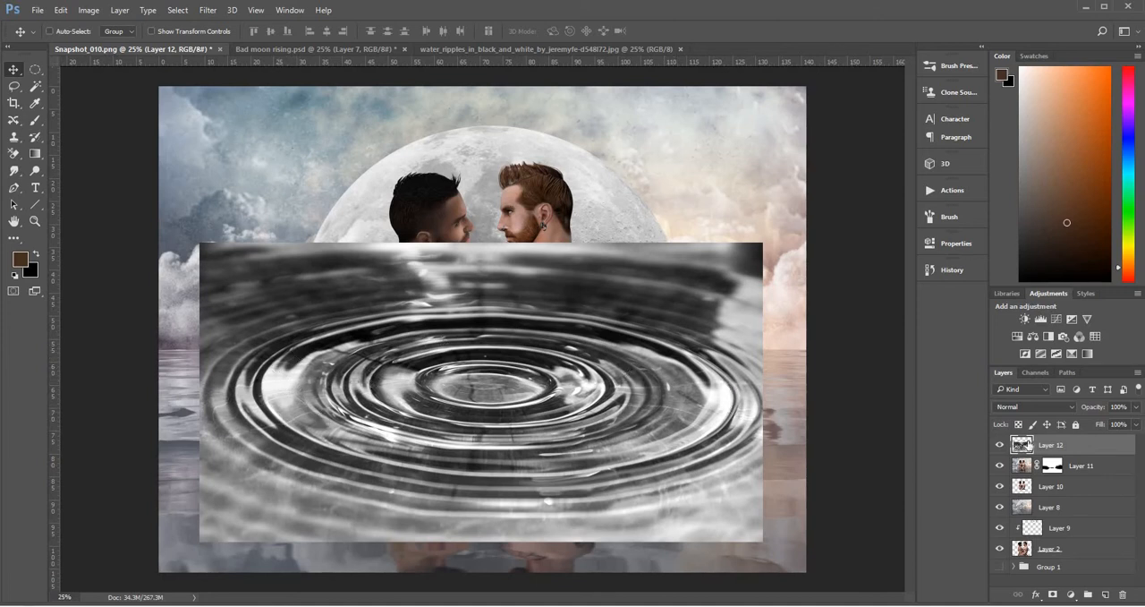
Set the ripples layer's blend mode to Screen and clip a Levels adjustment to it with the black input at 159
left_click(1051, 405)
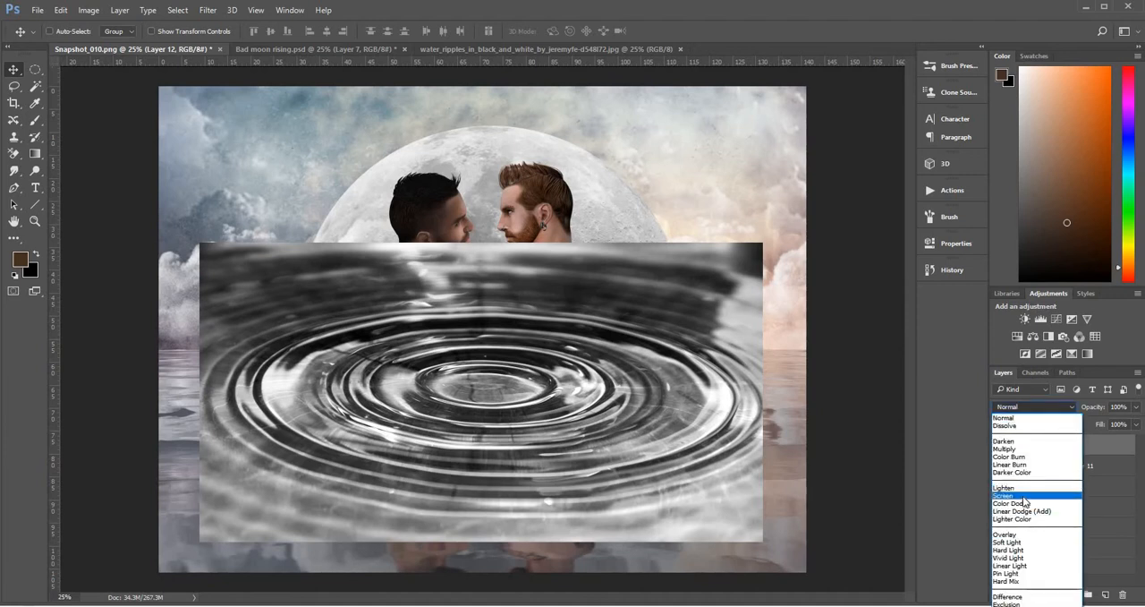
left_click(1024, 496)
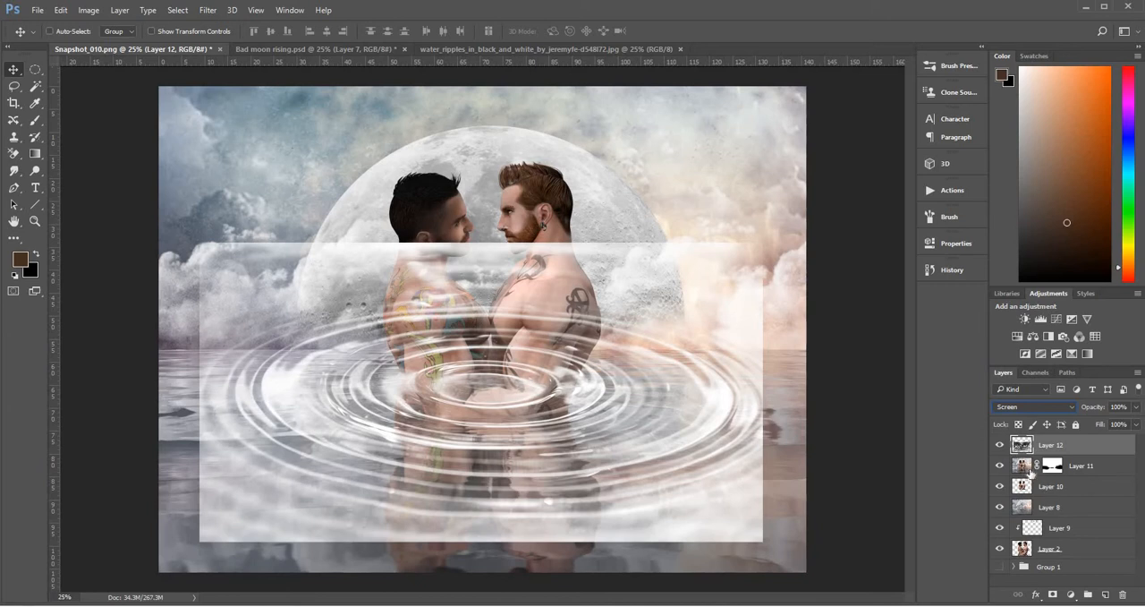
left_click(1072, 595)
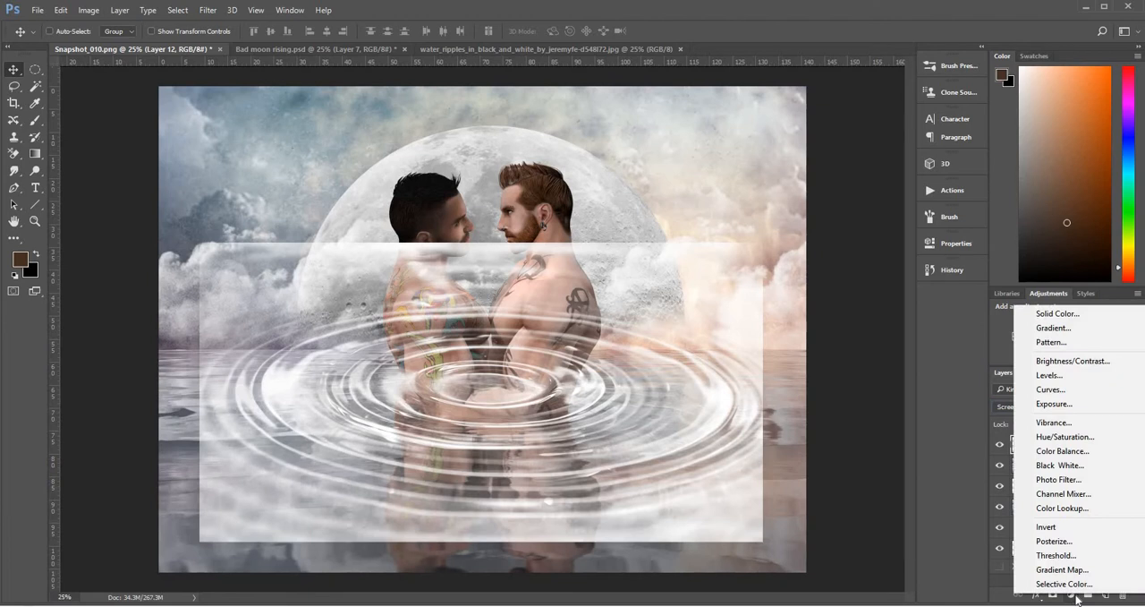
left_click(1079, 375)
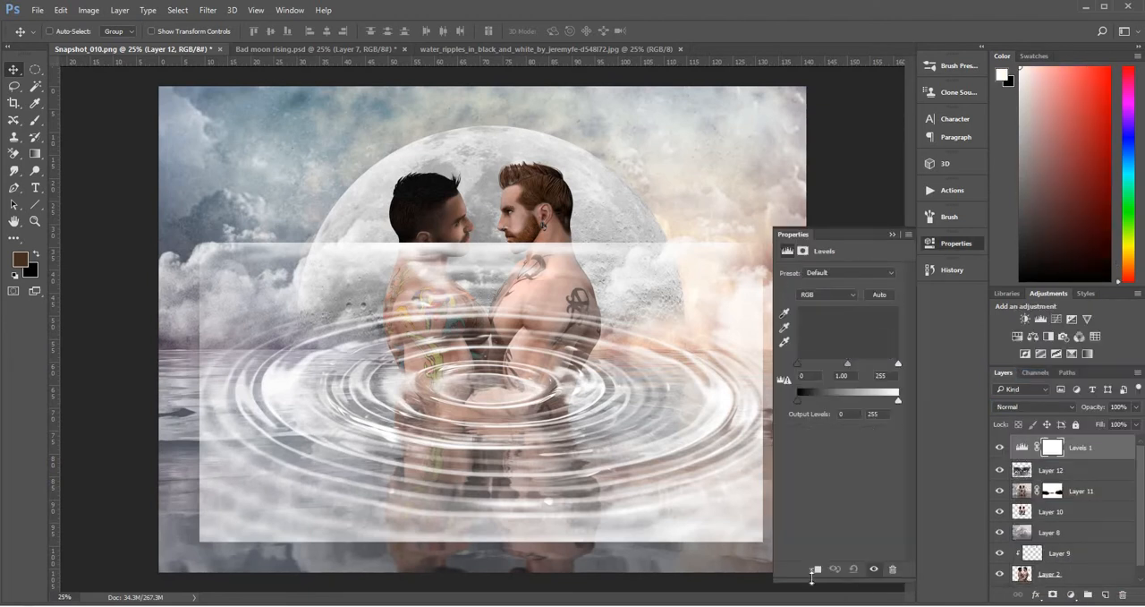
left_click(816, 569)
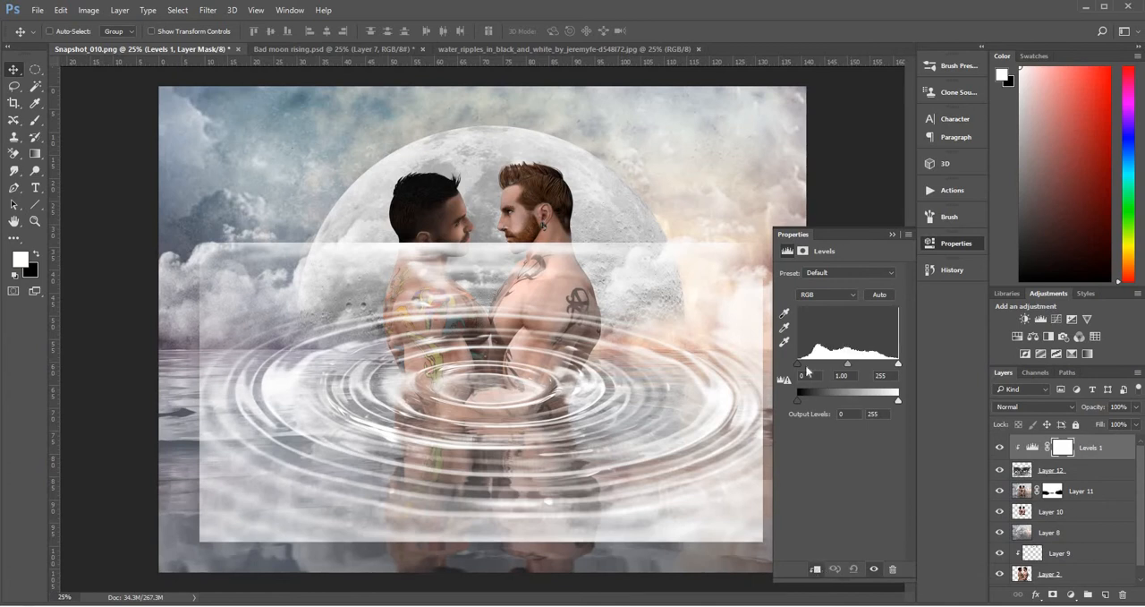
left_click_drag(805, 364, 863, 388)
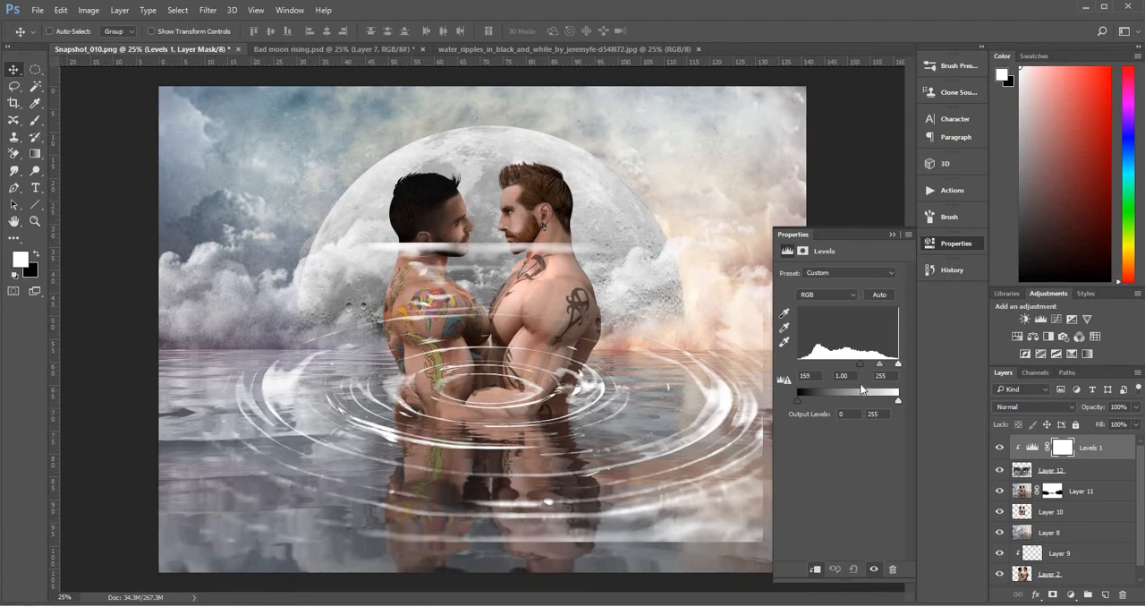
left_click(892, 233)
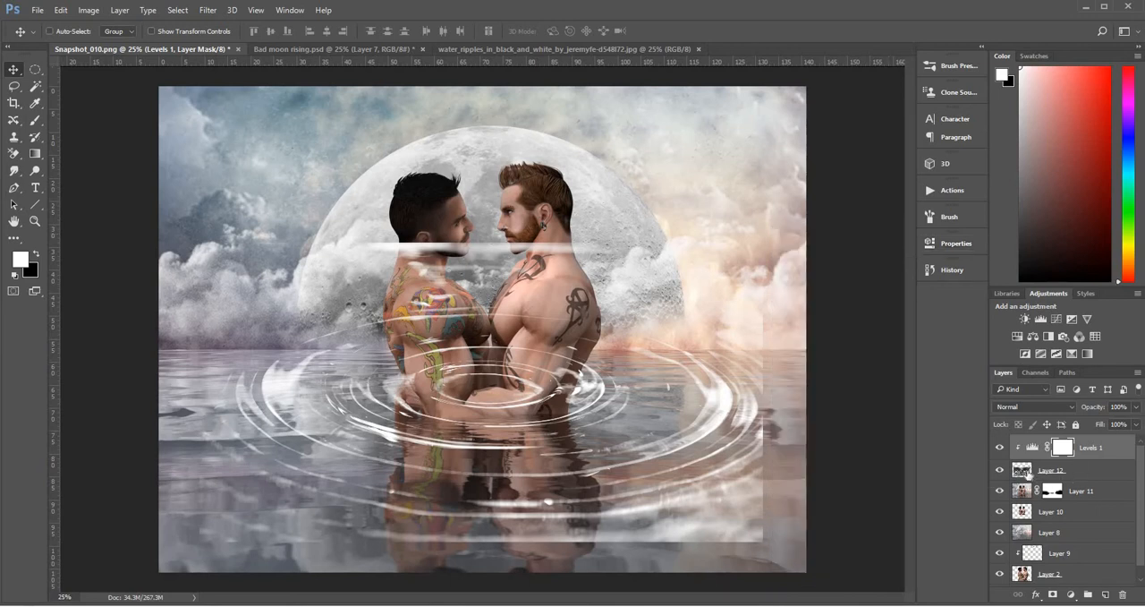
Scale the ripples layer to about 50% and centre its rings on the couple's waist
left_click(1027, 473)
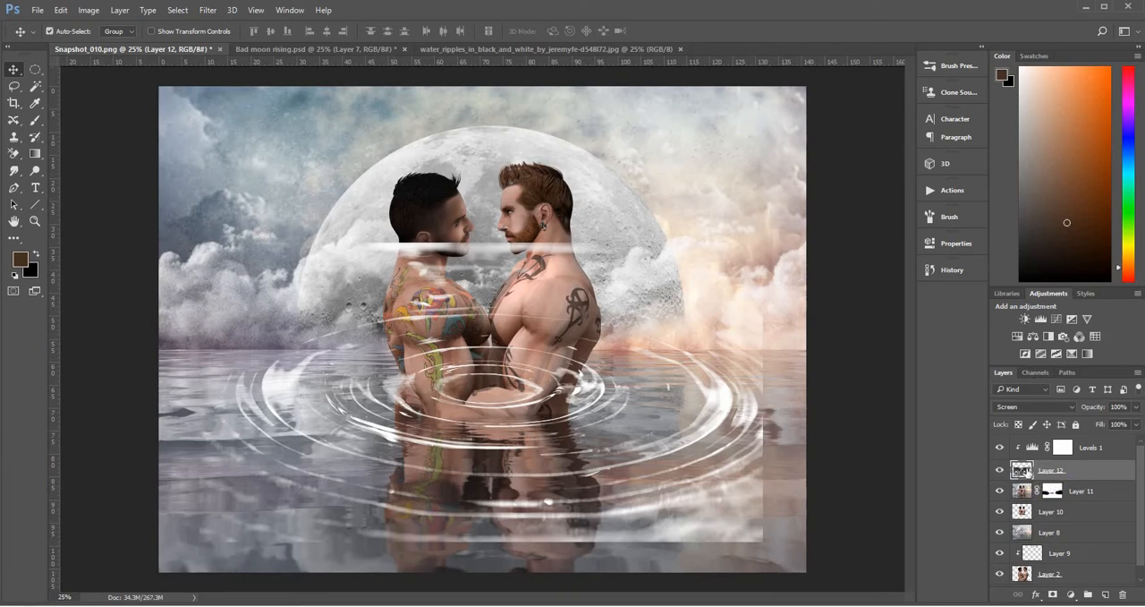
key("ctrl+t")
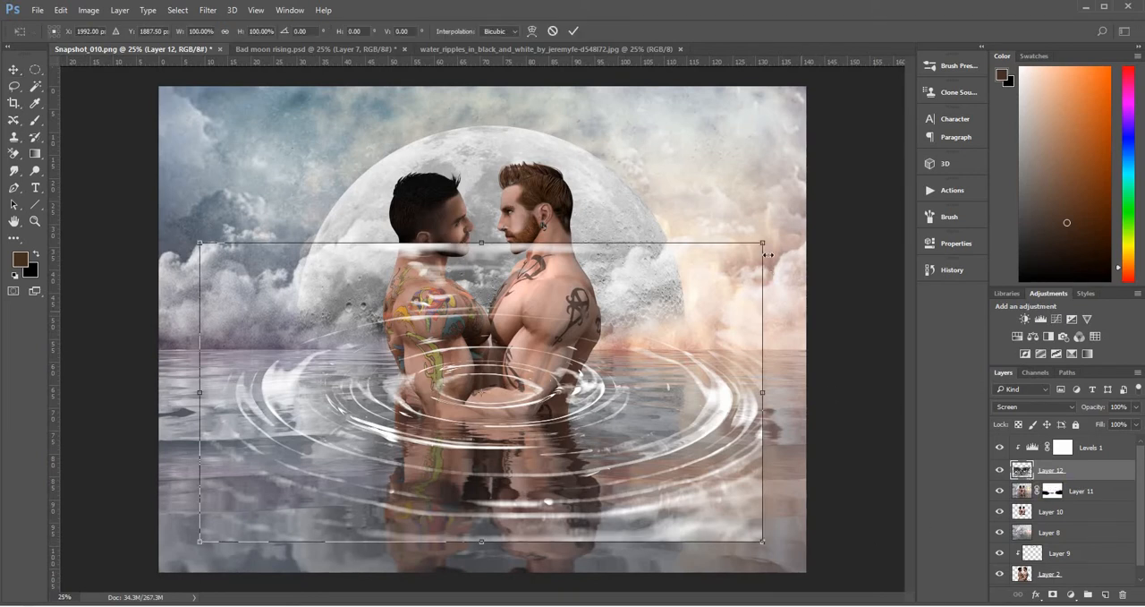
left_click_drag(645, 298, 552, 325)
left_click_drag(471, 455, 572, 432)
left_click_drag(665, 319, 583, 364)
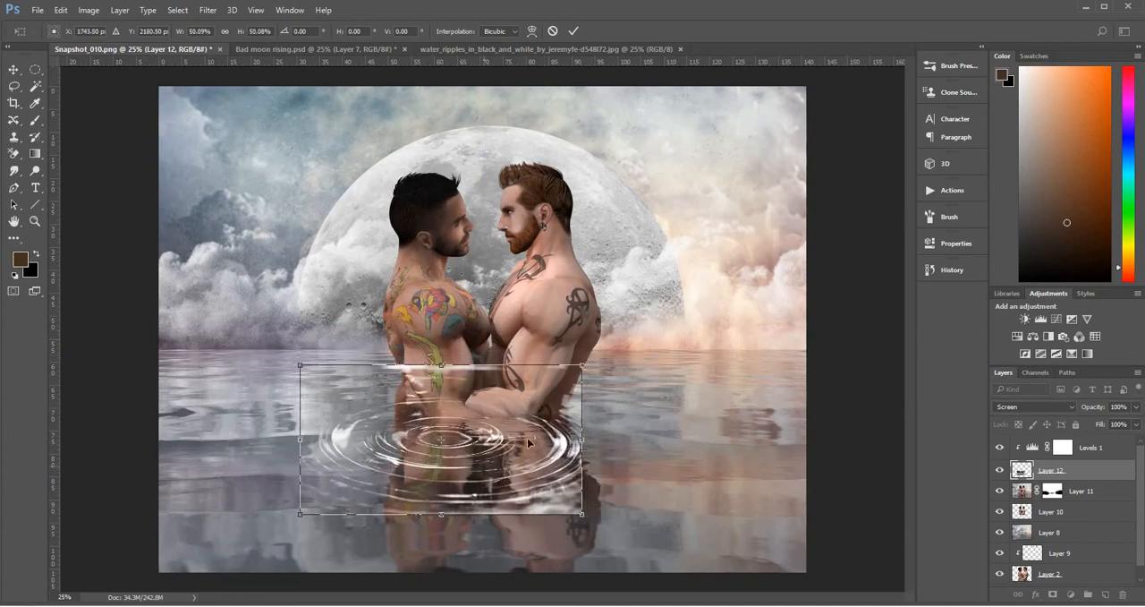
left_click_drag(491, 469, 528, 436)
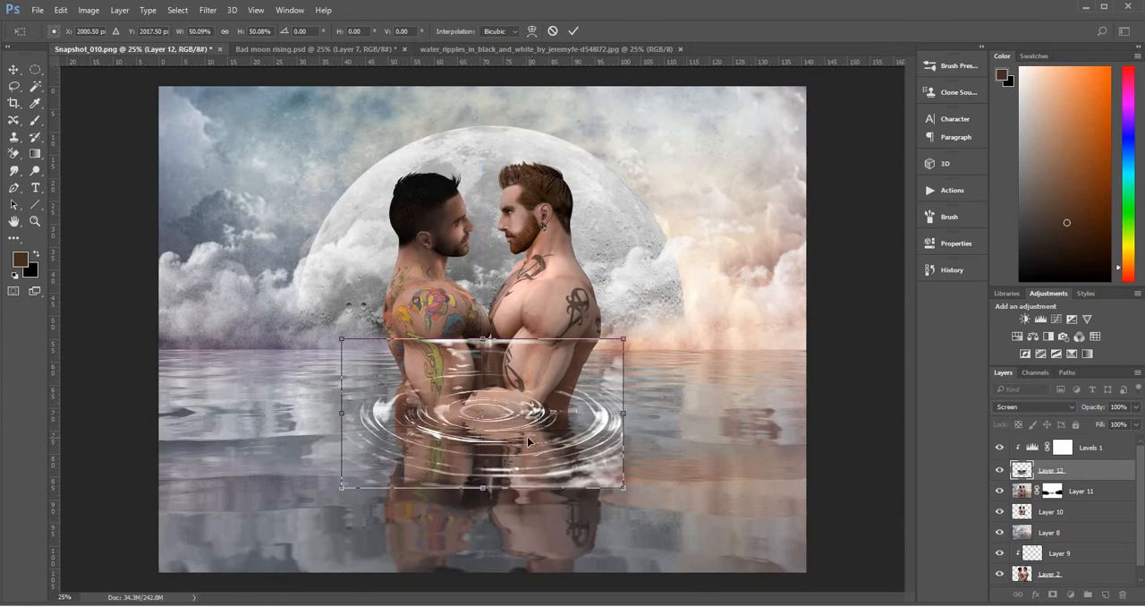
right_click(527, 436)
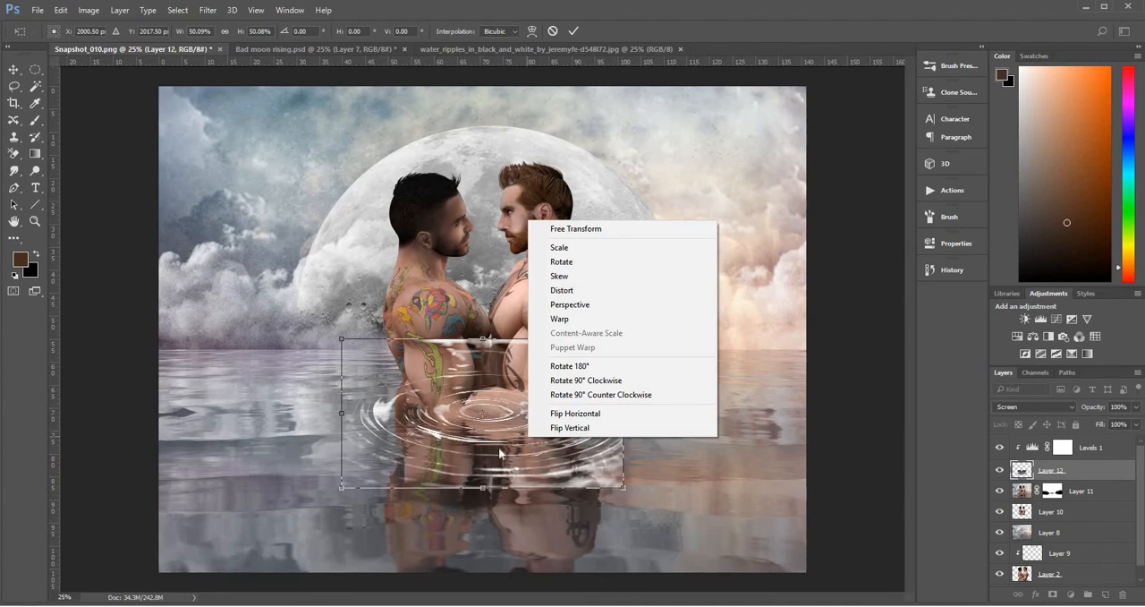
left_click(499, 446)
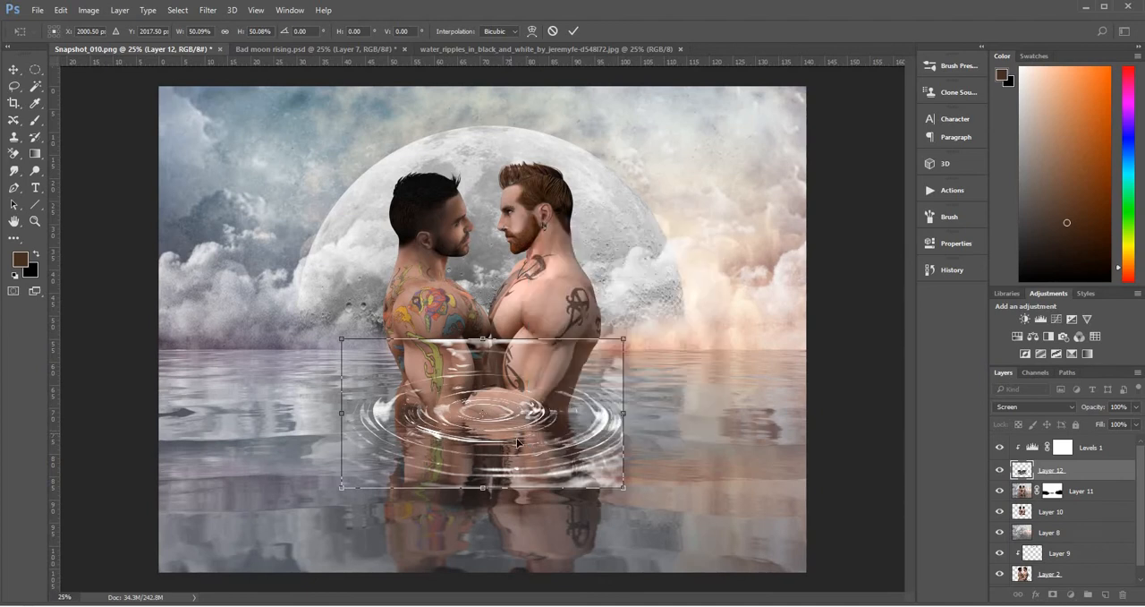
Apply a perspective transform to the ripples layer, widening its lower edge and narrowing its upper edge
right_click(511, 417)
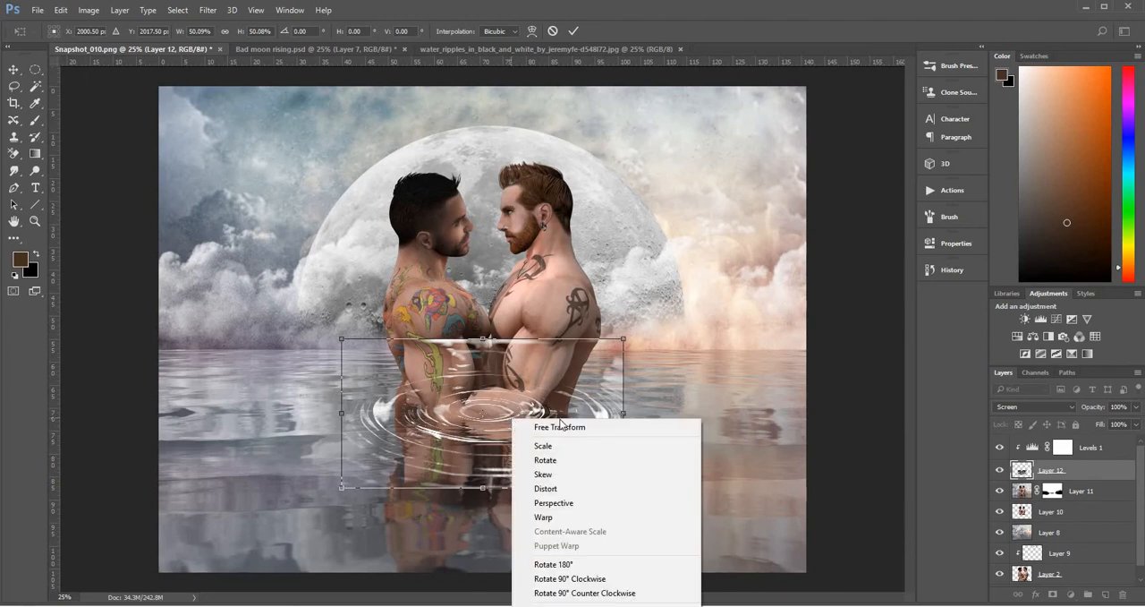
left_click(567, 507)
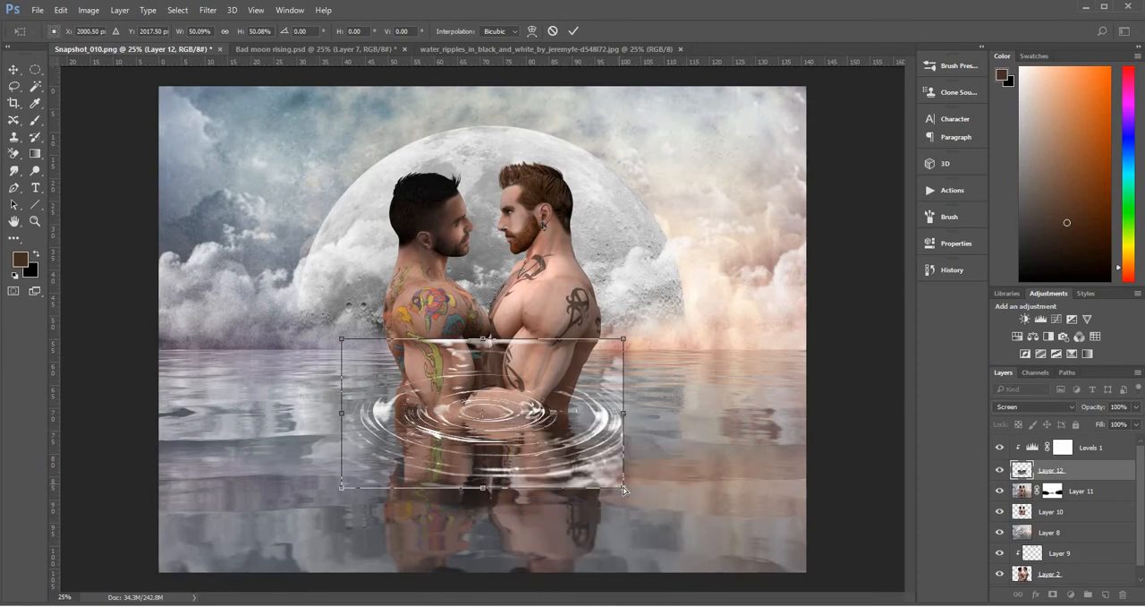
left_click_drag(643, 489, 677, 414)
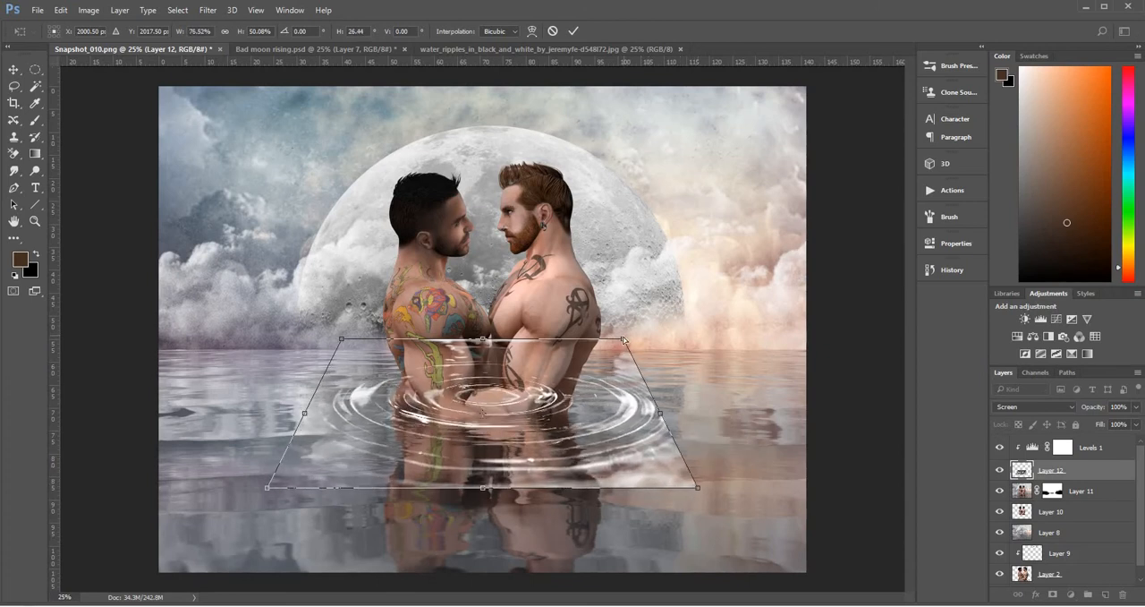
left_click_drag(615, 343, 590, 341)
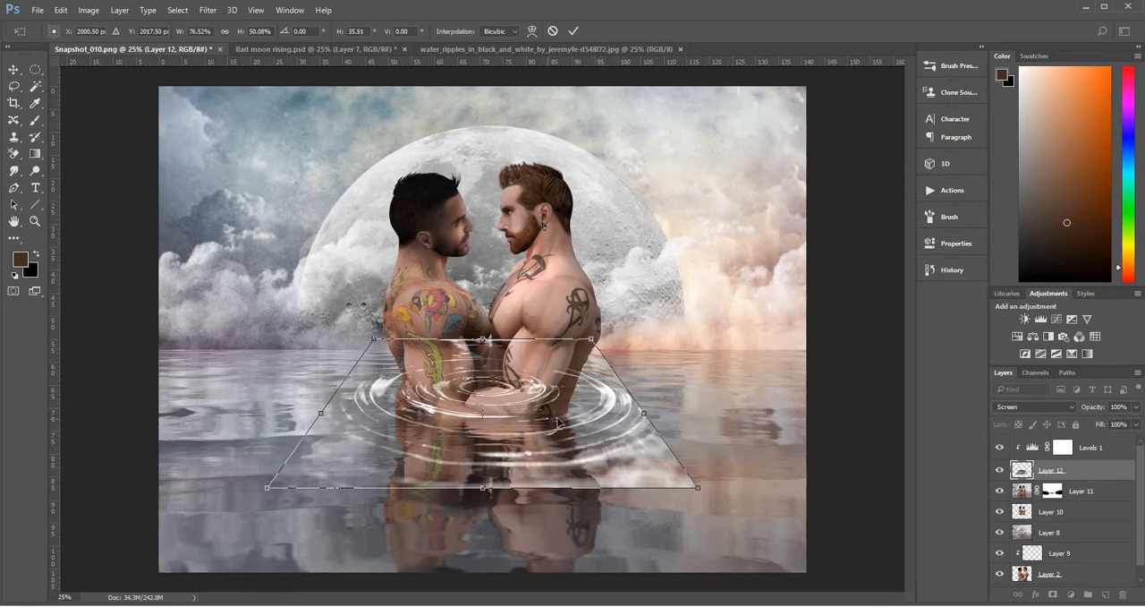
Distort the ripples layer by lowering its two upper corners evenly so the rings flatten around the waist, and commit the transform
right_click(573, 427)
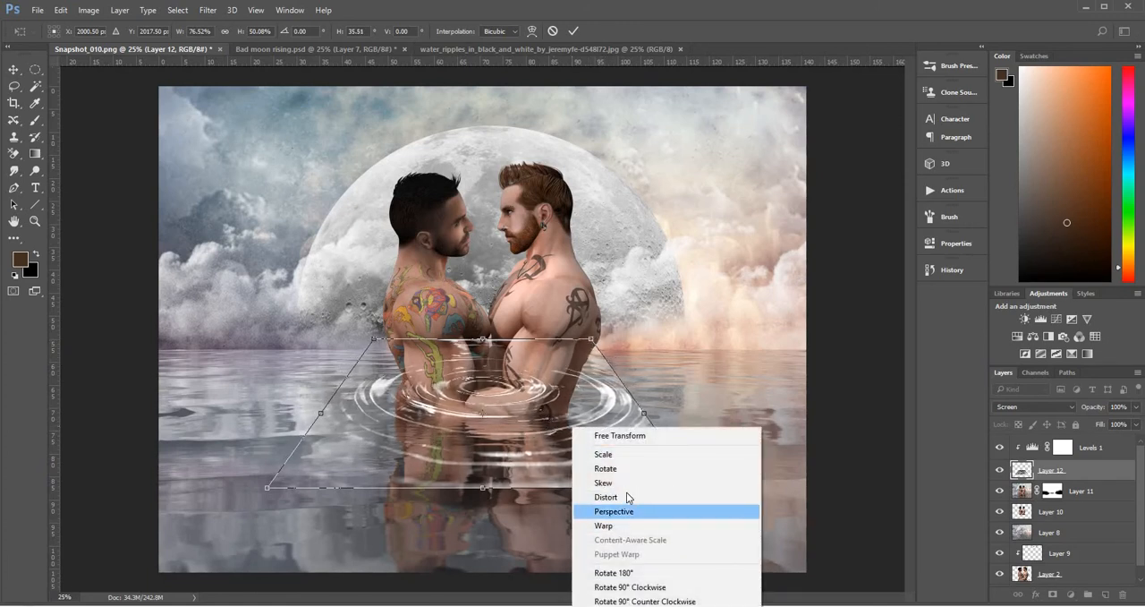
left_click(605, 497)
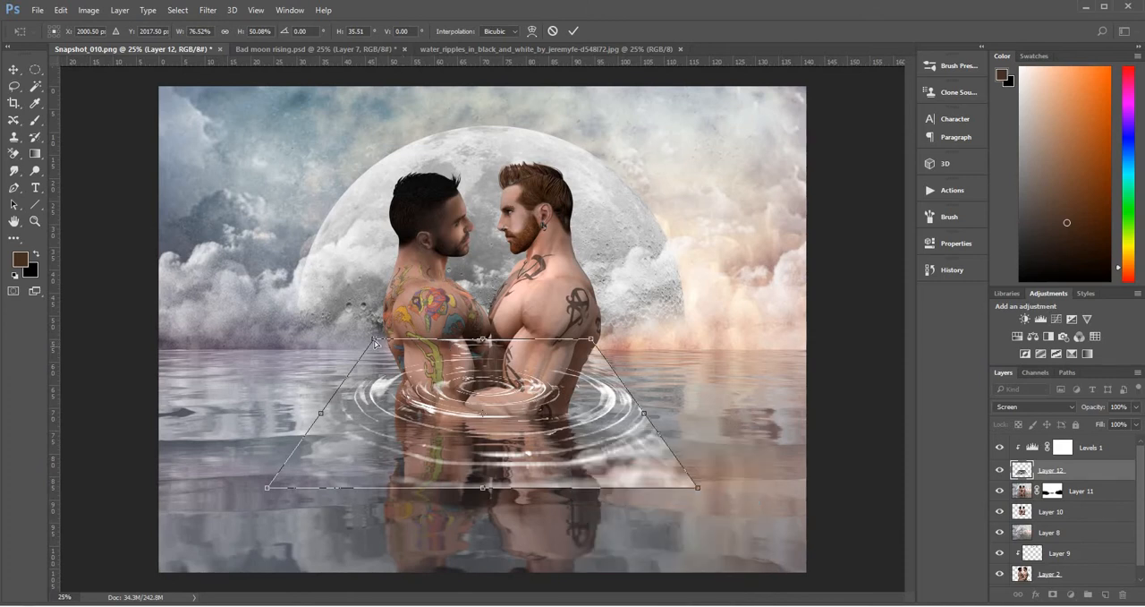
left_click_drag(376, 343, 376, 353)
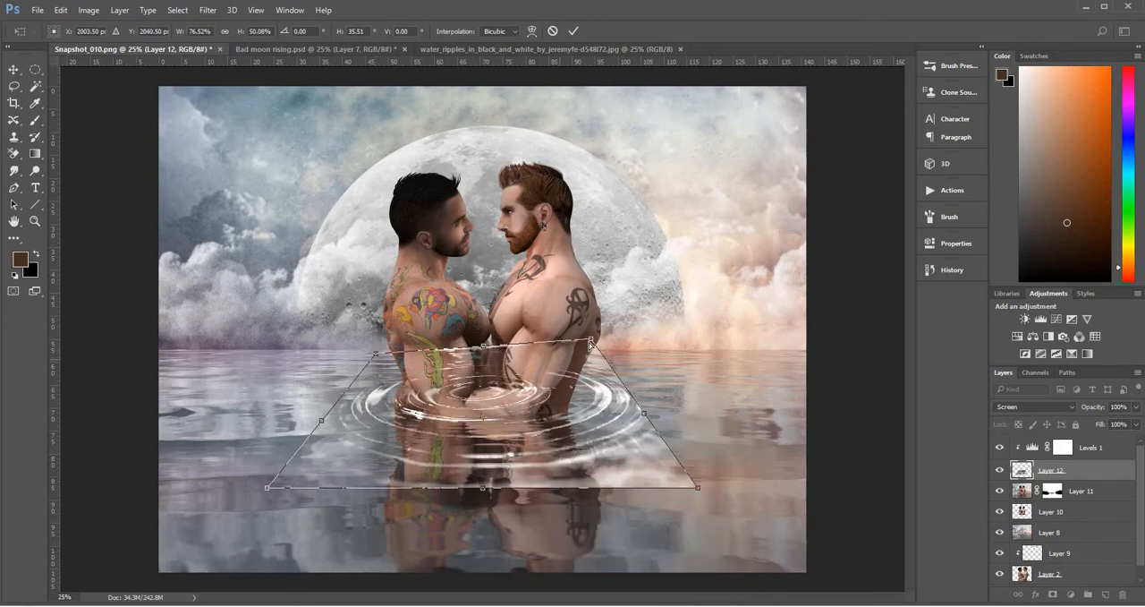
left_click_drag(593, 347, 592, 357)
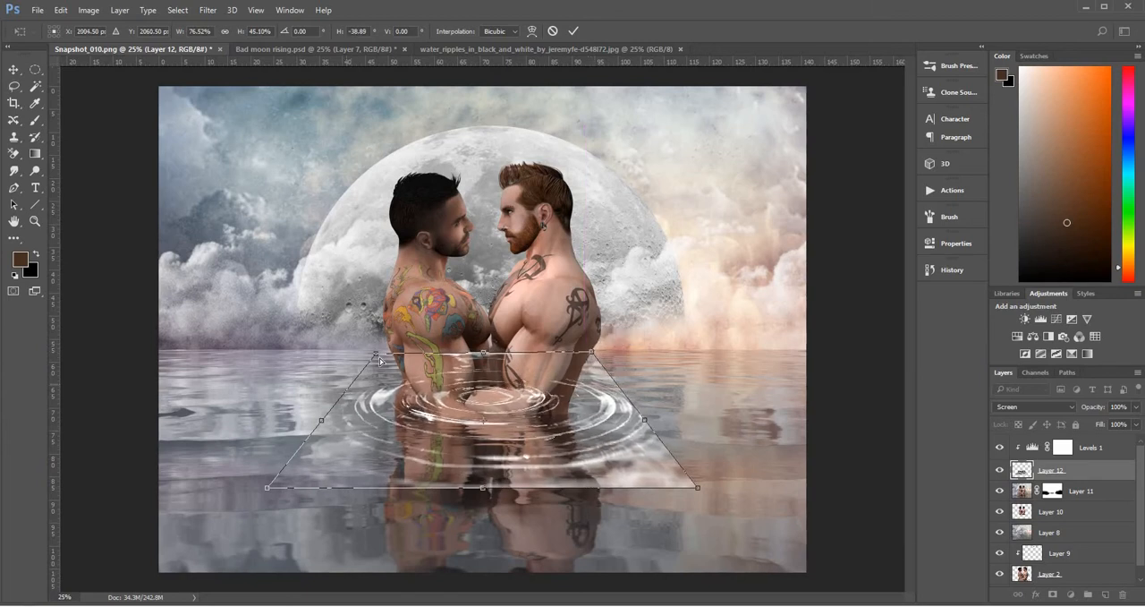
left_click_drag(377, 356, 378, 369)
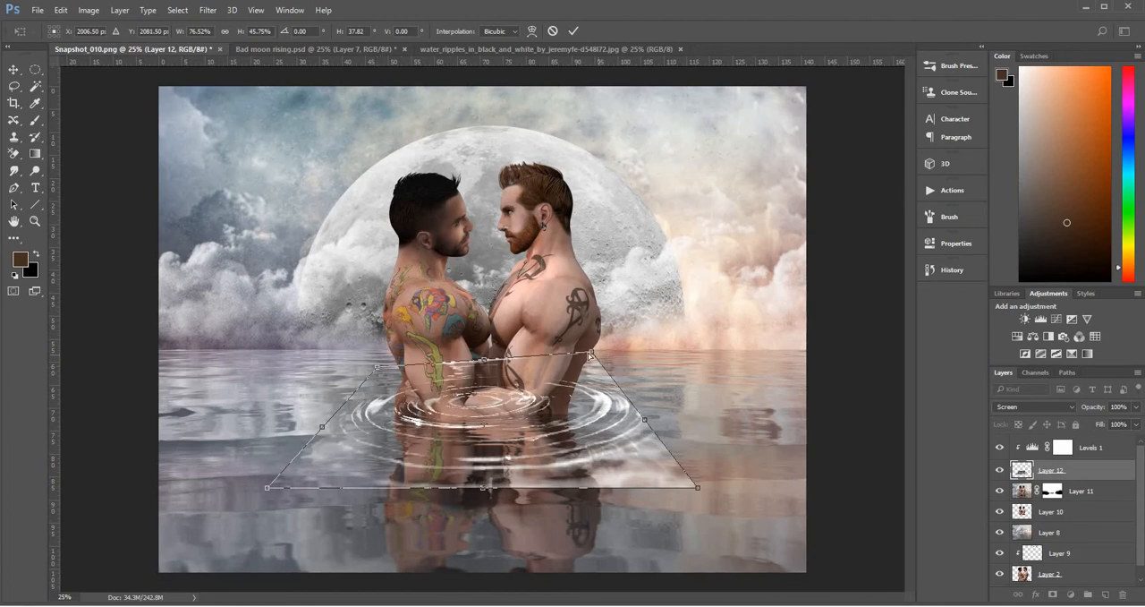
mouse_move(590, 354)
left_mouse_down()
mouse_move(594, 374)
mouse_move(584, 371)
left_mouse_up()
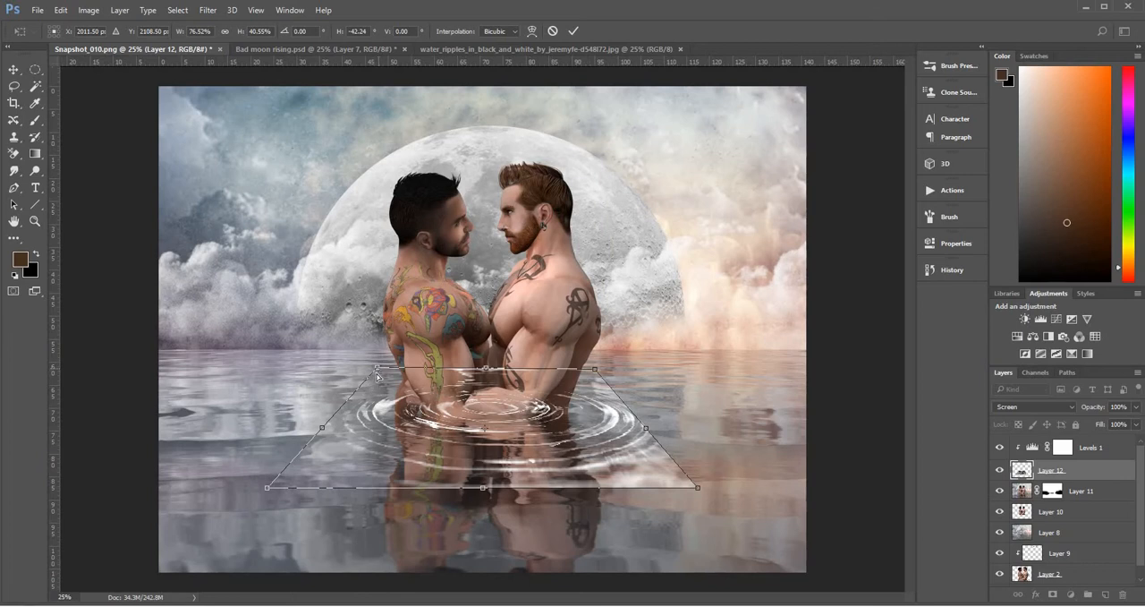
left_click_drag(378, 376, 368, 371)
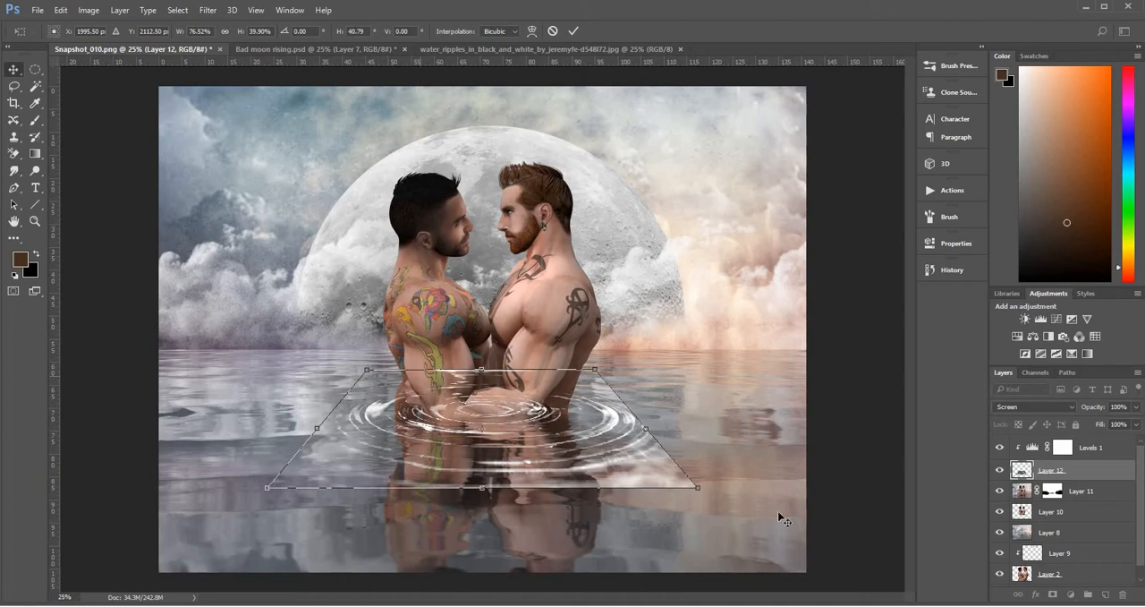
key("Return")
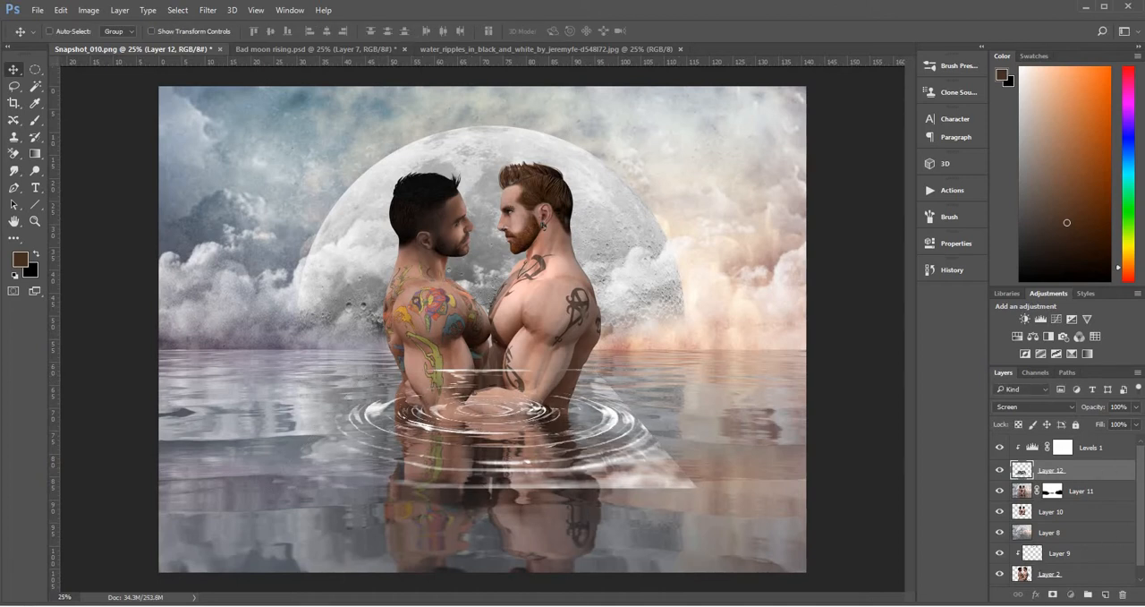
Add a mask to the ripples layer and paint black over its lower edge with a 900 px brush and its upper edge with a 700 px brush
left_click(1053, 595)
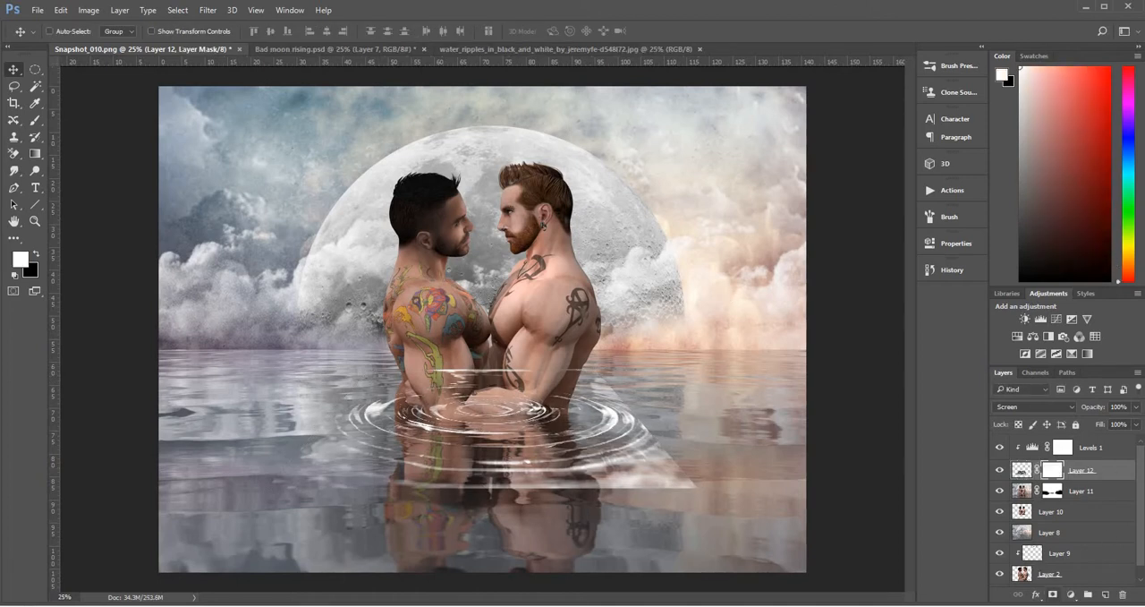
left_click(35, 119)
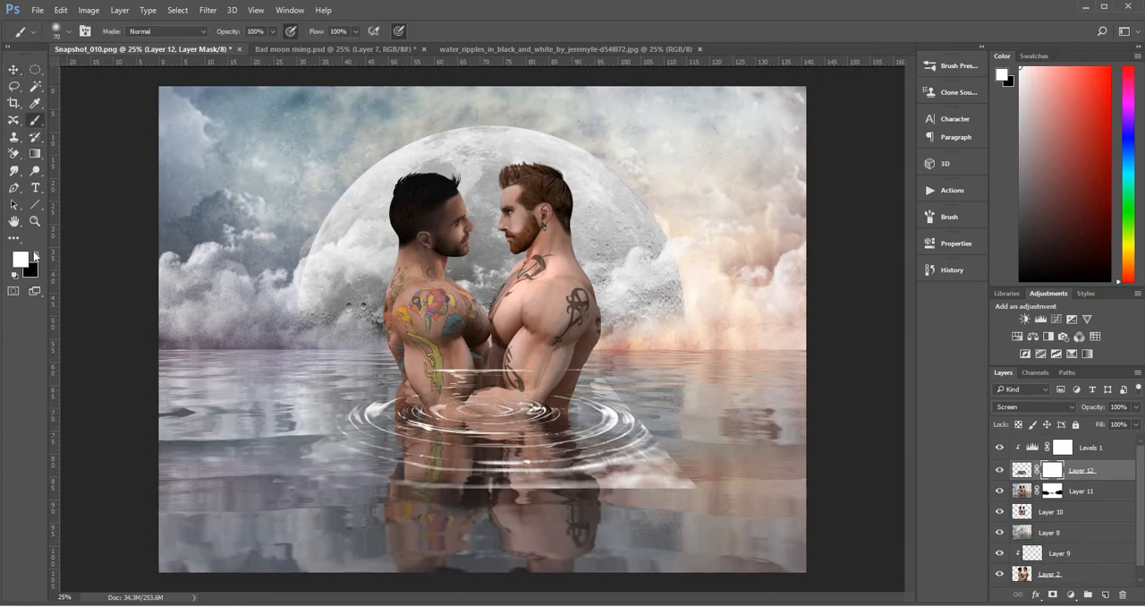
key("x")
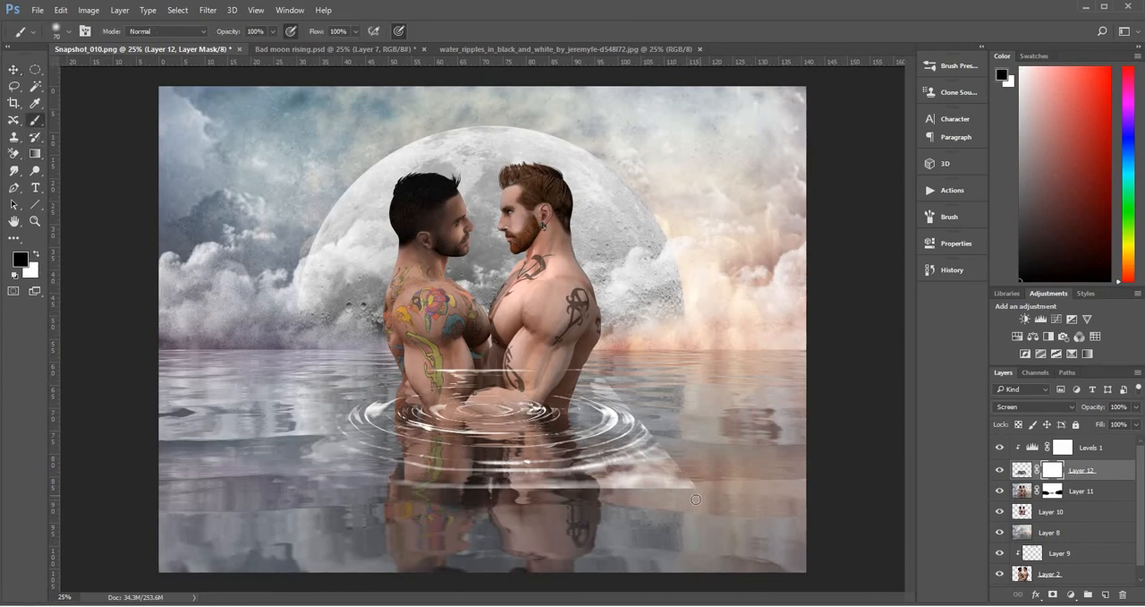
key("]")
mouse_move(737, 496)
left_mouse_down()
mouse_move(702, 512)
mouse_move(363, 539)
left_mouse_up()
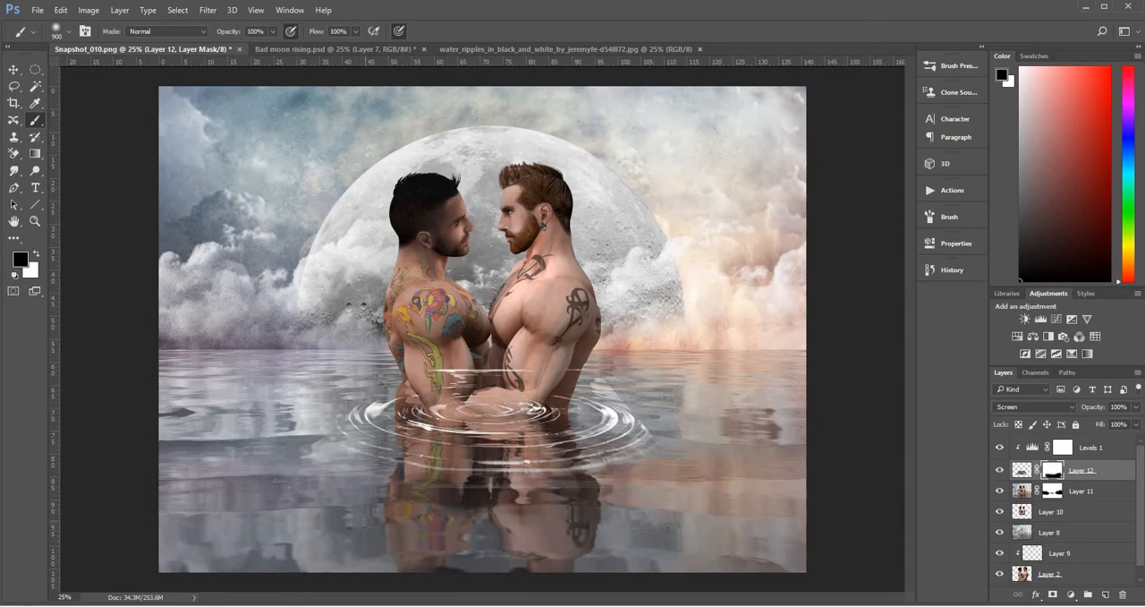
left_click_drag(447, 541, 658, 528)
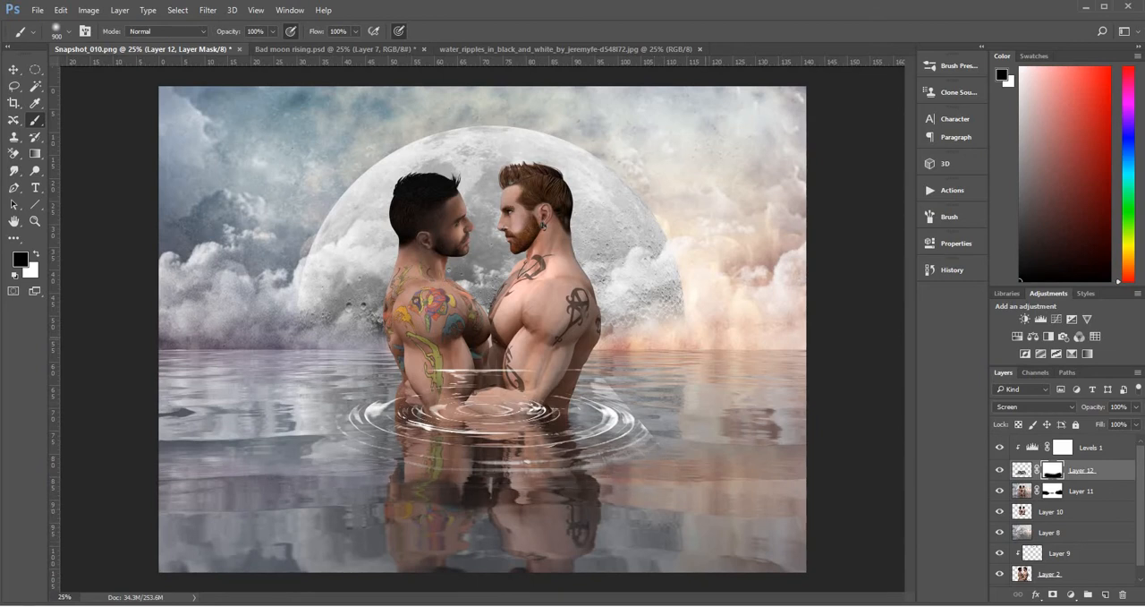
mouse_move(675, 334)
left_mouse_down()
mouse_move(474, 324)
mouse_move(420, 342)
mouse_move(484, 356)
mouse_move(544, 354)
mouse_move(549, 339)
left_mouse_up()
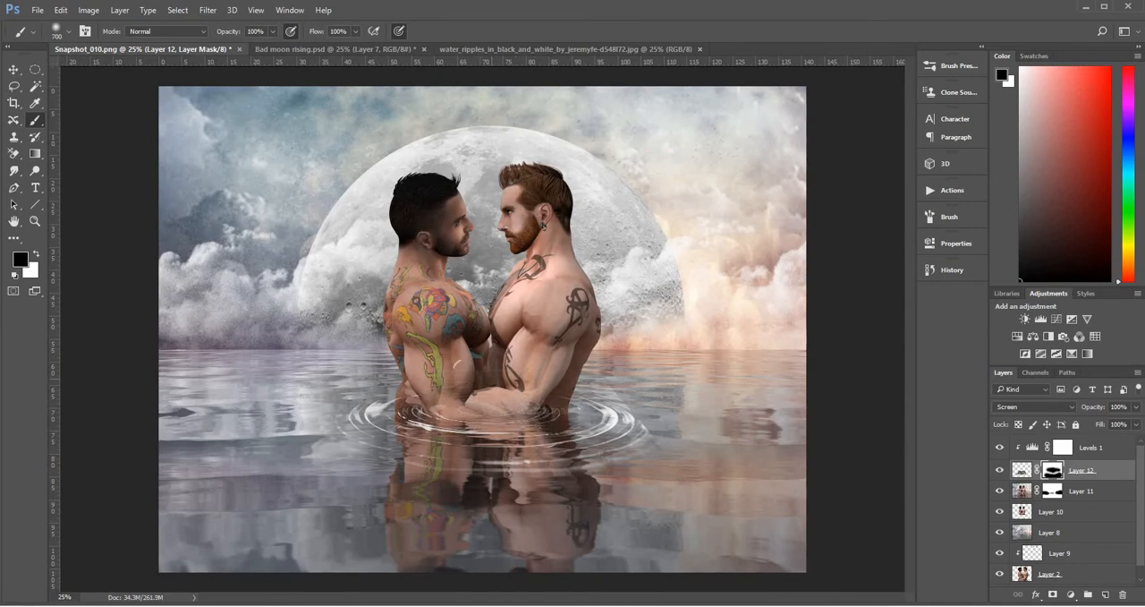
Paint black on the ripples layer's mask with a 200 px brush to soften the outer rings beside and below the couple
key("bracketleft")
key("bracketleft")
key("bracketleft")
key("bracketleft")
key("bracketleft")
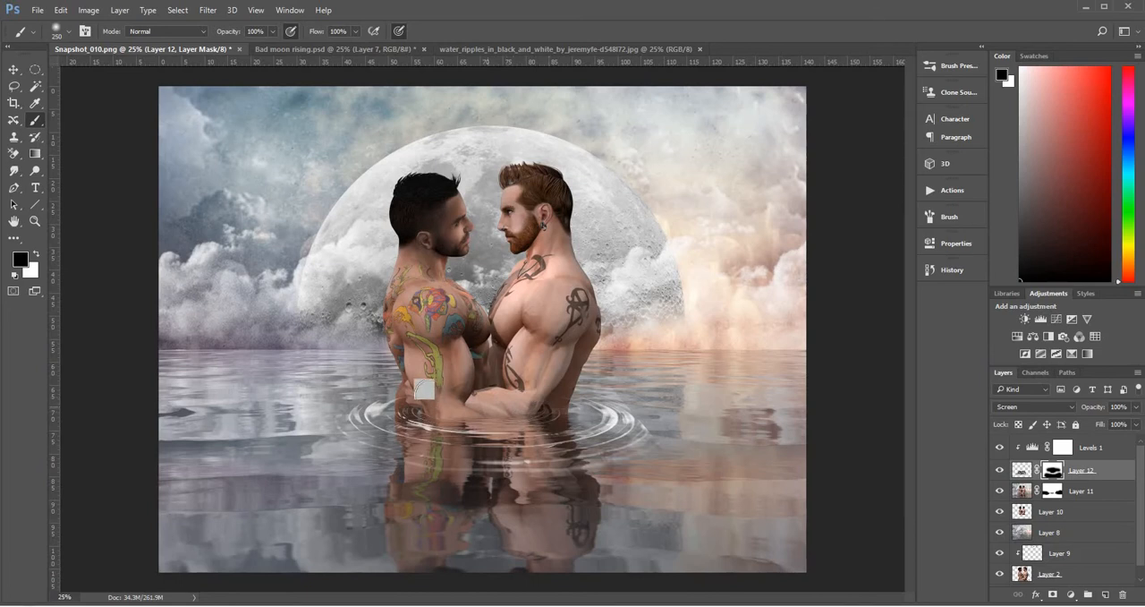
key("bracketleft")
key("bracketleft")
key("bracketleft")
key("bracketleft")
key("bracketleft")
key("bracketright")
key("bracketright")
key("bracketright")
key("bracketright")
mouse_move(634, 409)
left_mouse_down()
mouse_move(639, 457)
mouse_move(548, 486)
mouse_move(433, 489)
left_mouse_up()
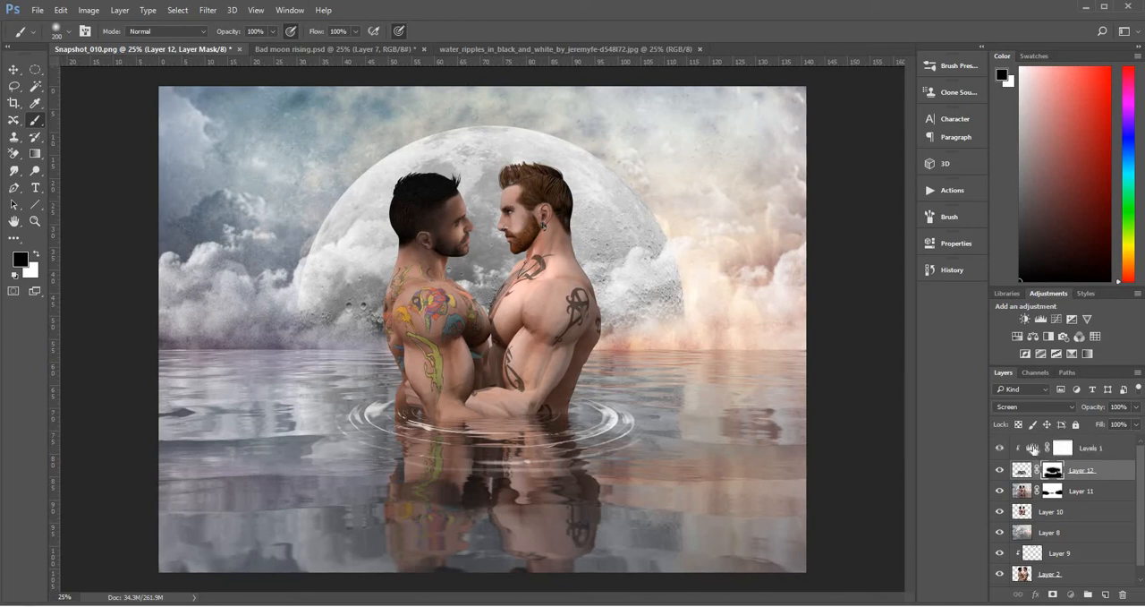
Set the midtone input of the ripples' clipped Levels adjustment to 1.83
left_click(1033, 449)
double_click(1035, 448)
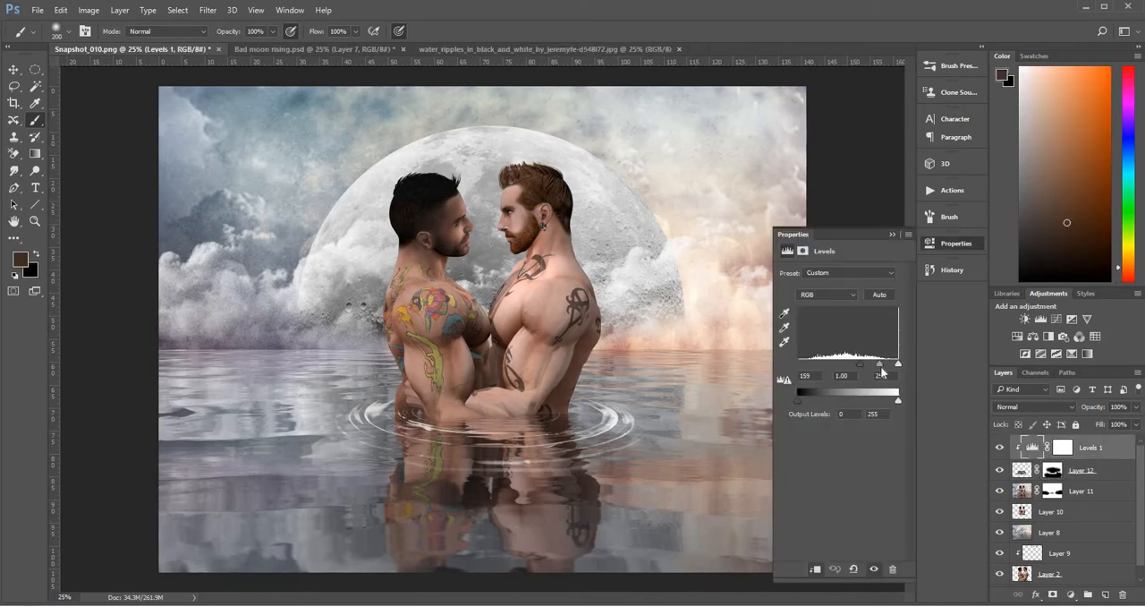
left_click_drag(876, 368, 873, 373)
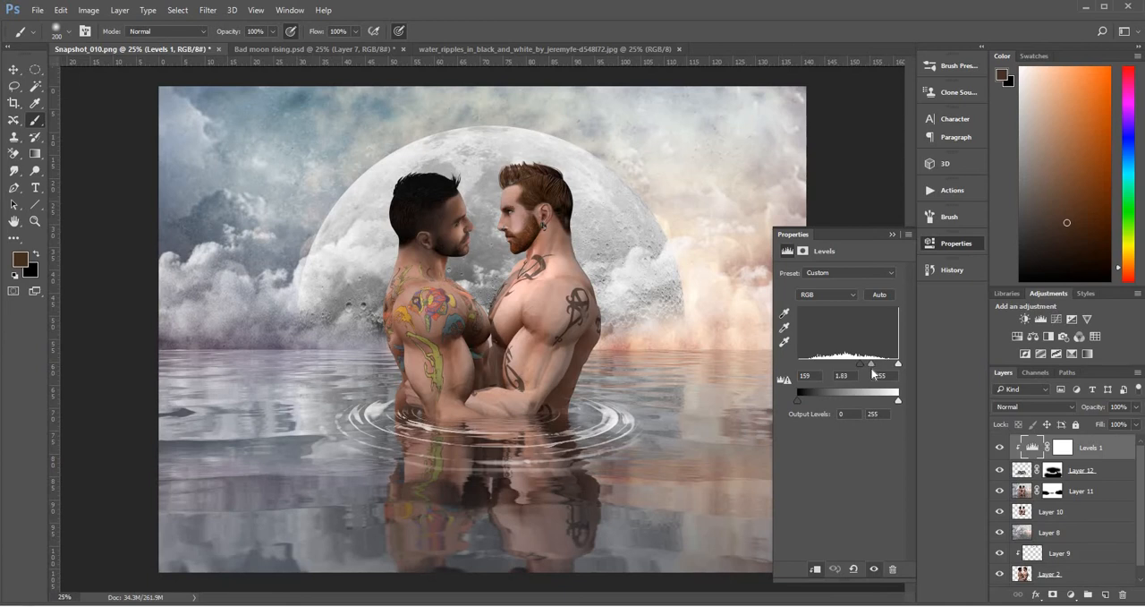
left_click(891, 236)
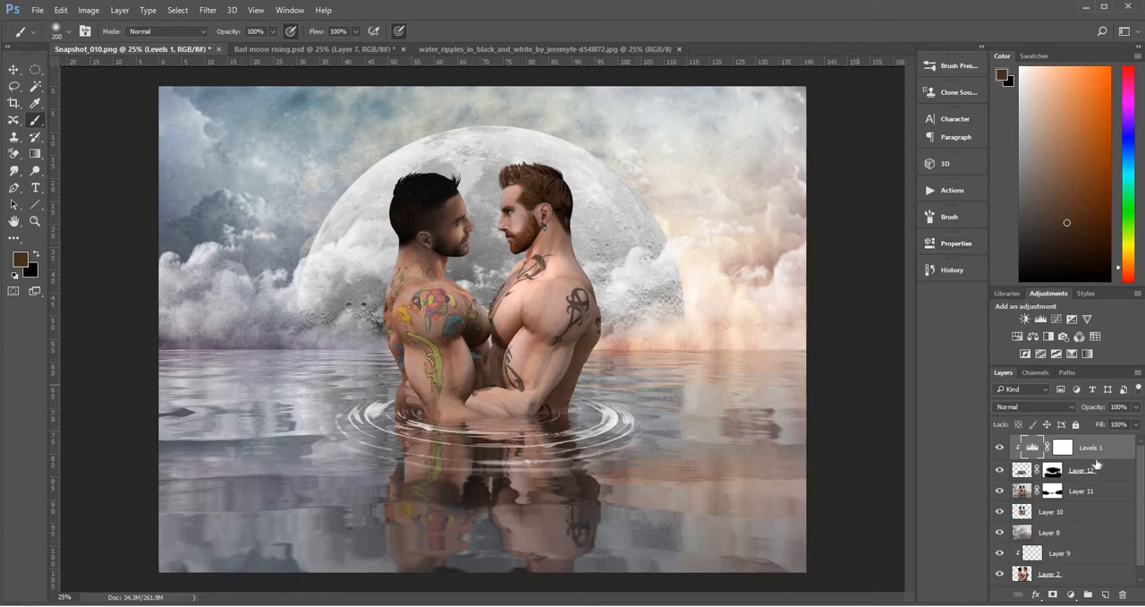
Paint black on the ripples layer's mask with a 70 px brush to clear the rings crossing the couple's bodies above the waterline
left_click(1054, 471)
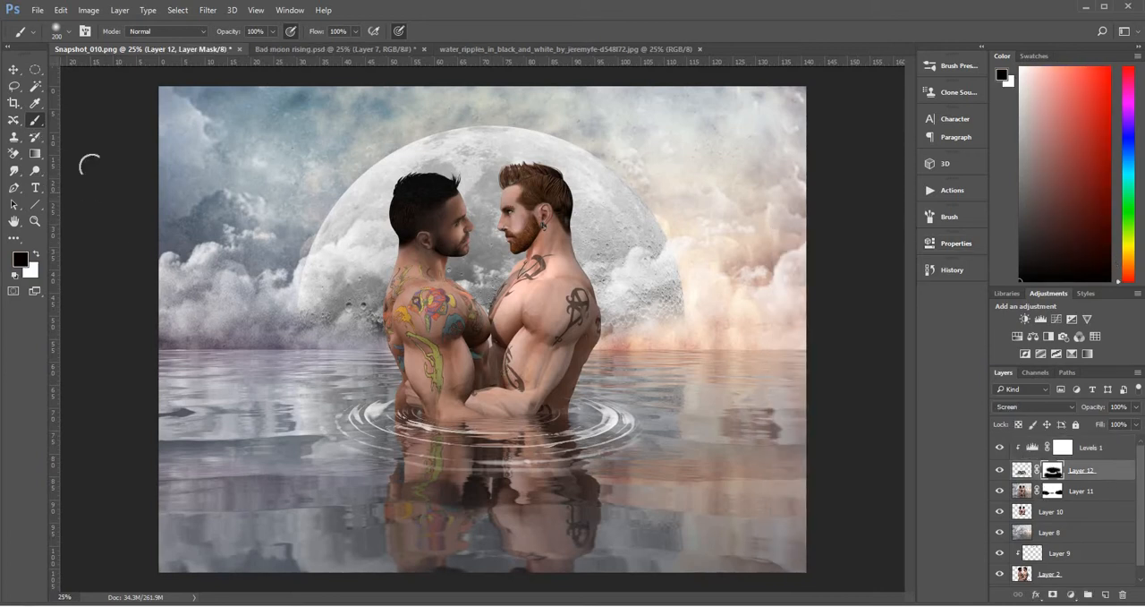
left_click(35, 221)
left_click(451, 423)
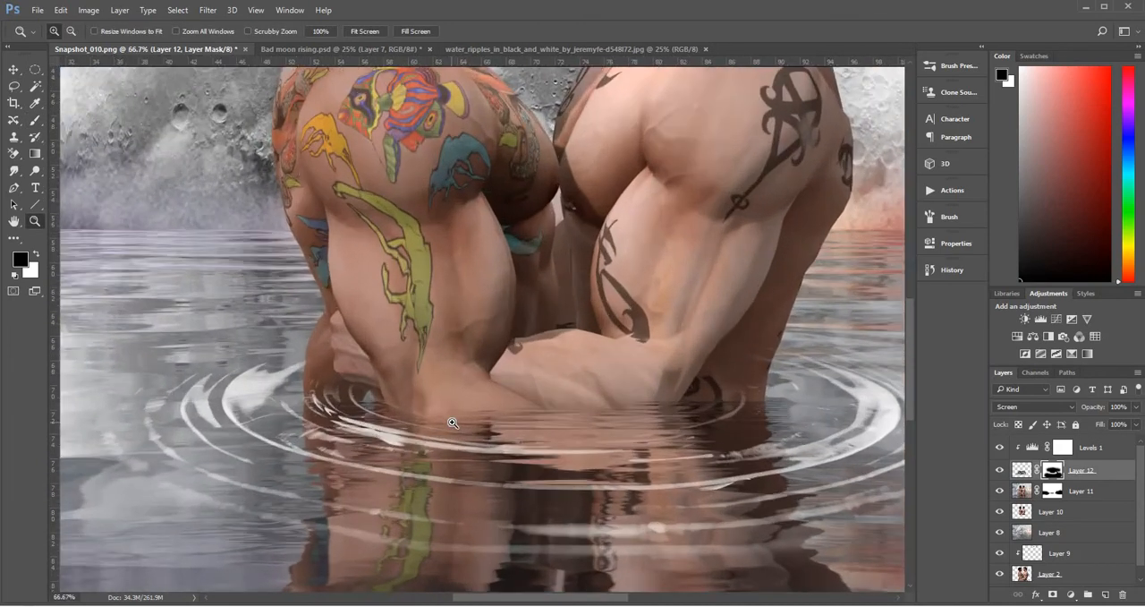
left_click(454, 423)
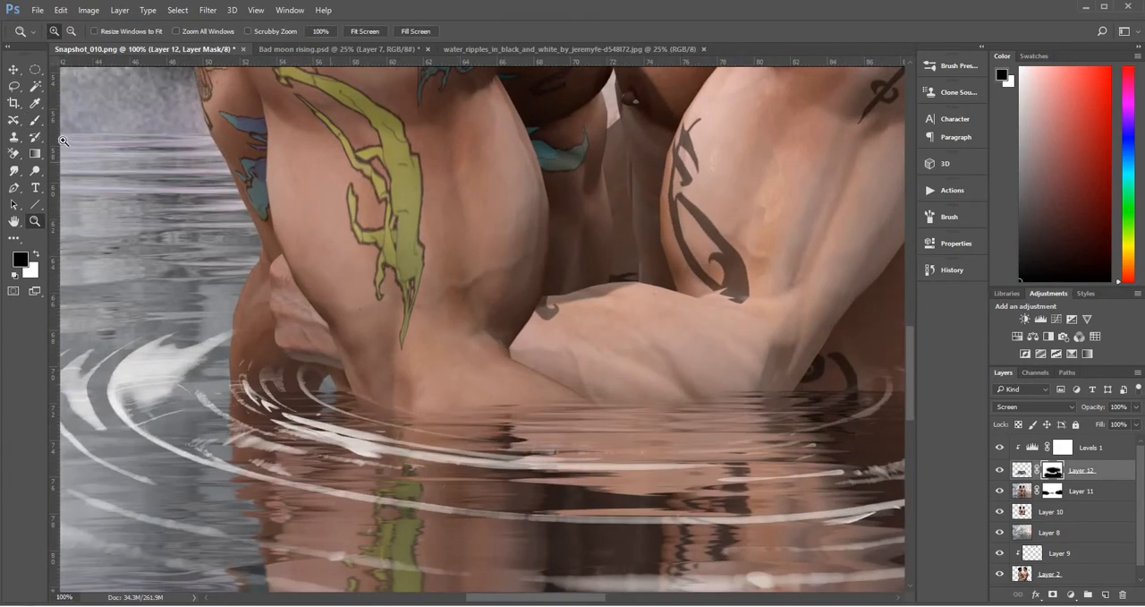
left_click(35, 120)
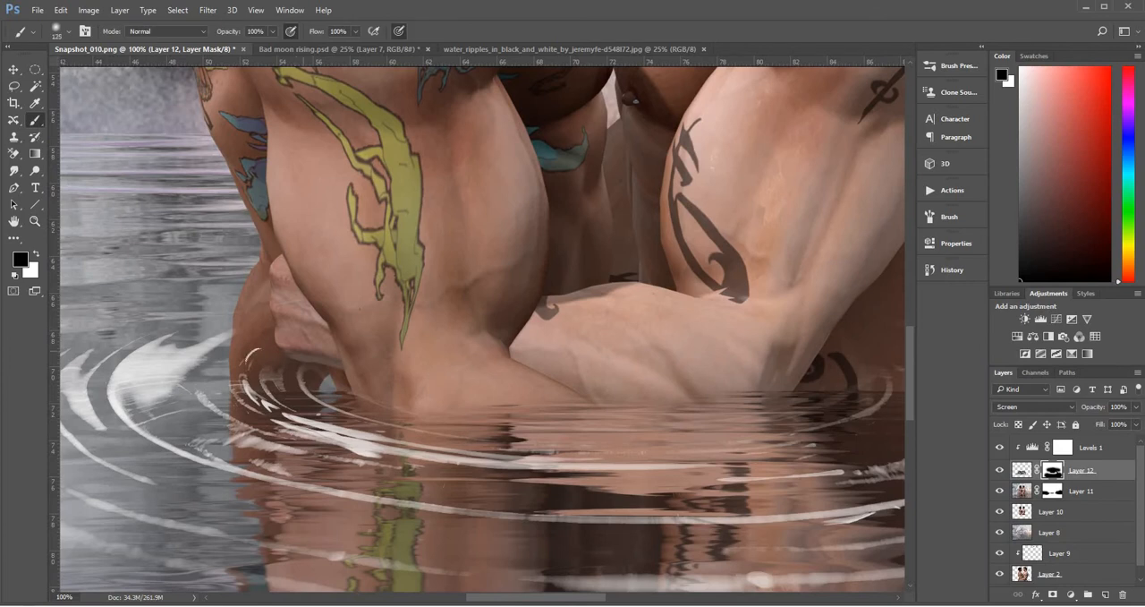
key("bracketleft")
key("bracketleft")
key("bracketleft")
key("bracketleft")
key("bracketleft")
key("bracketleft")
left_click_drag(287, 355, 253, 367)
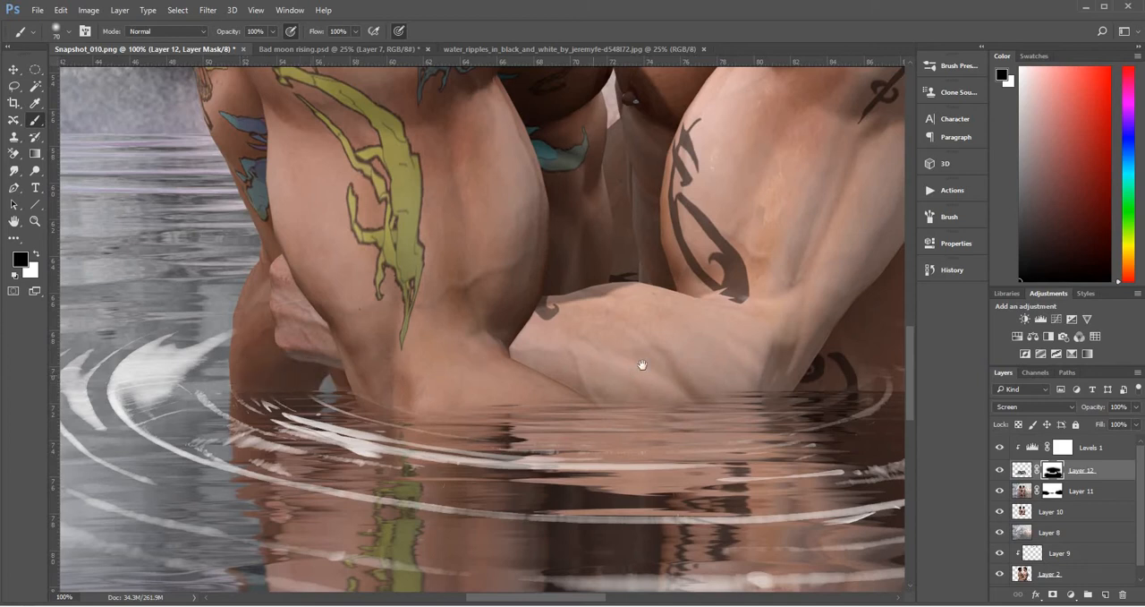
scroll(499, 342, "right", 5)
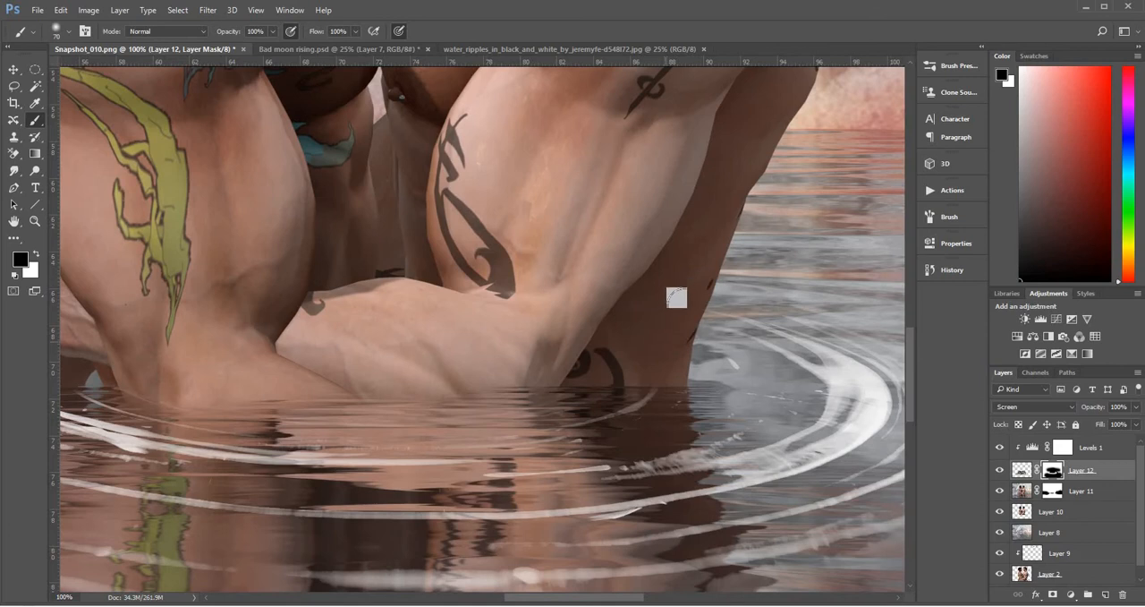
Soften the ripples' clipped Levels adjustment with input black 129, midtone 1.00 and output white 154
left_click_drag(188, 309, 587, 330)
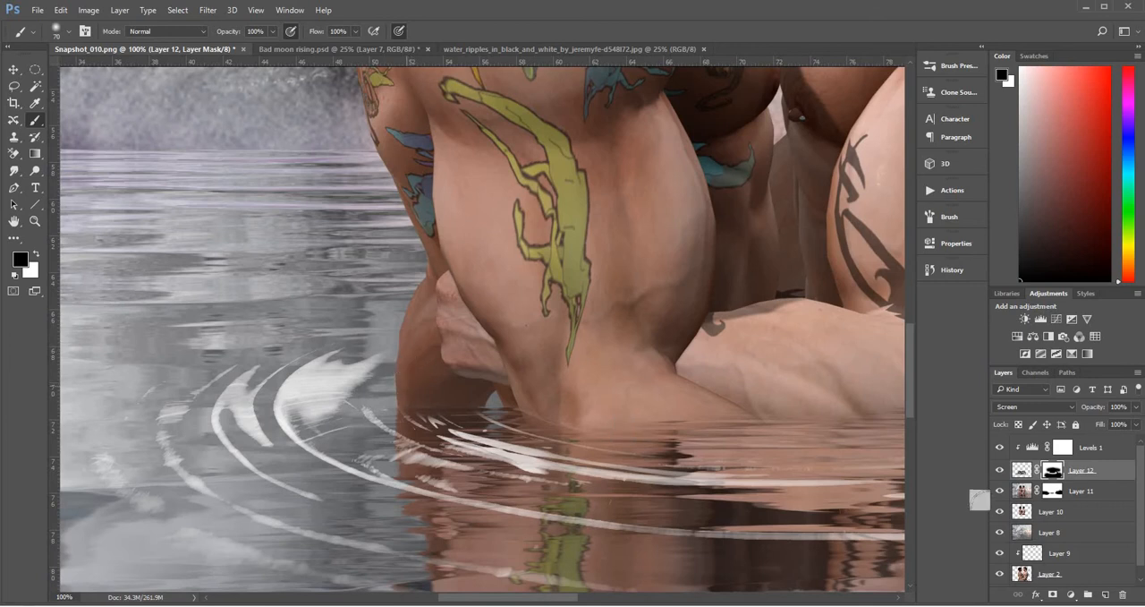
left_click(1034, 449)
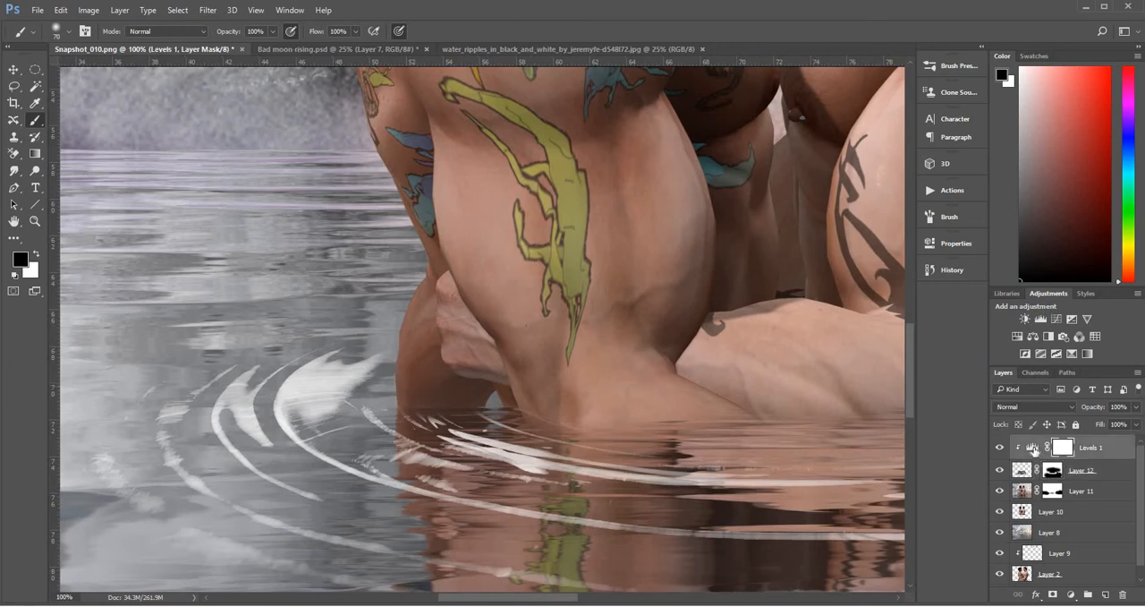
double_click(1034, 449)
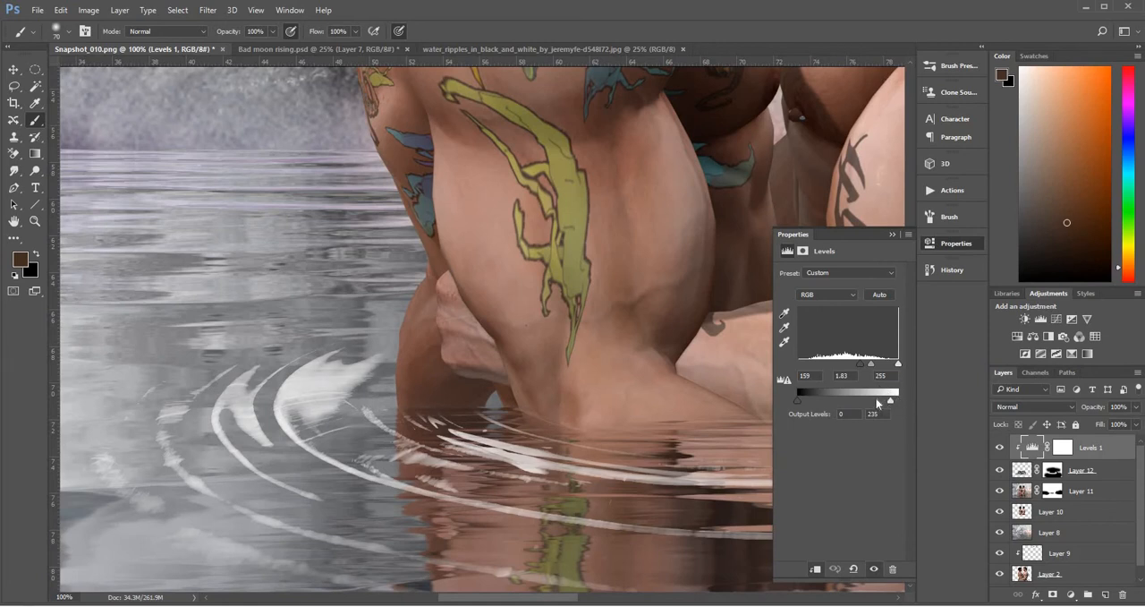
left_click_drag(878, 404, 867, 402)
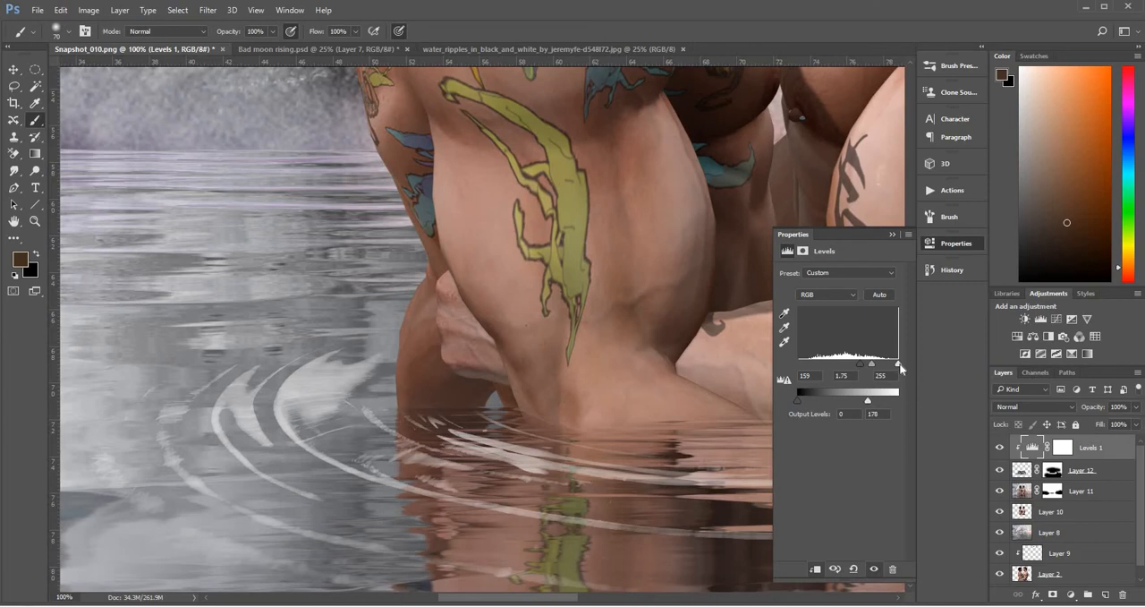
left_click_drag(898, 364, 847, 363)
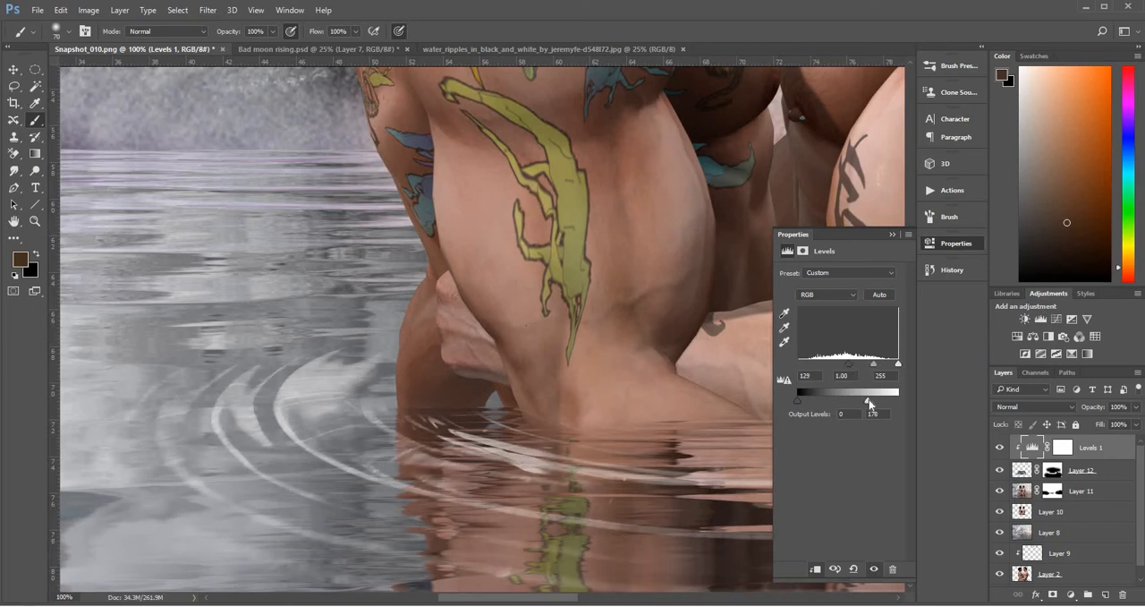
left_click_drag(859, 399, 857, 399)
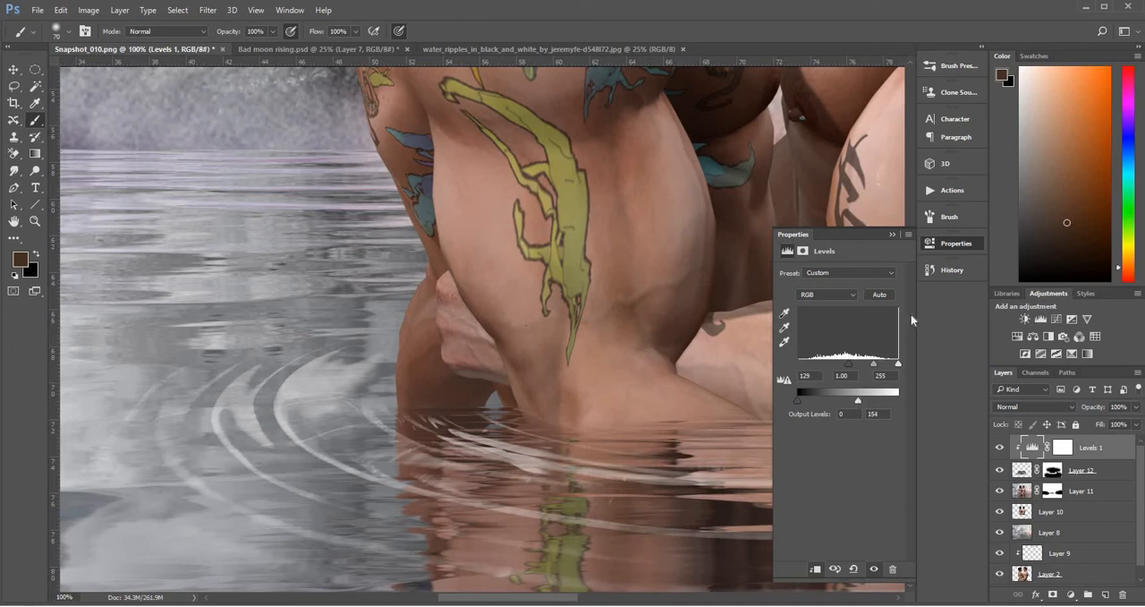
left_click(892, 233)
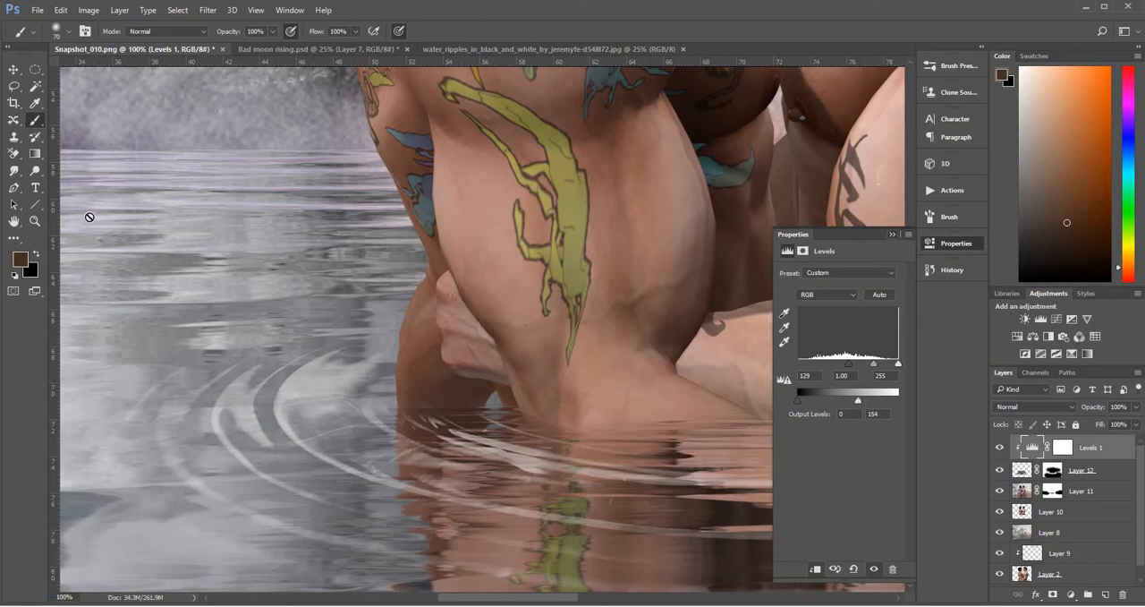
Add a new empty layer above the Levels adjustment and reset the painting colours to black and white
left_click(35, 221)
left_click(566, 328, "alt")
left_click(568, 329, "alt")
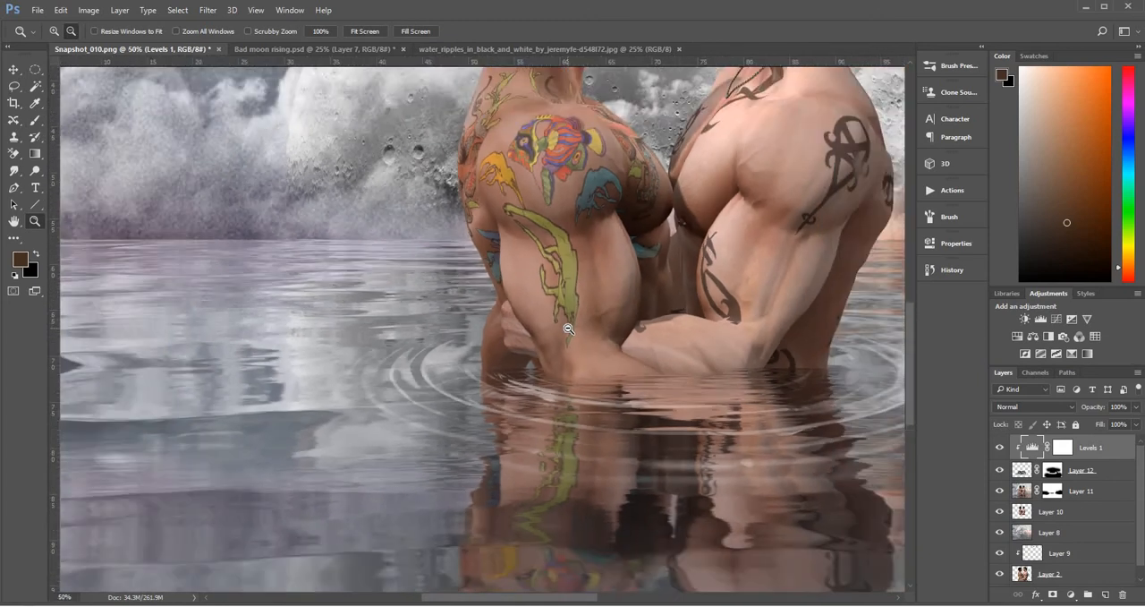
left_click(571, 329, "alt")
left_click(571, 328, "alt")
left_click(572, 328, "alt")
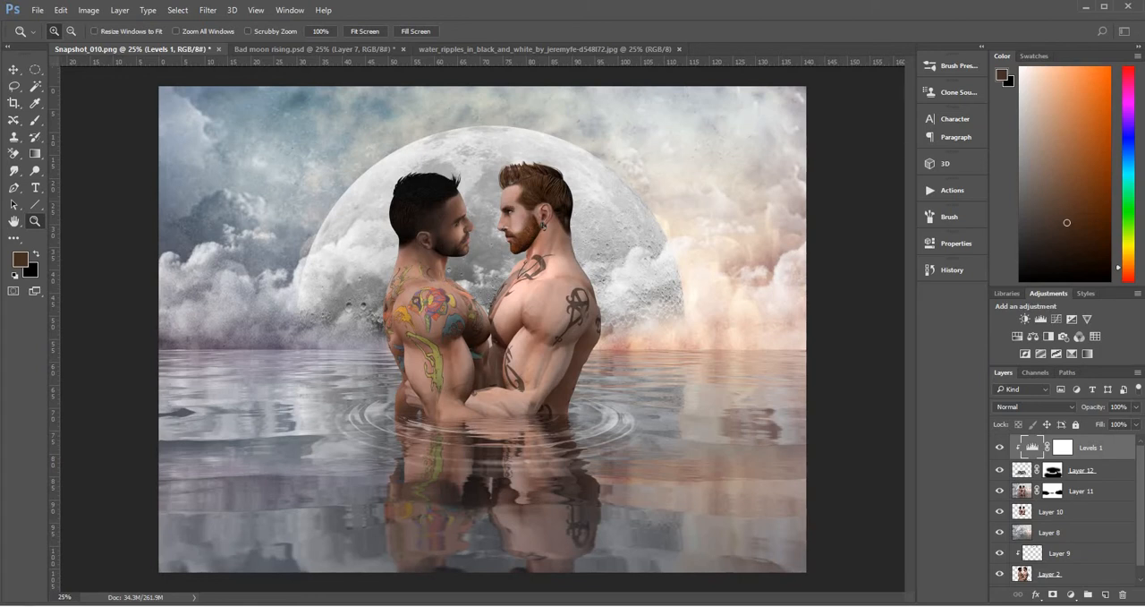
left_click(1063, 448)
key("b")
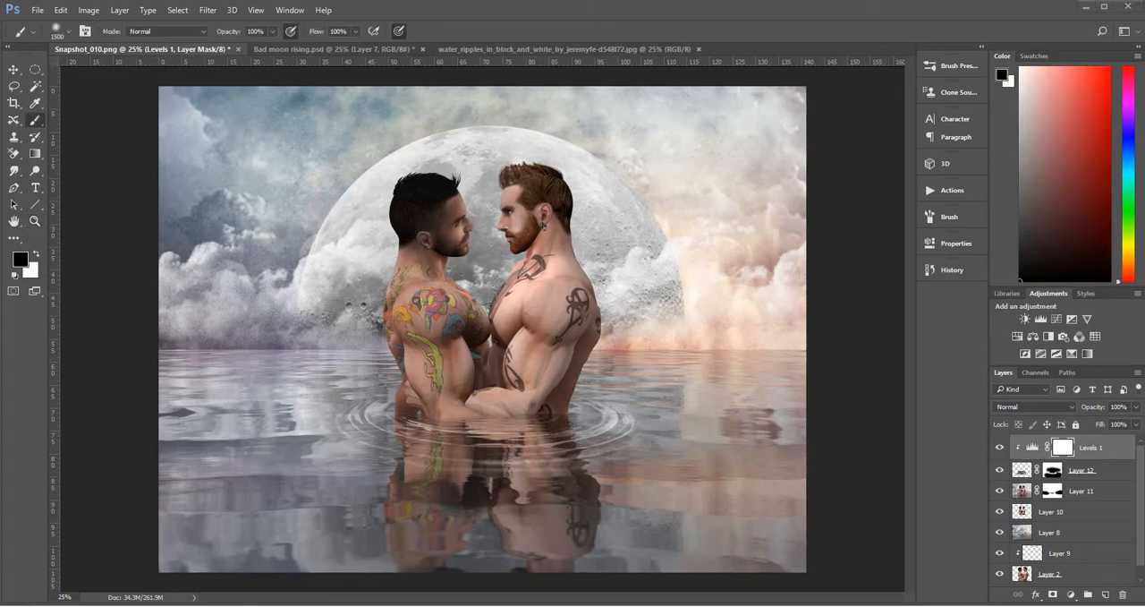
left_click(1106, 596)
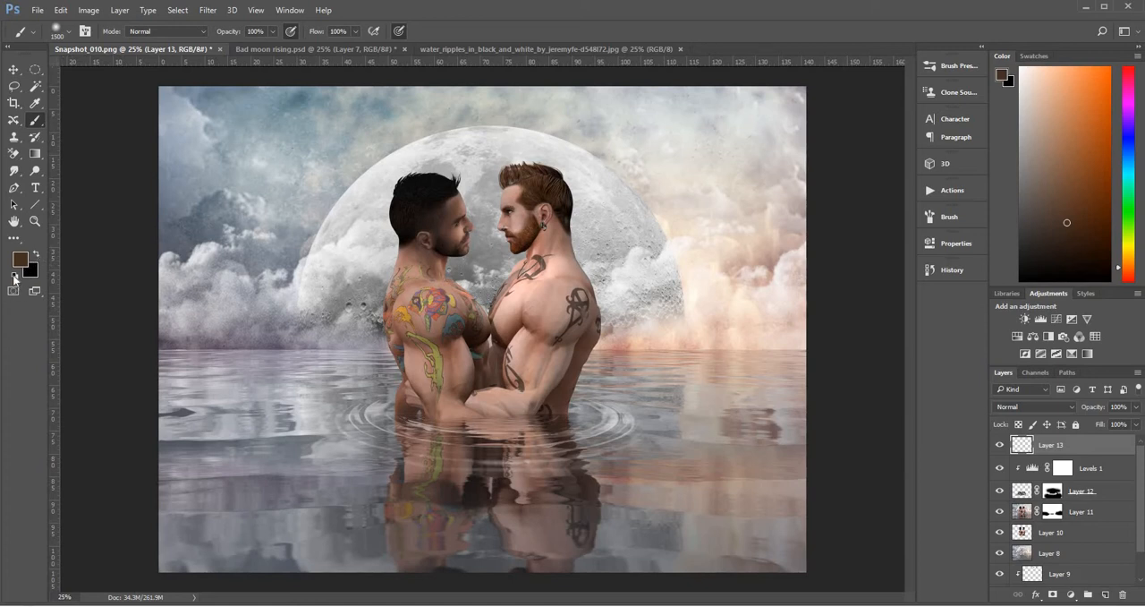
left_click(14, 279)
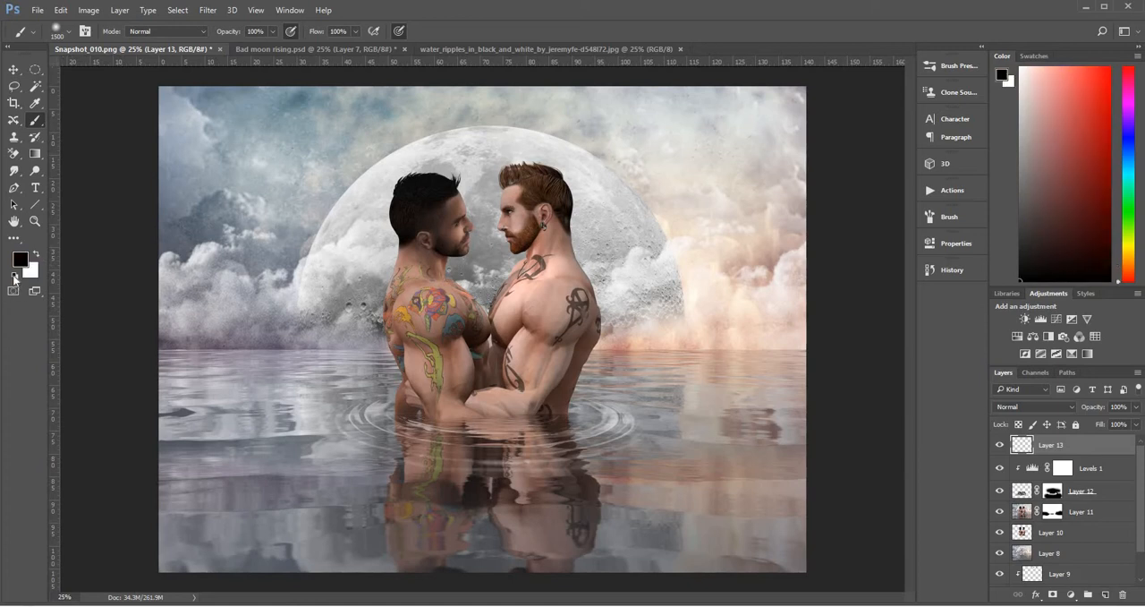
Stamp a black flock of birds over the left clouds with the 374 px bird brush enlarged to 2100 px
left_click(72, 34)
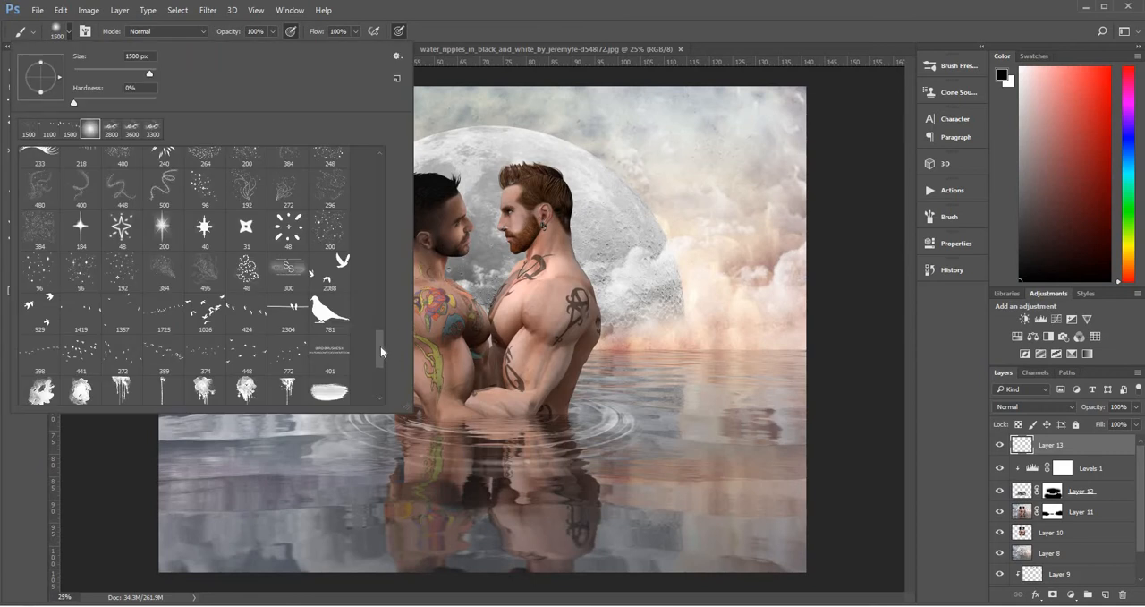
scroll(381, 348, "down", 1)
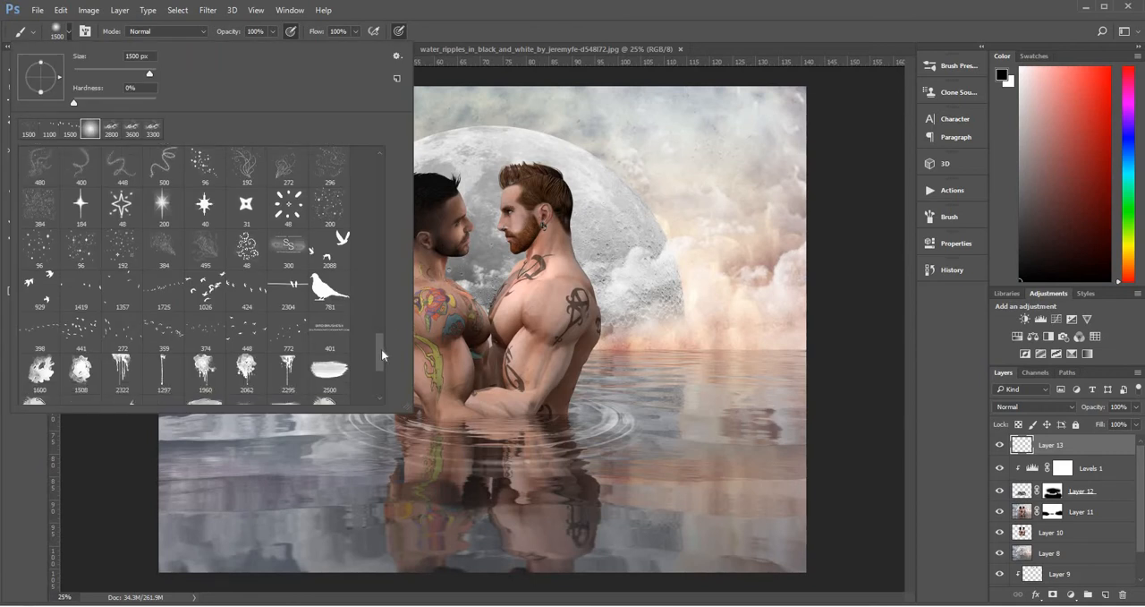
left_click(207, 339)
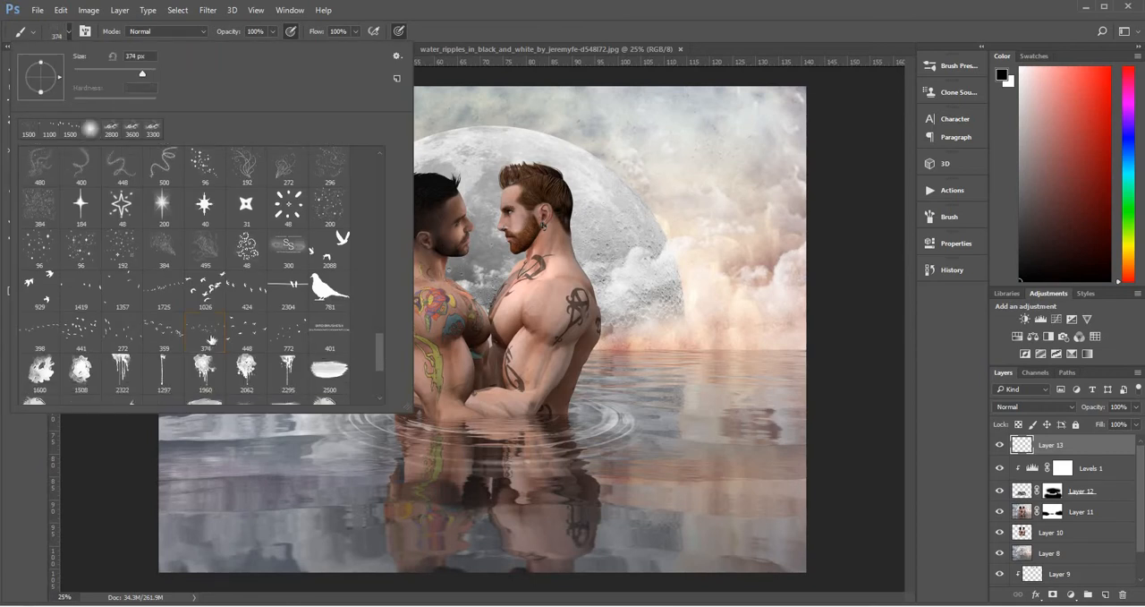
left_click(31, 483)
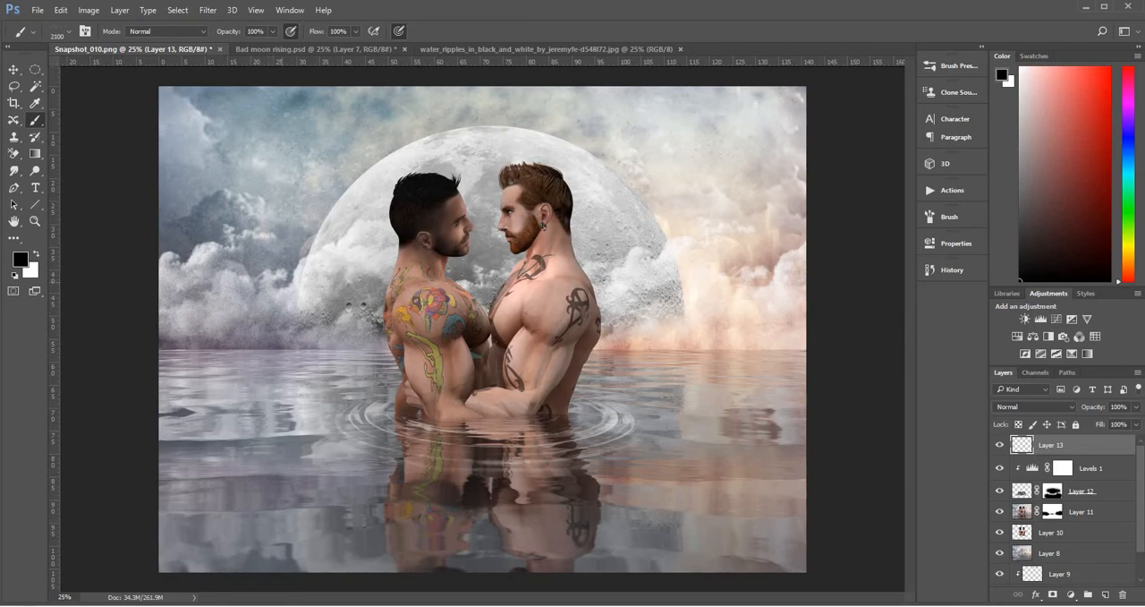
left_click(283, 281)
Add a mask to the birds layer and paint black with a 200 px soft round brush over the dark-haired man to hide overlapping birds
left_click(1054, 595)
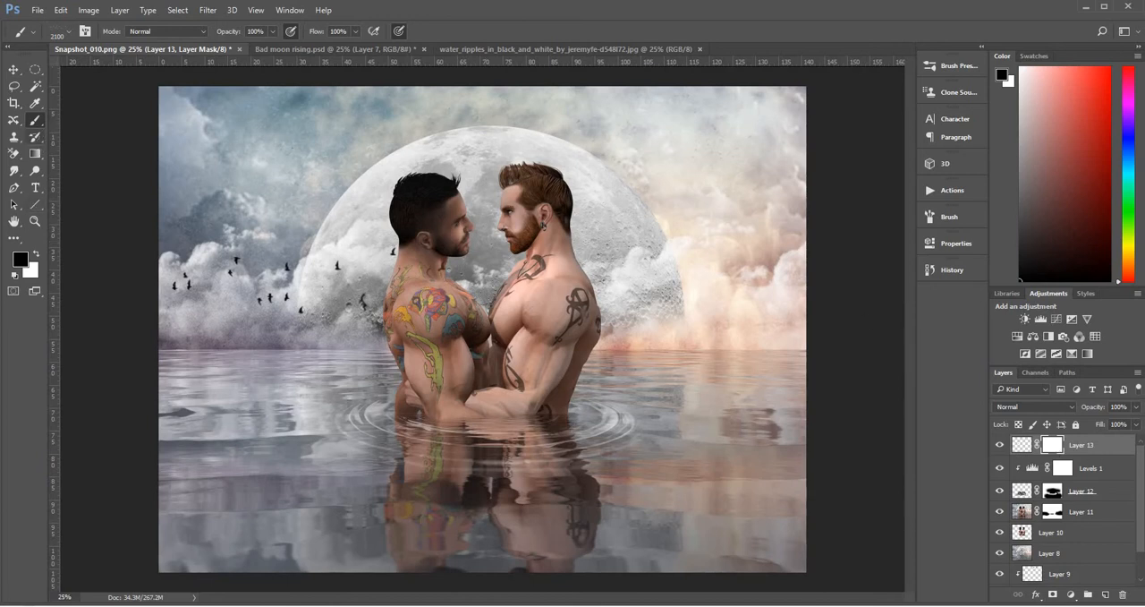
left_click(71, 31)
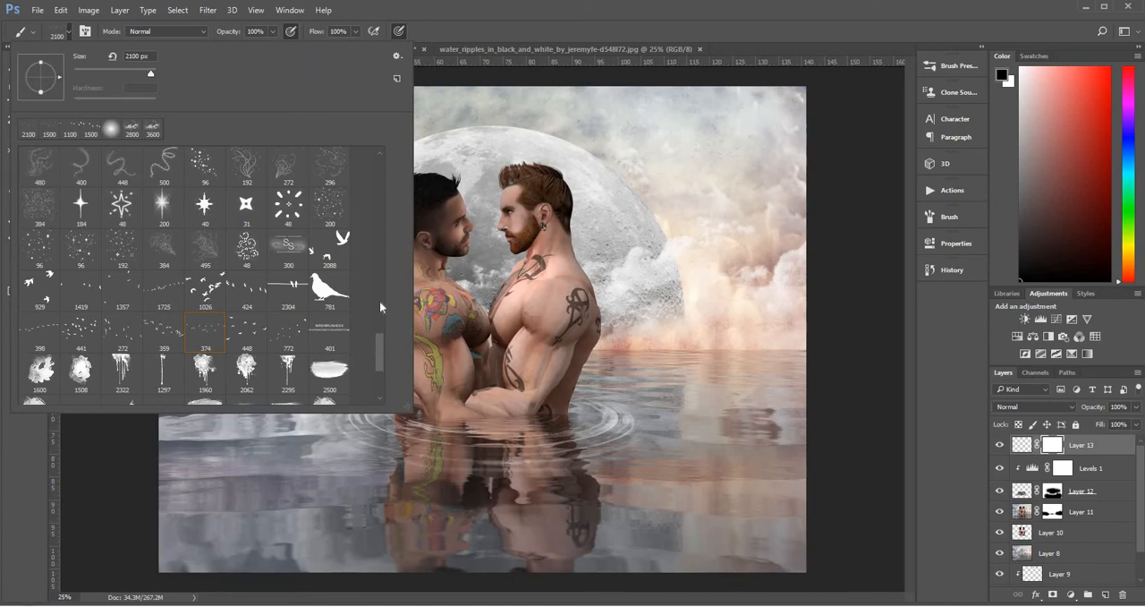
left_click_drag(378, 355, 378, 172)
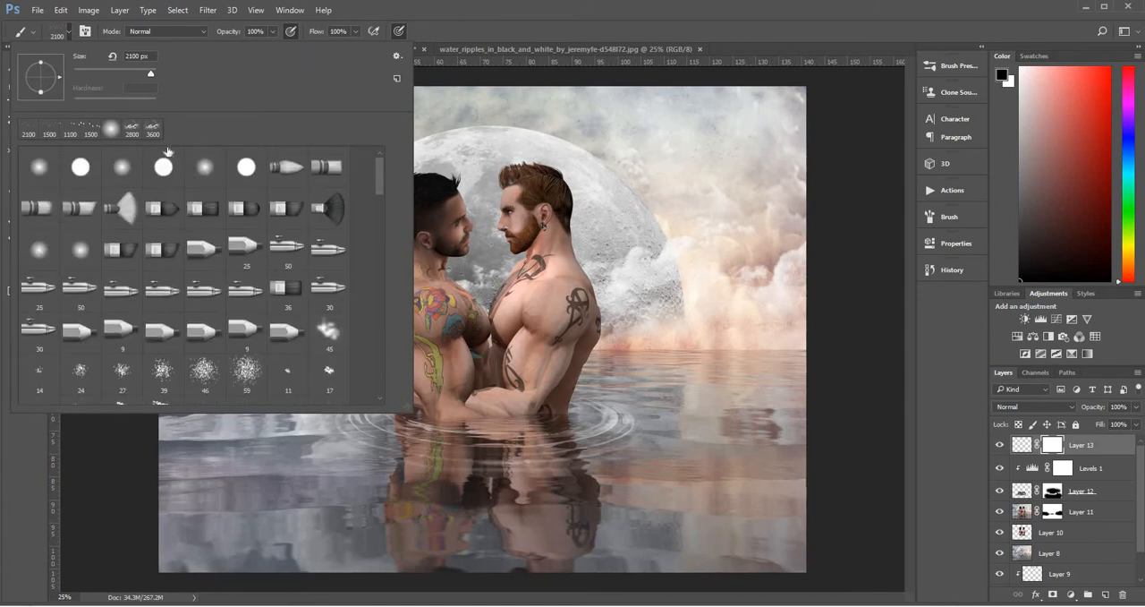
left_click(49, 168)
left_click(34, 439)
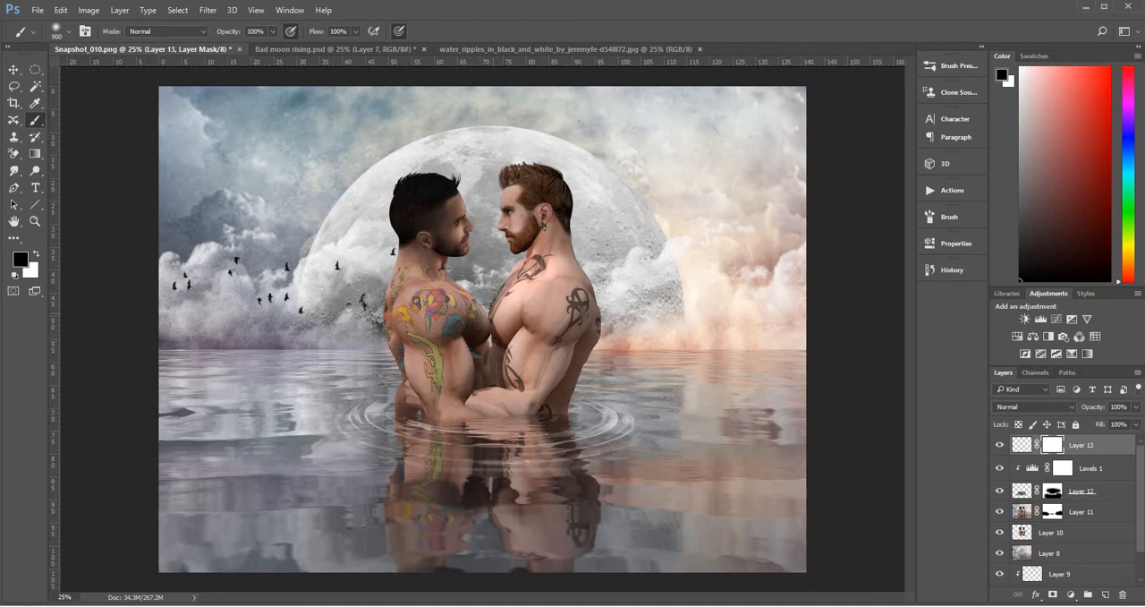
key("[")
key("[")
key("[")
key("[")
left_click_drag(436, 283, 447, 225)
mouse_move(447, 187)
left_mouse_down()
mouse_move(460, 239)
mouse_move(428, 280)
mouse_move(399, 268)
mouse_move(377, 238)
mouse_move(412, 250)
mouse_move(419, 188)
mouse_move(434, 262)
mouse_move(397, 363)
left_mouse_up()
Duplicate the masked birds layer, flip the copy vertically and move it down onto the water at Y 1882 px as a reflection
key("ctrl+2")
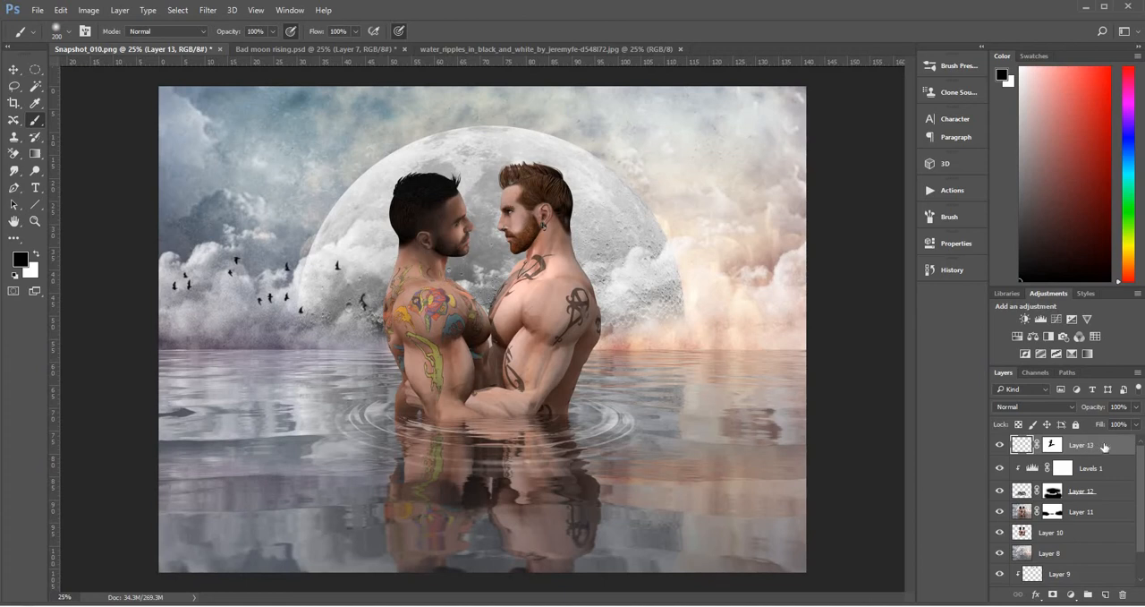
key("ctrl+j")
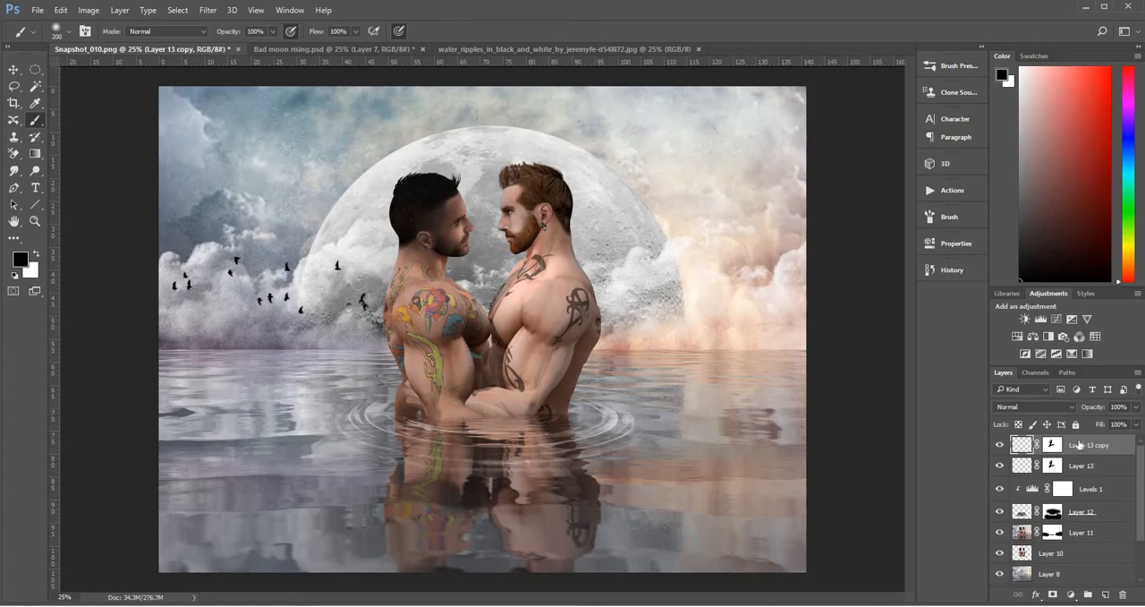
key("ctrl+t")
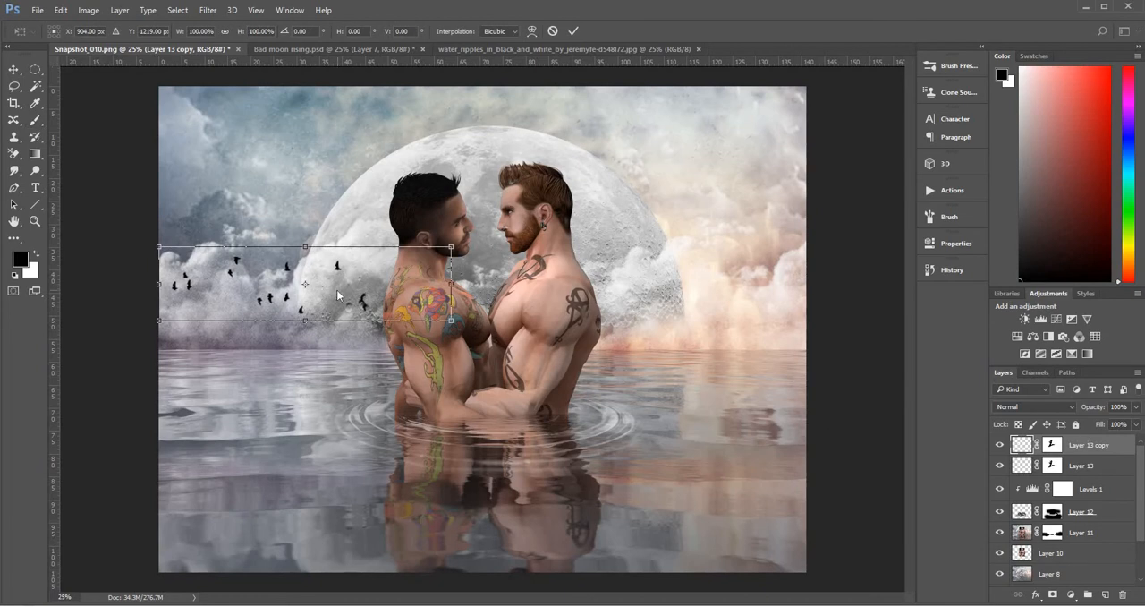
right_click(338, 294)
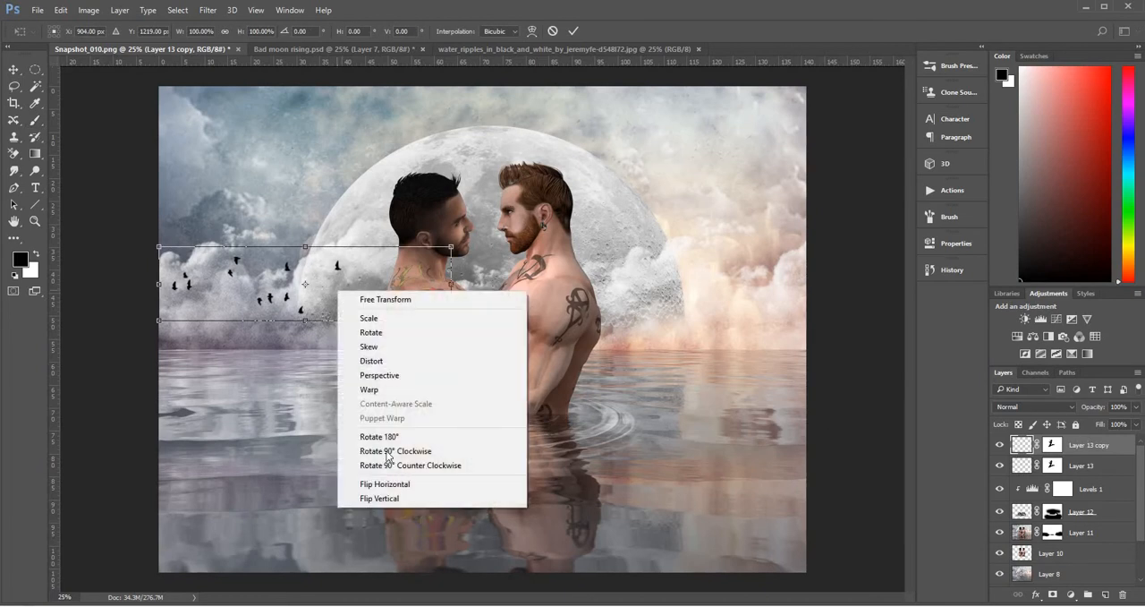
left_click(408, 499)
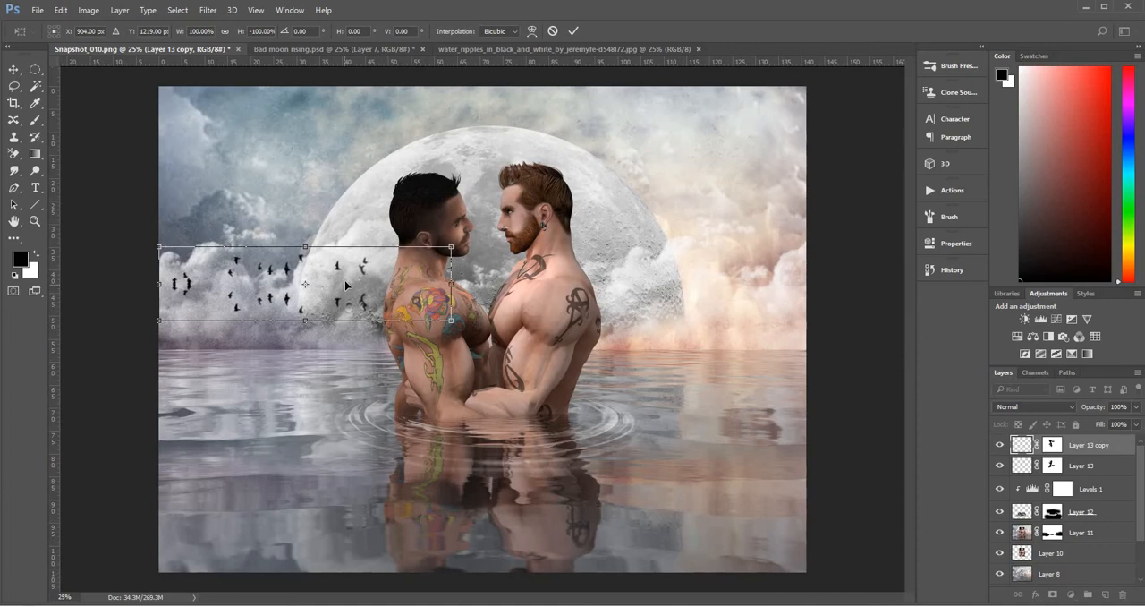
left_click_drag(346, 303, 348, 391)
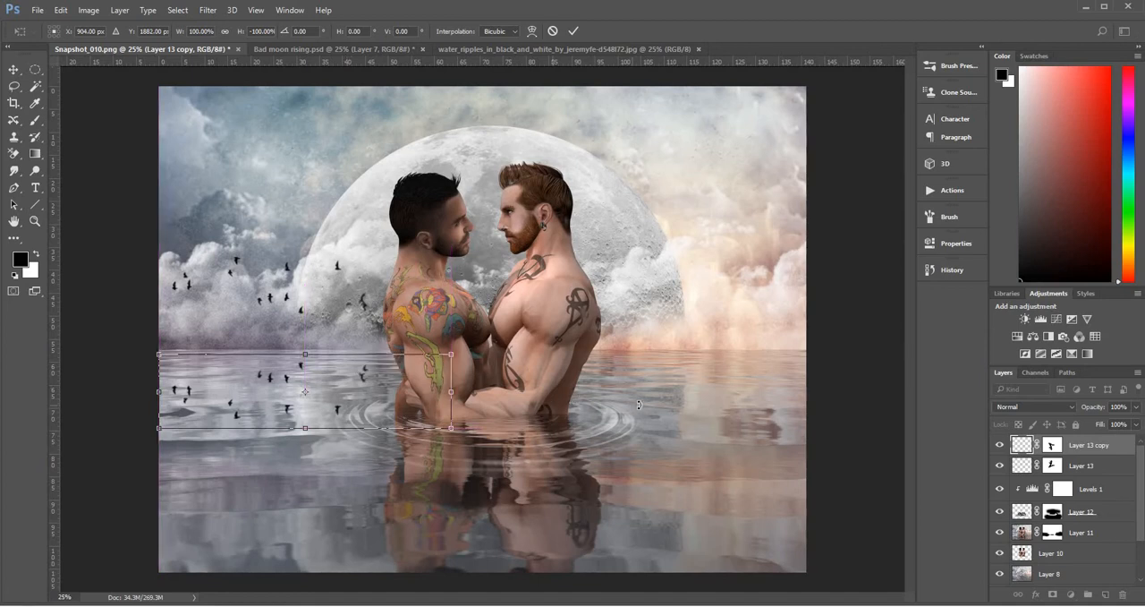
key("Return")
key("b")
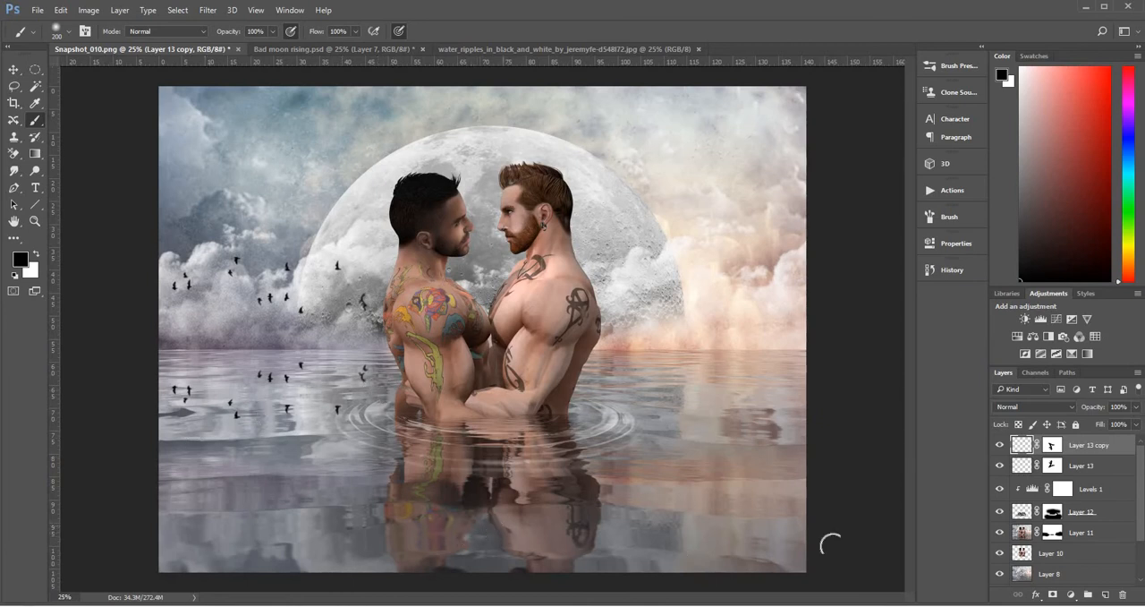
Set the opacity of the reflected birds layer to 50%
left_click(1137, 424)
left_click_drag(1136, 427, 1107, 426)
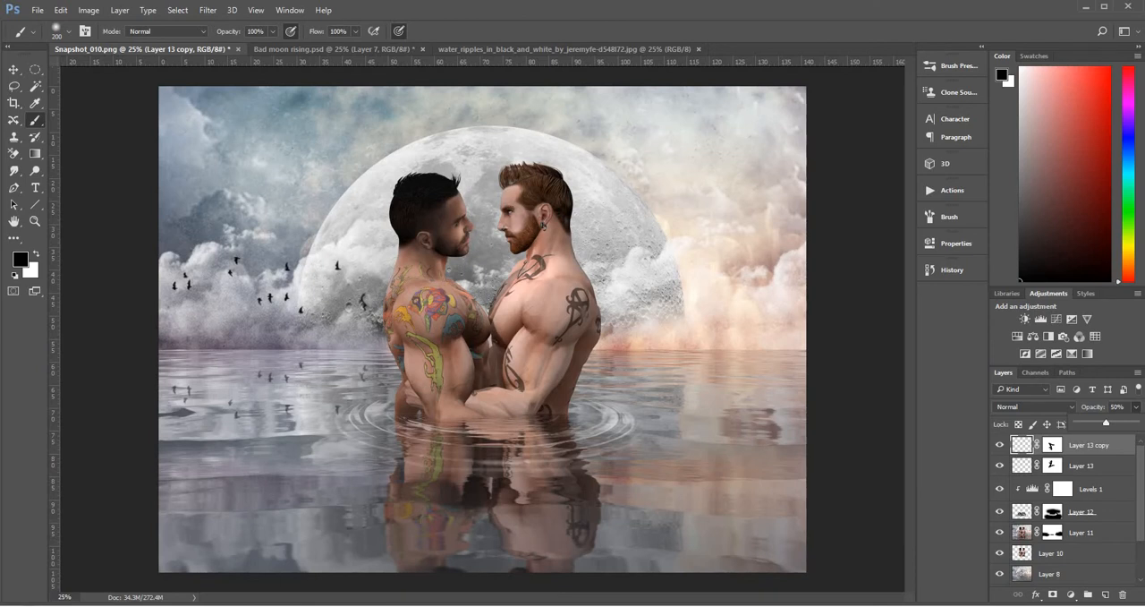
key("Return")
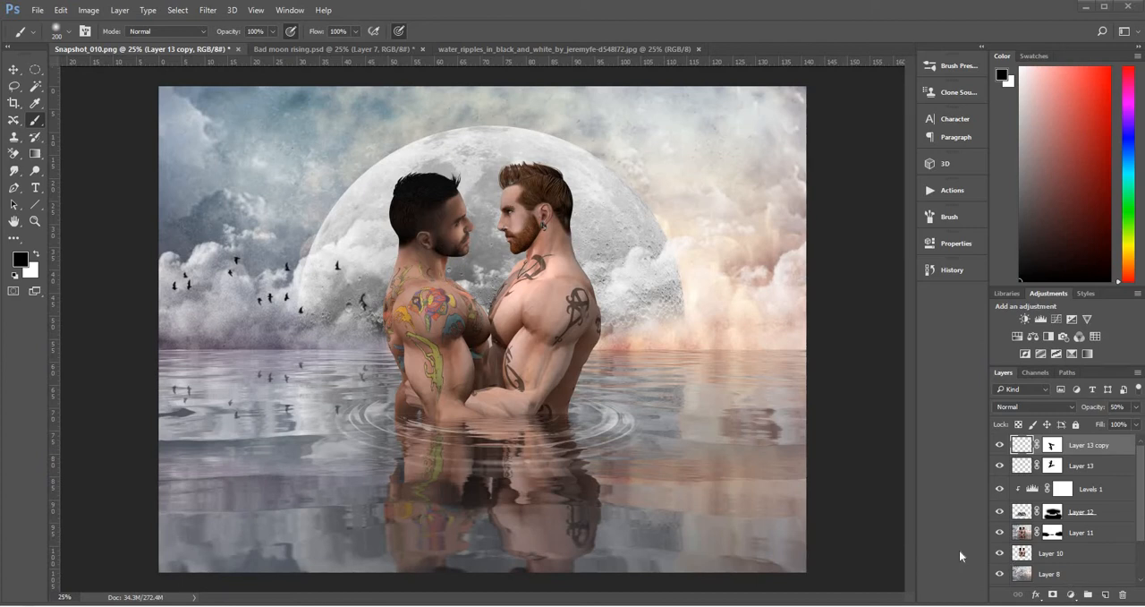
Add a Curves adjustment layer above the reflected birds, lower its midtones to darken the image, and invert its mask to black
left_click(1071, 596)
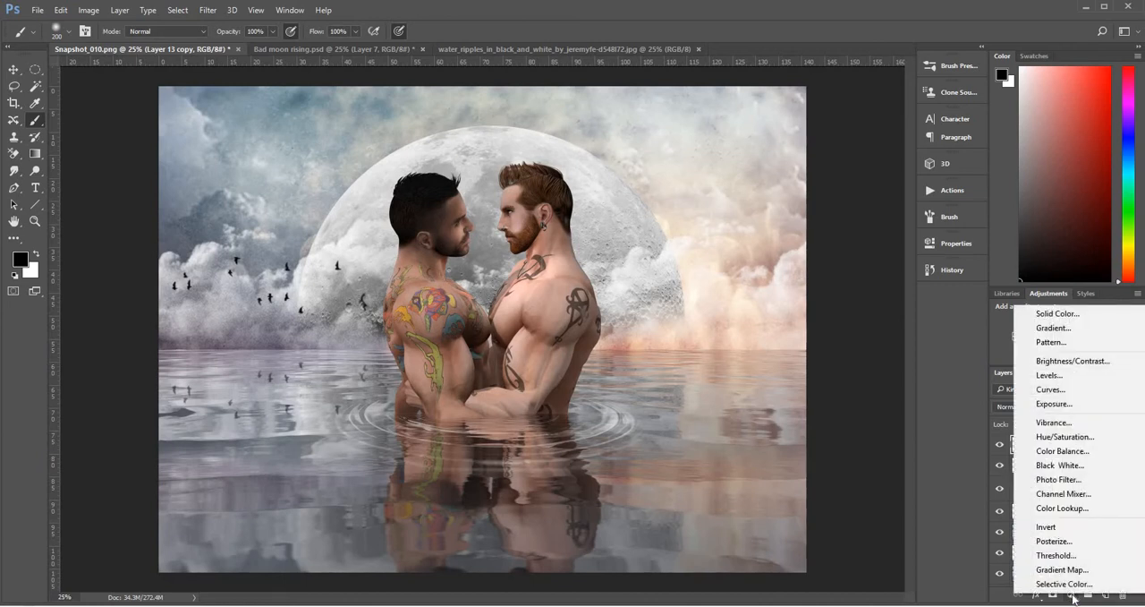
left_click(1072, 392)
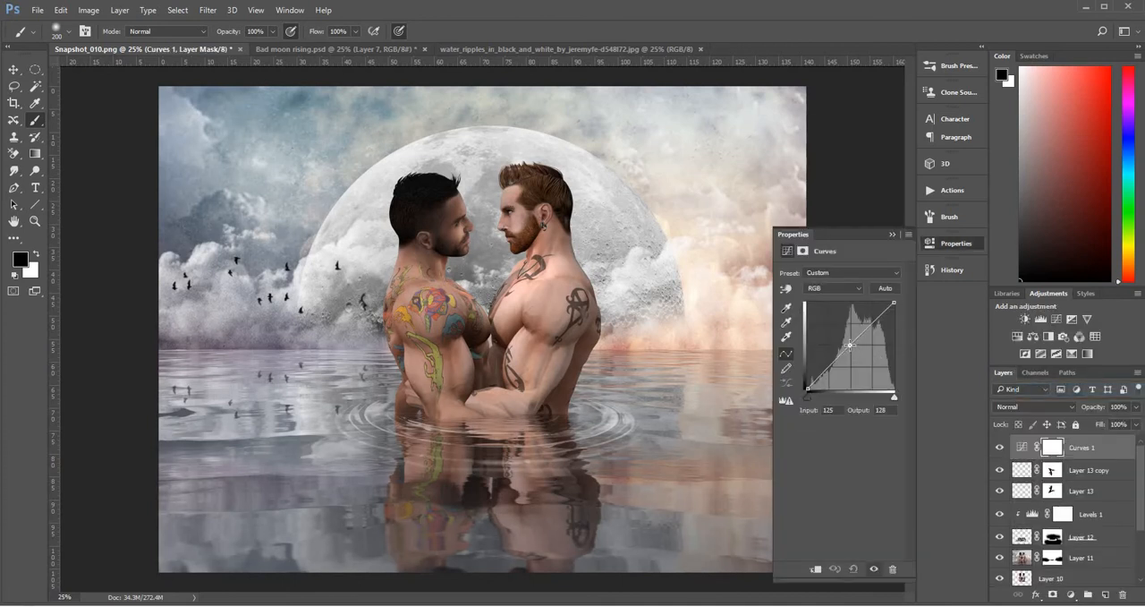
left_click_drag(849, 344, 862, 351)
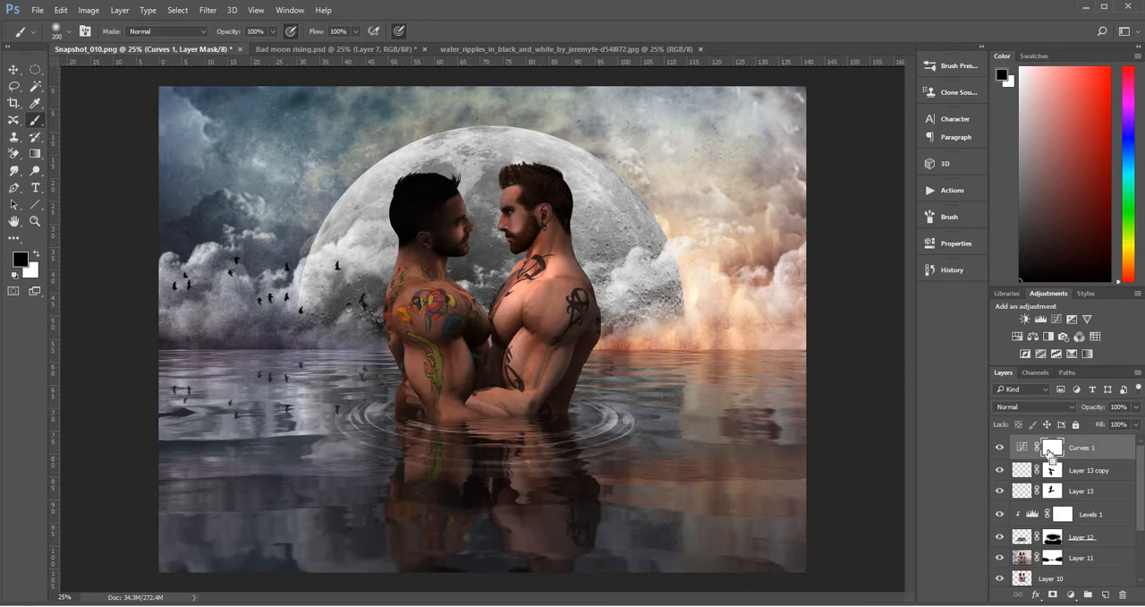
key("ctrl+i")
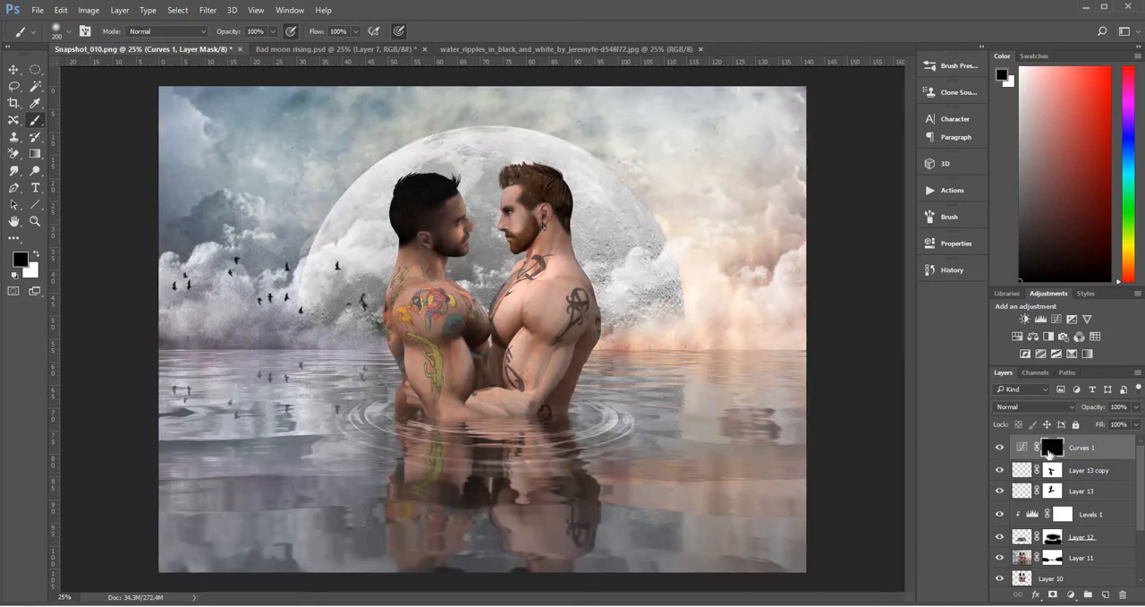
Paint white on the Curves 1 mask with a 250 px brush at 25% opacity and 23% flow to darken the couple at the waterline
left_click(36, 256)
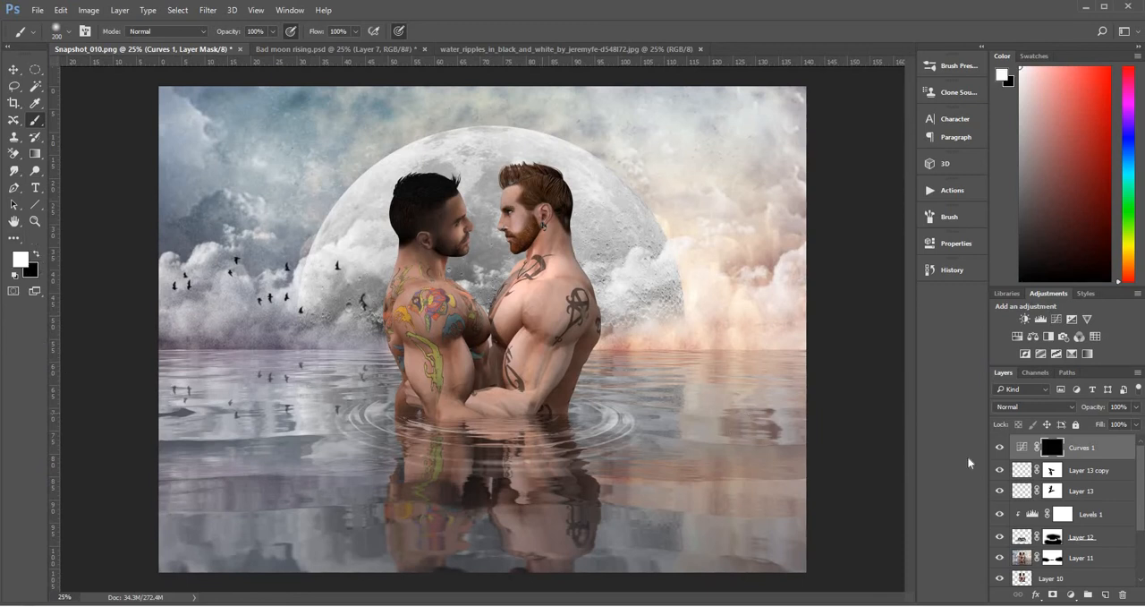
left_click(1053, 449, "shift")
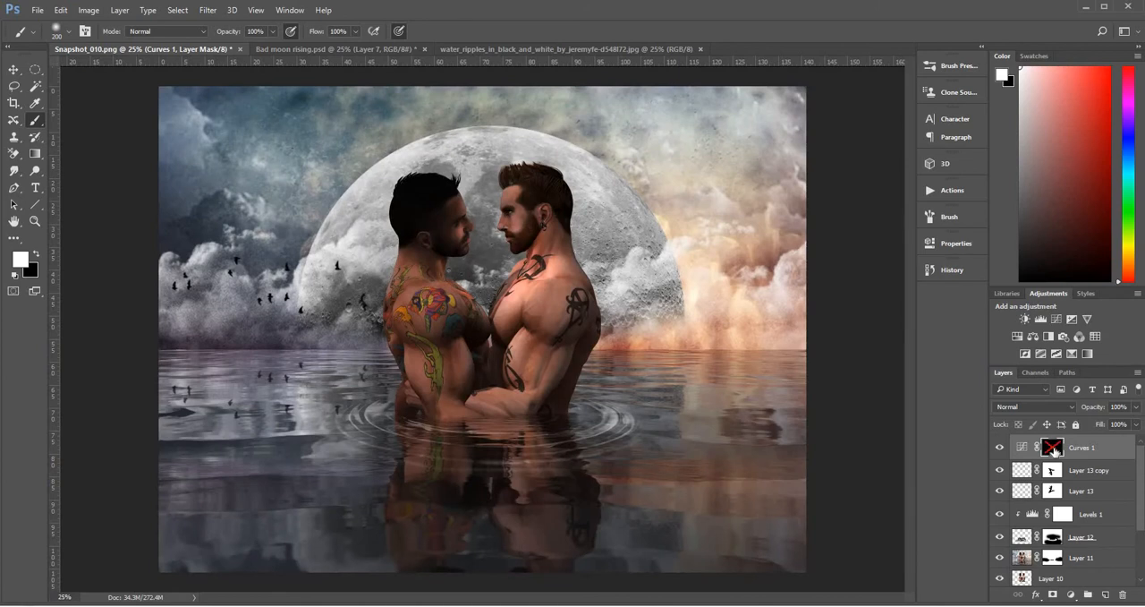
left_click(1055, 450, "shift")
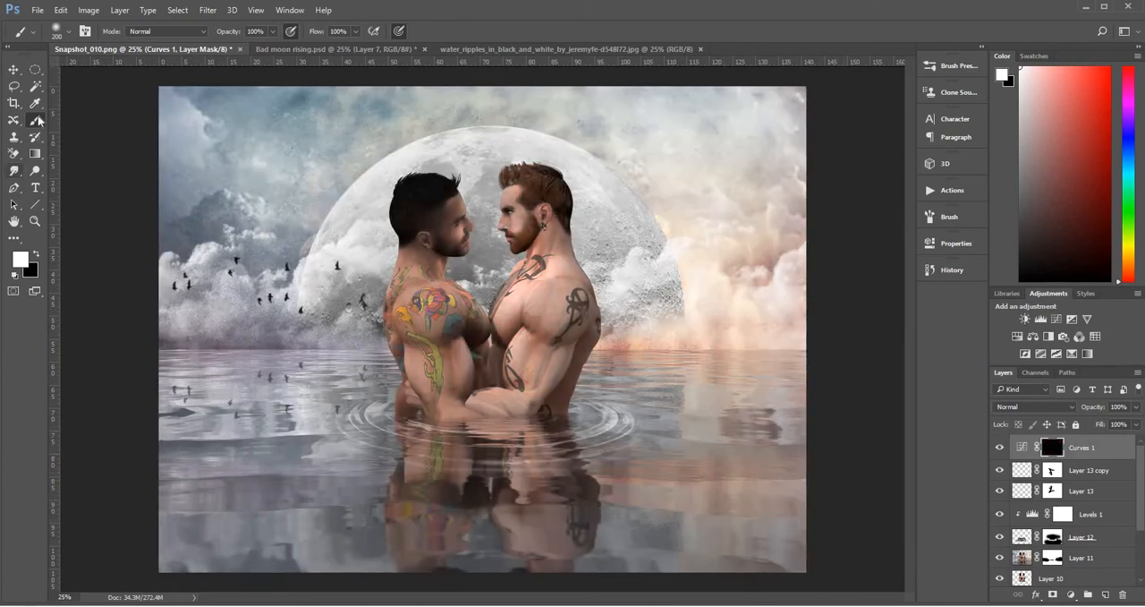
left_click(274, 31)
left_click_drag(272, 48, 229, 53)
left_click(356, 31)
left_click_drag(329, 57, 308, 57)
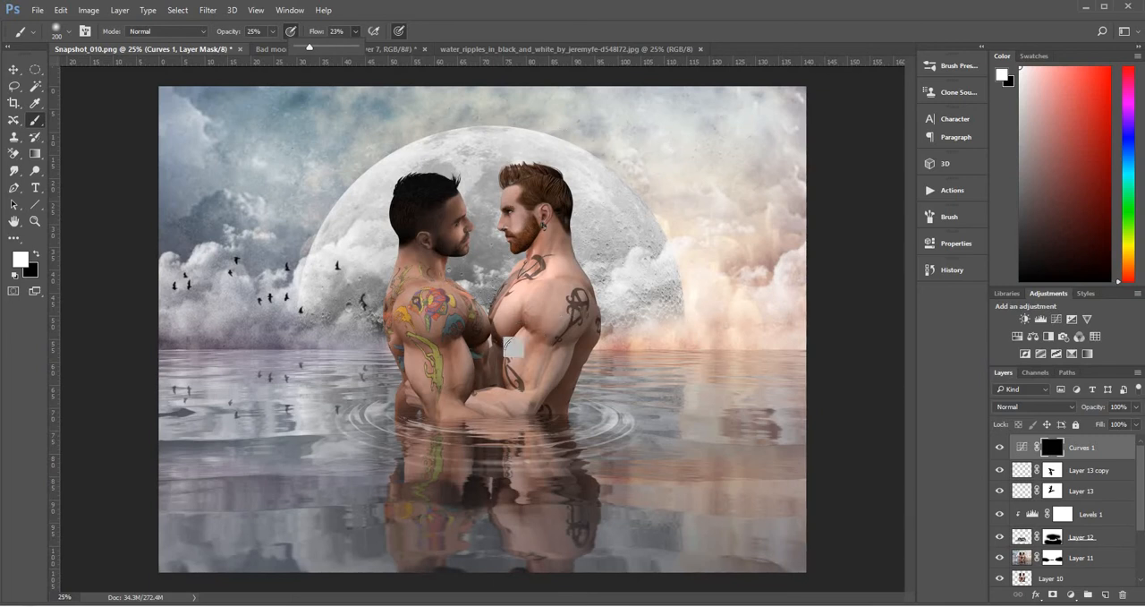
left_click(517, 355)
key("bracketright")
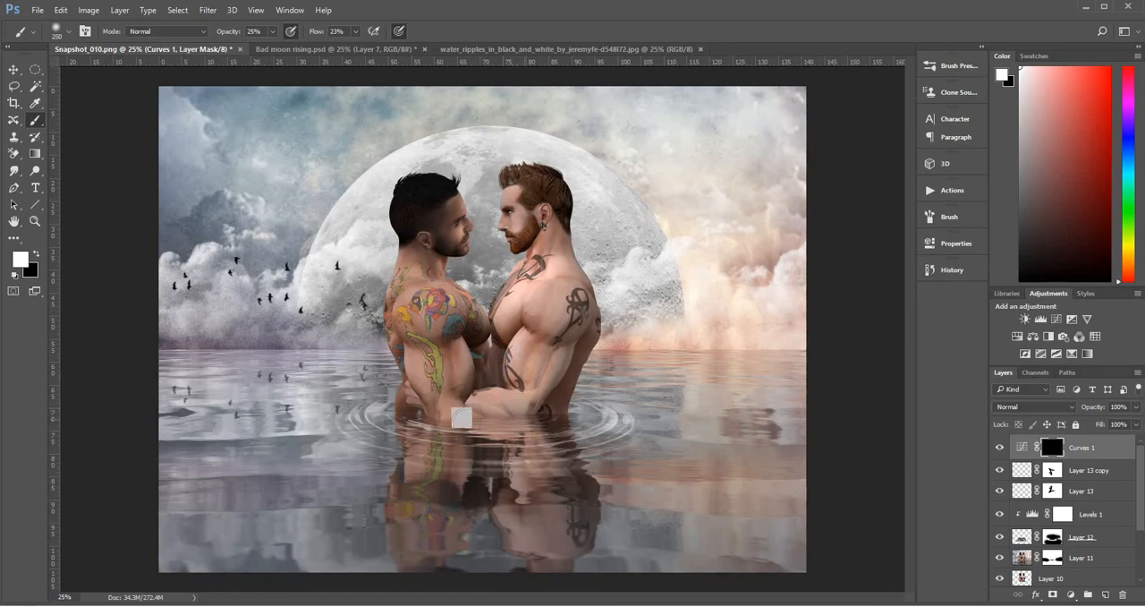
mouse_move(409, 418)
left_mouse_down()
mouse_move(560, 407)
mouse_move(465, 410)
mouse_move(522, 326)
mouse_move(474, 410)
mouse_move(512, 418)
mouse_move(392, 419)
mouse_move(457, 413)
mouse_move(396, 412)
mouse_move(498, 417)
mouse_move(415, 419)
left_mouse_up()
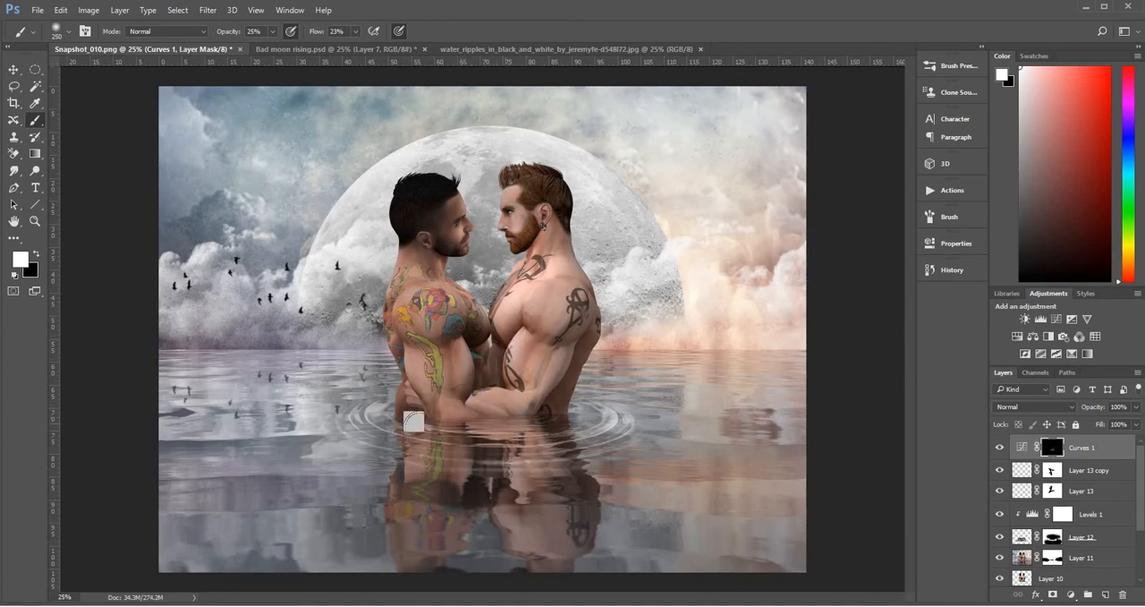
Build up the shading on the couple's lower bodies with a 600 px brush, then the red-haired man's neck and chest at 200 px
key("bracketright")
key("bracketright")
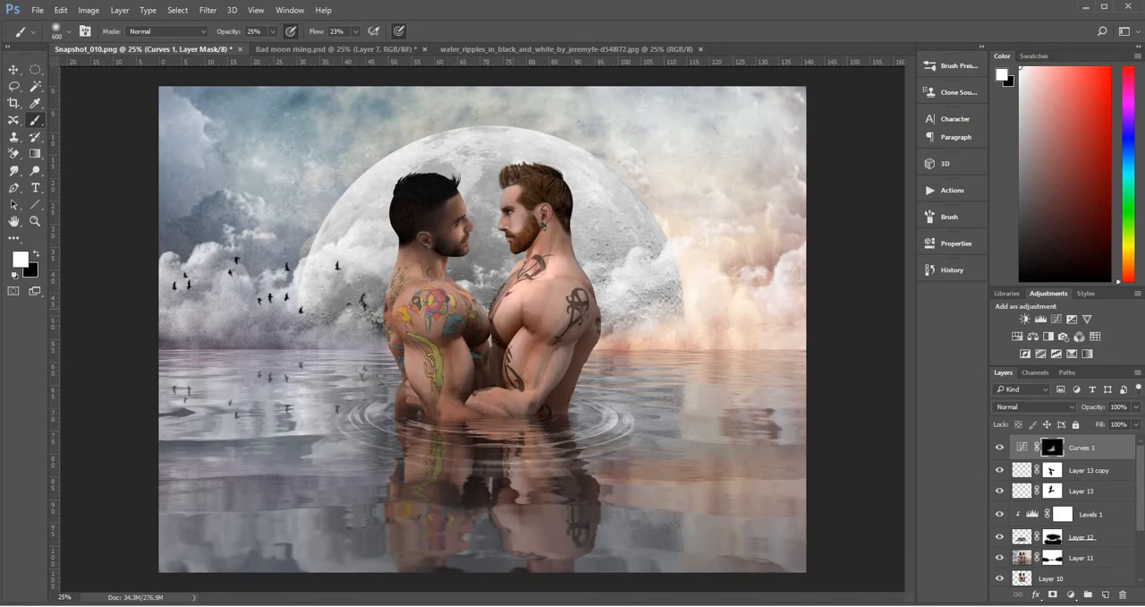
key("bracketleft")
key("bracketleft")
key("bracketleft")
key("bracketleft")
key("bracketleft")
mouse_move(529, 237)
left_mouse_down()
mouse_move(530, 197)
mouse_move(513, 202)
mouse_move(524, 238)
mouse_move(543, 199)
mouse_move(537, 246)
mouse_move(488, 315)
left_mouse_up()
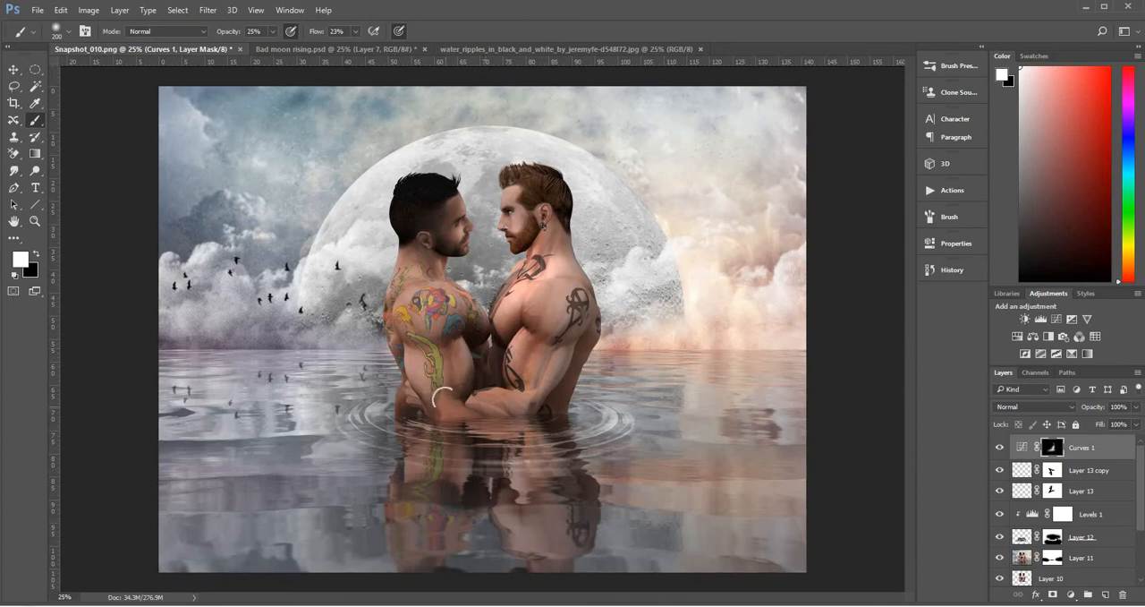
Load the couple's outline from Layer 10 as a selection, paint more shading on the bodies within it, and deselect
left_click(1024, 578, "ctrl")
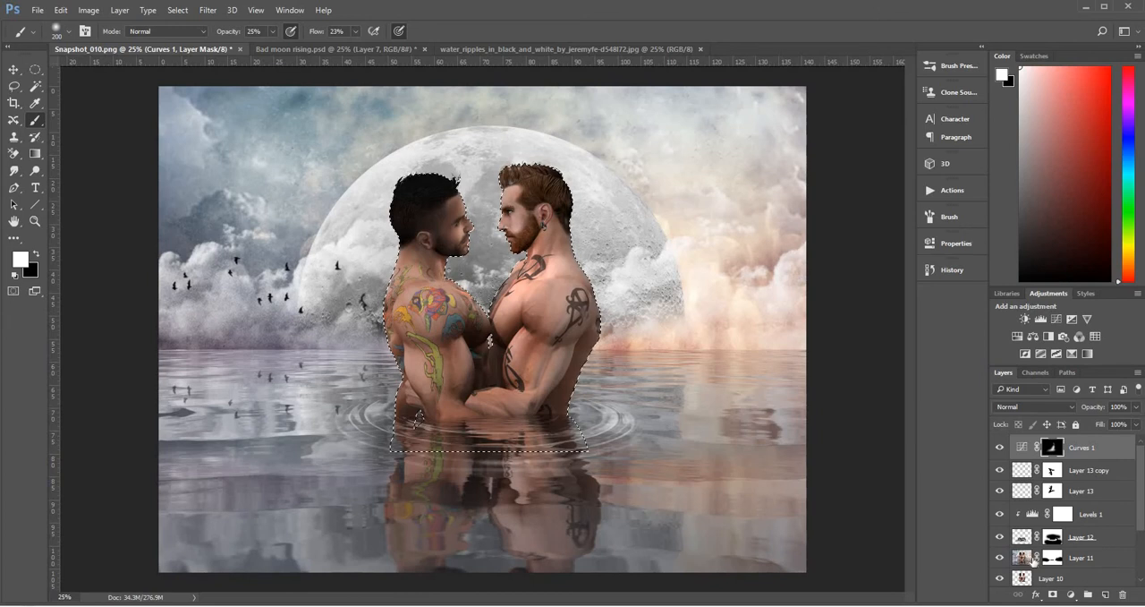
key("ctrl+d")
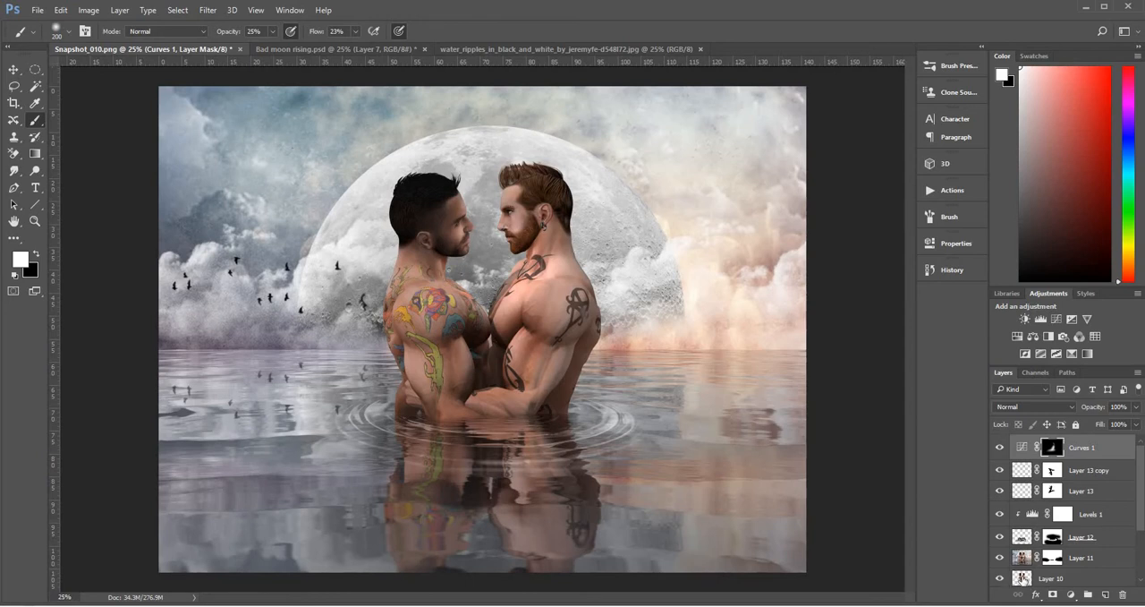
left_click(1023, 580, "ctrl")
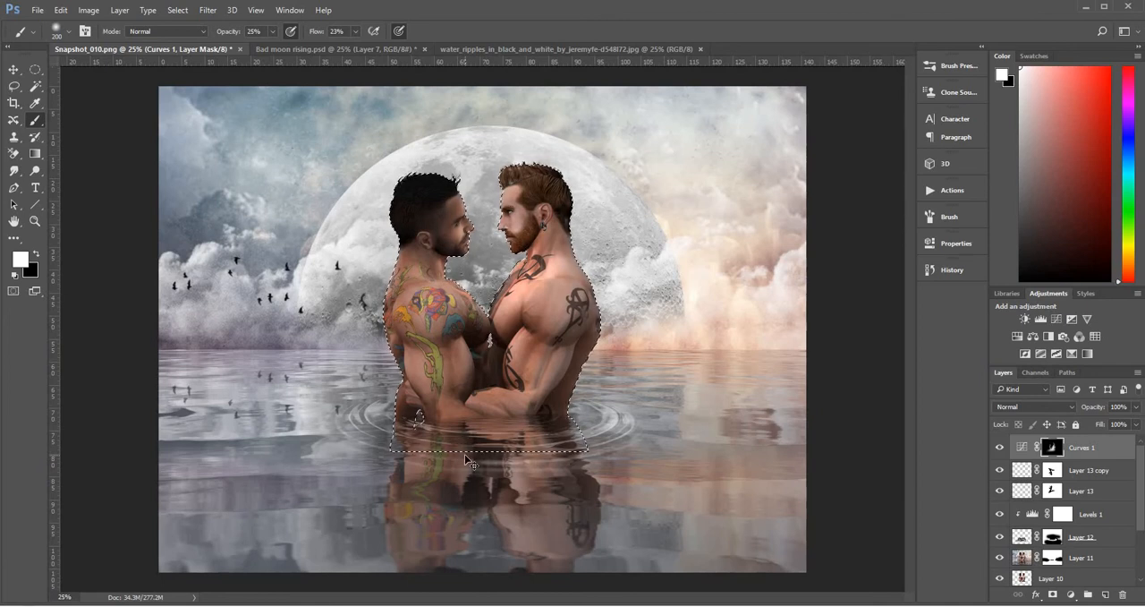
key("ctrl+d")
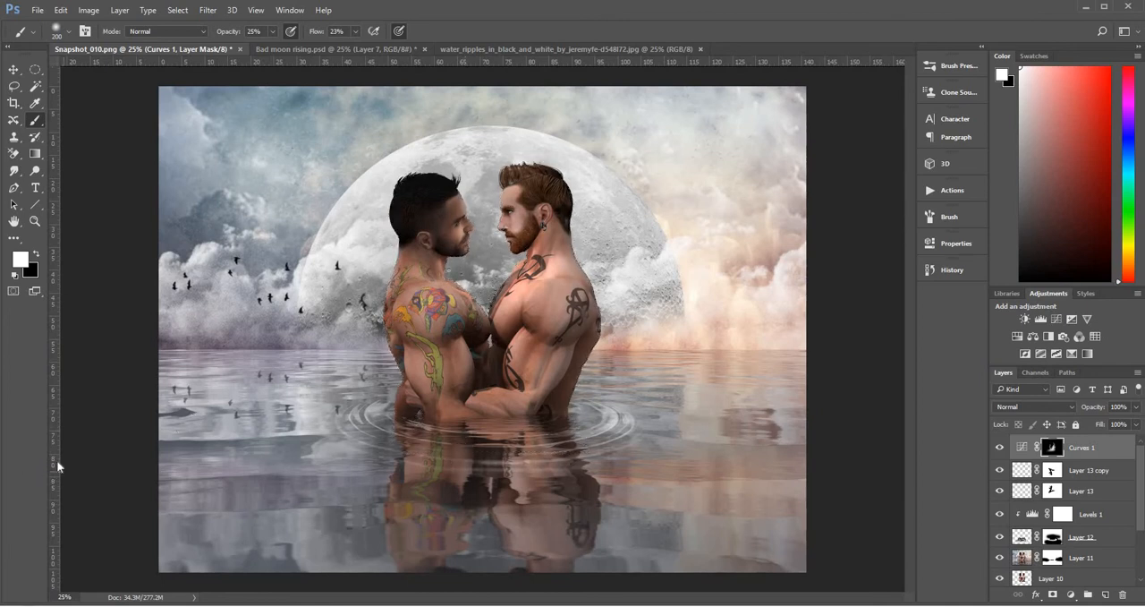
Enlarge the brush to 1700 px and paint white on the Curves 1 mask over the sky and water to darken the surroundings
key("bracketright")
key("bracketright")
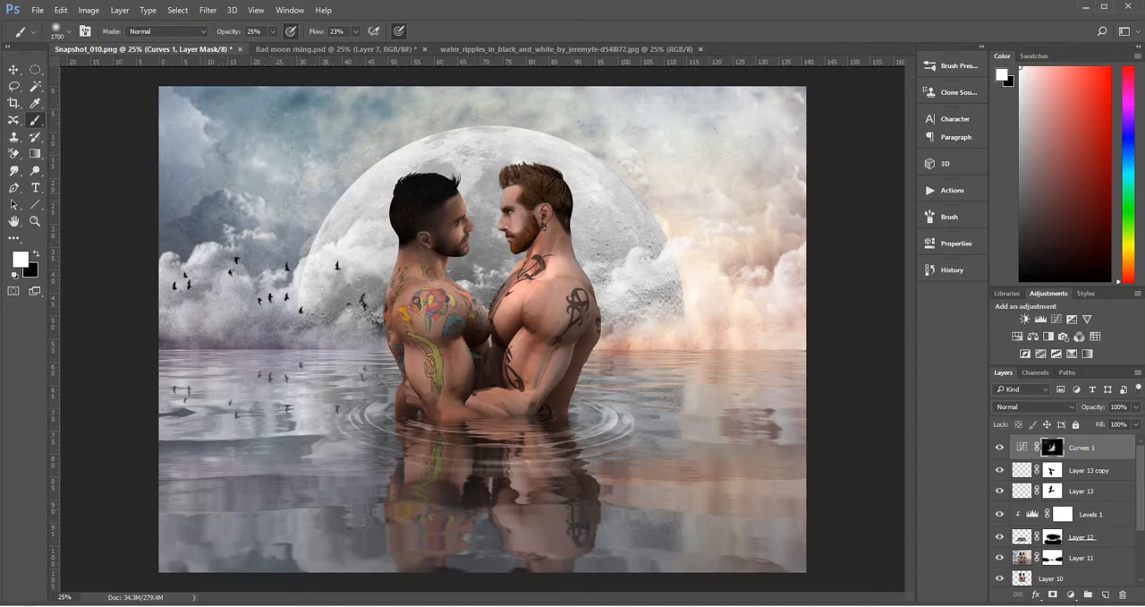
left_click(271, 235)
left_click(351, 153)
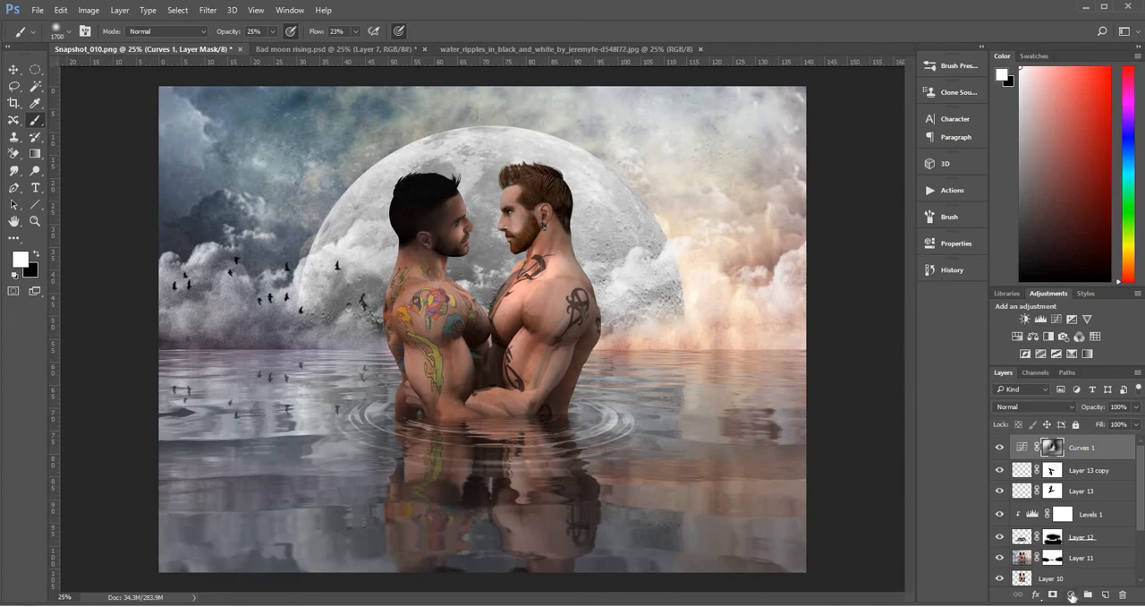
Add a second Curves layer that brightens the midtones from input 95 to output 165, and invert its mask to black
left_click(1073, 596)
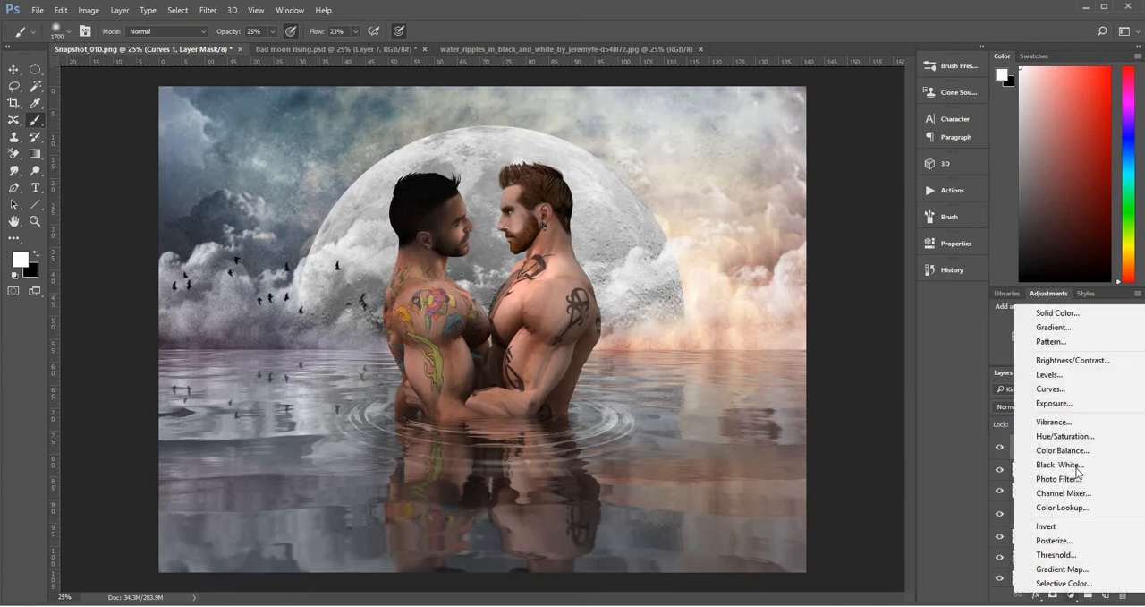
left_click(1069, 390)
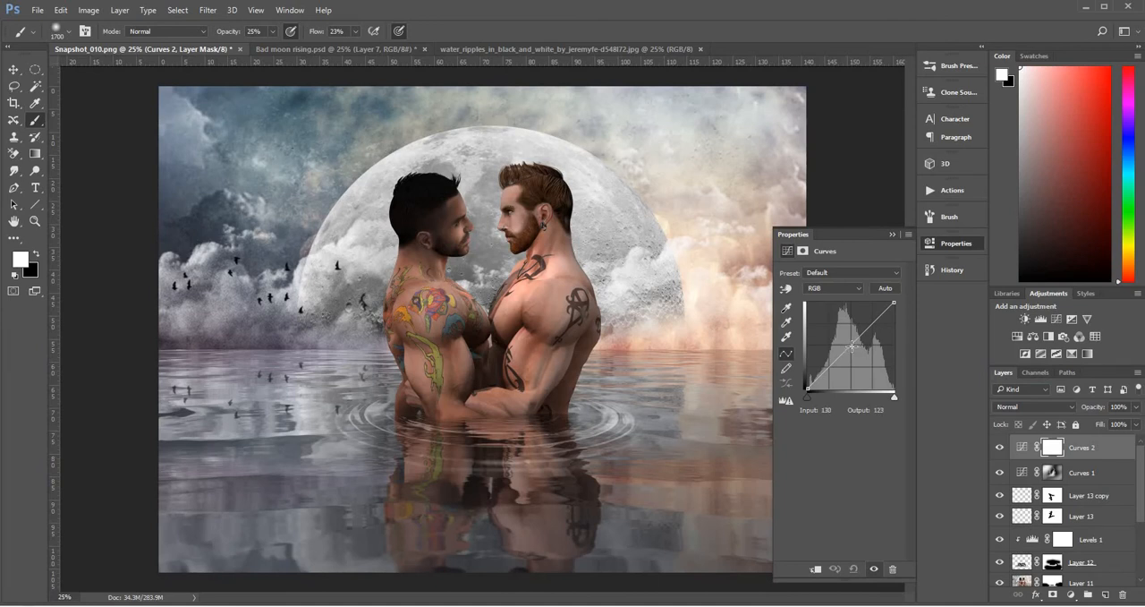
left_click_drag(852, 345, 839, 333)
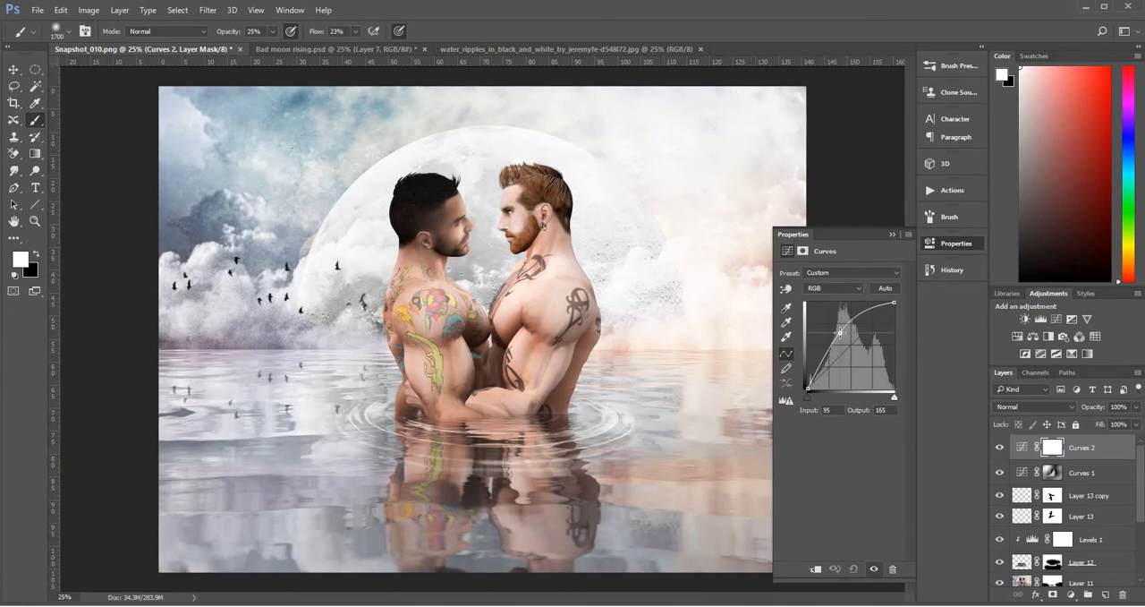
left_click(1052, 447)
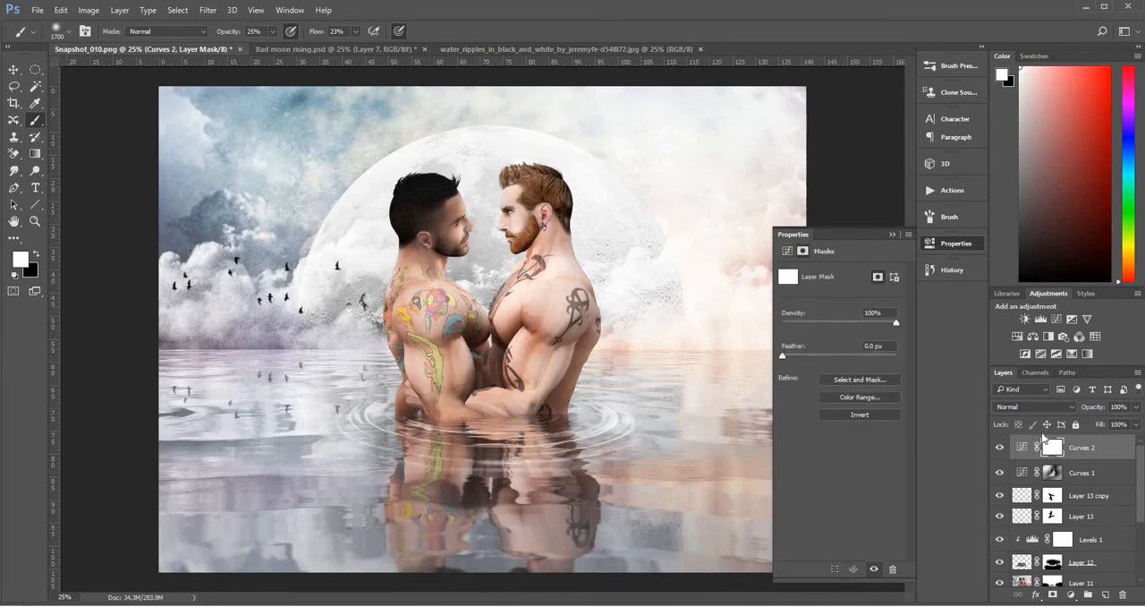
key("ctrl+i")
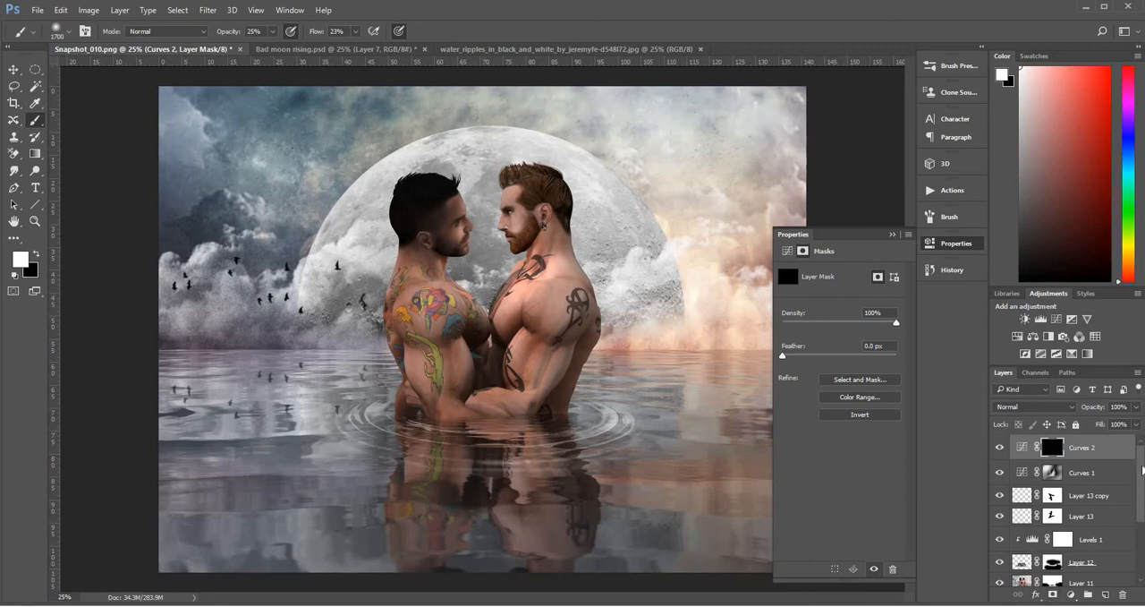
Load the couple's outline from Layer 10 as a selection while keeping the Curves 2 mask active for painting
scroll(1022, 562, "down", 2)
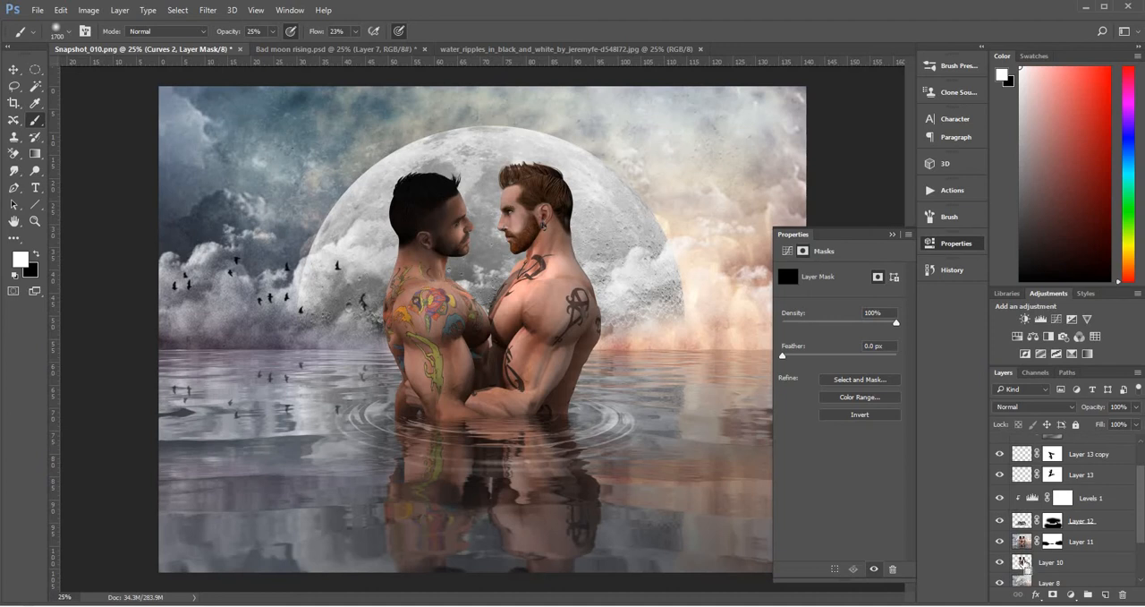
left_click(1026, 567, "ctrl")
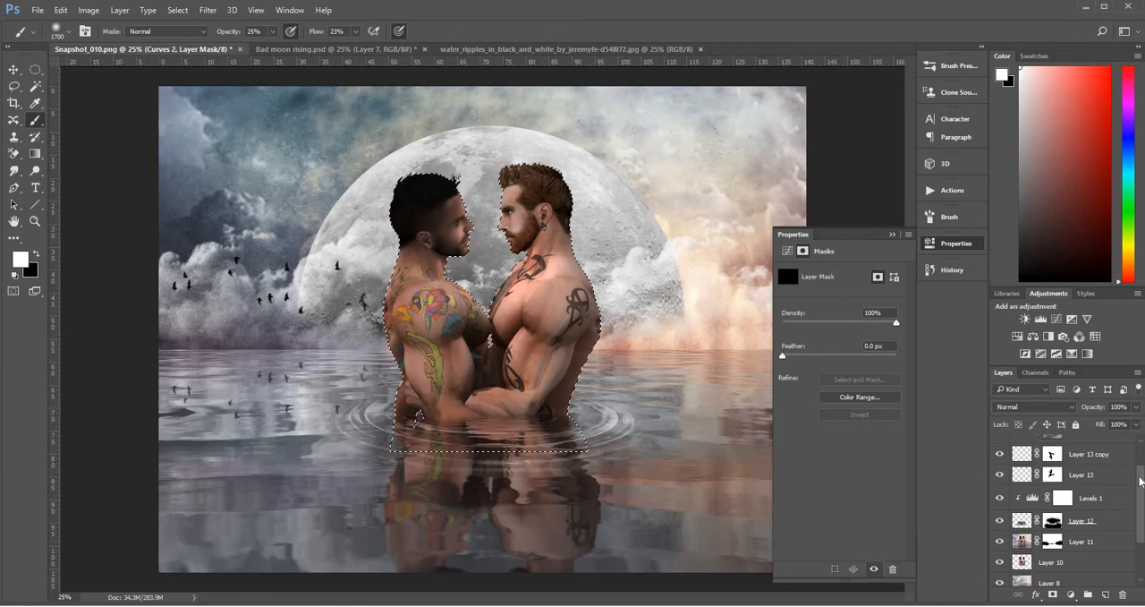
left_click_drag(1140, 481, 1140, 456)
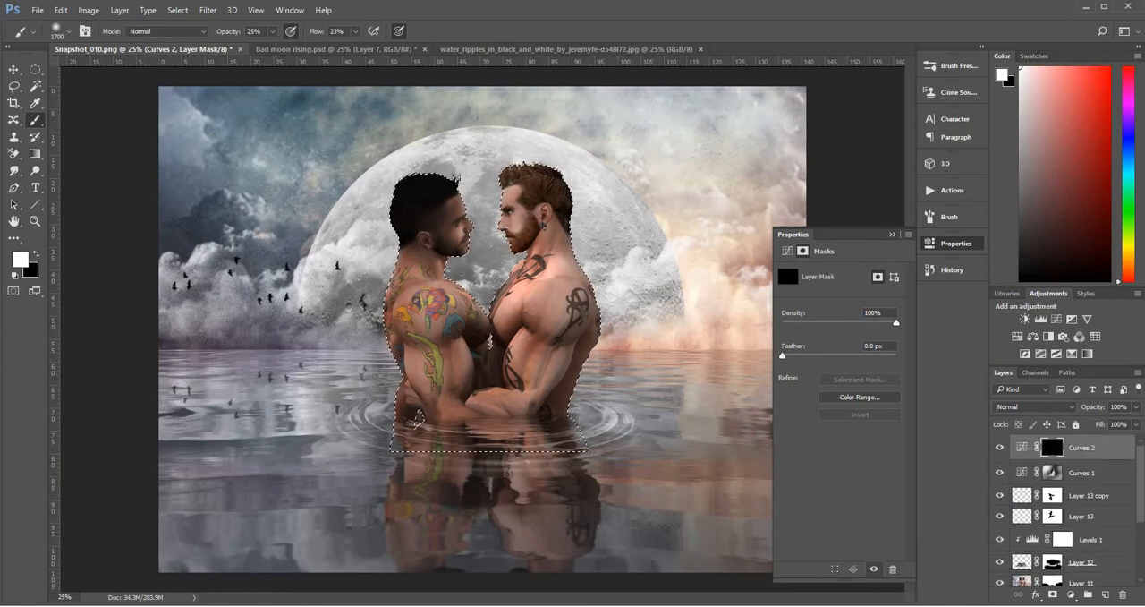
key("z")
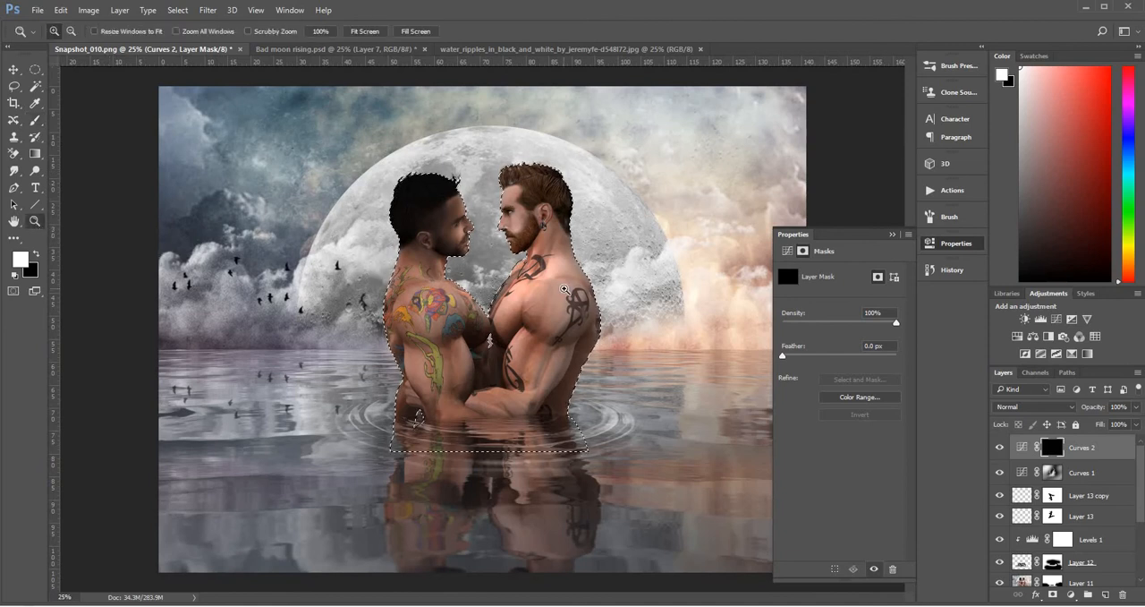
left_click(564, 289)
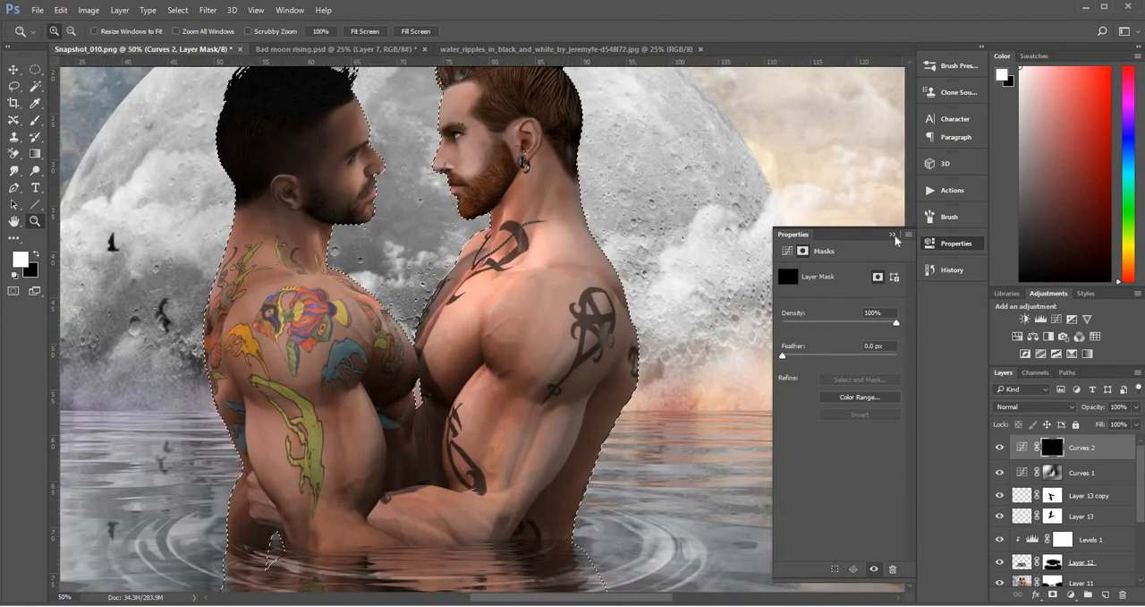
left_click(894, 234)
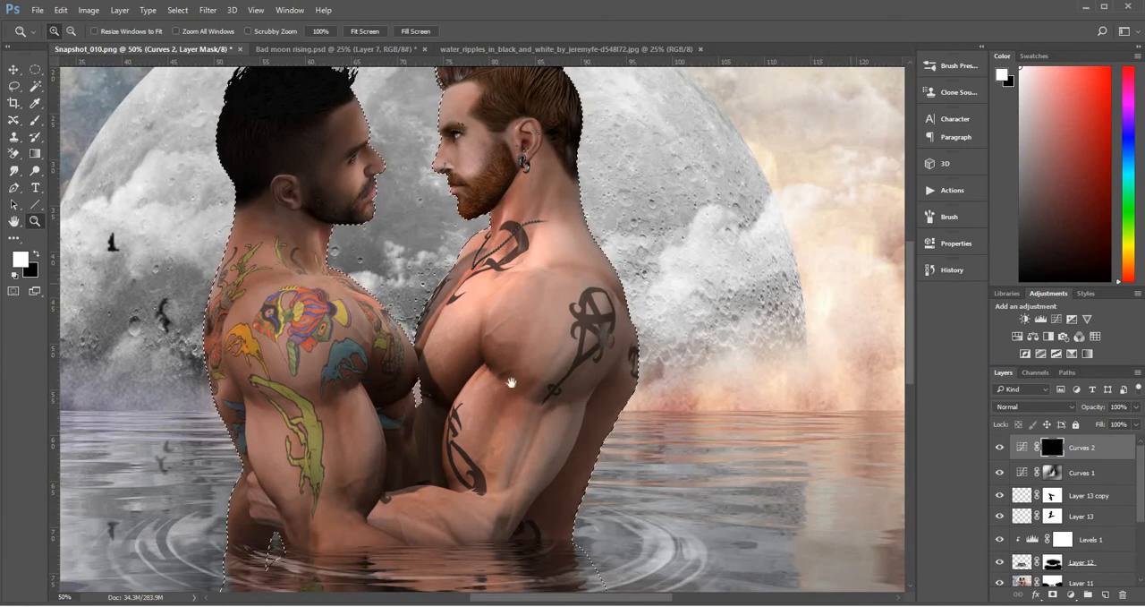
left_click_drag(406, 219, 324, 253)
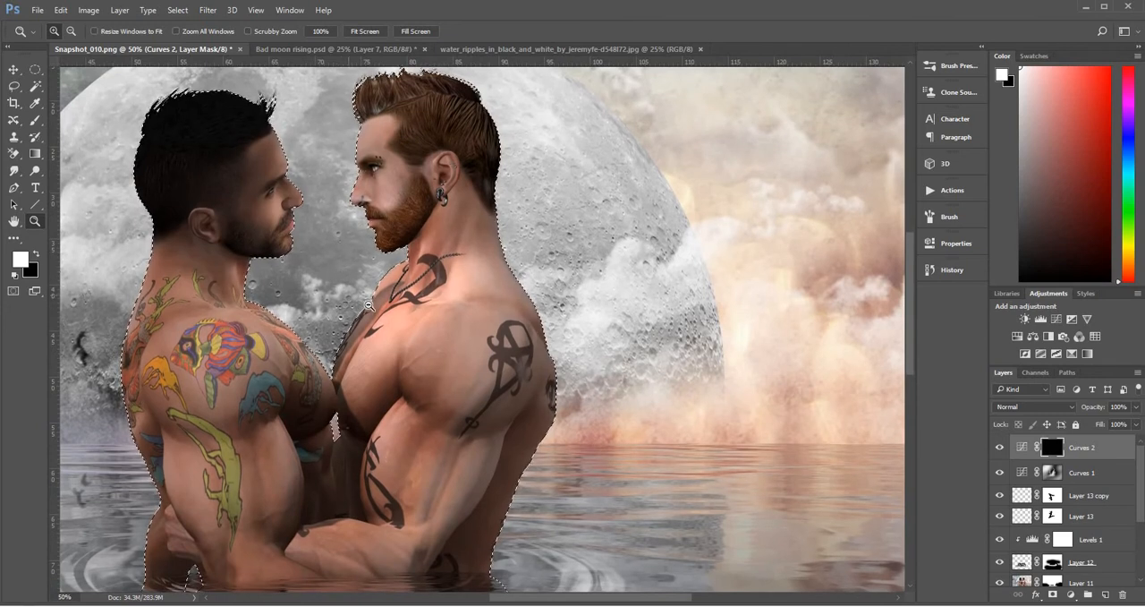
left_click(368, 305, "alt")
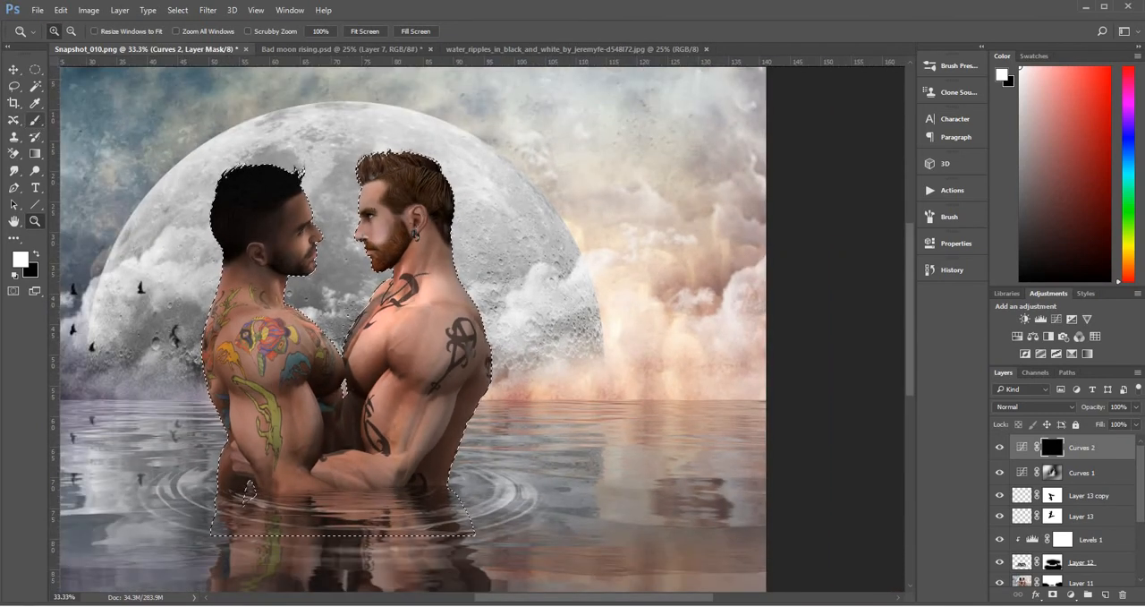
Paint white inside the selection with the brush reduced to 90 px to highlight the red-haired man's outer edge
left_click(35, 119)
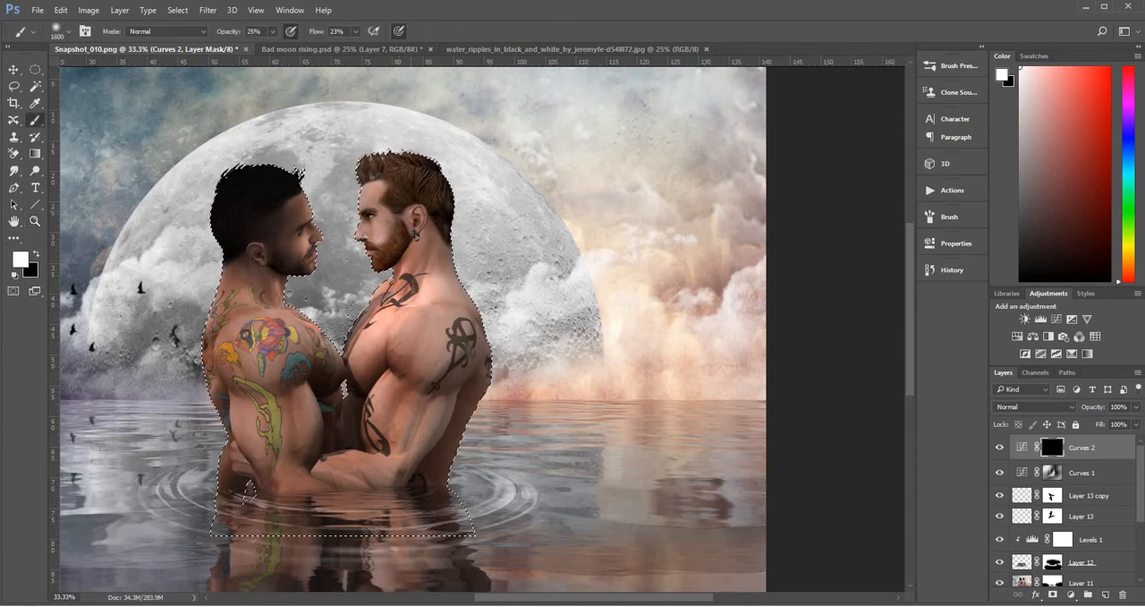
key("bracketleft")
key("bracketleft")
key("bracketleft")
key("bracketleft")
key("bracketleft")
key("bracketleft")
key("bracketleft")
key("bracketleft")
key("bracketleft")
key("bracketleft")
key("bracketleft")
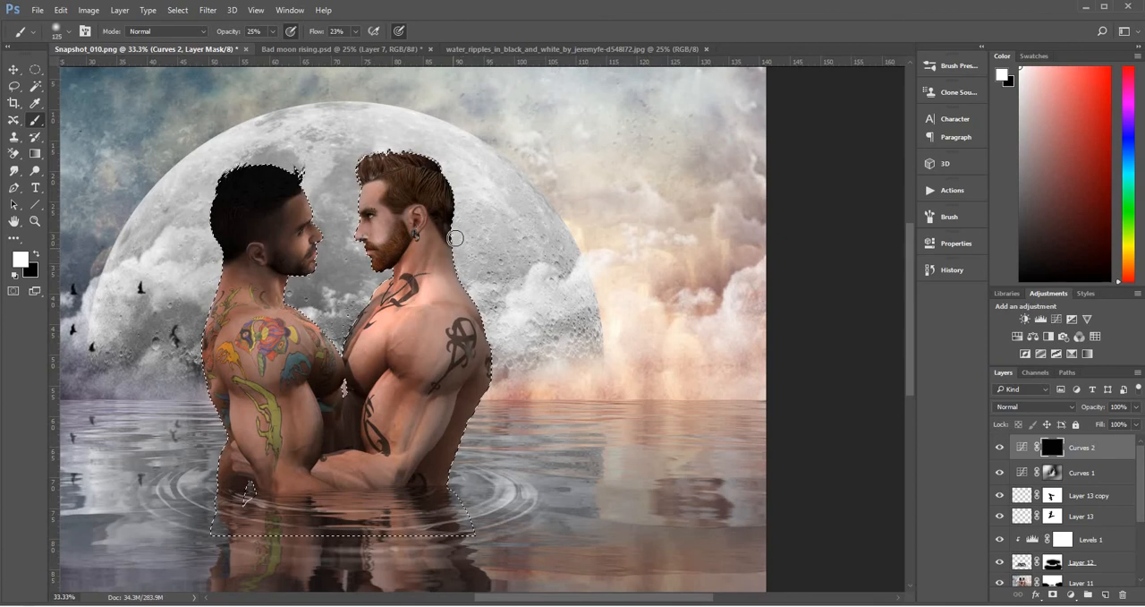
key("bracketleft")
key("bracketleft")
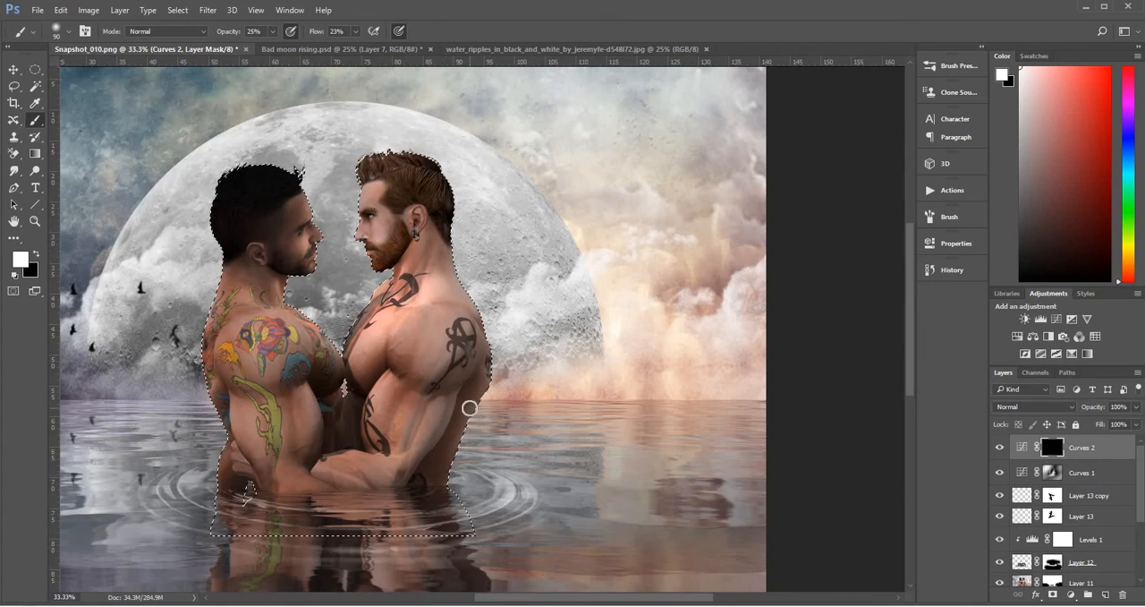
Enlarge the brush to 175 px and brighten the red-haired man's back along the selection edge
key("bracketright")
key("bracketright")
key("bracketright")
key("bracketright")
key("bracketright")
key("bracketright")
key("bracketright")
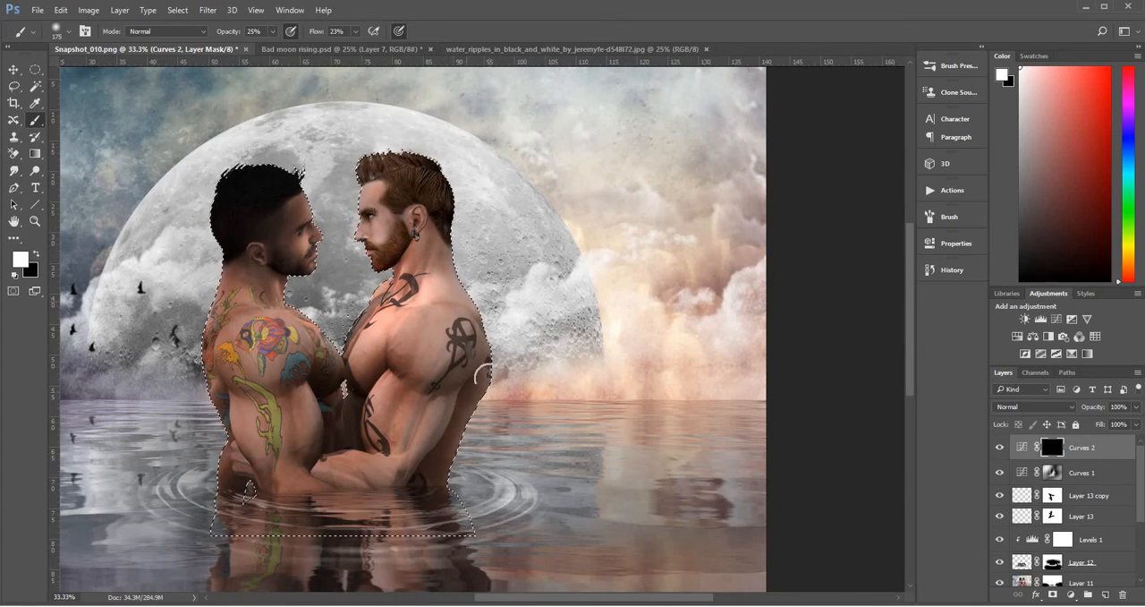
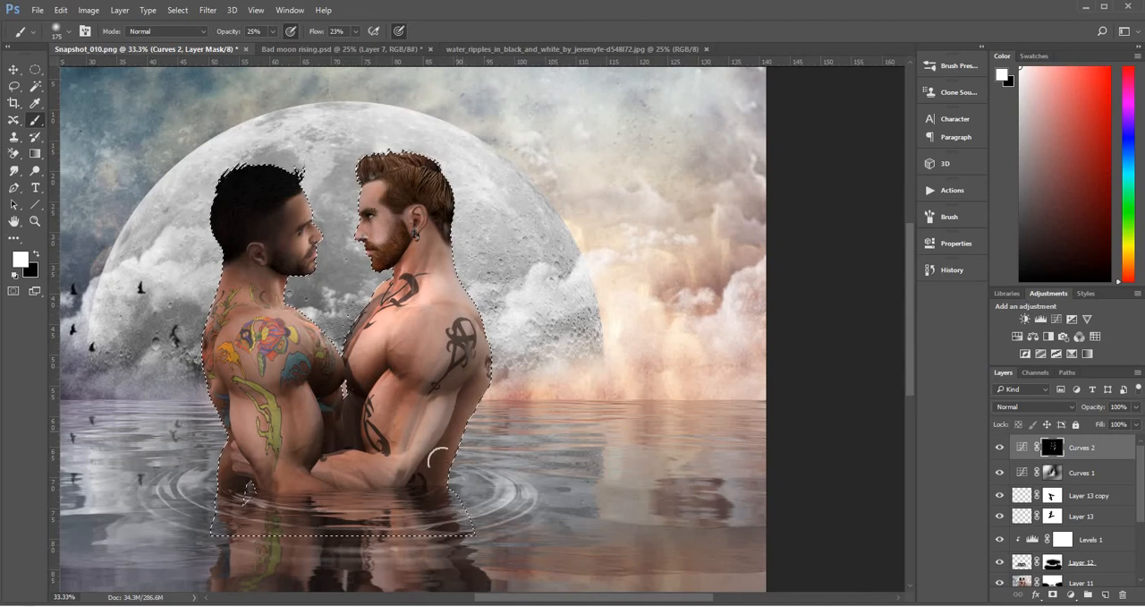
Deselect the couple and paint broad white highlights over the scene on the Curves 2 mask with the brush enlarged to 900 px
key("z")
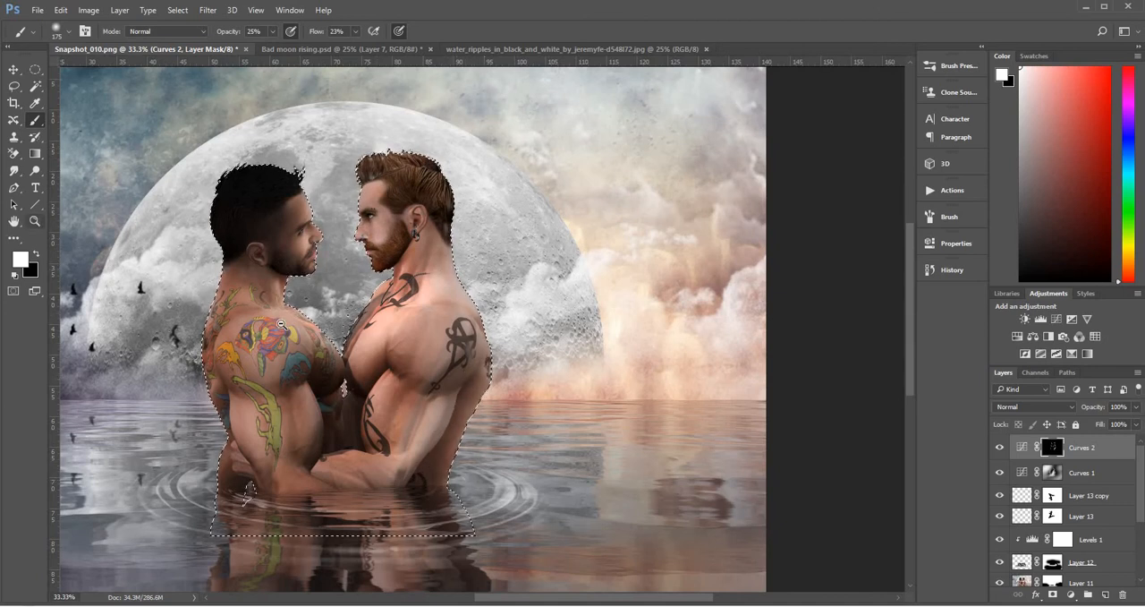
left_click(278, 319, "alt")
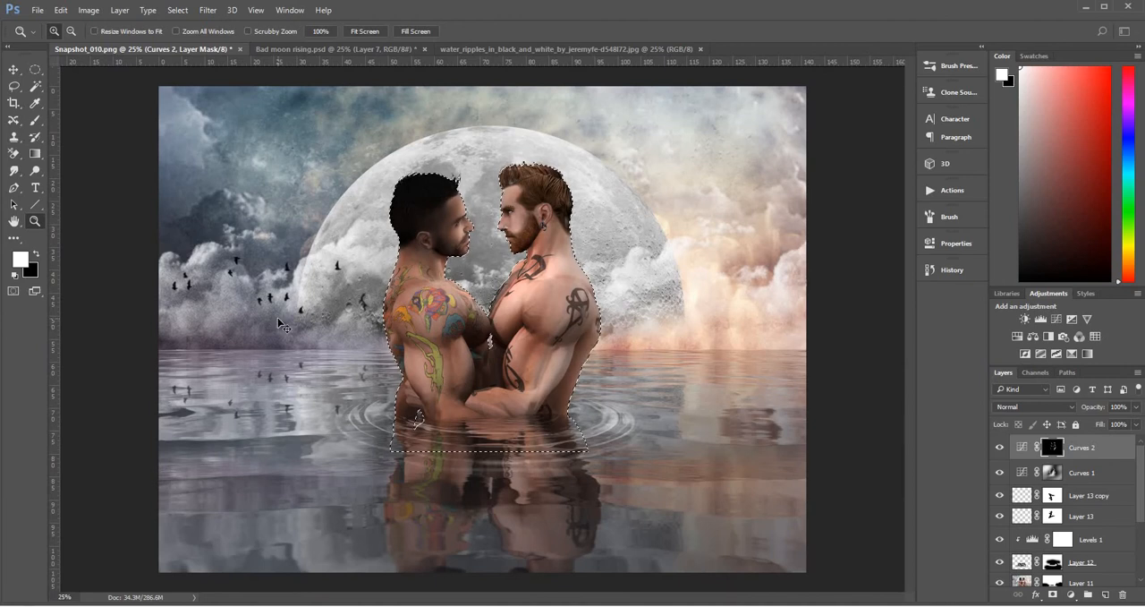
key("ctrl+d")
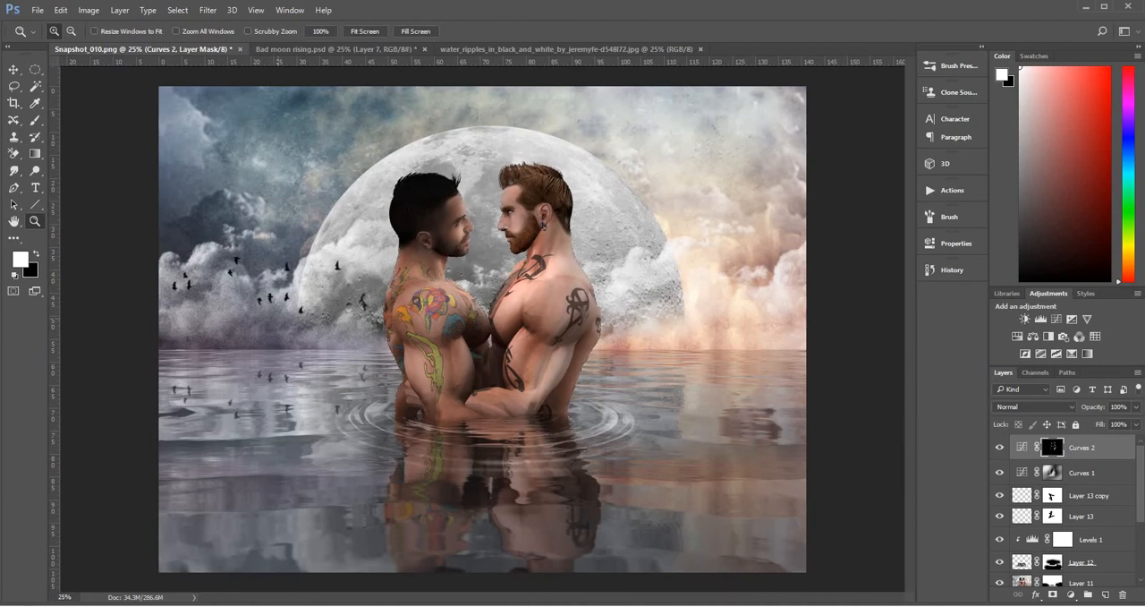
left_click(35, 119)
key("bracketright")
key("bracketright")
key("bracketright")
key("bracketright")
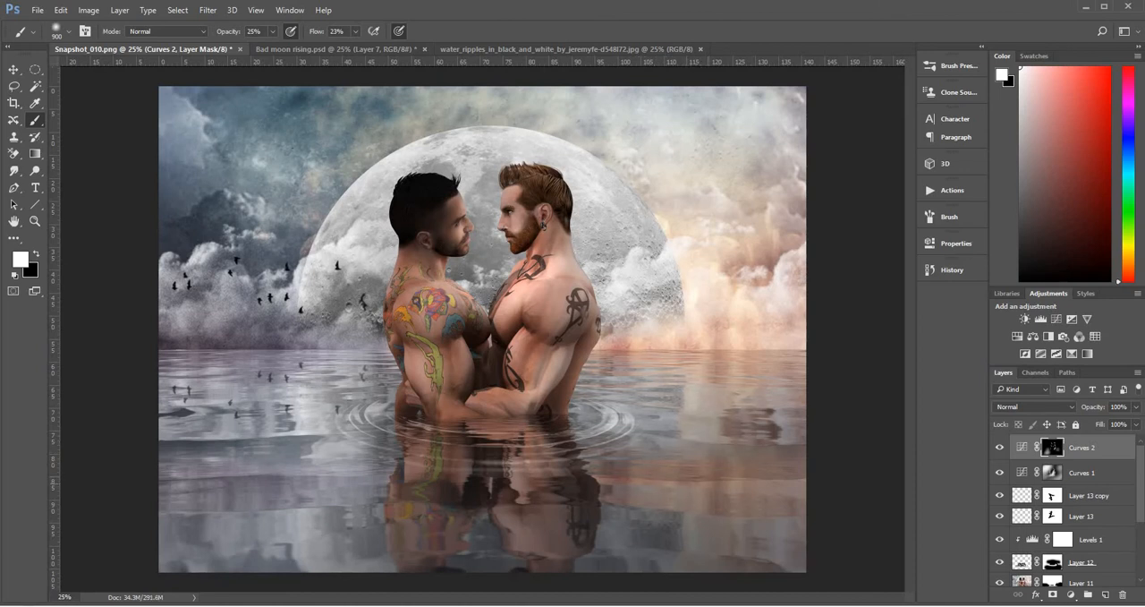
Reduce the brush through 250 and 200 px down to 100 px and paint finer highlights on the Curves 2 mask
key("bracketleft")
key("bracketleft")
key("bracketleft")
key("bracketleft")
key("bracketleft")
key("bracketleft")
key("bracketleft")
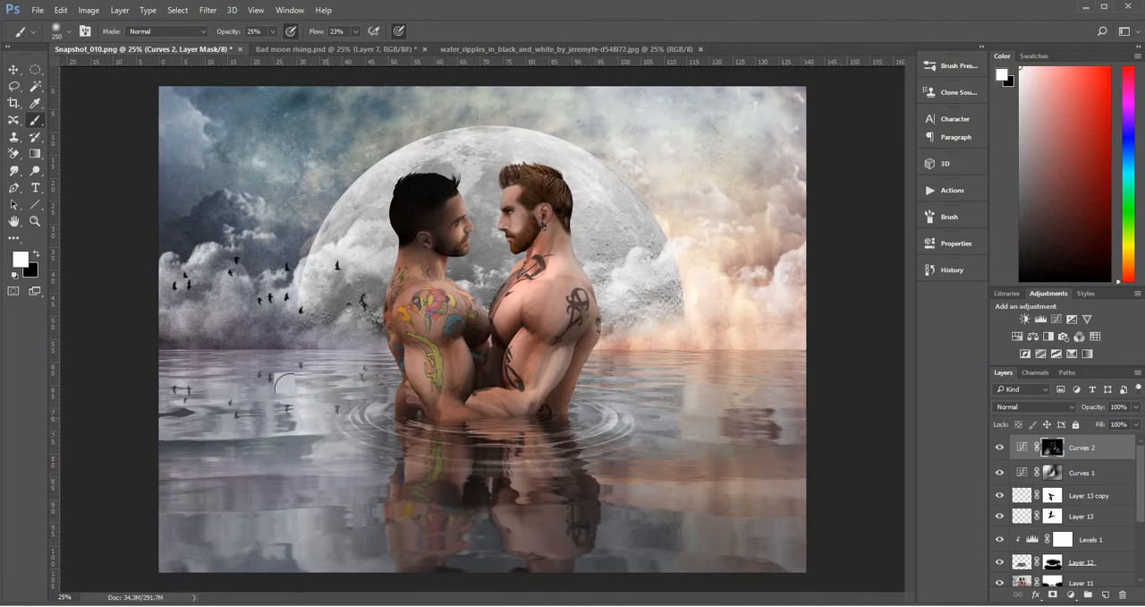
key("bracketleft")
key("bracketleft")
key("bracketleft")
key("bracketleft")
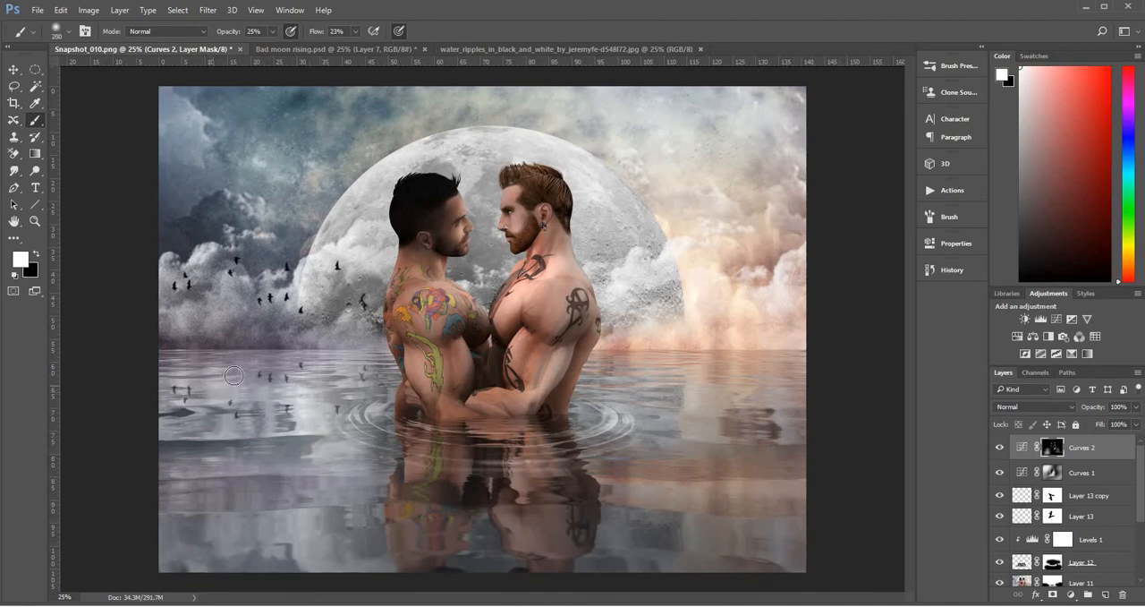
key("bracketleft")
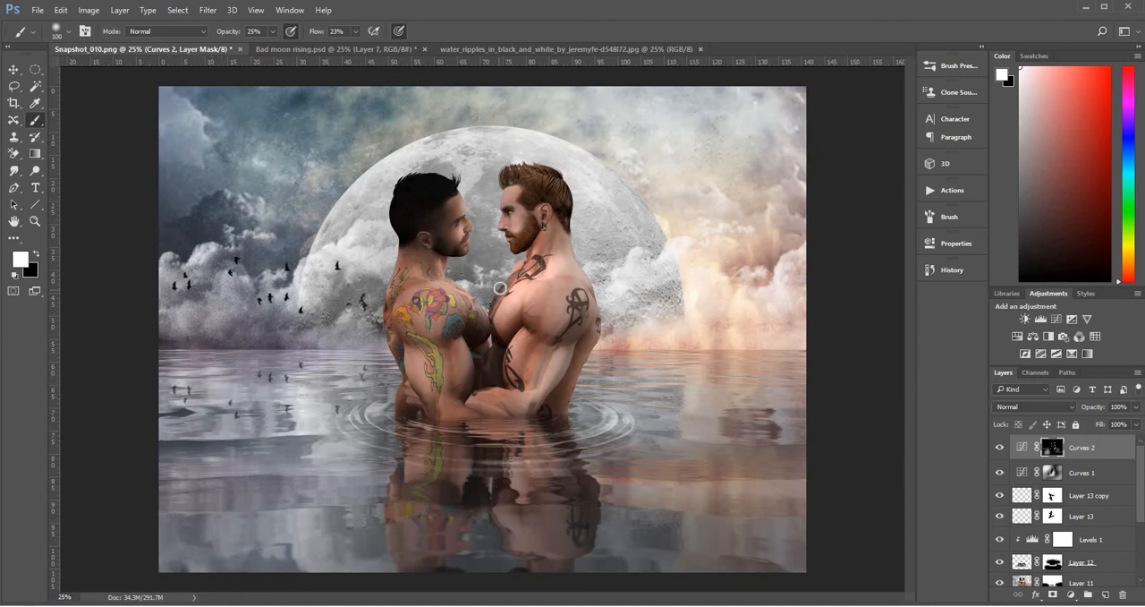
Brighten the moon and the red-haired man's face with a 900 px brush, and swap to black at 200 px for toning down highlights
key("bracketright")
key("bracketright")
key("bracketright")
key("bracketright")
key("bracketright")
key("bracketright")
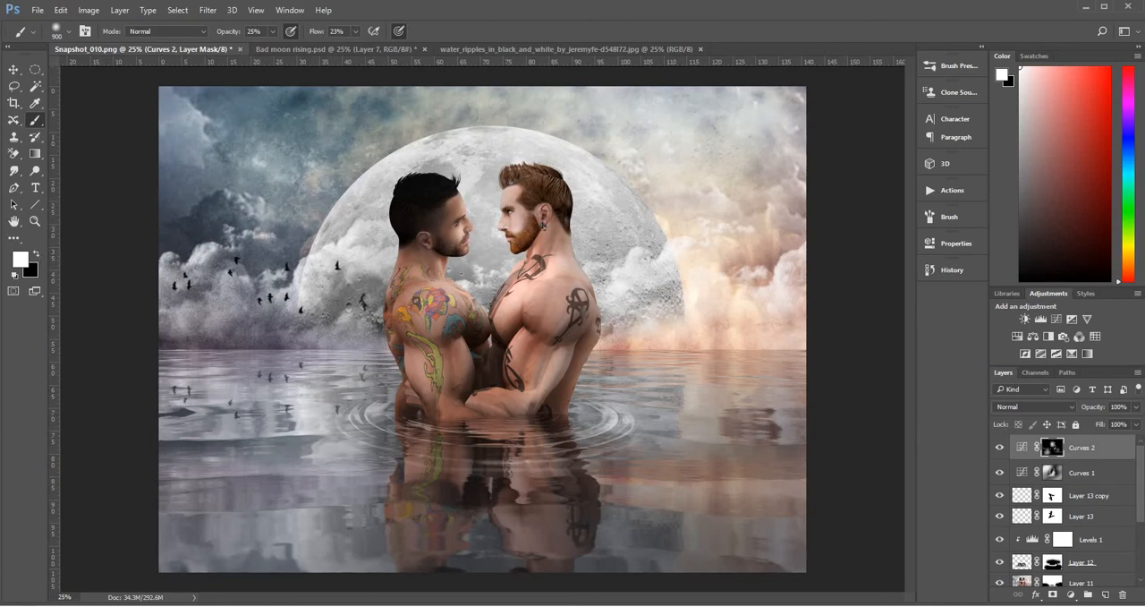
left_click(38, 255)
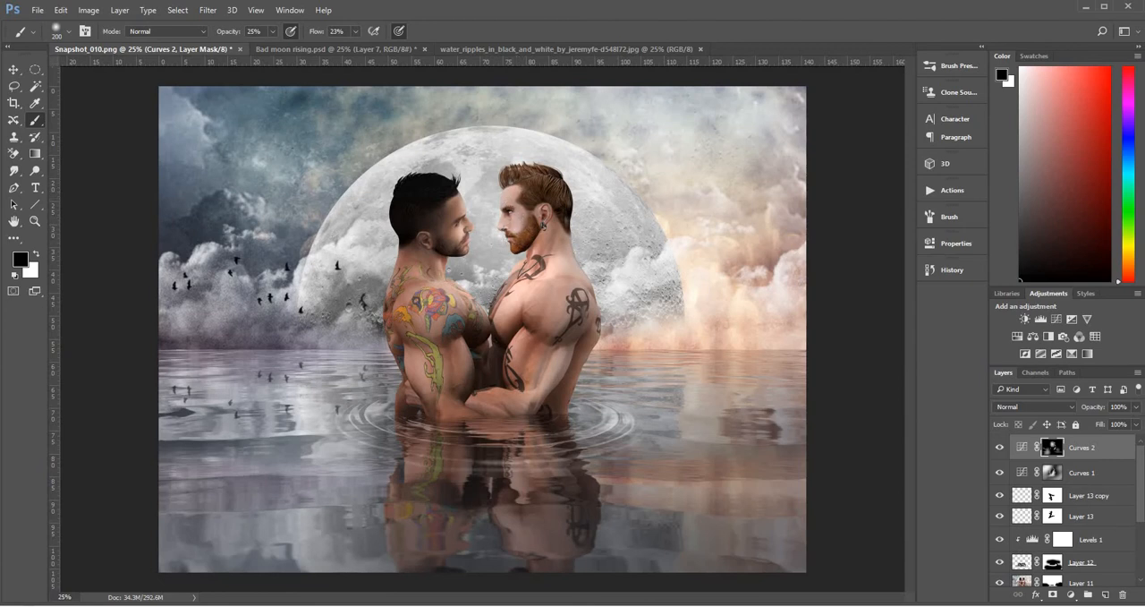
Compare the image with Curves 2 and Curves 1 each hidden and shown, and review the Curves 2 curve settings
left_click(1000, 449)
left_click(1001, 449)
left_click(1000, 473)
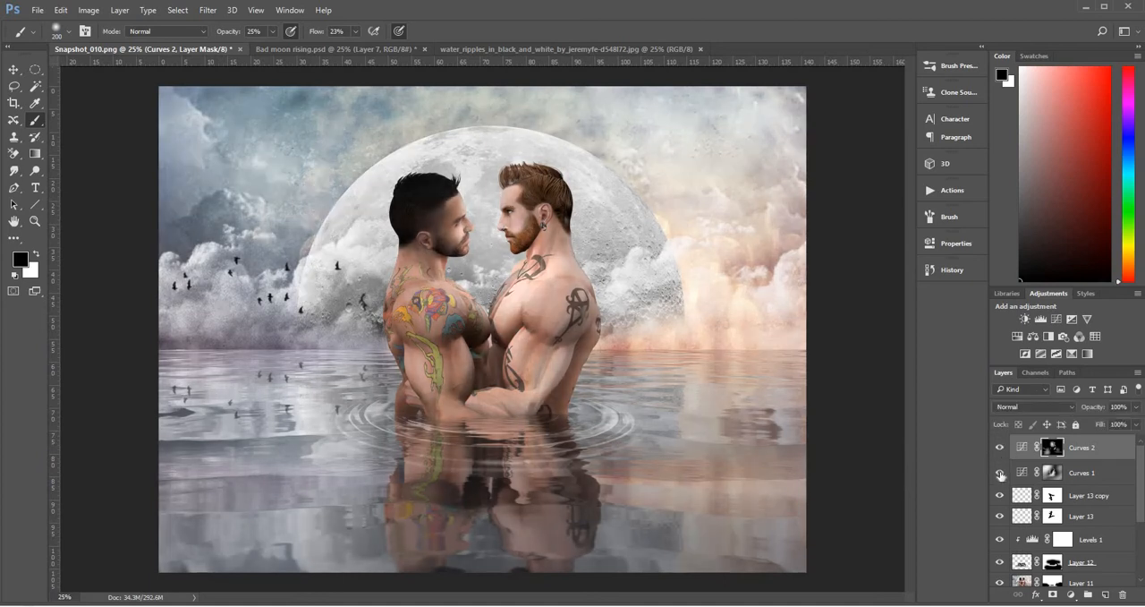
left_click(1001, 473)
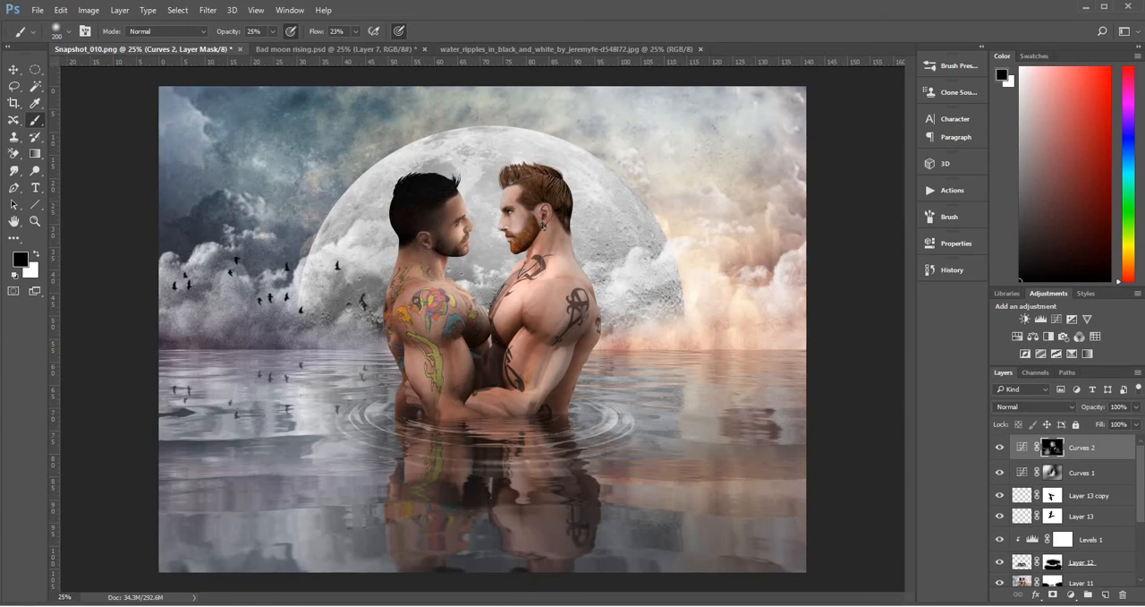
left_click(950, 243)
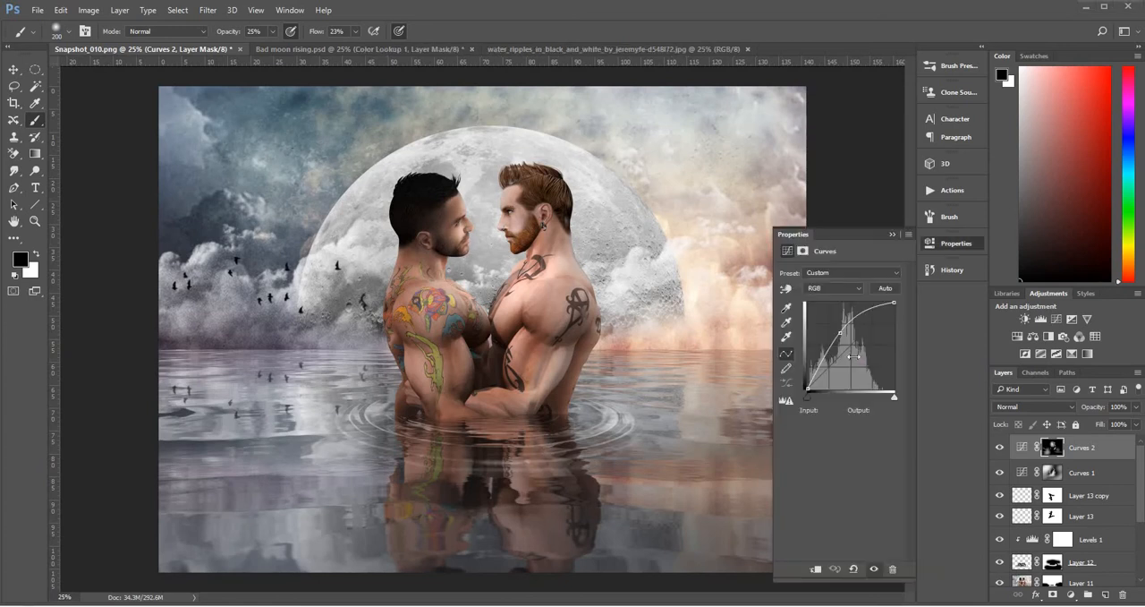
left_click(892, 233)
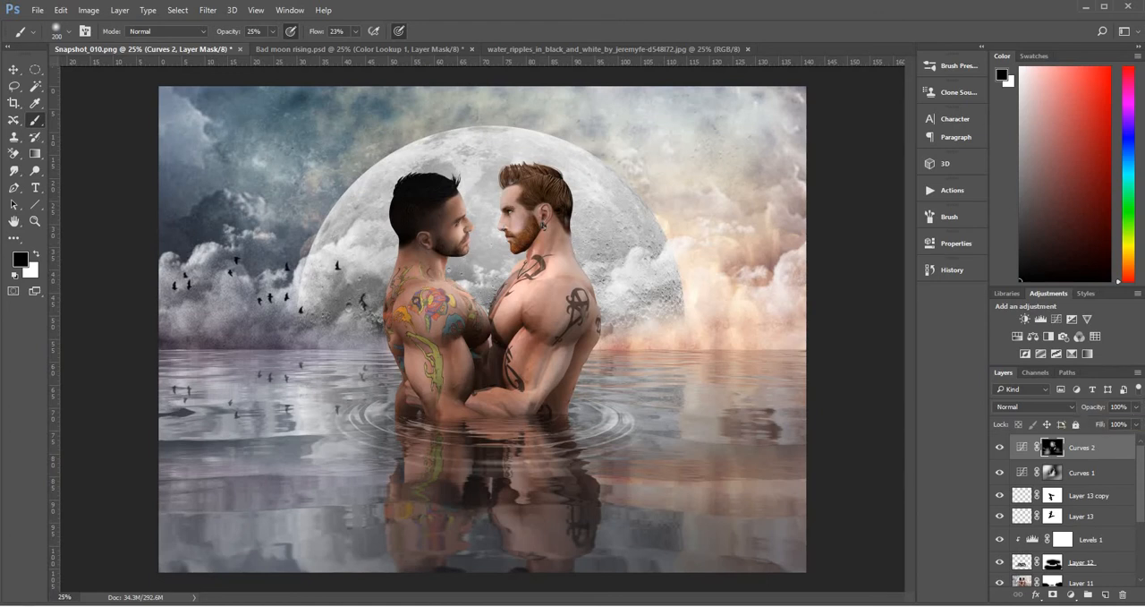
Add a Levels layer above Curves 2 with input shadows 21, midtones 0.66 and the black output level raised to 38
left_click(1072, 595)
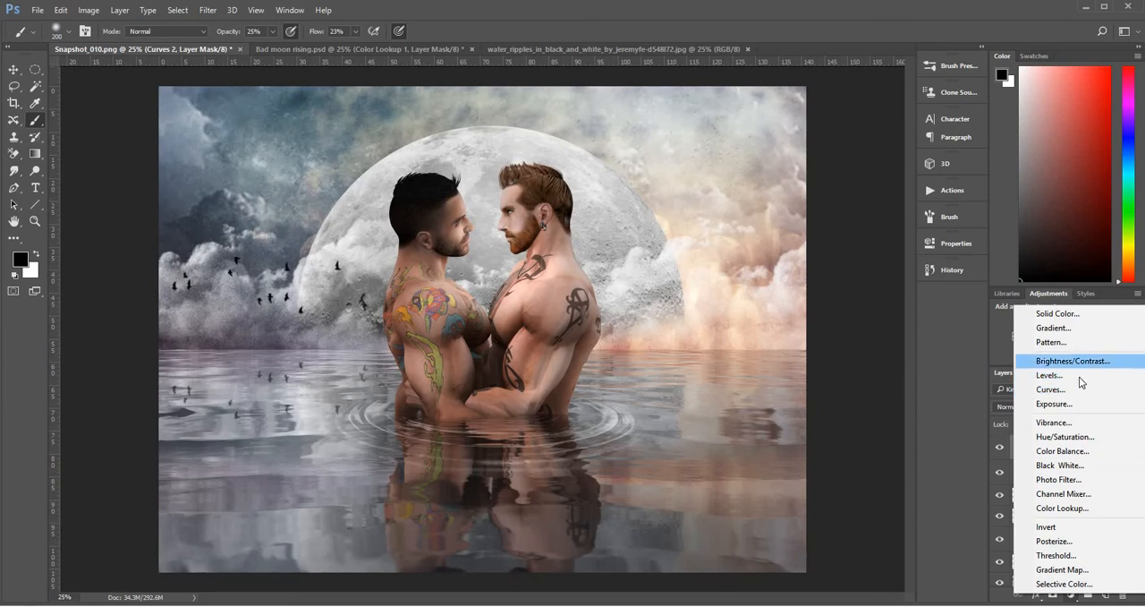
left_click(1051, 375)
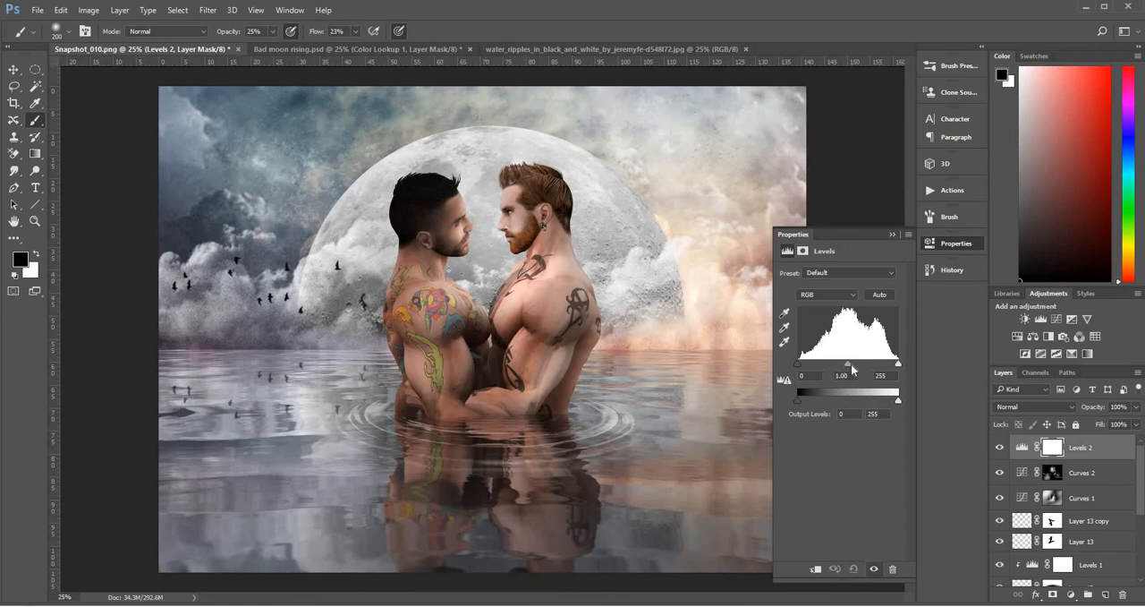
left_click_drag(851, 363, 858, 365)
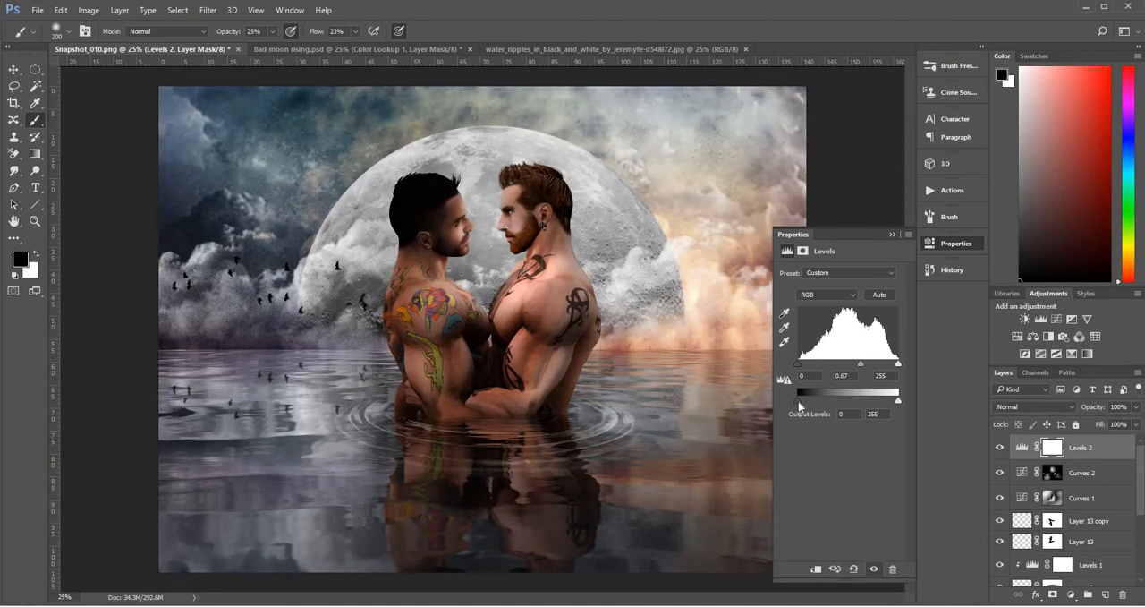
left_click_drag(800, 401, 811, 403)
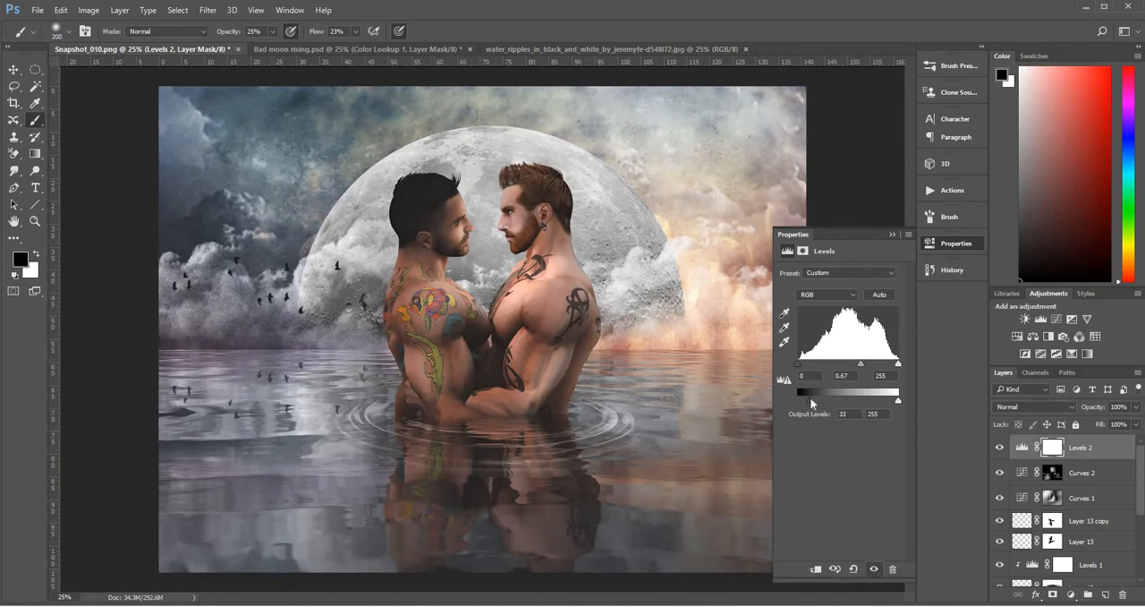
left_click_drag(810, 405, 812, 401)
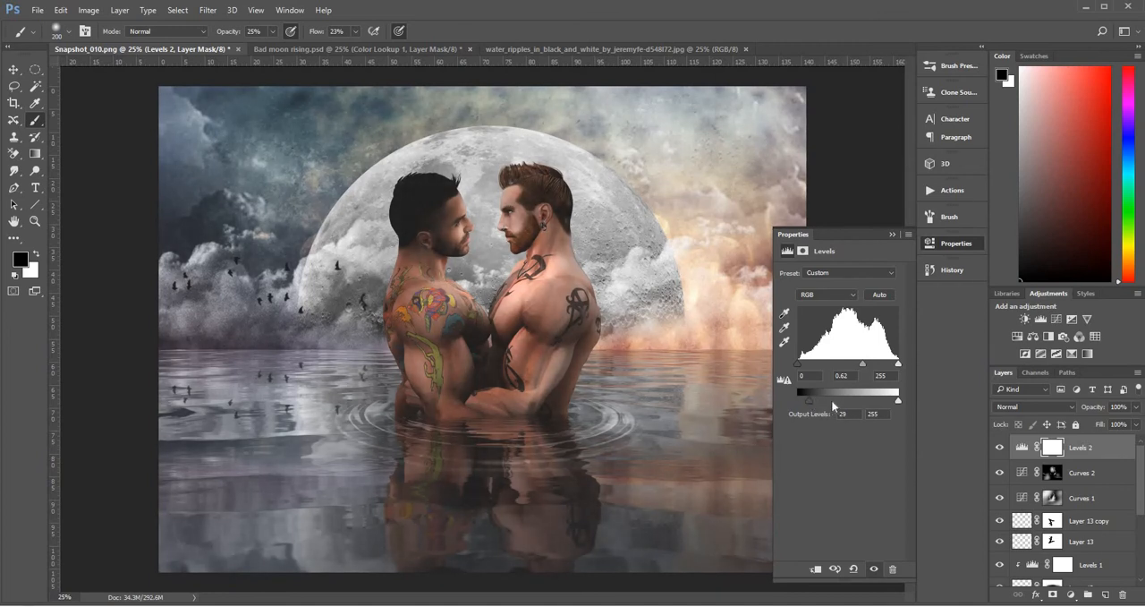
left_click_drag(799, 365, 806, 365)
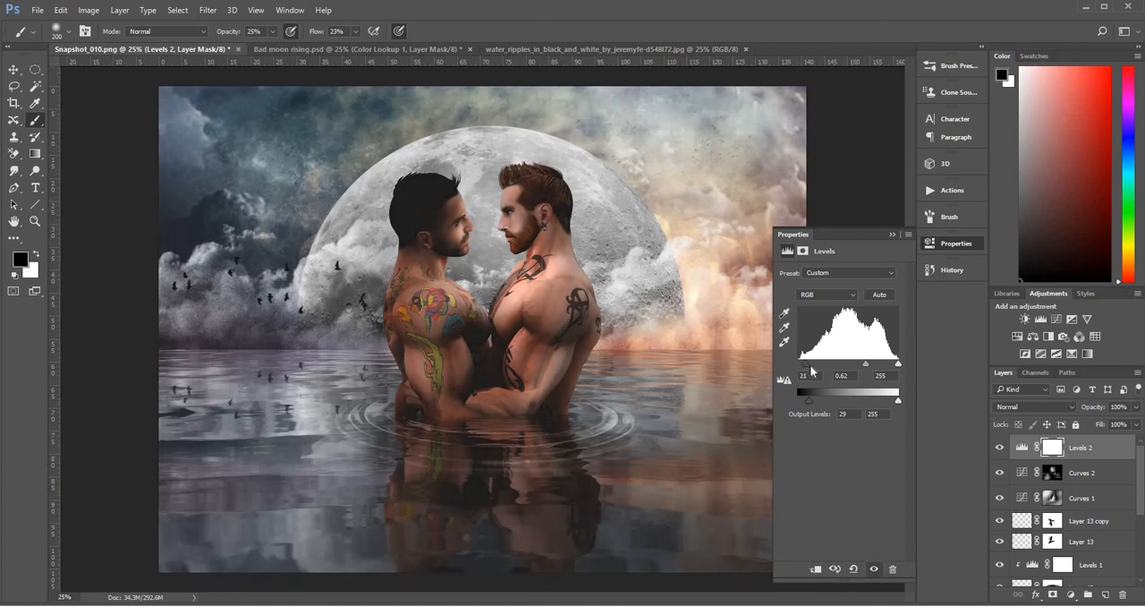
left_click_drag(867, 367, 864, 366)
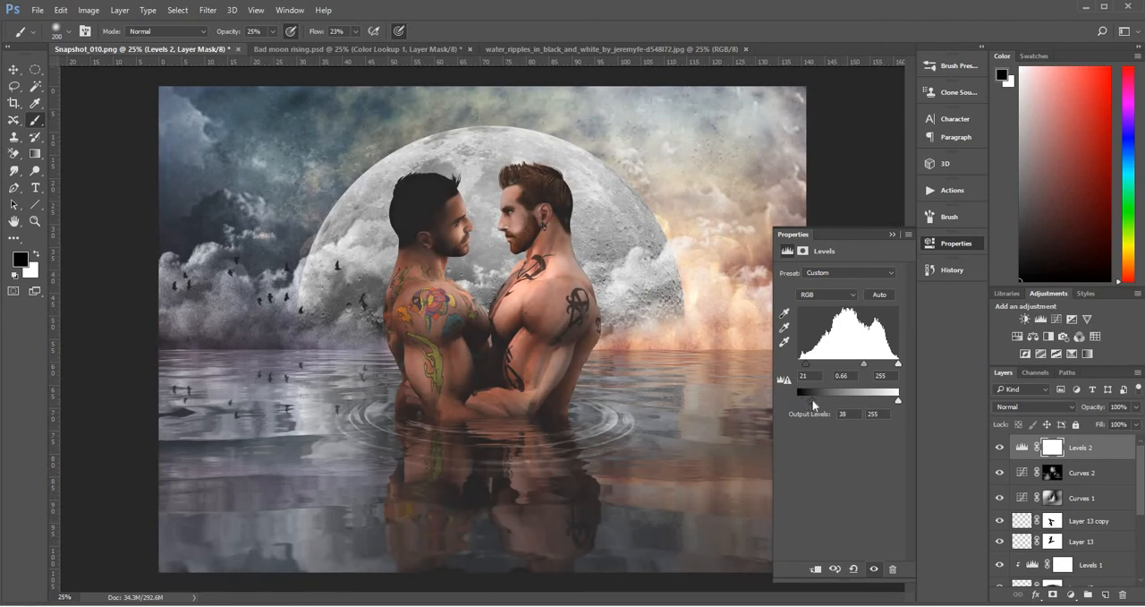
left_click_drag(812, 400, 811, 401)
left_click(893, 233)
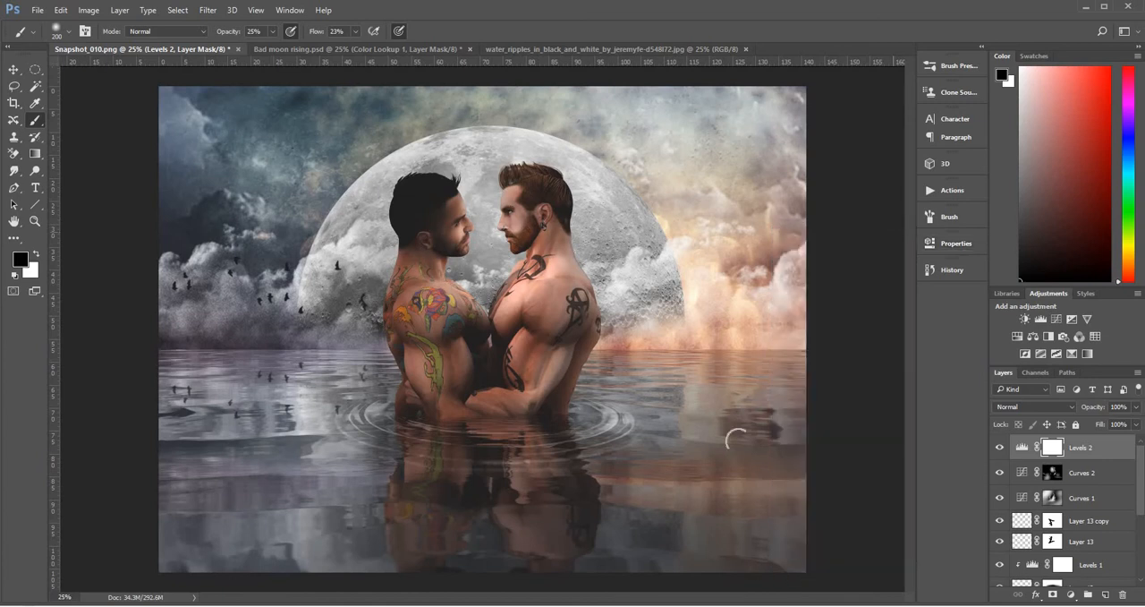
Add a Color Lookup adjustment layer on top and load the Candlelight.CUBE 3D LUT
left_click(1073, 596)
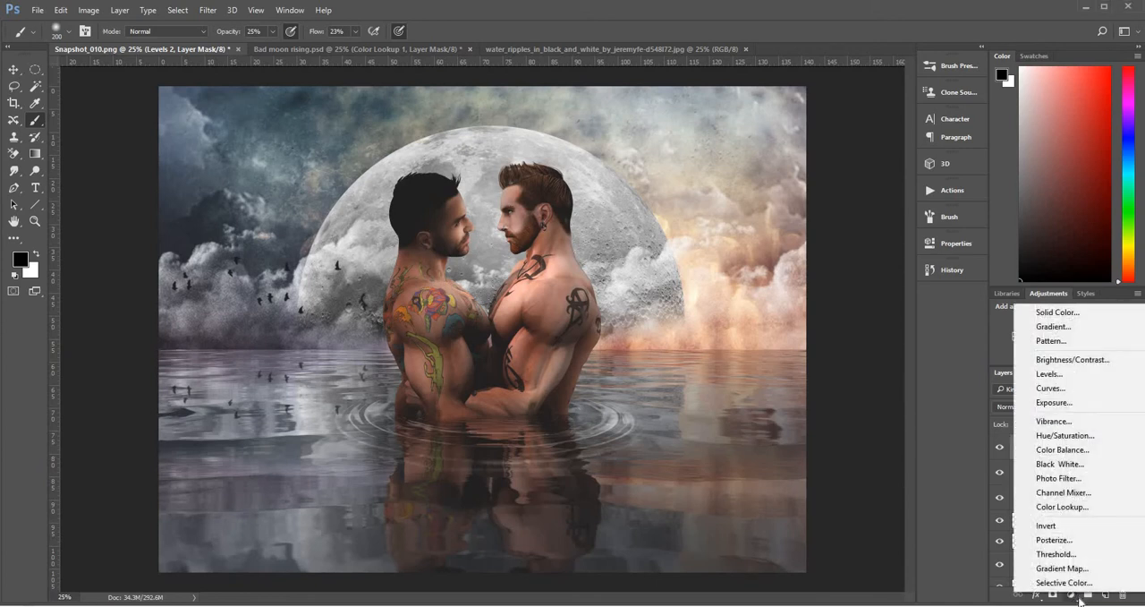
left_click(1070, 509)
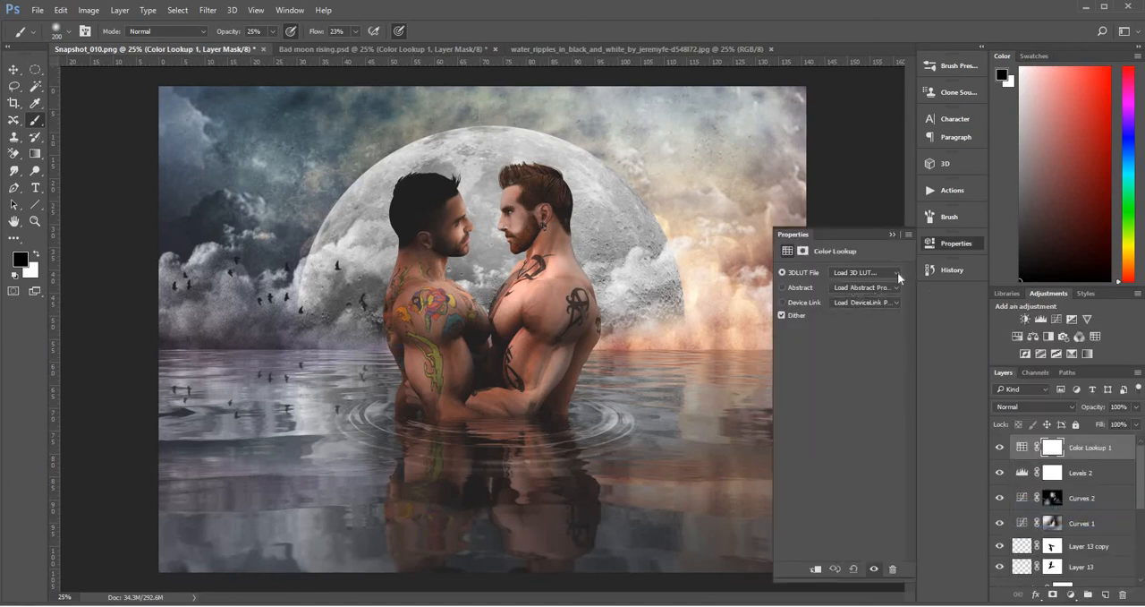
left_click(895, 271)
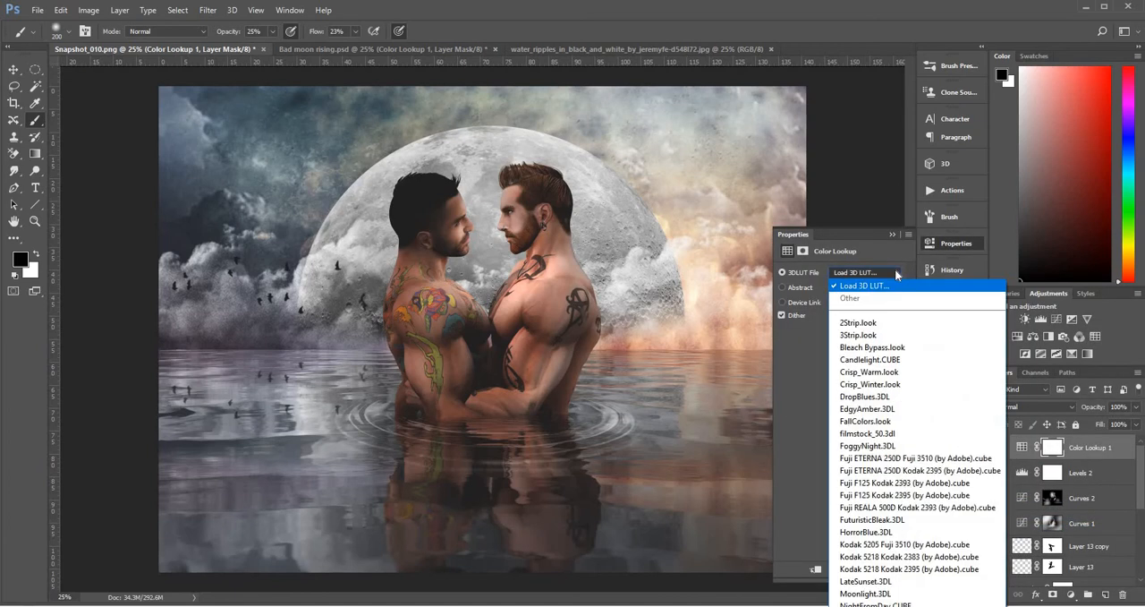
left_click(890, 359)
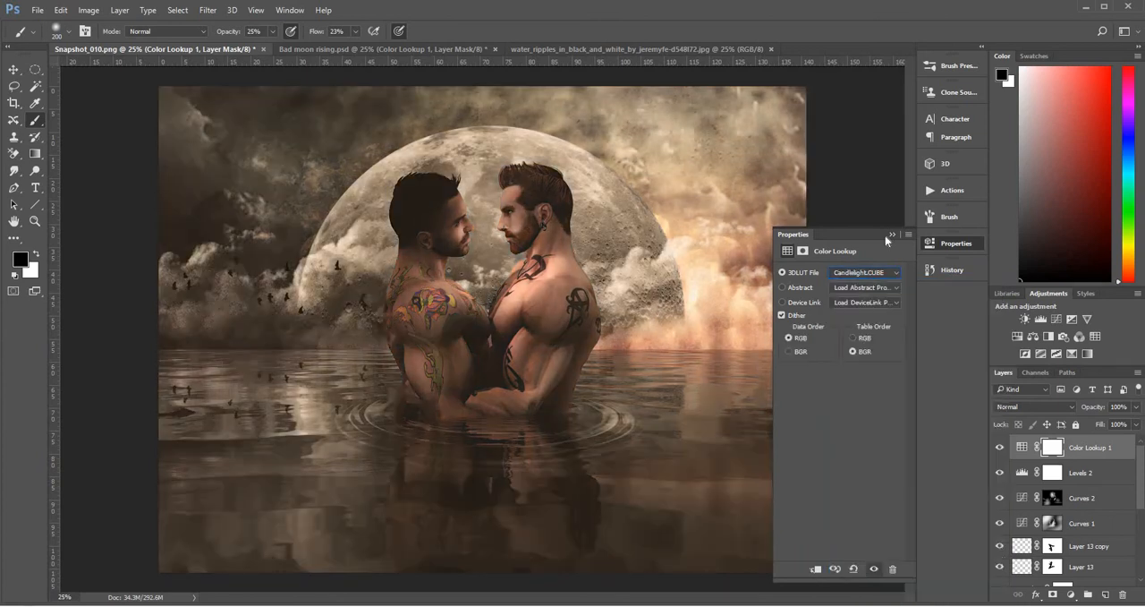
left_click(891, 234)
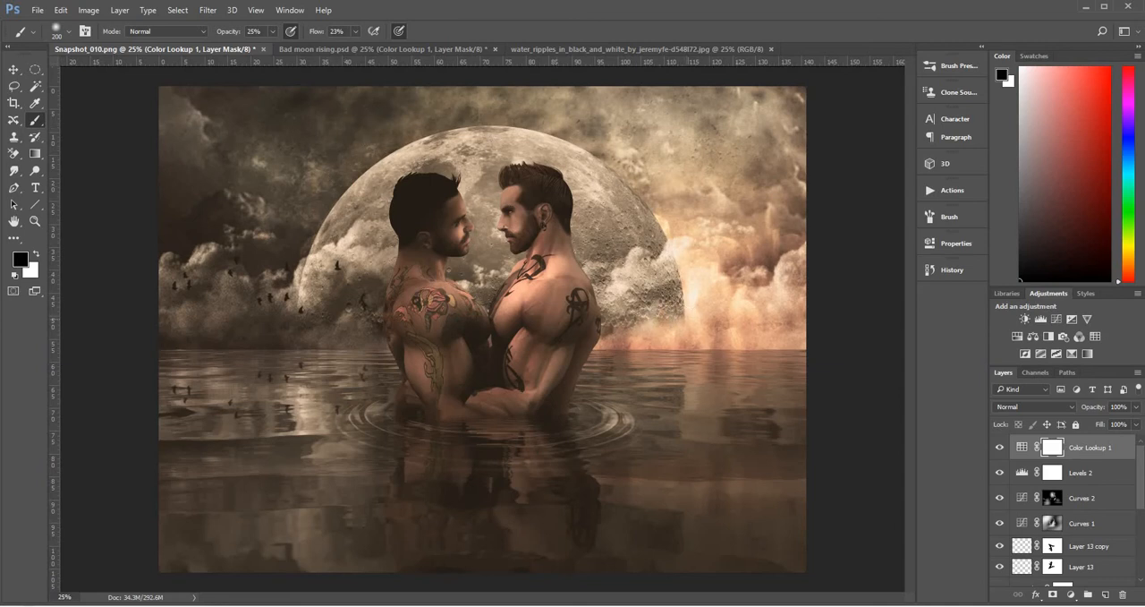
Apply the merged RGB image to the Color Lookup mask with Multiply at 100% opacity, and compare the layer hidden and shown
left_click(60, 10)
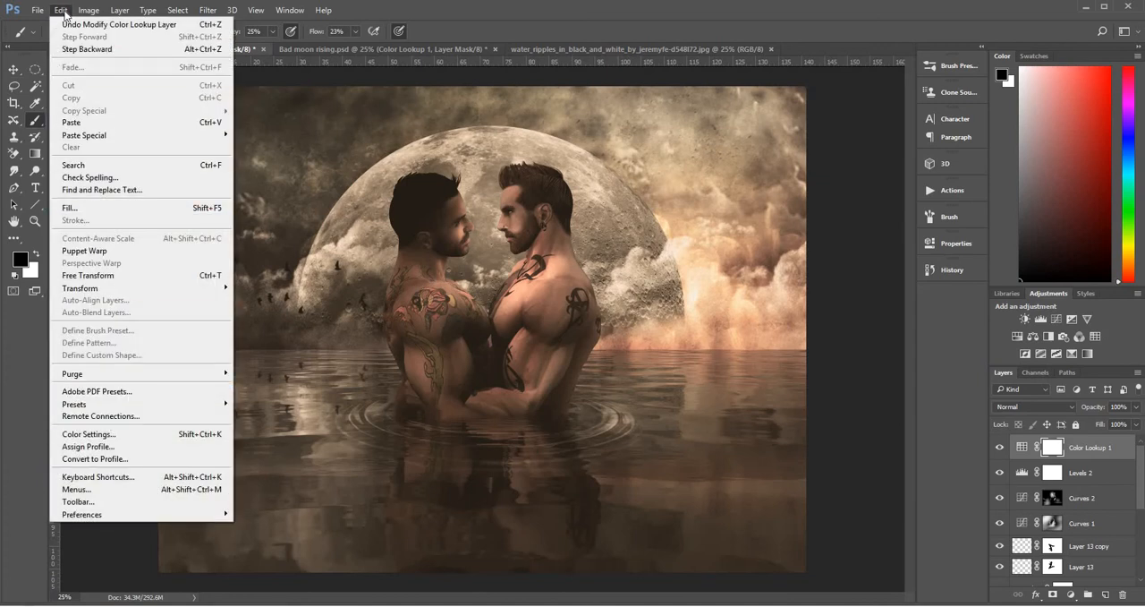
mouse_move(98, 12)
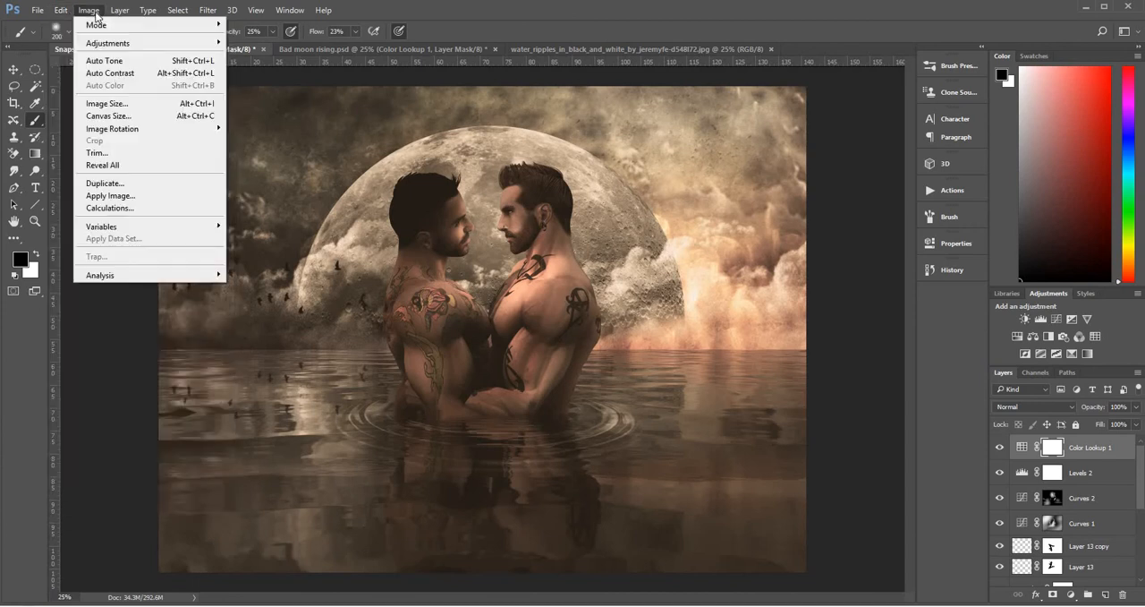
left_click(130, 196)
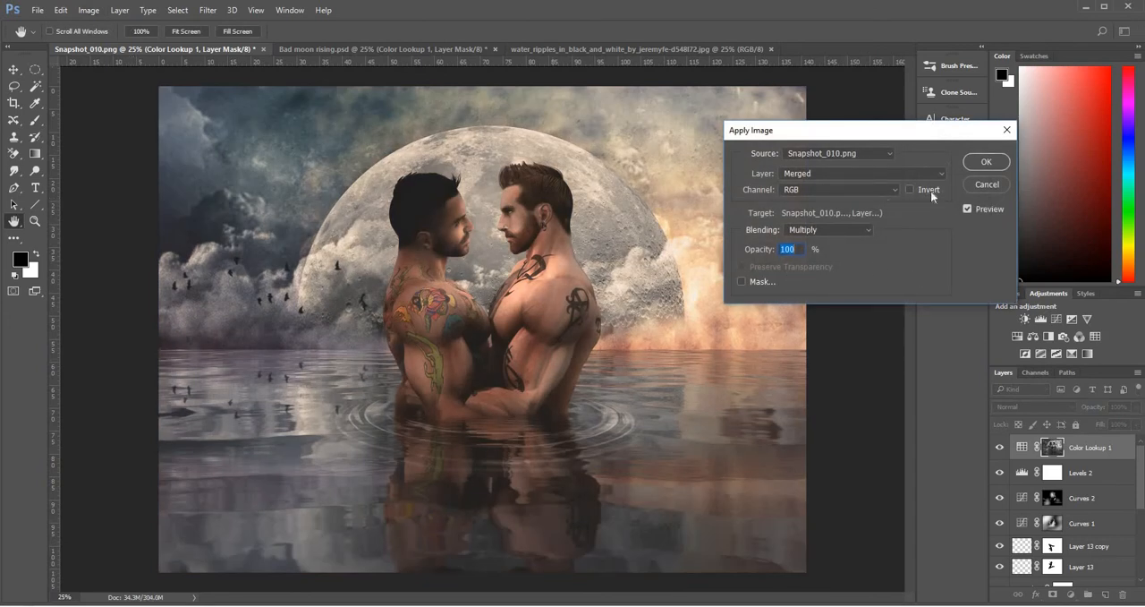
left_click(987, 162)
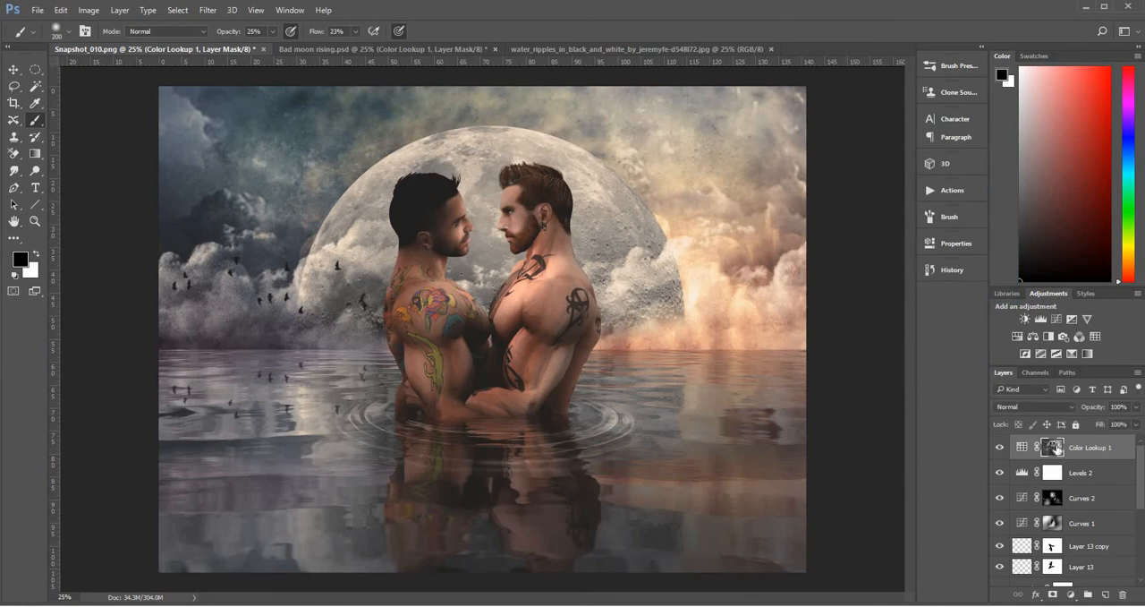
left_click(1002, 449)
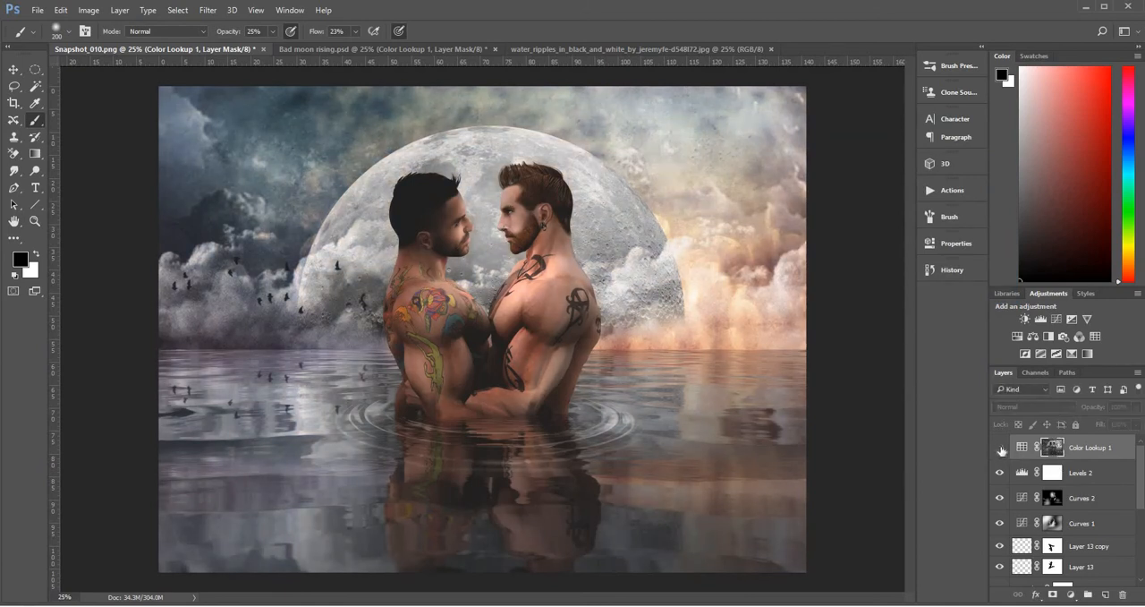
left_click(1001, 449)
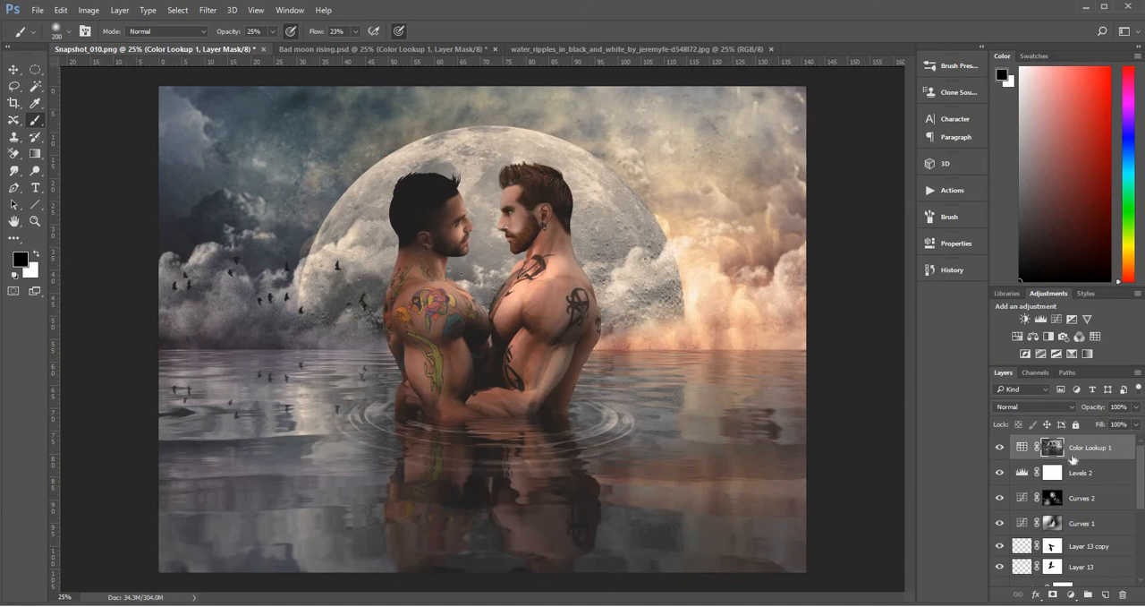
Duplicate the Color Lookup 1 layer and set the copy's blend mode to Soft Light
left_click(1100, 452)
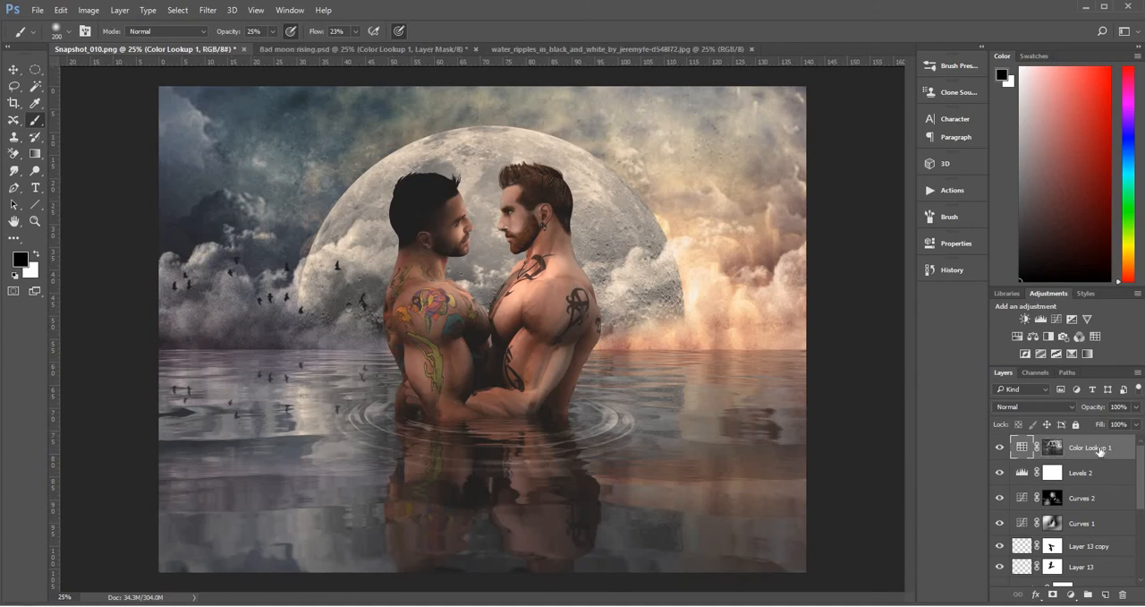
key("ctrl+j")
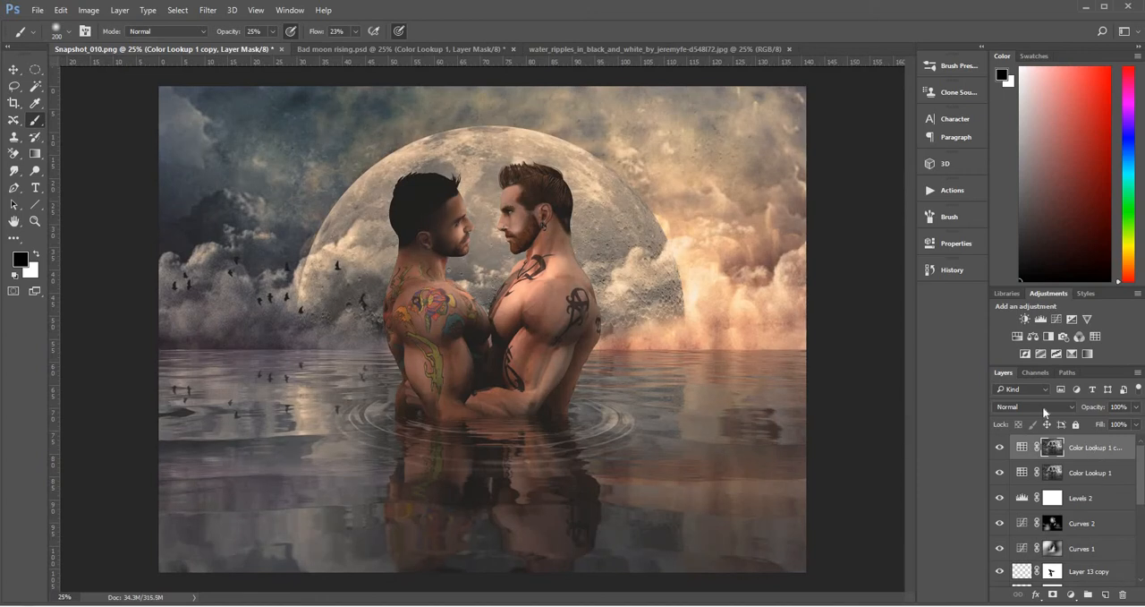
left_click(1038, 407)
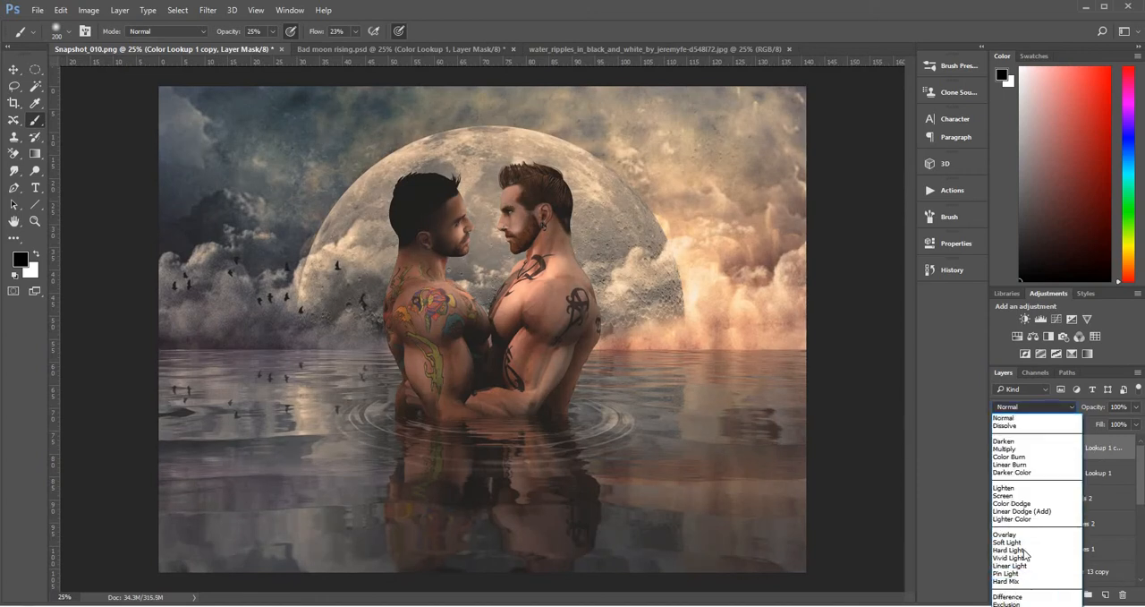
left_click(1029, 542)
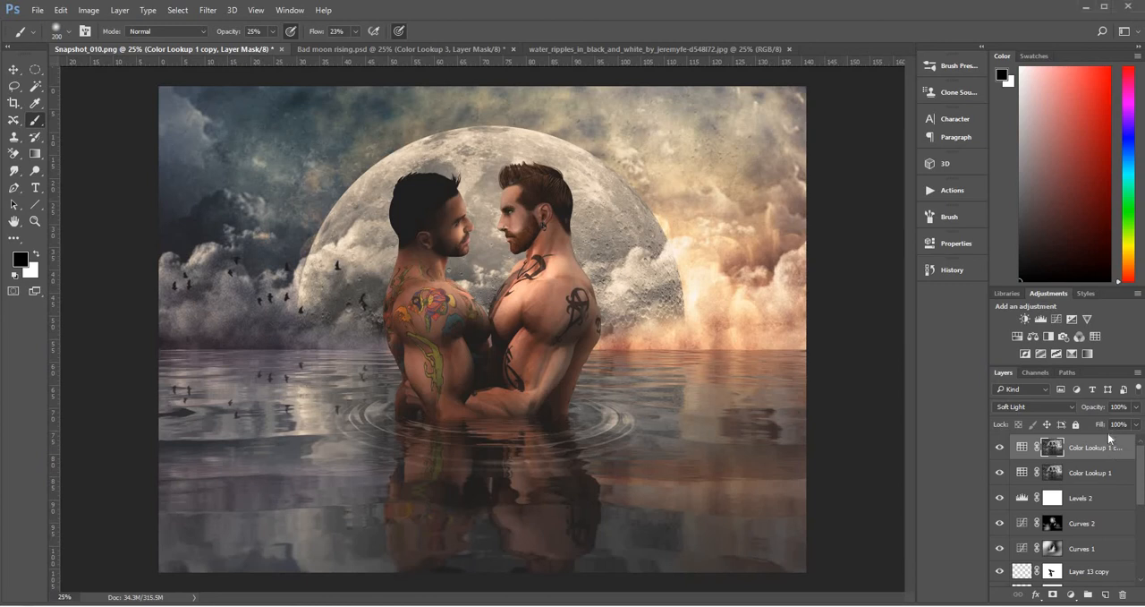
Duplicate the Soft Light Color Lookup copy and set the new copy to Overlay at 38% opacity
key("ctrl+j")
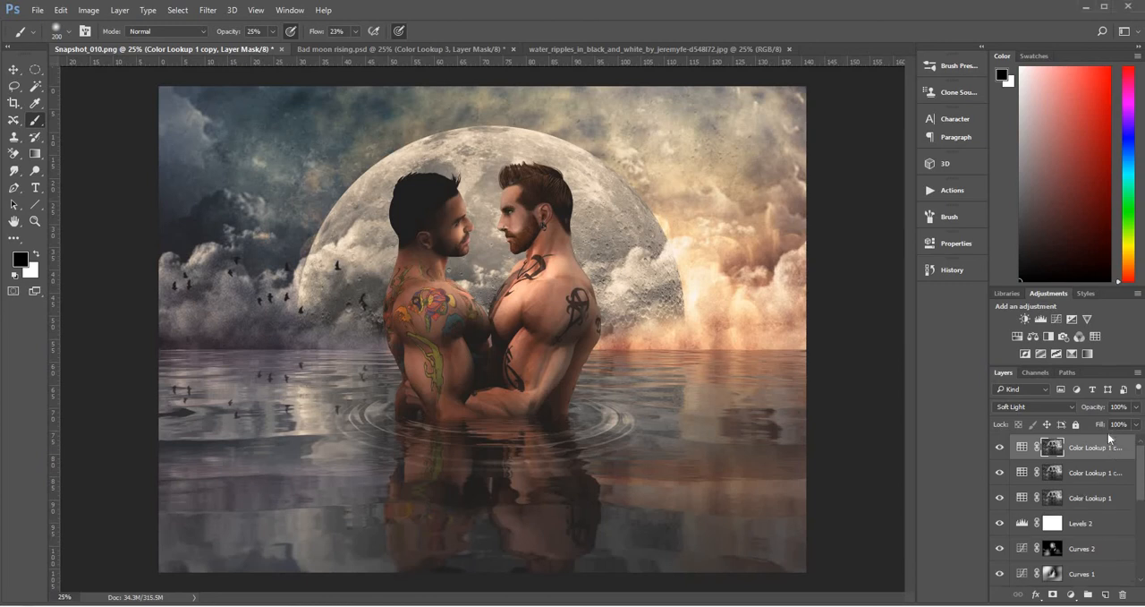
left_click(1041, 407)
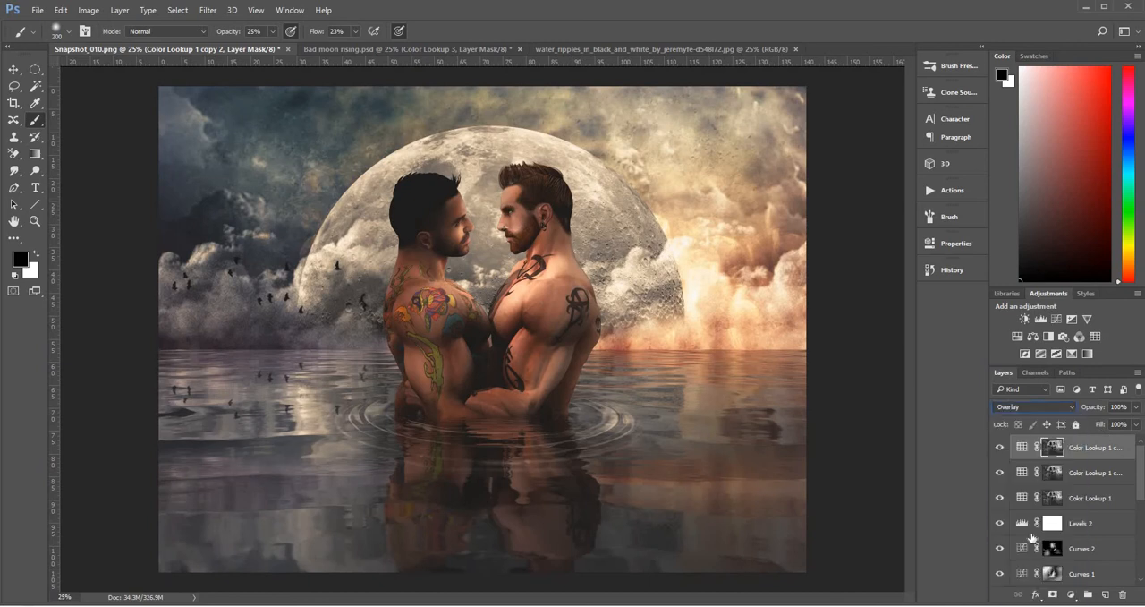
left_click(1032, 535)
left_click_drag(1135, 407, 1100, 423)
Compare the image with Color Lookup 1 and Levels 2 each hidden and shown
left_click(1000, 498)
left_click(1001, 499)
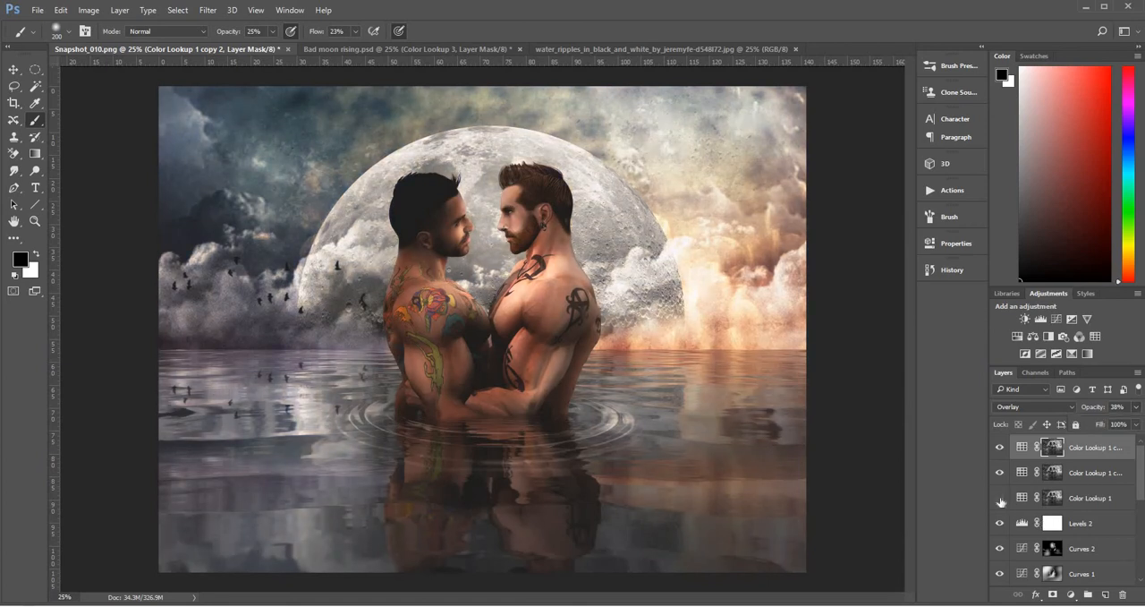
left_click(1001, 499)
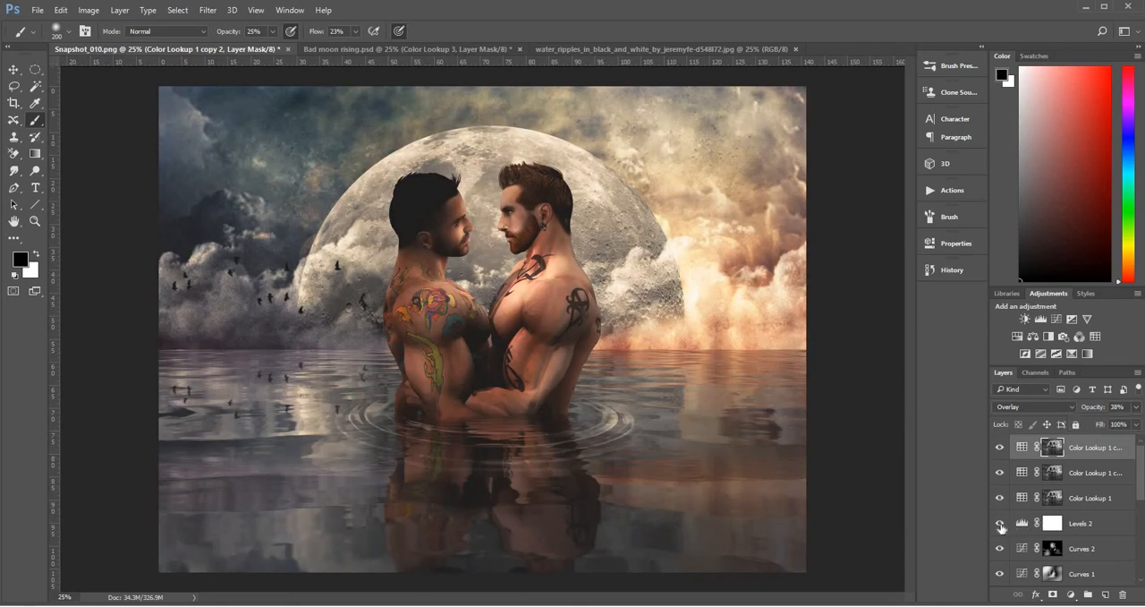
left_click(1002, 524)
left_click(1001, 525)
Add a new Color Lookup adjustment layer on top and load the Crisp_Warm.look 3D LUT
left_click(1072, 596)
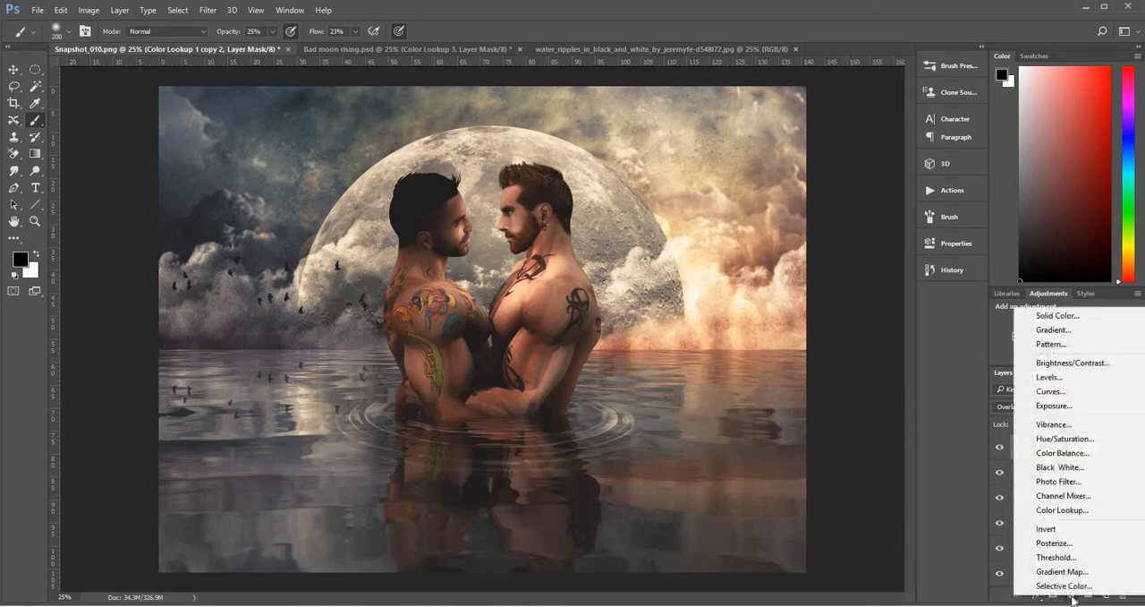
left_click(1056, 512)
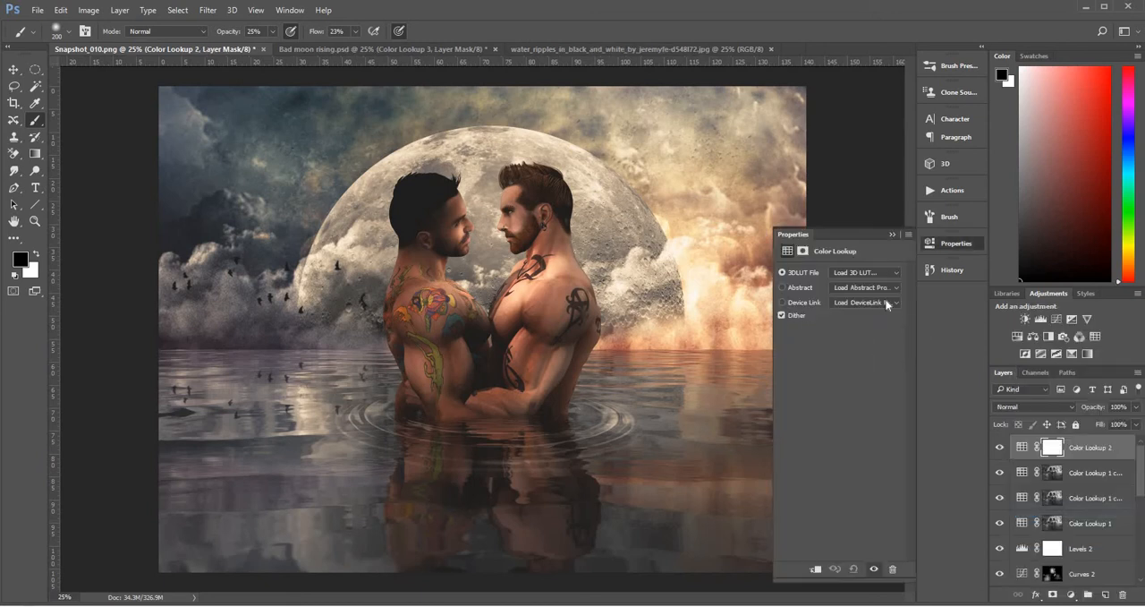
left_click(885, 274)
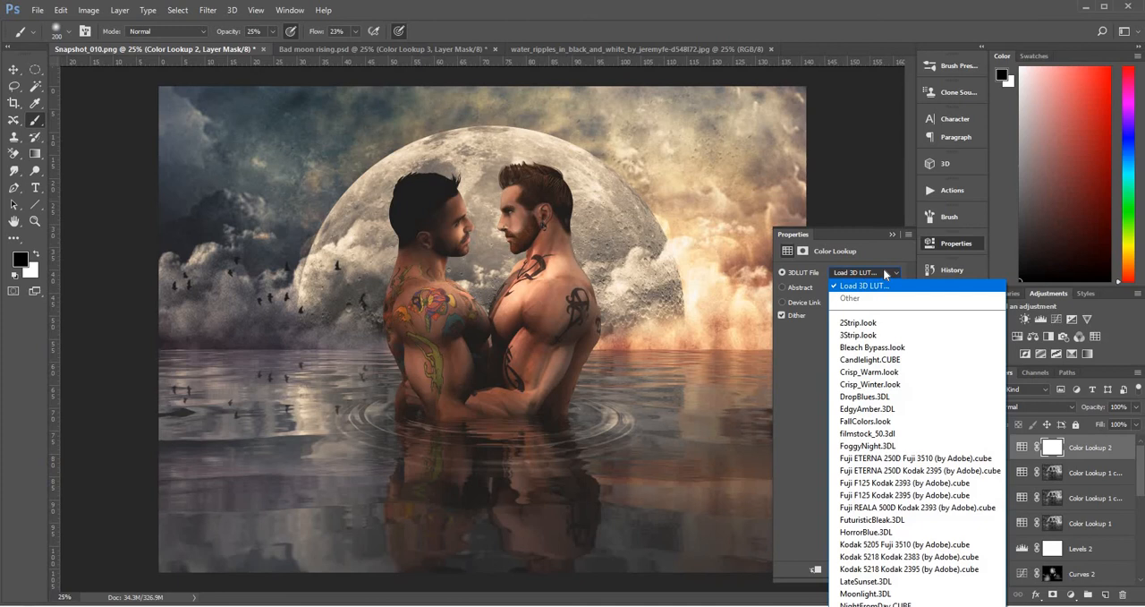
left_click(892, 374)
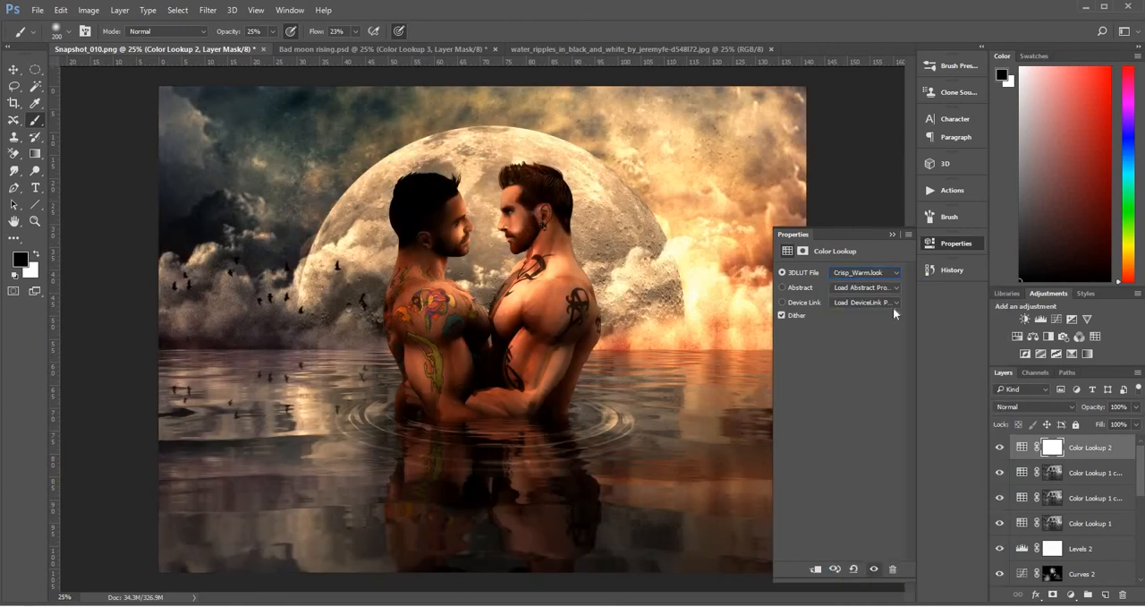
left_click(892, 234)
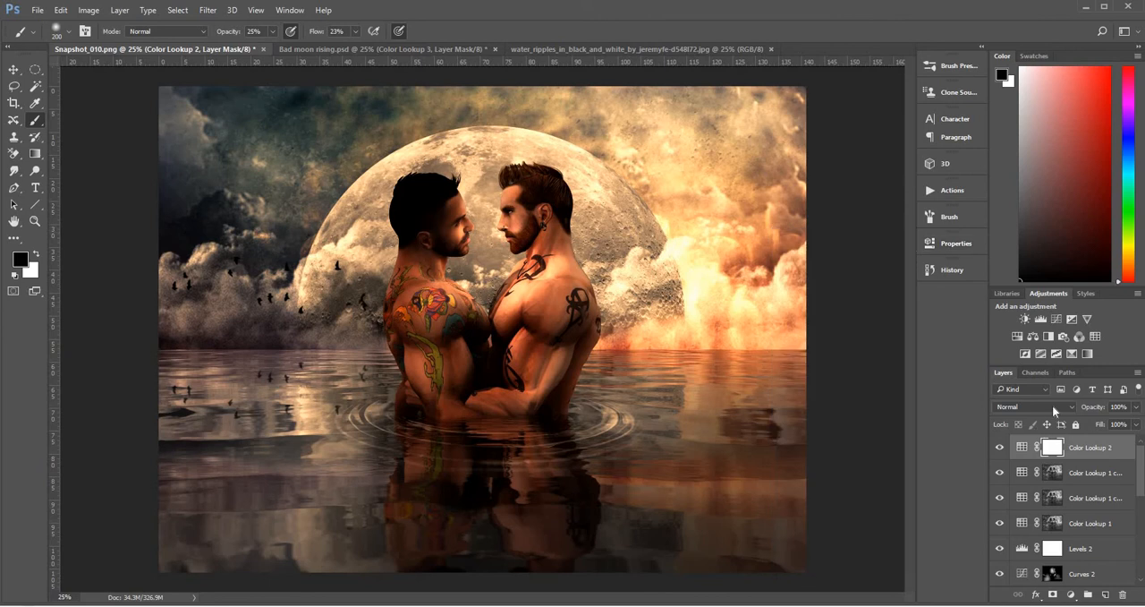
Set the Crisp_Warm Color Lookup layer to Screen blending at 35% opacity
left_click(1052, 407)
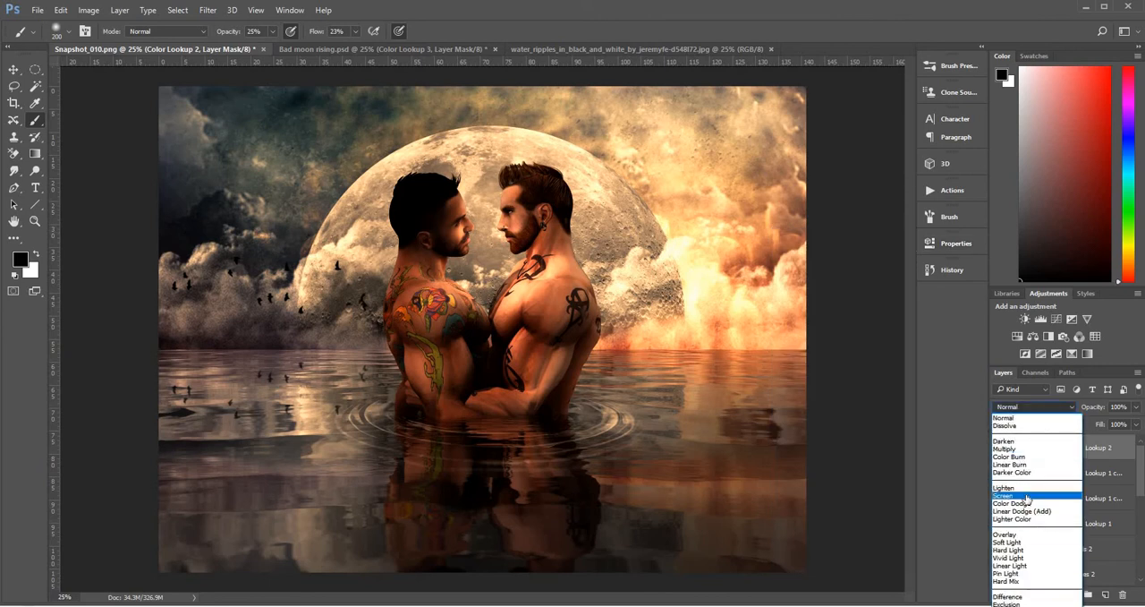
left_click(1027, 495)
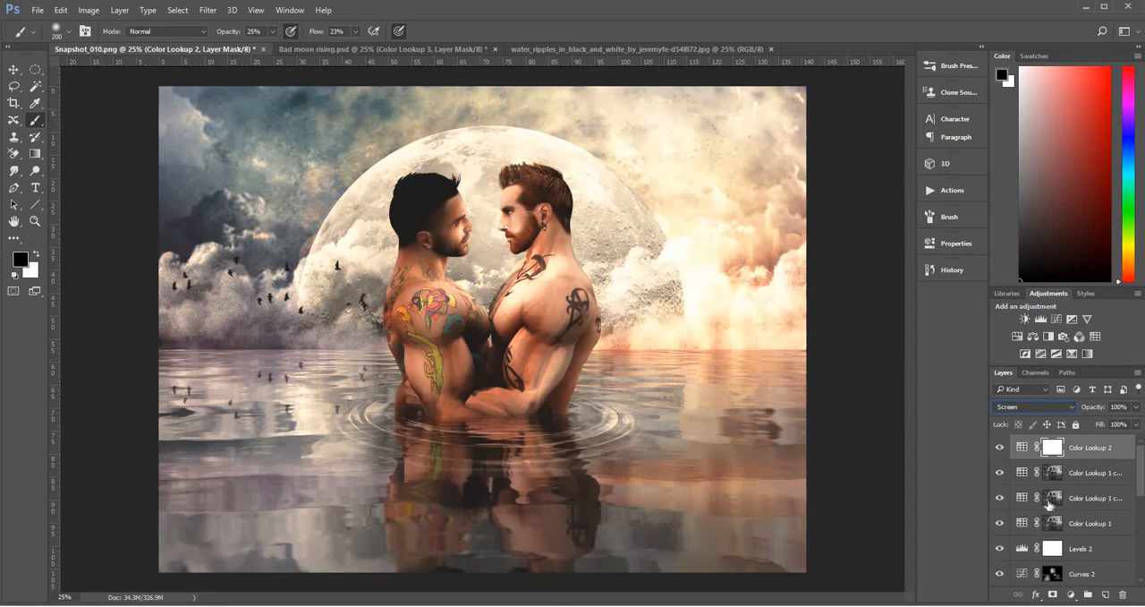
left_click(1136, 407)
left_click_drag(1136, 427, 1095, 426)
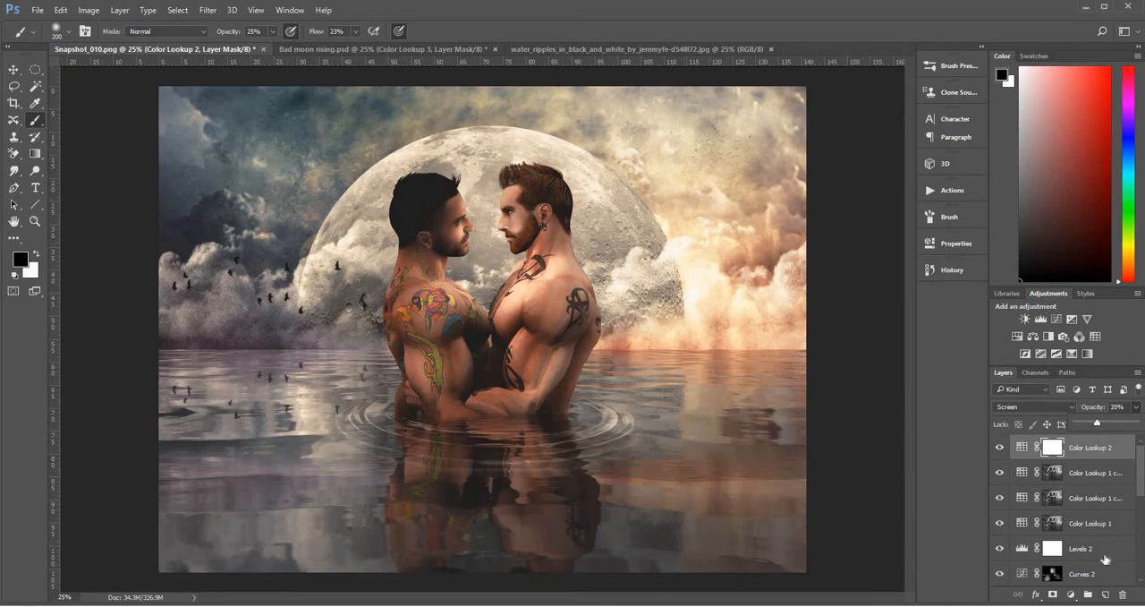
Compare the image with Levels 2 hidden and shown, and reduce the Levels 2 layer's opacity to 66%
left_click(1022, 549)
left_click(1023, 550)
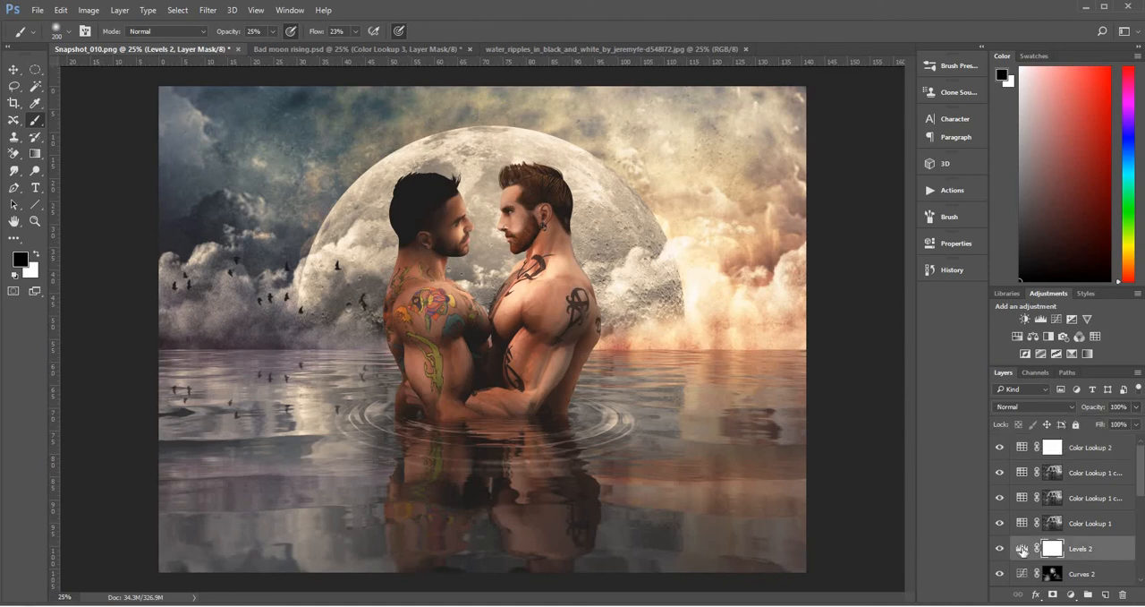
left_click(1023, 549)
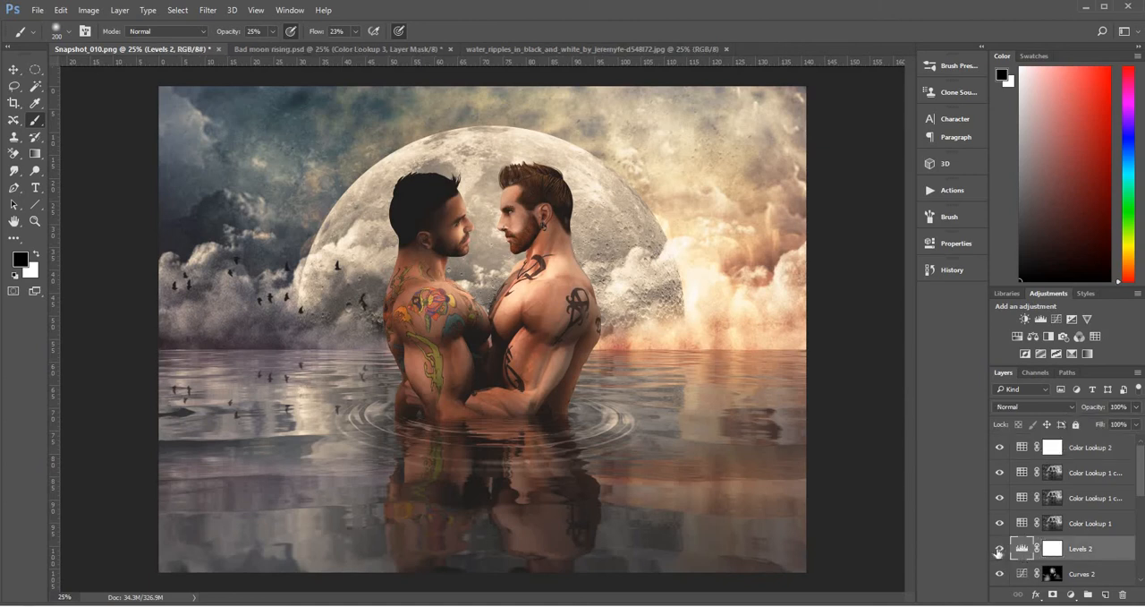
left_click(1000, 549)
left_click(1000, 549)
left_click(1136, 426)
left_click_drag(1137, 428, 1116, 427)
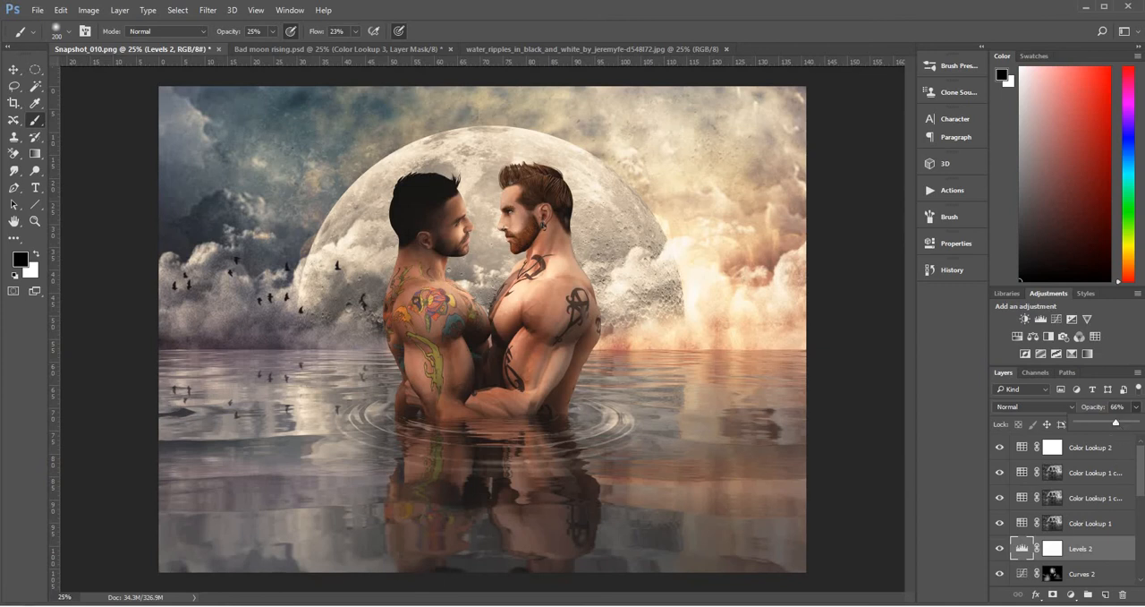
left_click(1142, 453)
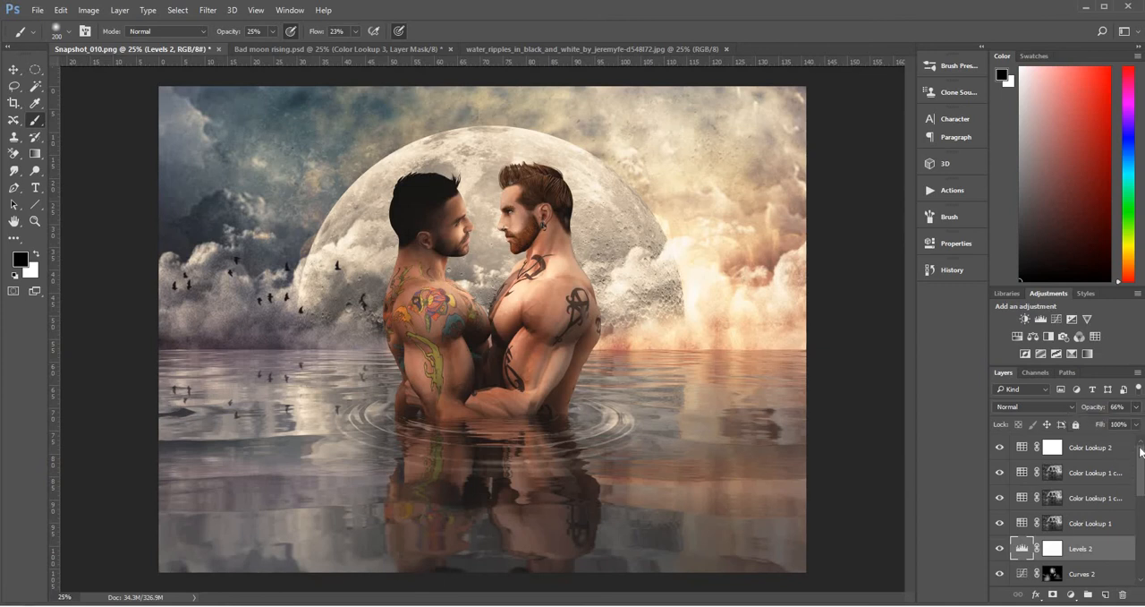
Add a Gradient Map adjustment layer above Color Lookup 2 using the Blue, Red, Yellow preset
left_click(1093, 449)
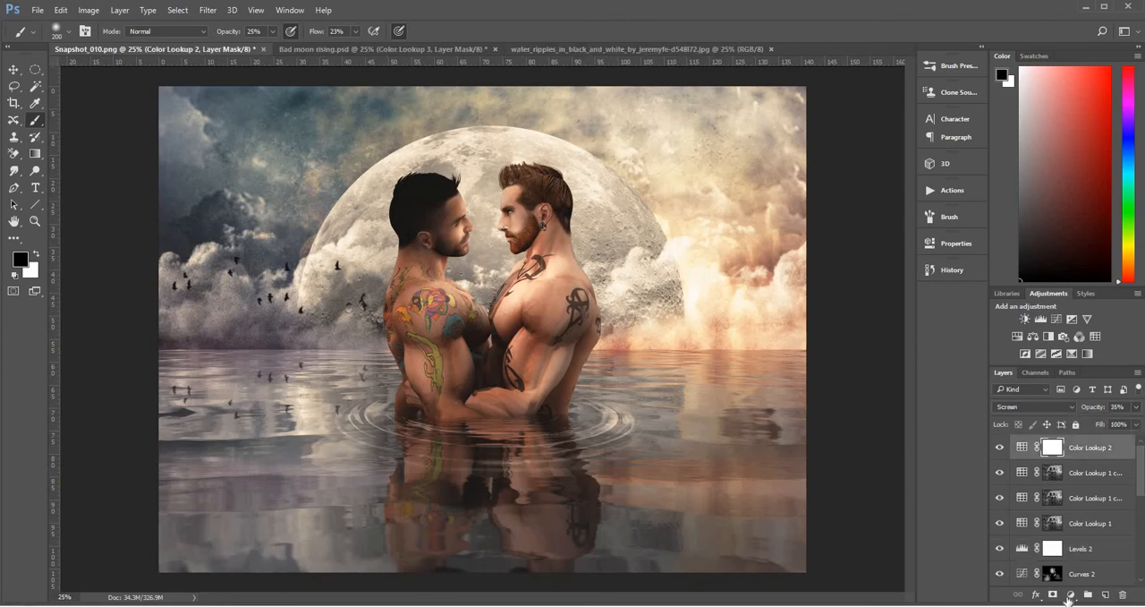
left_click(1073, 595)
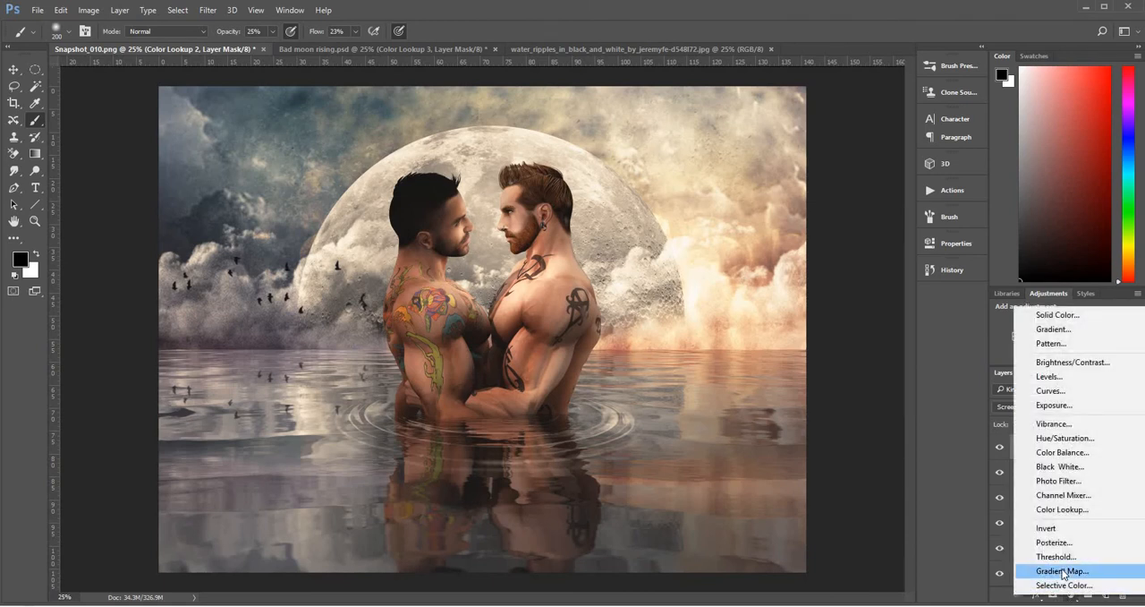
left_click(1064, 571)
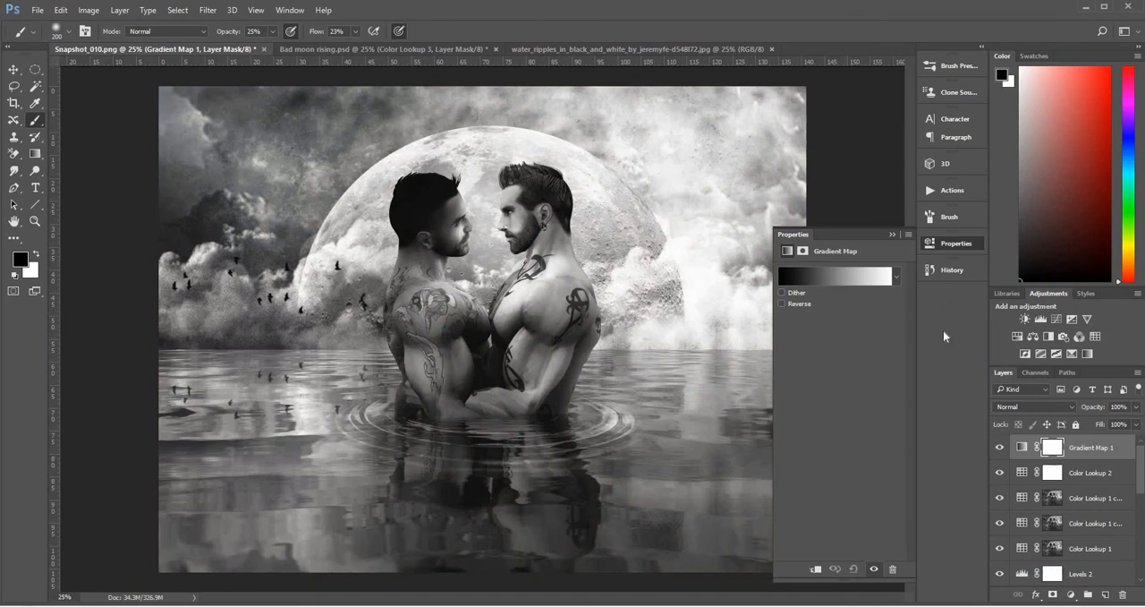
left_click(885, 285)
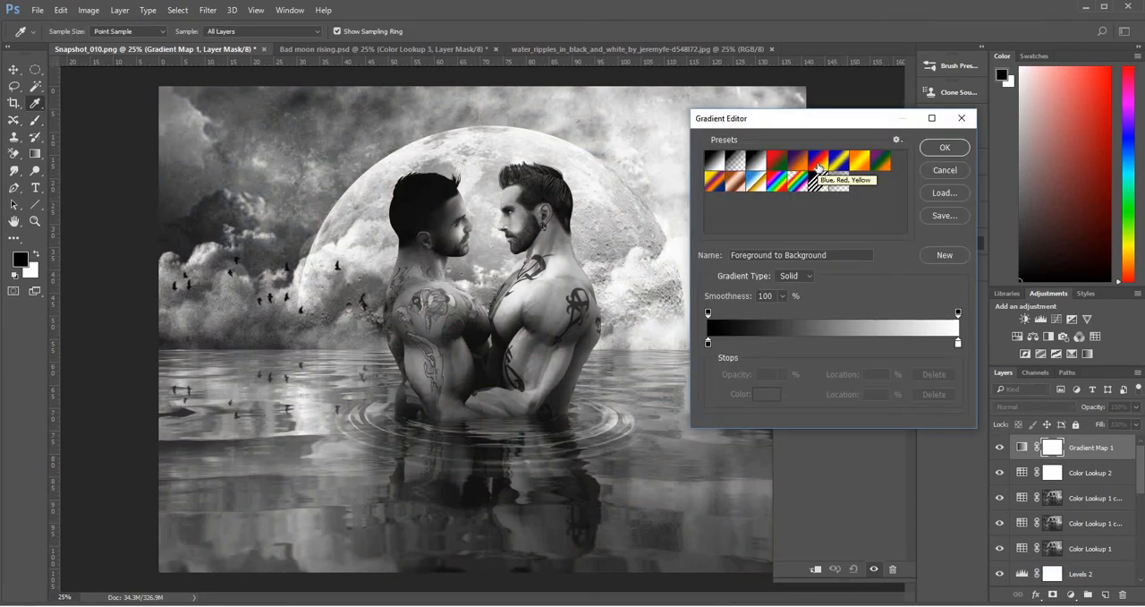
left_click(818, 165)
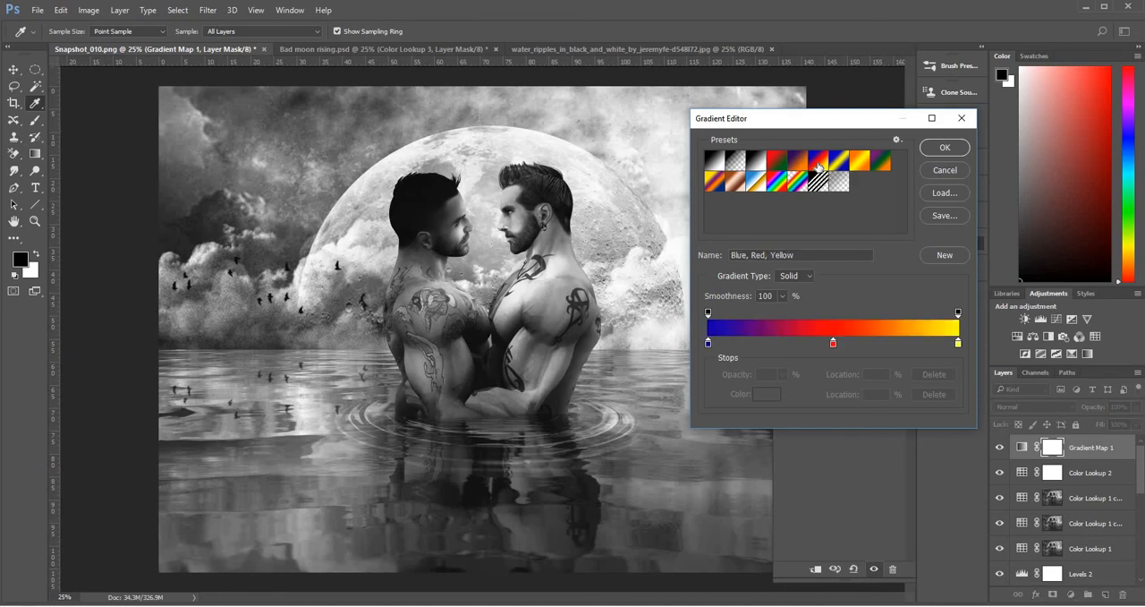
left_click(945, 148)
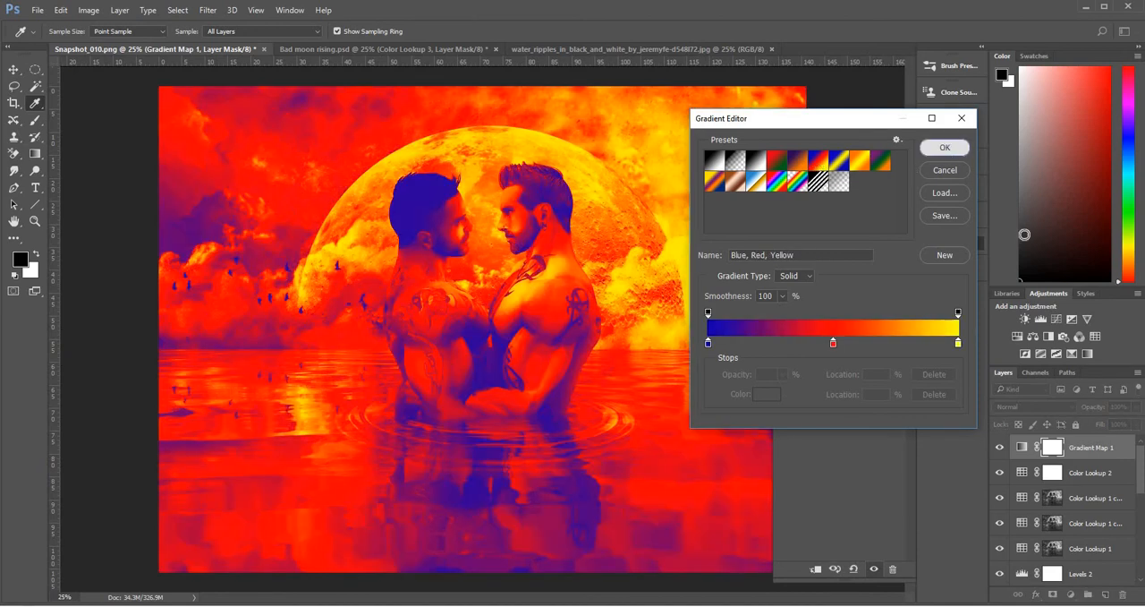
Set the Gradient Map layer to Hard Light blending at 5% opacity
left_click(1064, 406)
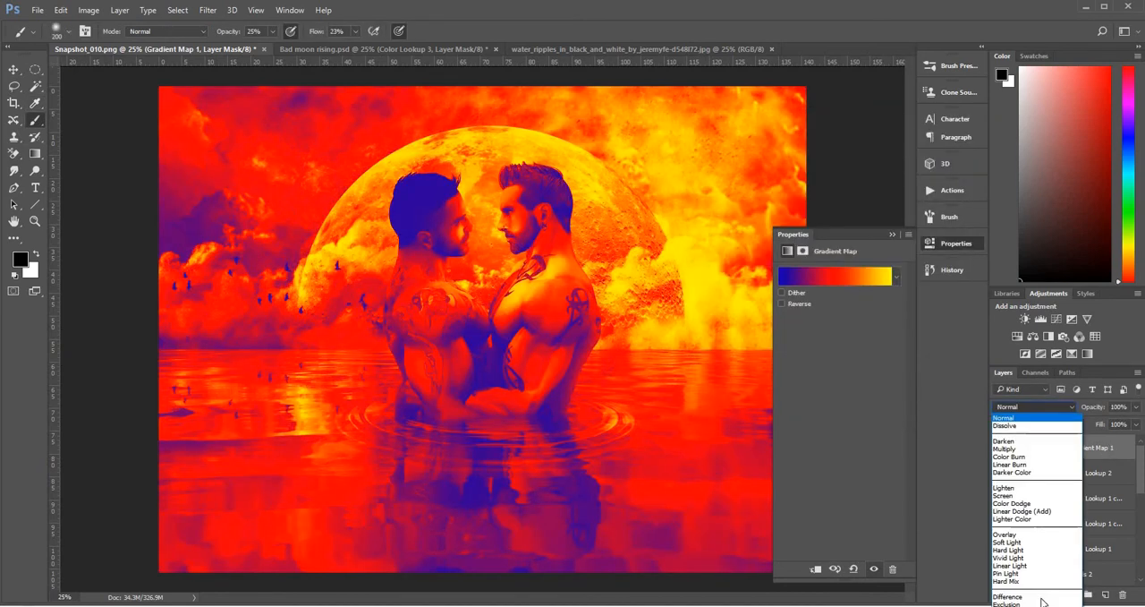
left_click(1038, 551)
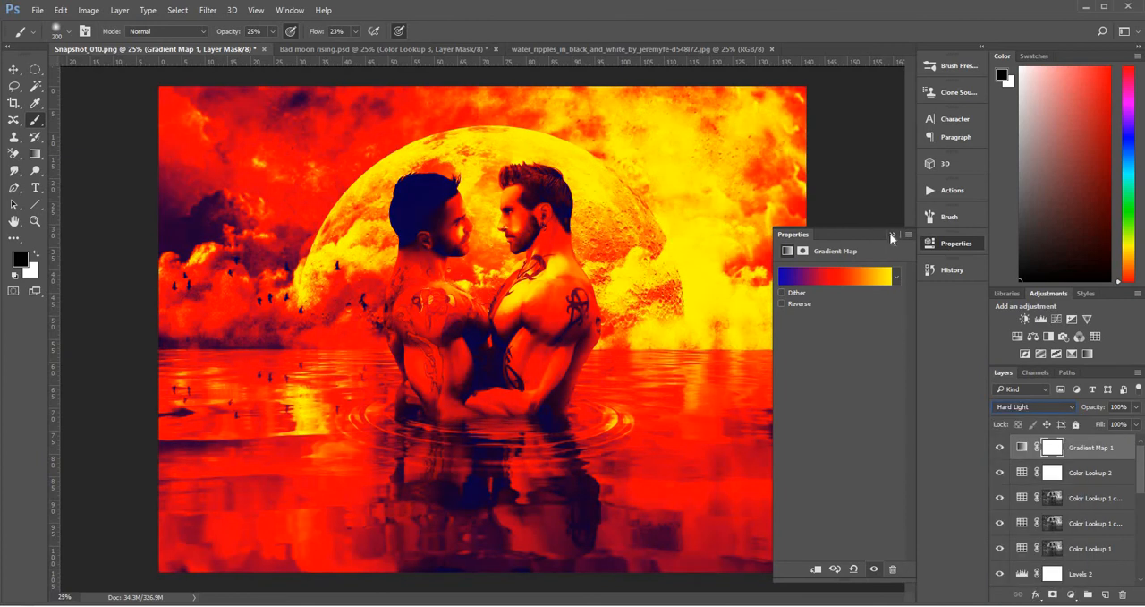
left_click(891, 236)
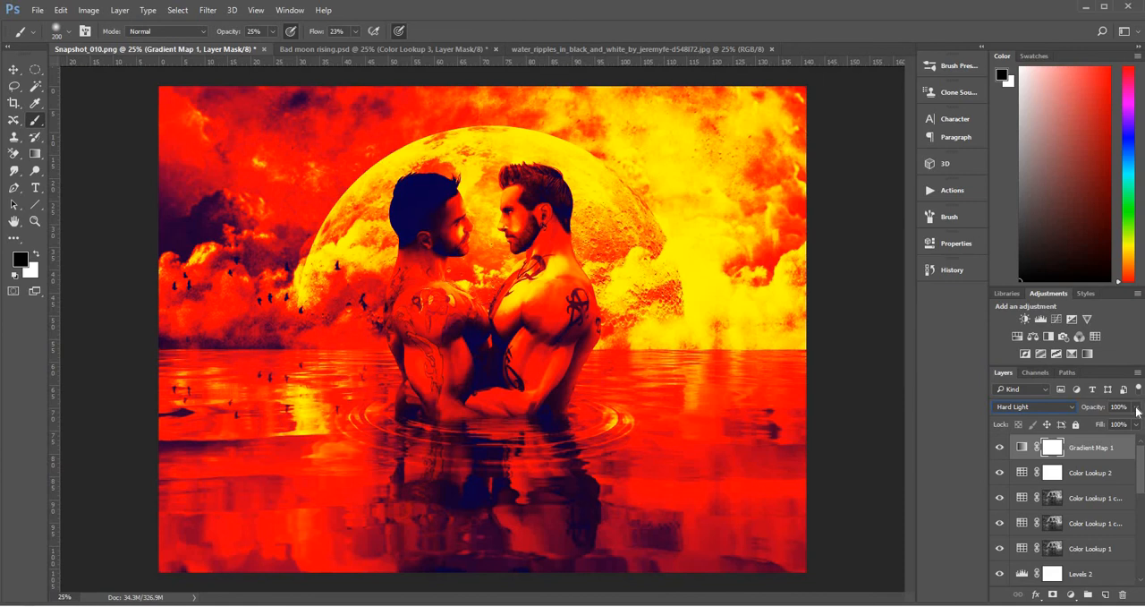
left_click(1137, 407)
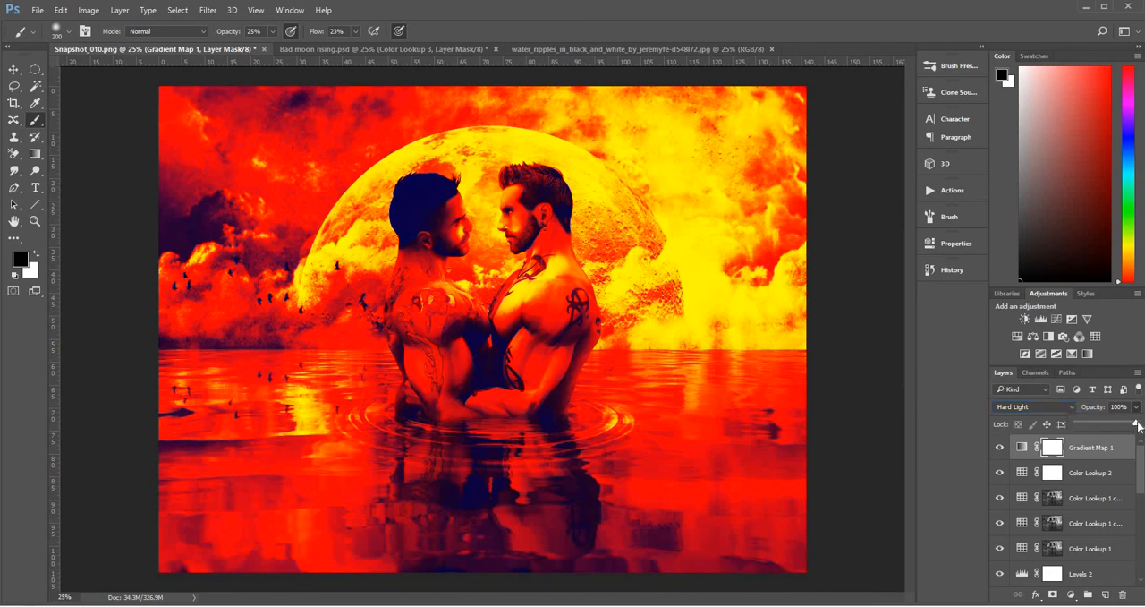
left_click_drag(1136, 426, 1102, 426)
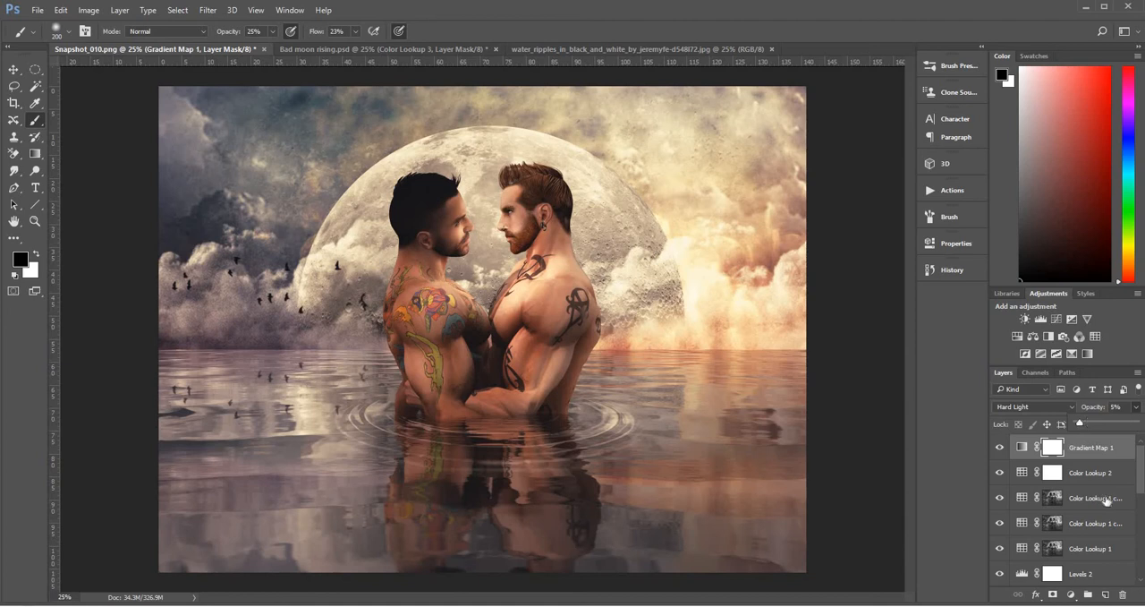
Add a dark blue (#101223) Solid Color fill layer above Gradient Map 1 and set its blending to Exclusion
left_click(1116, 454)
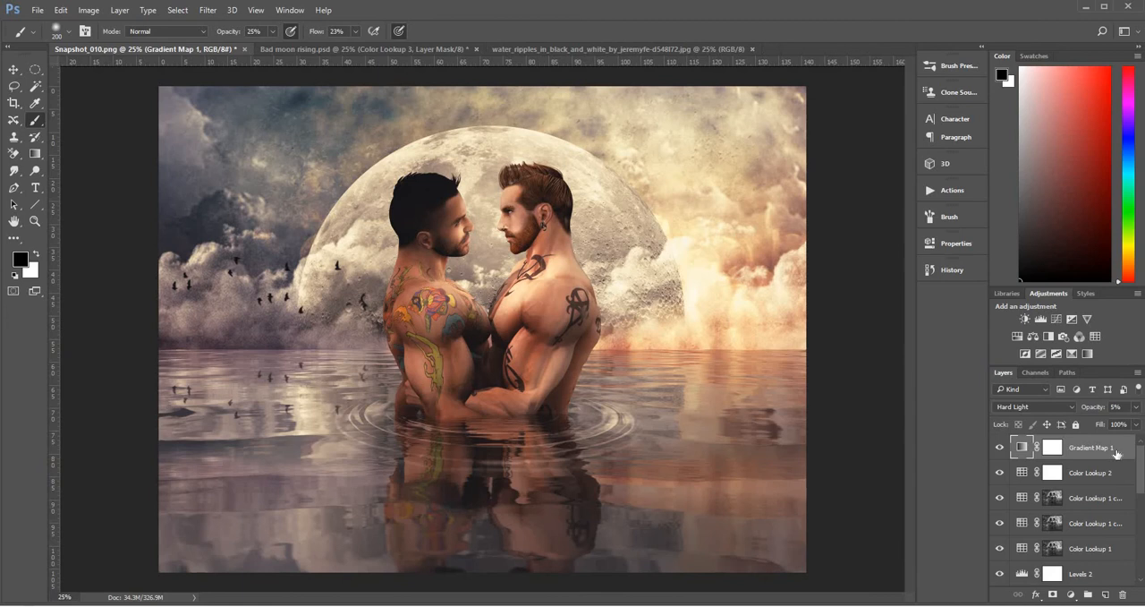
left_click(1072, 595)
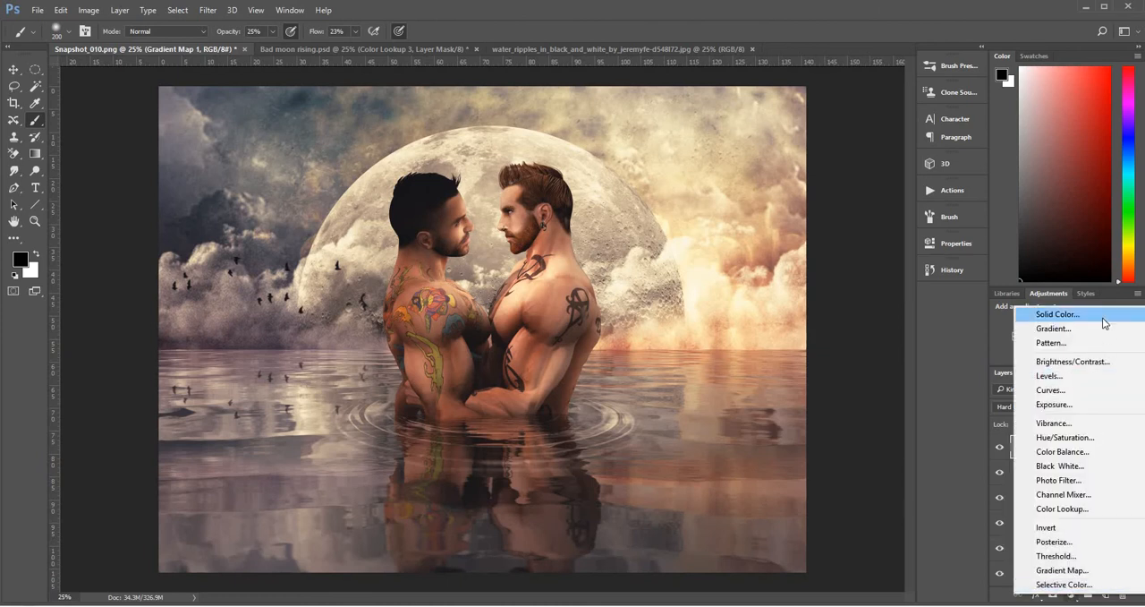
left_click(1106, 323)
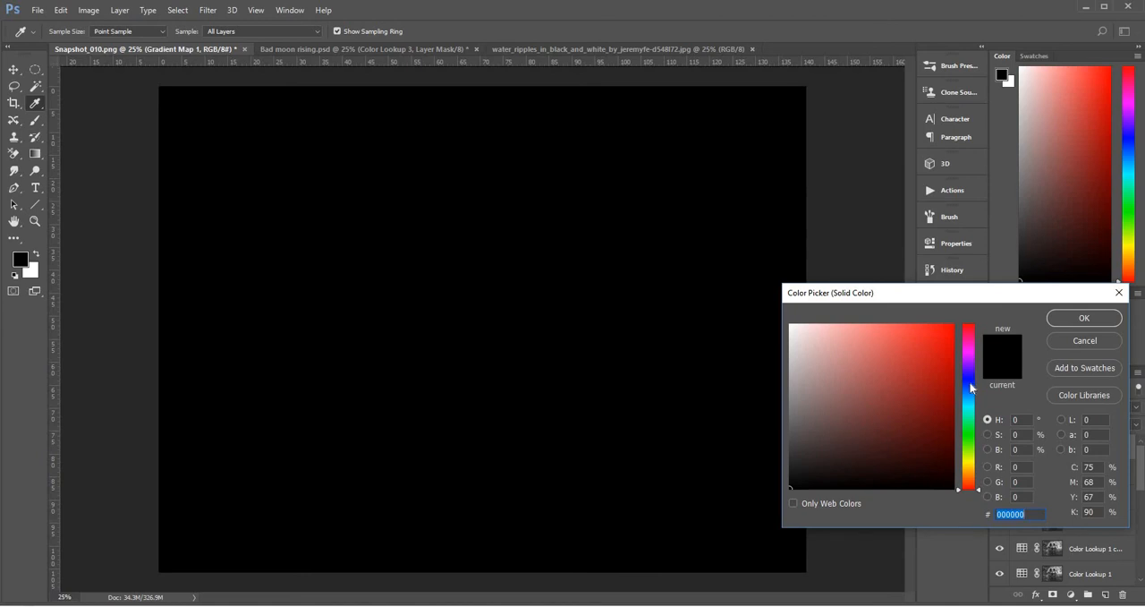
left_click(971, 384)
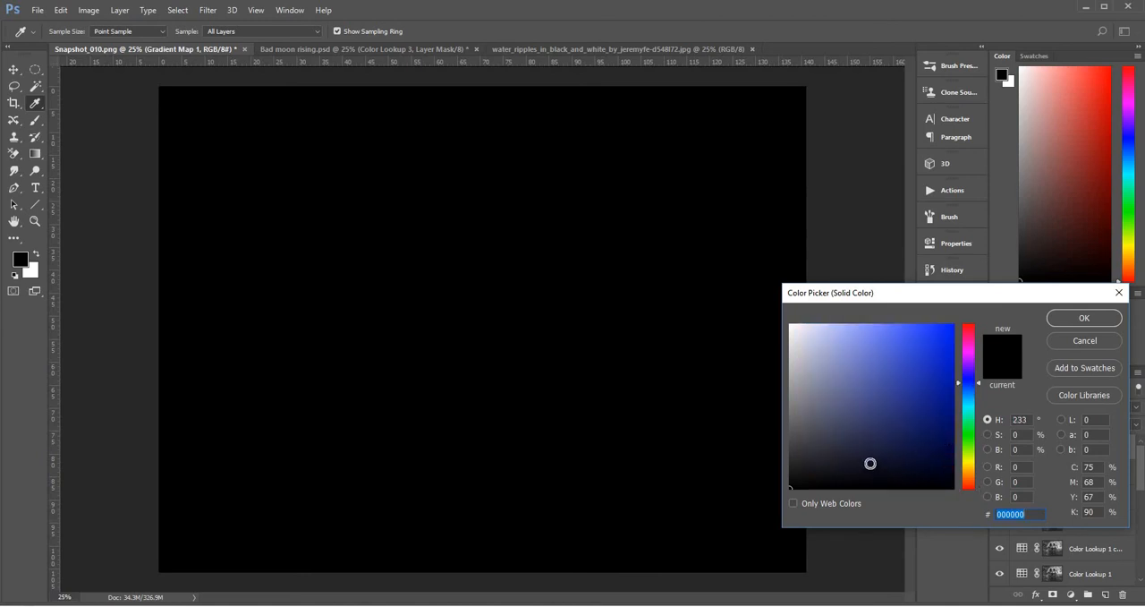
left_click_drag(870, 463, 878, 466)
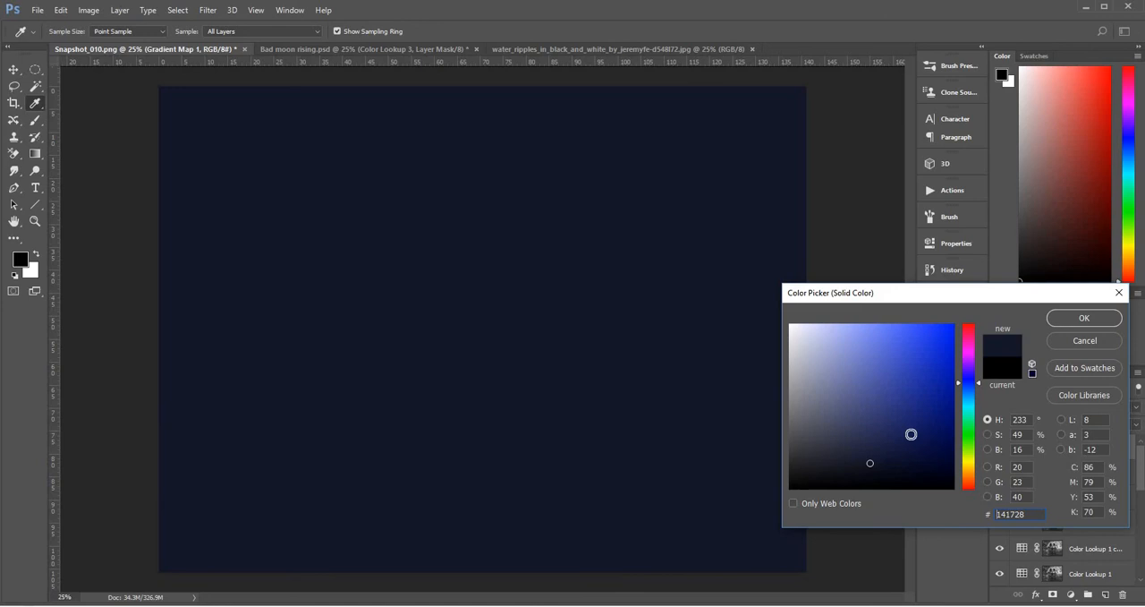
left_click(1083, 319)
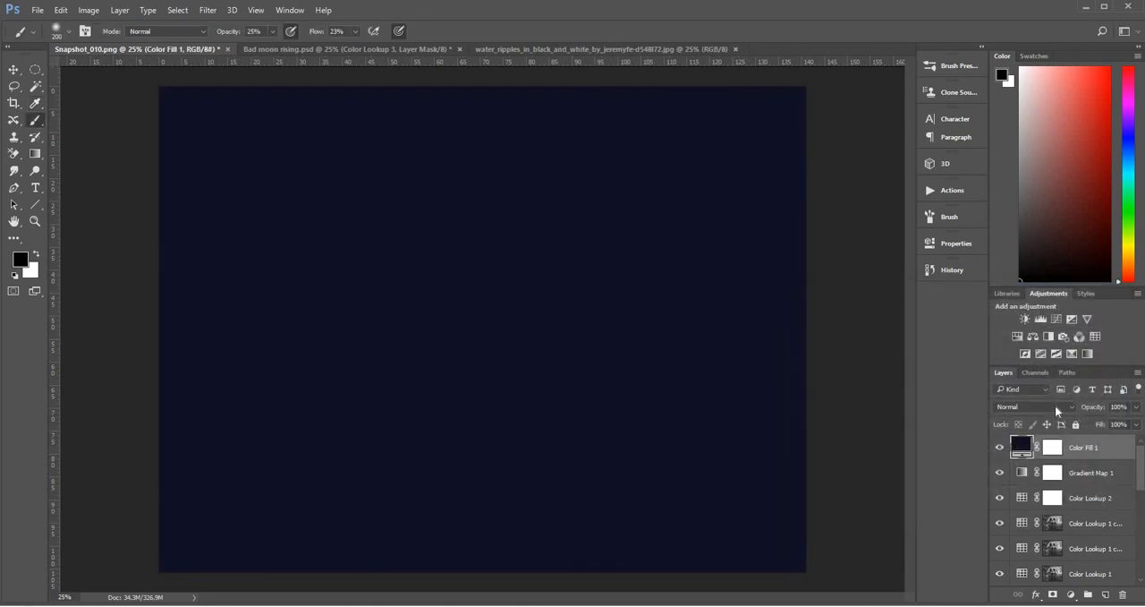
left_click(1055, 404)
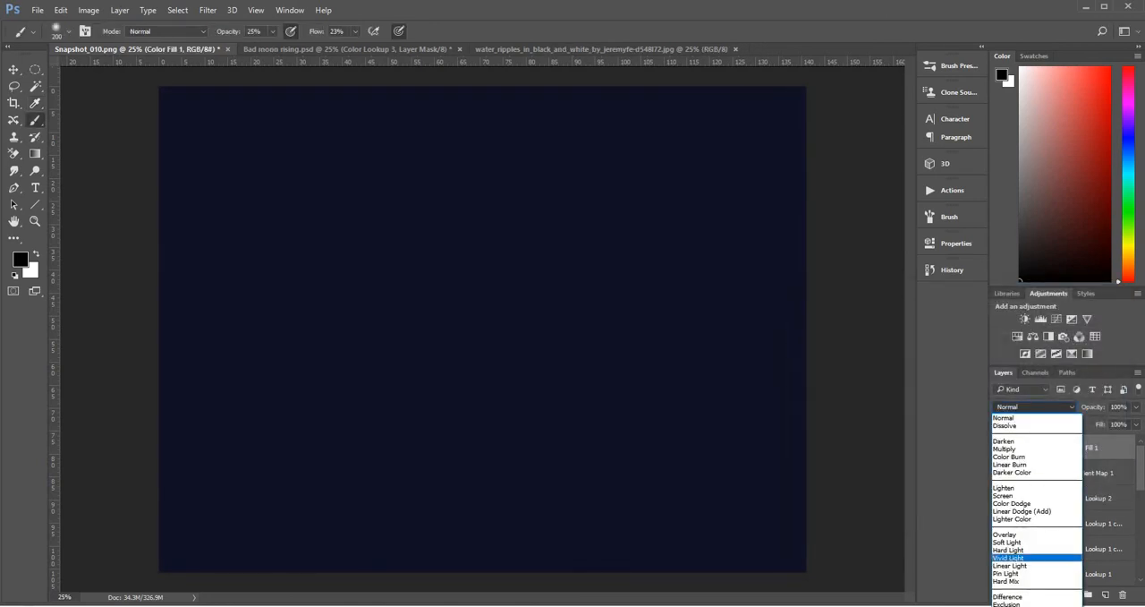
left_click(1030, 603)
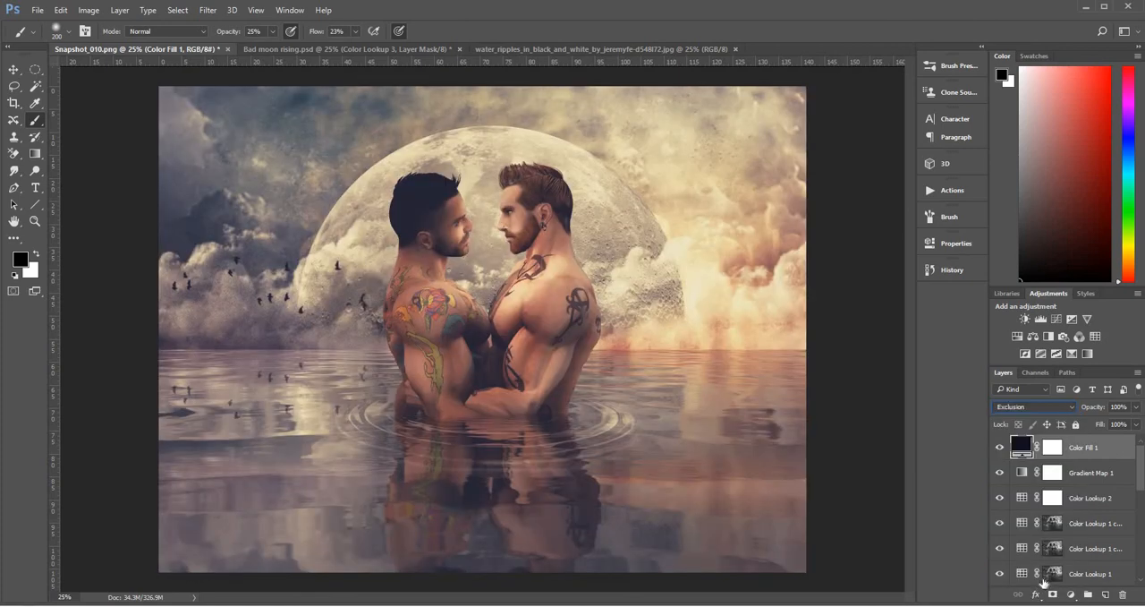
Try several dark shades at hue 233° for the Color Fill 1 layer and apply a deeper, near-black navy
double_click(1026, 448)
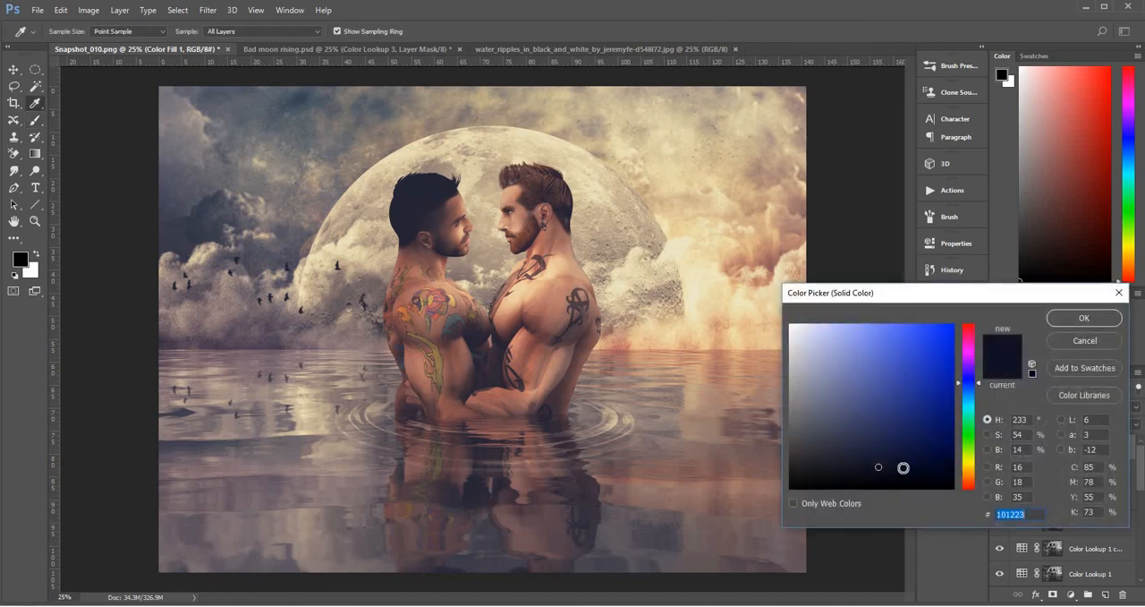
left_click(904, 467)
left_click(925, 470)
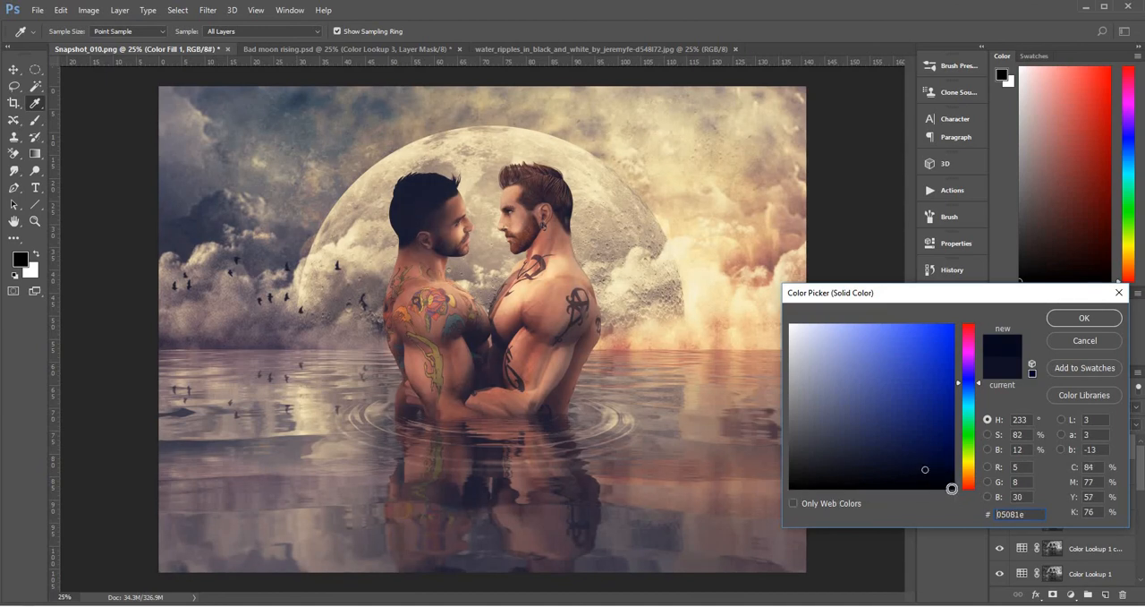
left_click(922, 475)
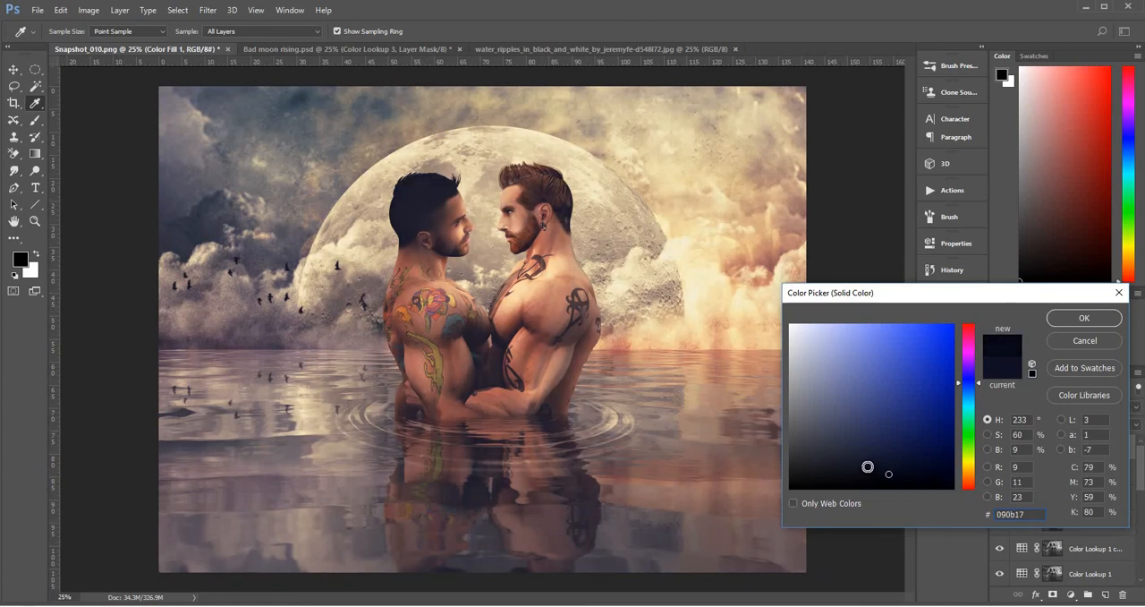
left_click(860, 468)
left_click(879, 477)
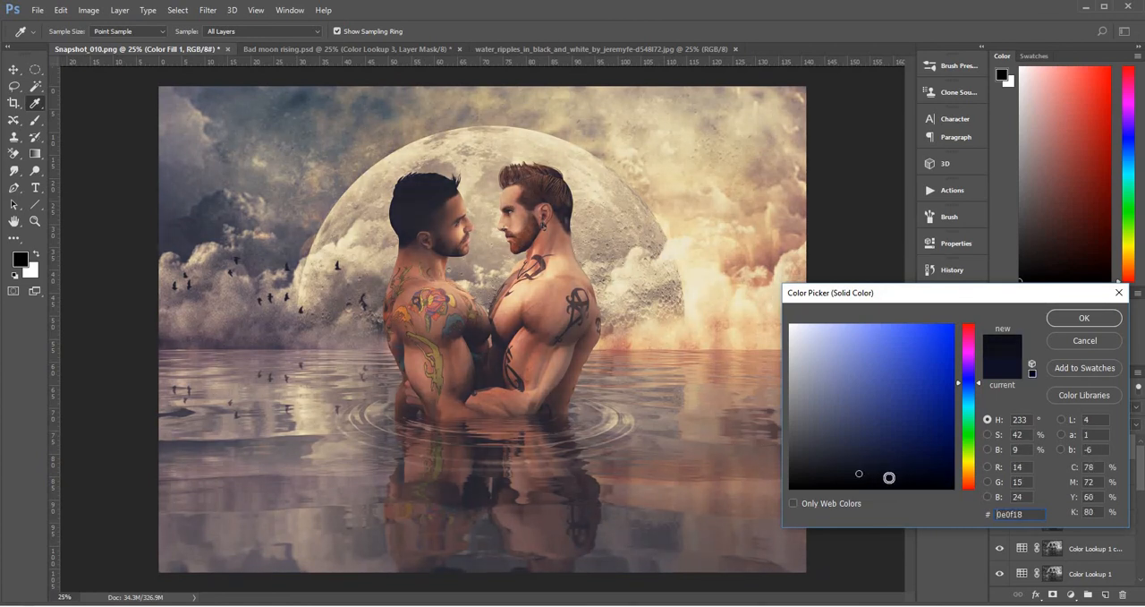
left_click(896, 474)
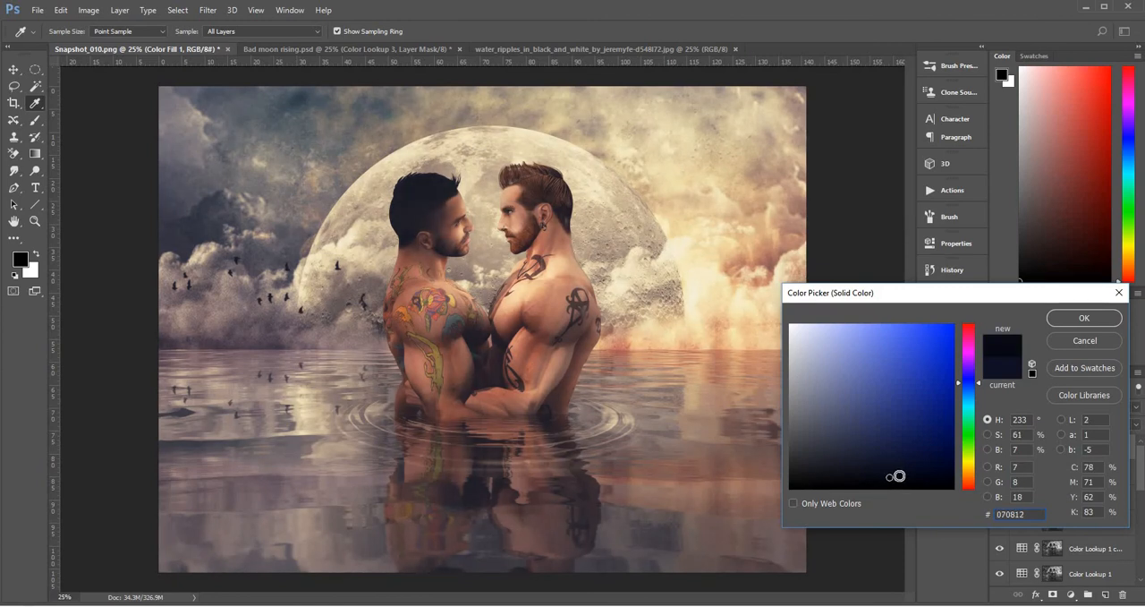
left_click(909, 474)
left_click(910, 477)
left_click(912, 476)
left_click(912, 473)
left_click(902, 473)
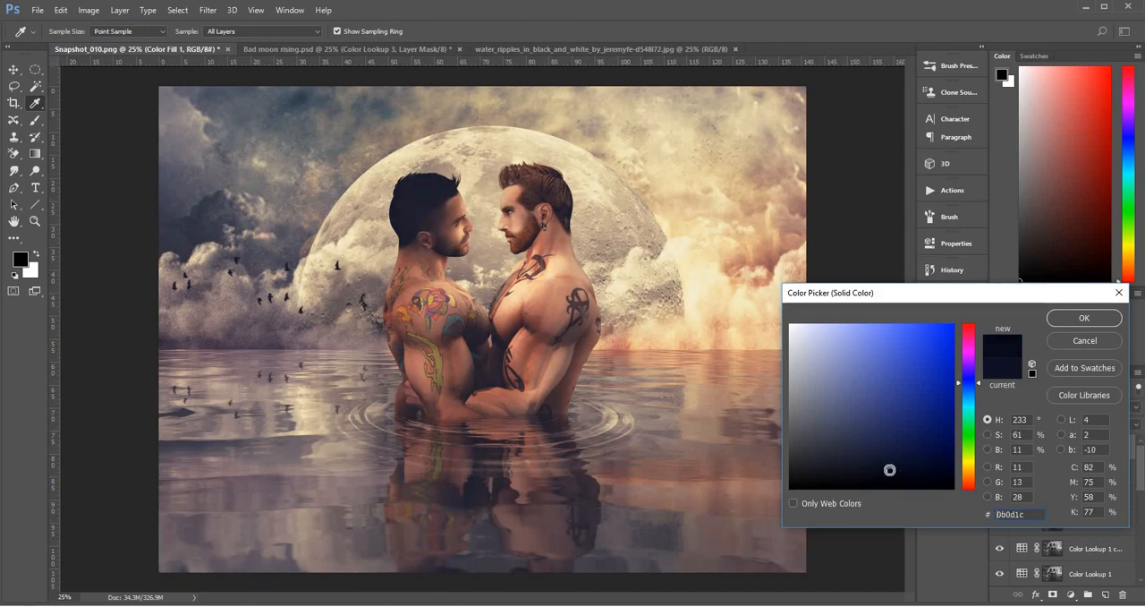
left_click(901, 472)
left_click(903, 473)
left_click(909, 476)
left_click(902, 471)
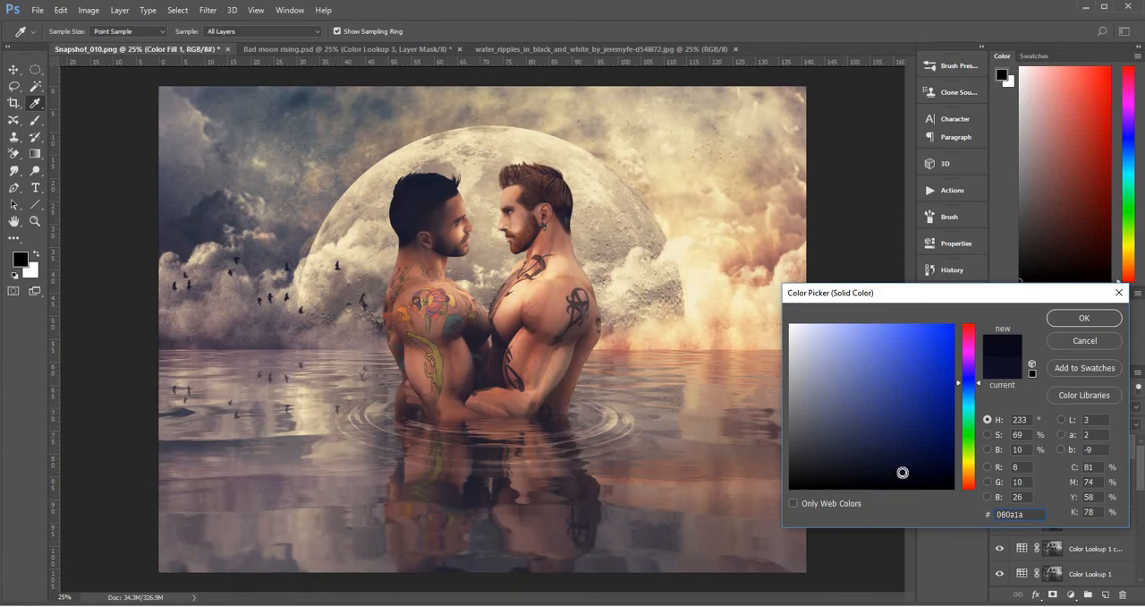
left_click(1091, 320)
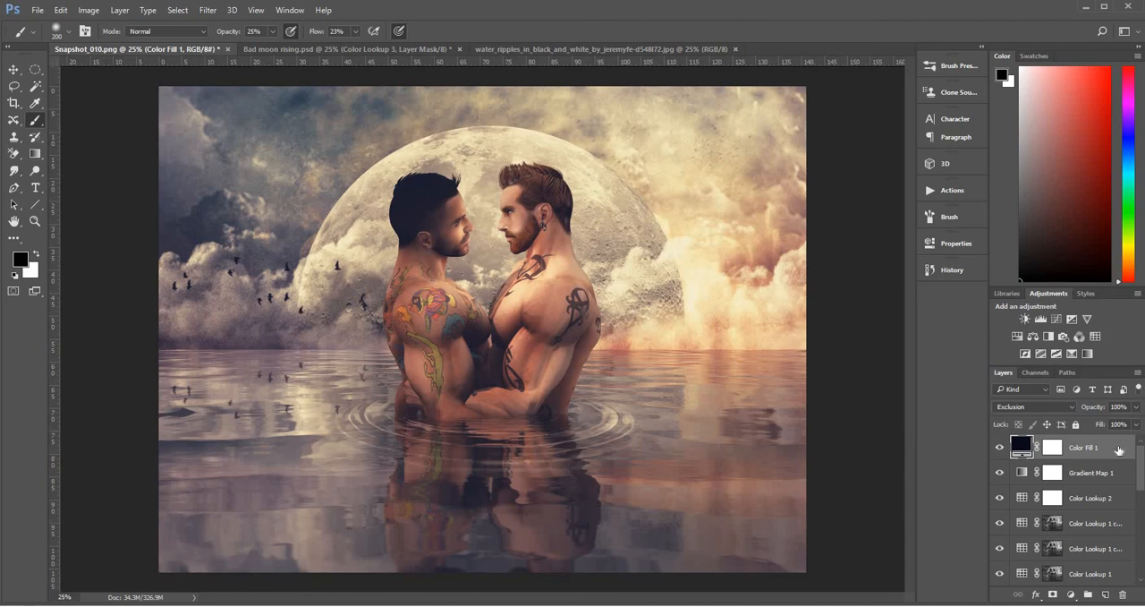
Stamp all visible layers into a new top layer and set its temperature to -9 in the Camera Raw Filter
key("ctrl+shift+alt+e")
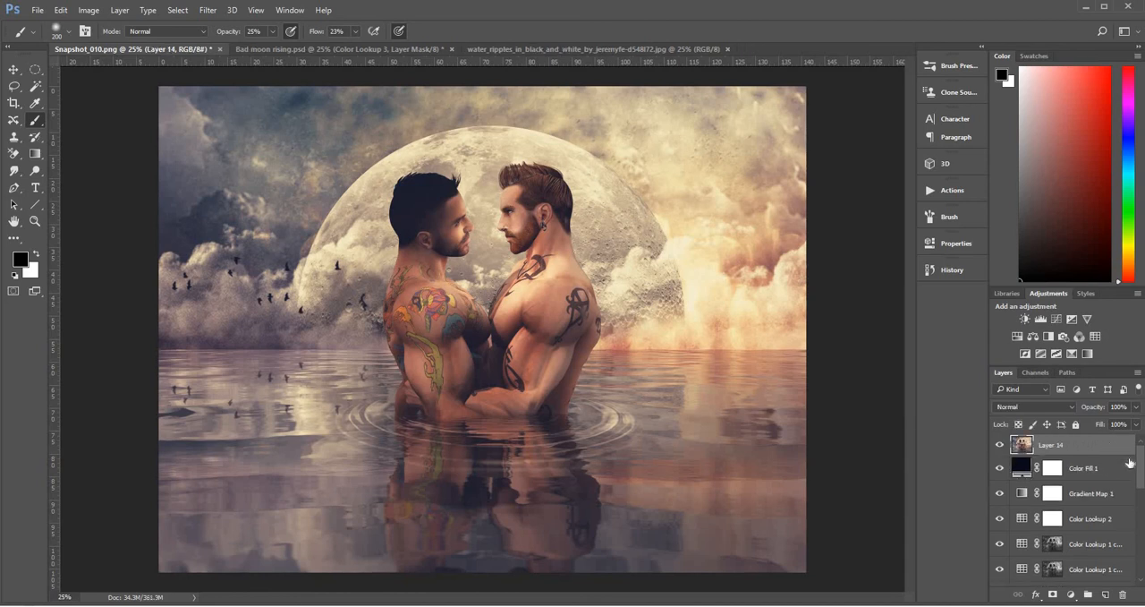
left_click(207, 10)
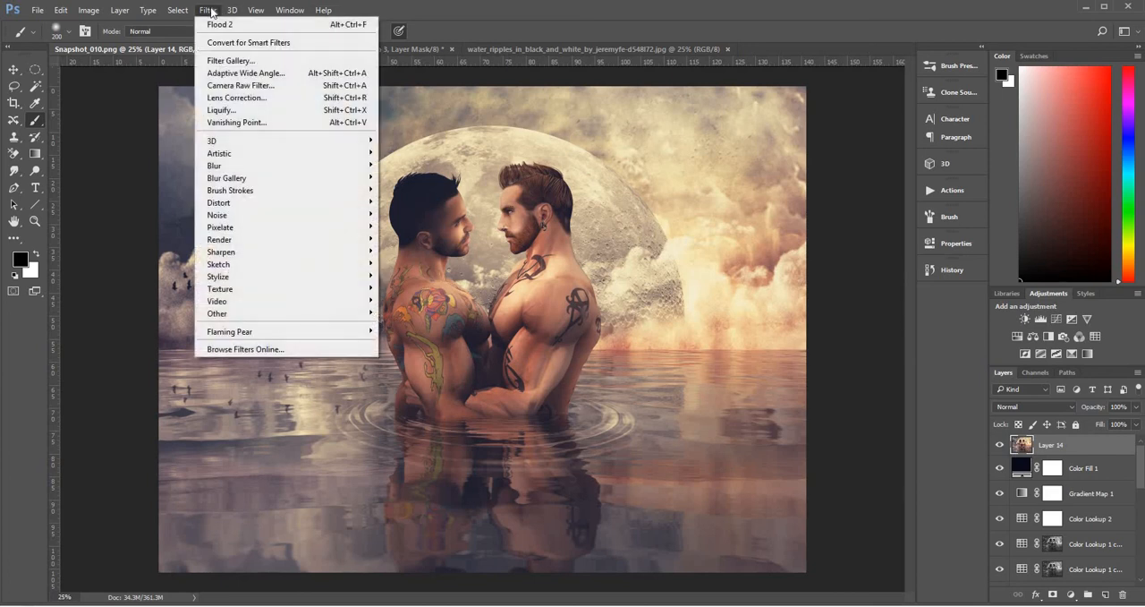
left_click(259, 85)
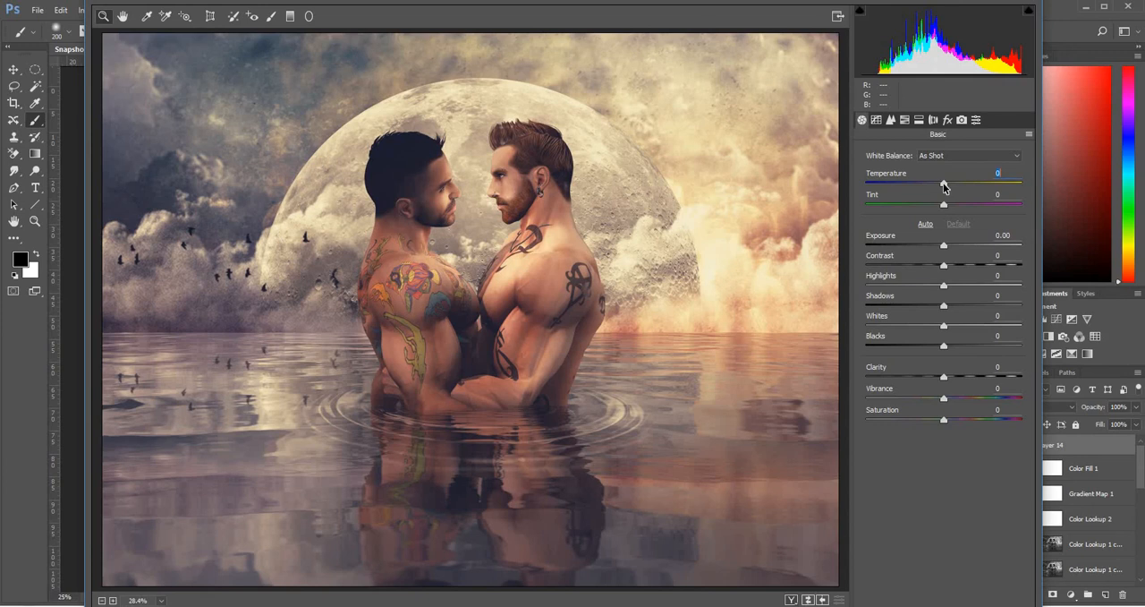
left_click_drag(944, 185, 932, 188)
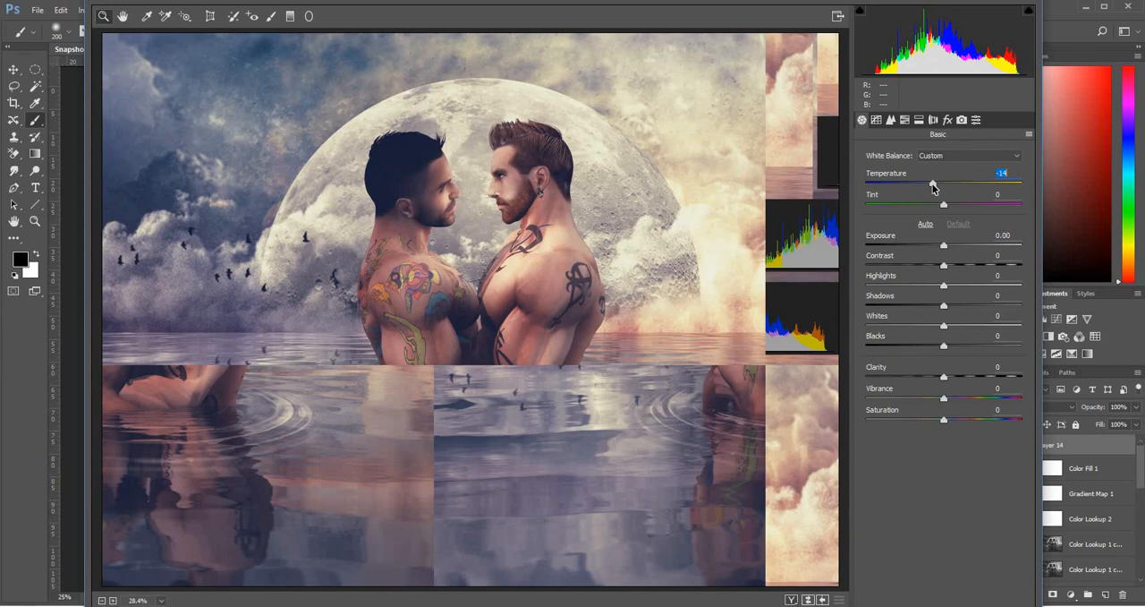
left_click_drag(933, 188, 932, 188)
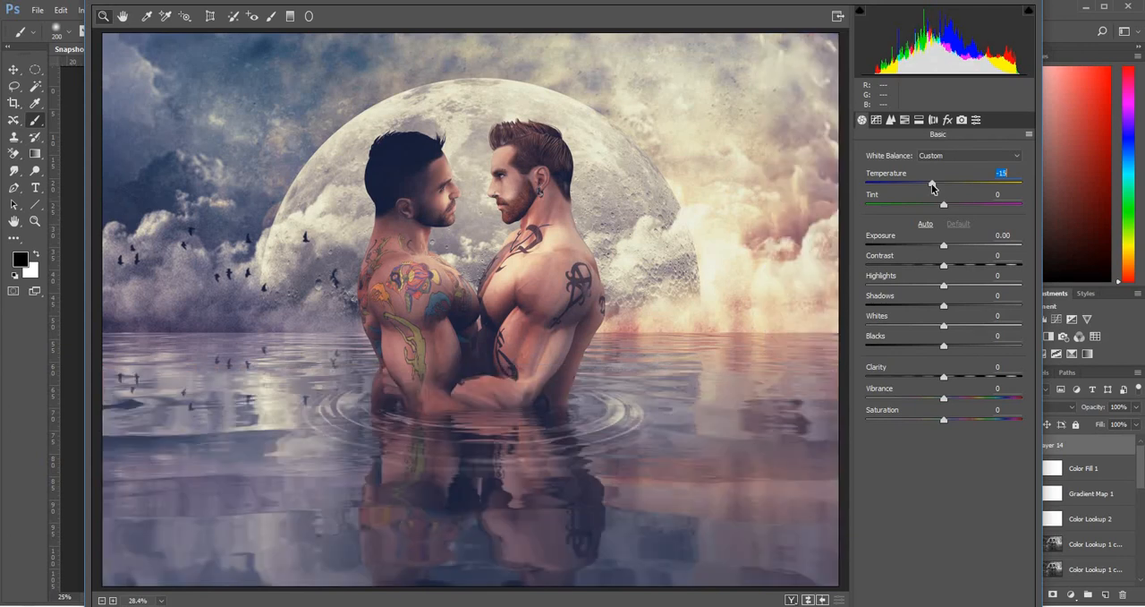
left_click_drag(932, 188, 941, 186)
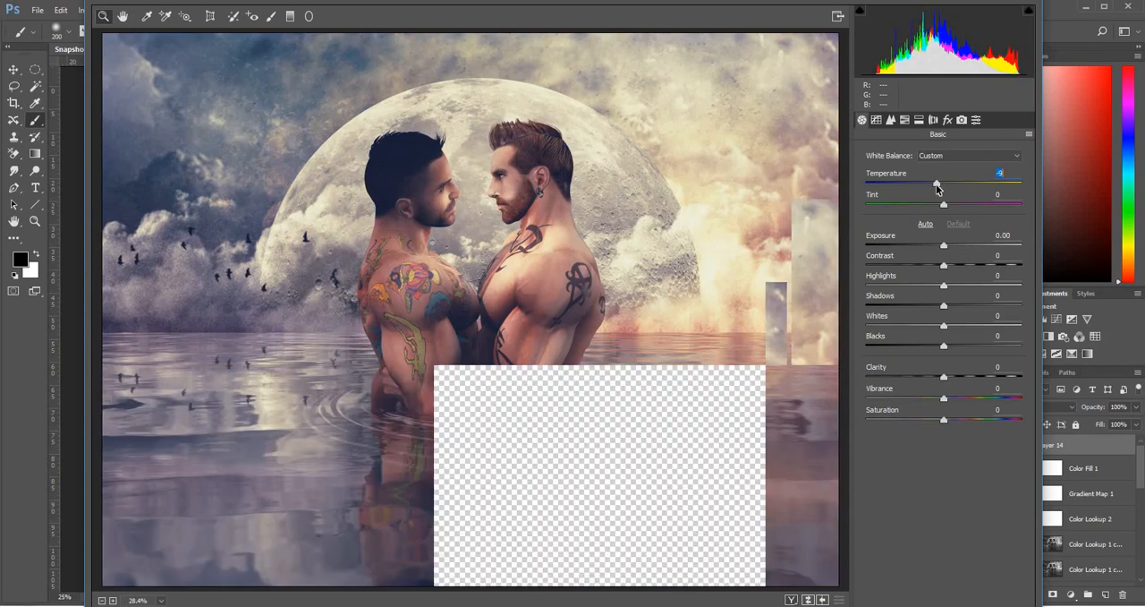
Set the Camera Raw Contrast to -12, Shadows to -33, Blacks to -25, Highlights to +28 and Whites to +22
left_click(943, 249)
left_click_drag(942, 269, 935, 272)
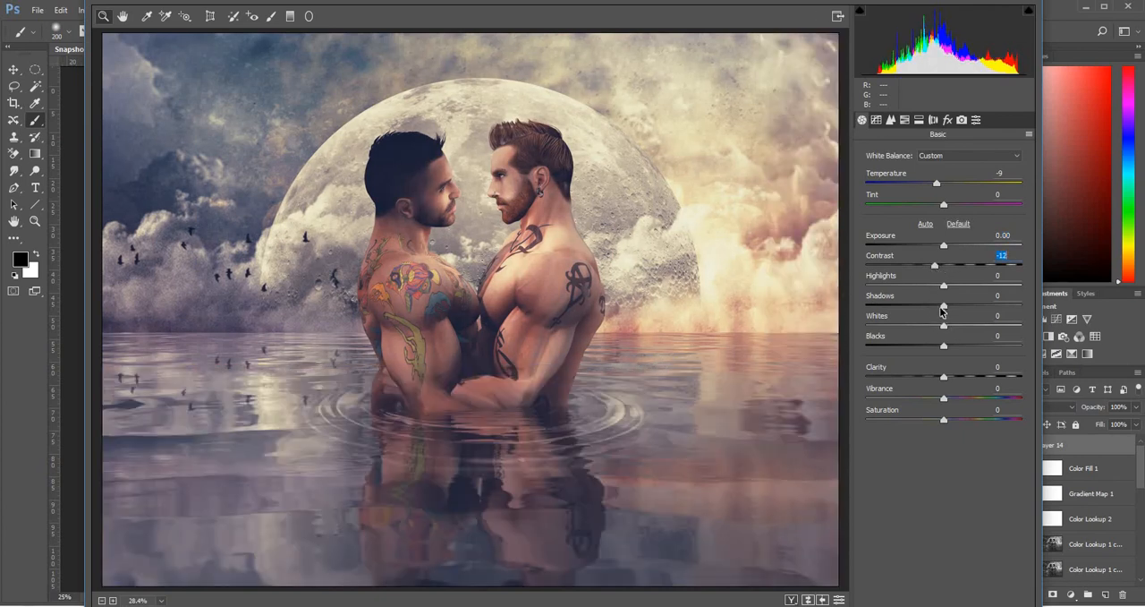
left_click_drag(944, 308, 918, 309)
left_click_drag(945, 349, 925, 344)
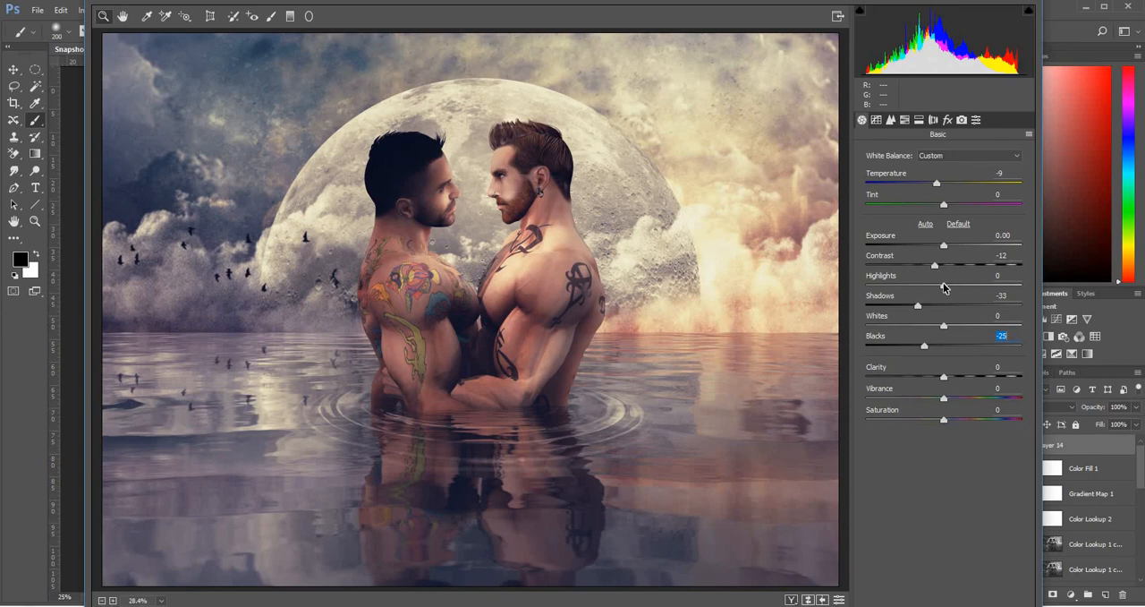
left_click_drag(943, 287, 967, 291)
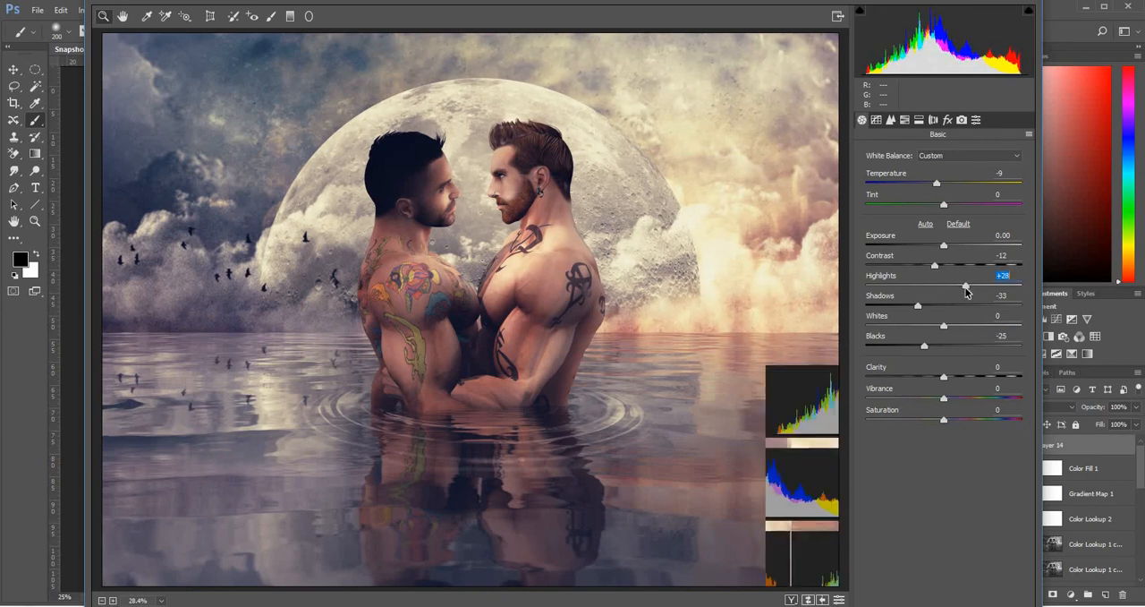
left_click_drag(945, 330, 966, 330)
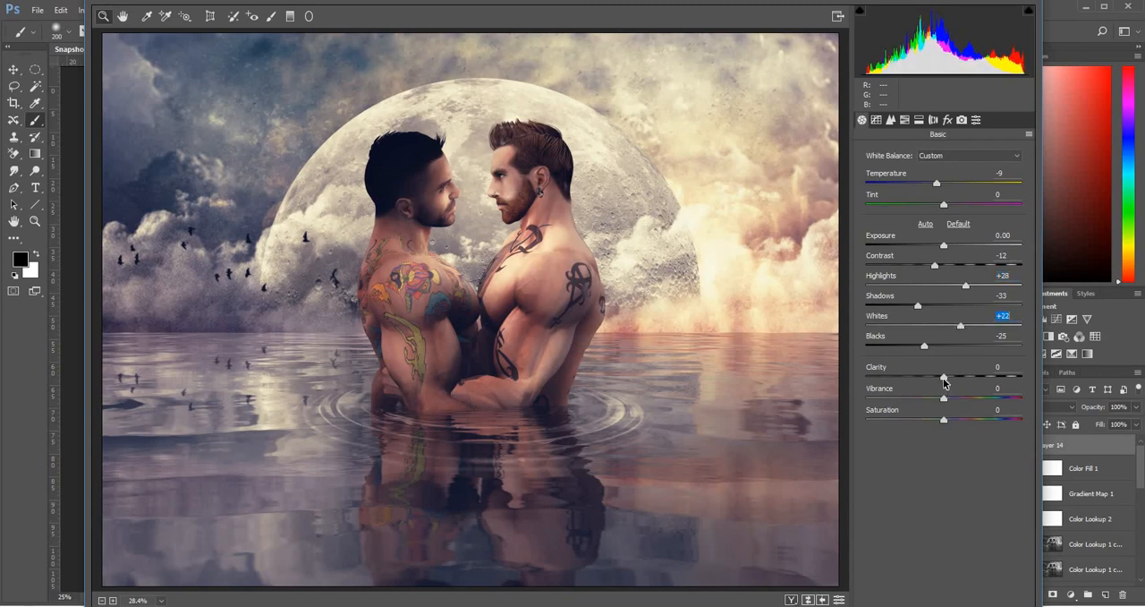
Set Clarity to -13, Saturation to -15 and Vibrance to +45, and soften Blacks to -12 and Shadows to -13
left_click_drag(944, 379, 933, 379)
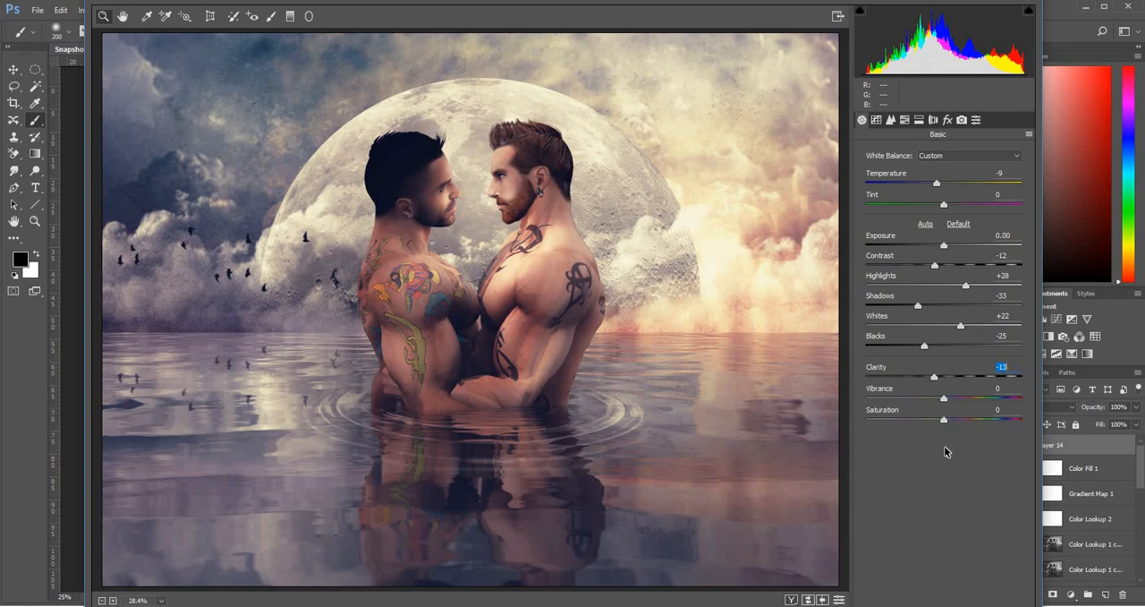
left_click_drag(946, 425, 982, 395)
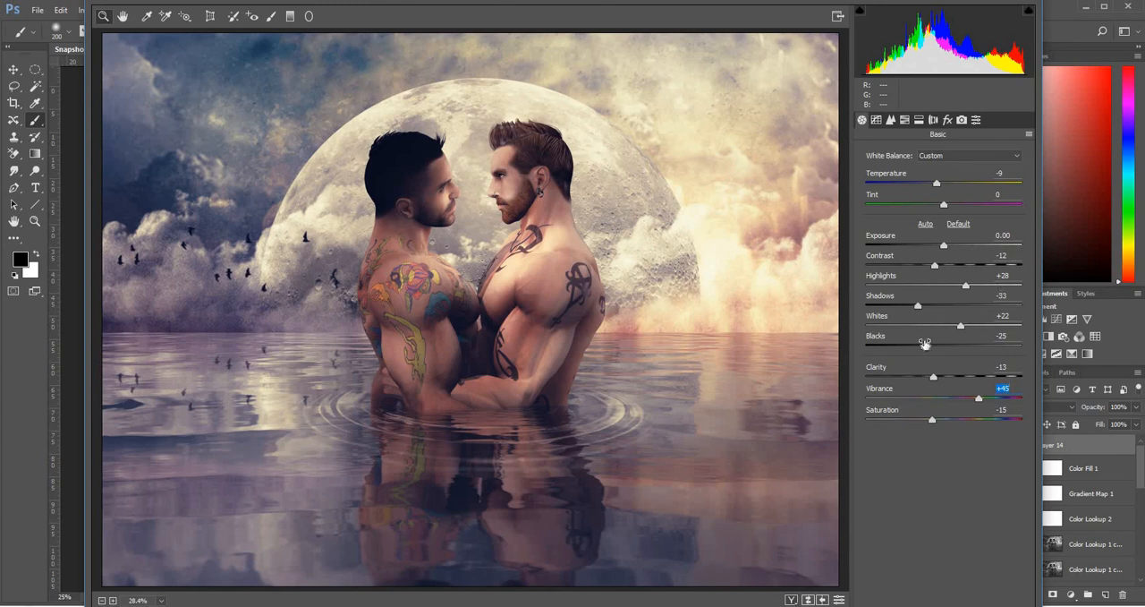
left_click_drag(926, 349, 936, 348)
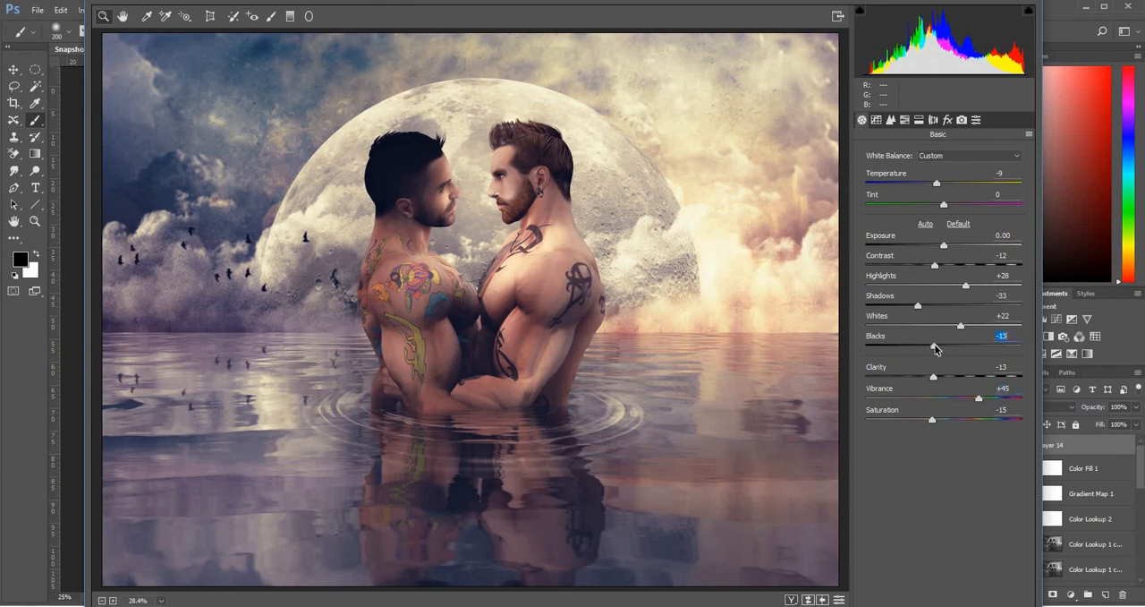
left_click(932, 306)
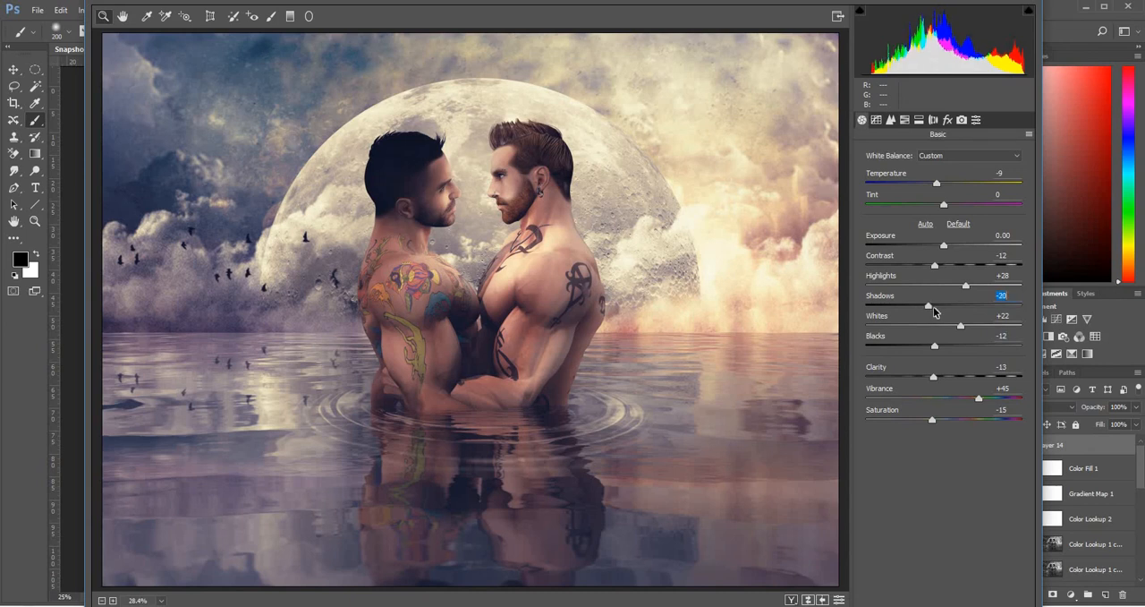
Adjust the parametric tone curve to Highlights +13, Lights +24, Darks -3 and Shadows +38
left_click(878, 120)
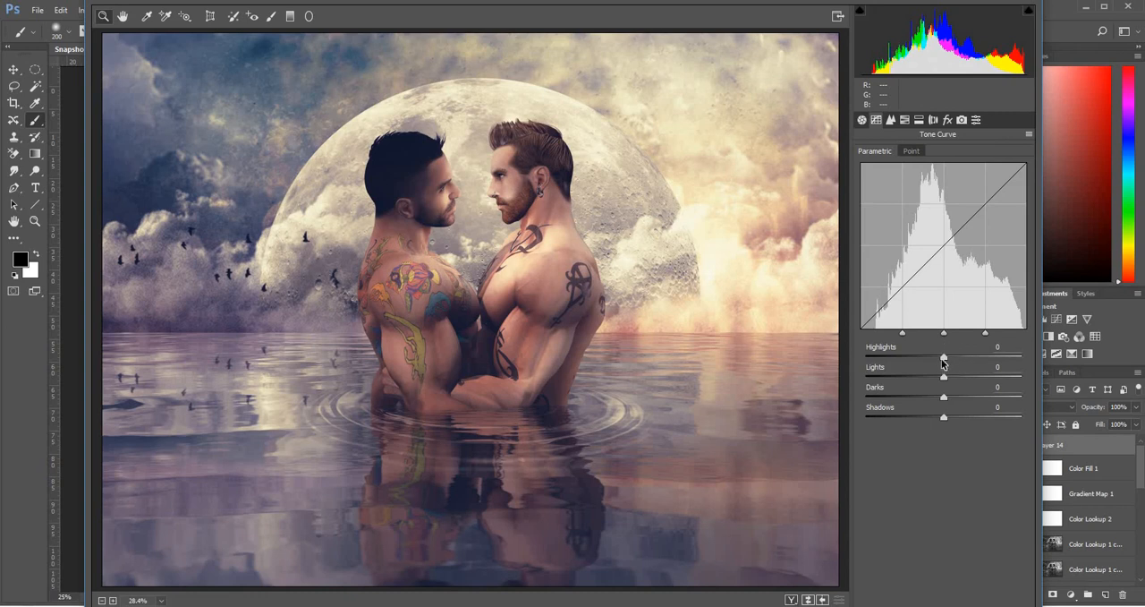
left_click_drag(942, 359, 955, 379)
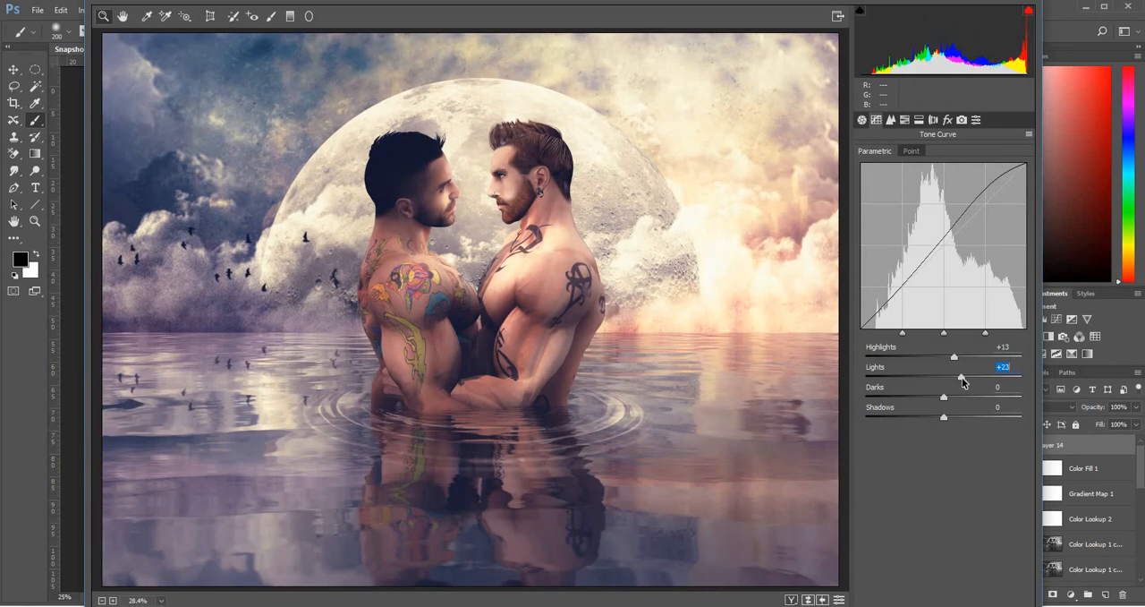
mouse_move(952, 402)
left_mouse_down()
mouse_move(979, 417)
mouse_move(956, 409)
left_mouse_up()
left_click(946, 419)
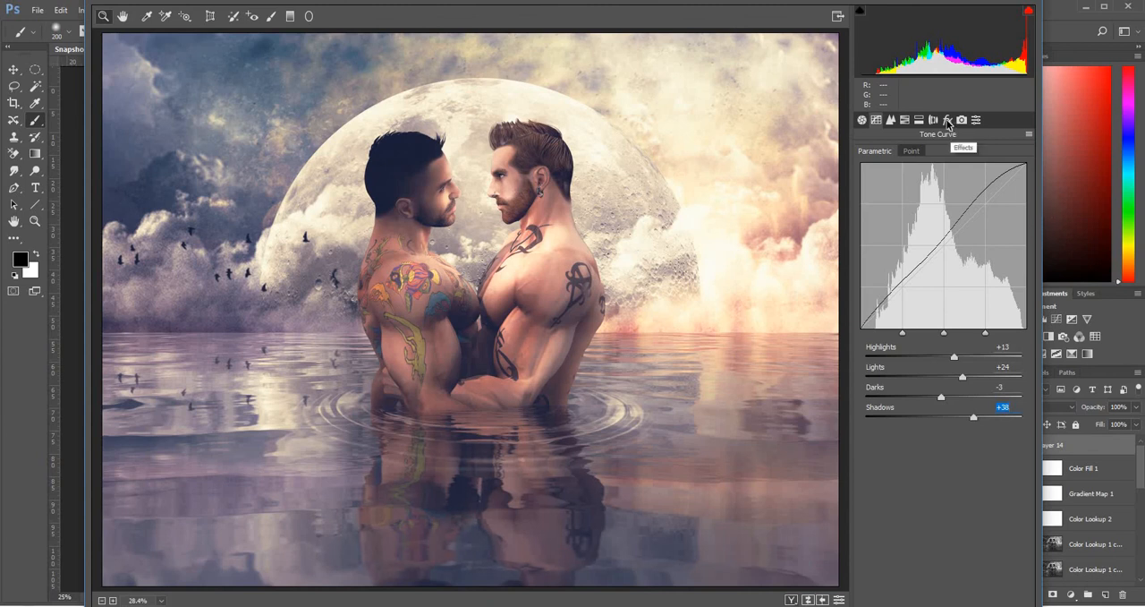
Set the Dehaze amount to -3 and add film grain with an amount of 25
left_click(948, 120)
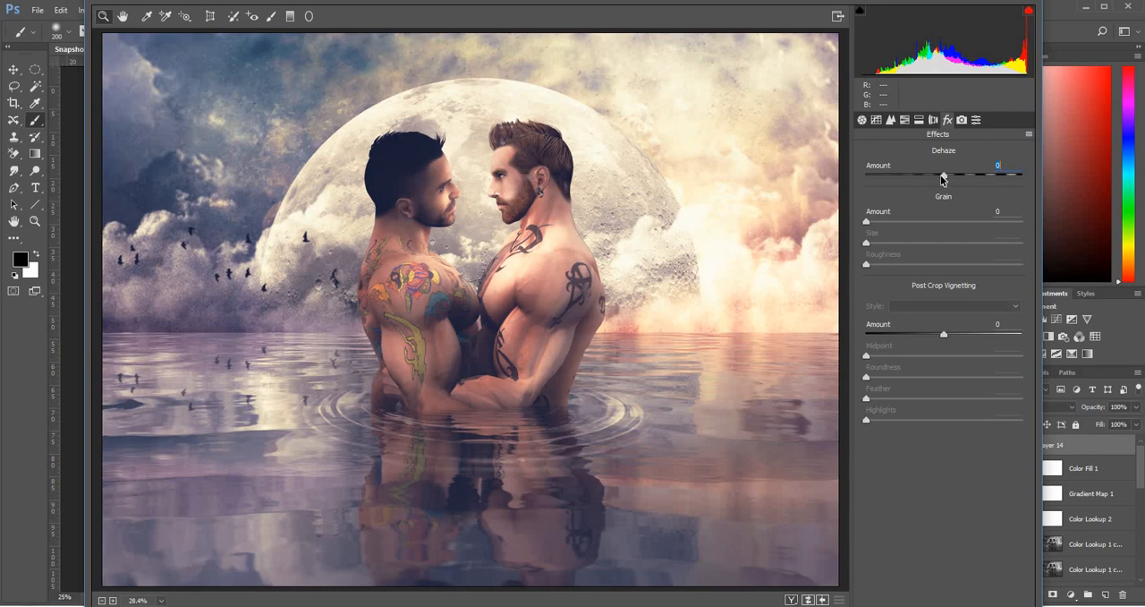
left_click_drag(942, 179, 939, 180)
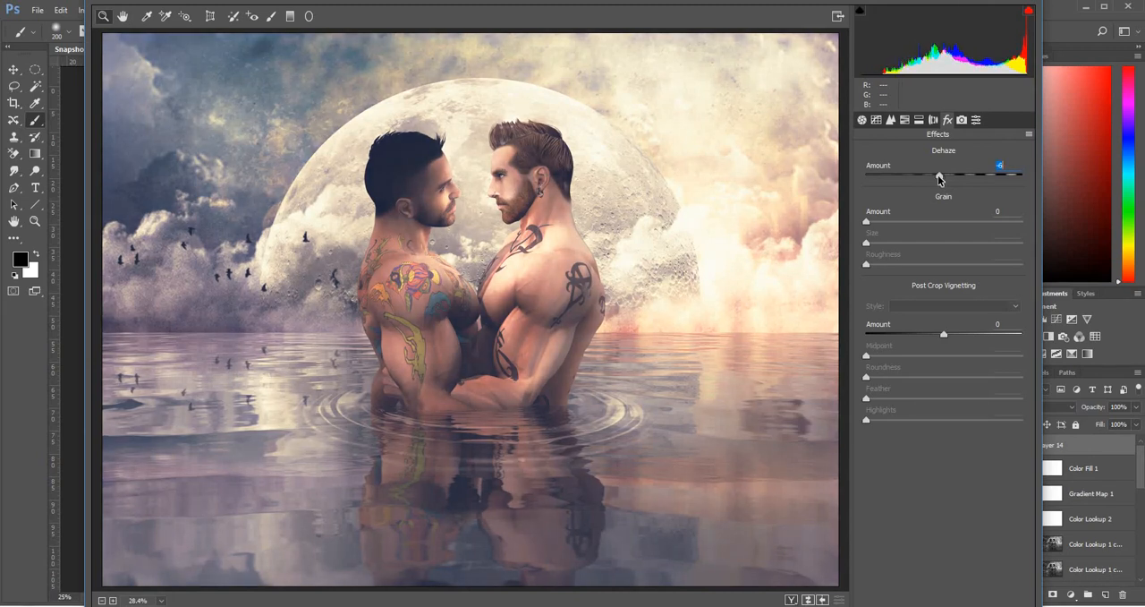
left_click_drag(941, 180, 942, 179)
left_click_drag(866, 223, 906, 223)
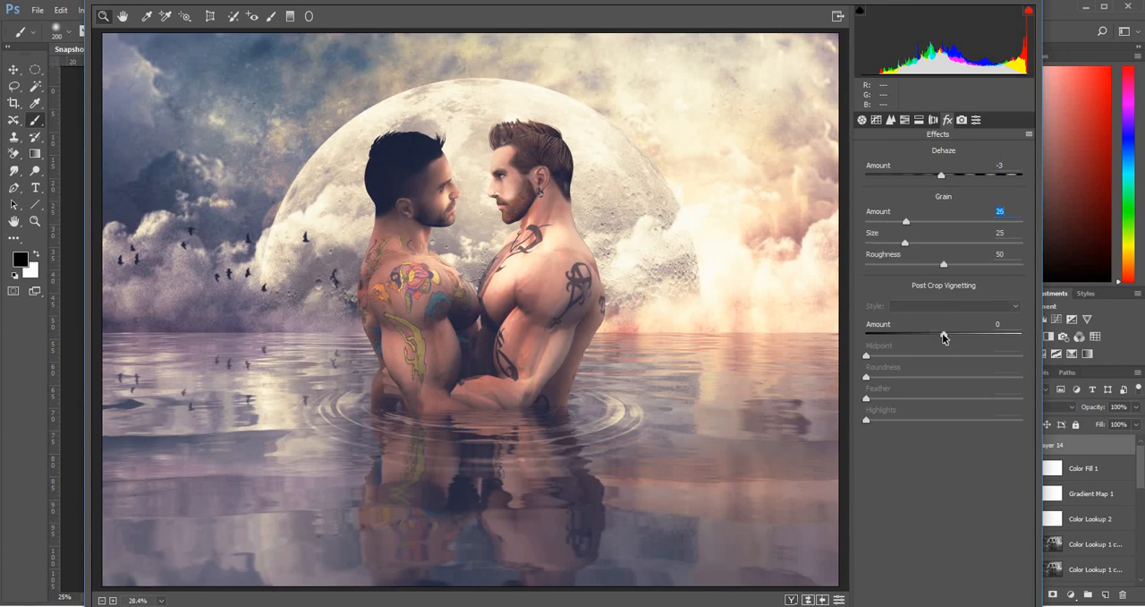
Add a Highlight Priority vignette with Amount -38 and Roundness +100, and cool the white balance Temperature to -14
left_click_drag(943, 337, 911, 335)
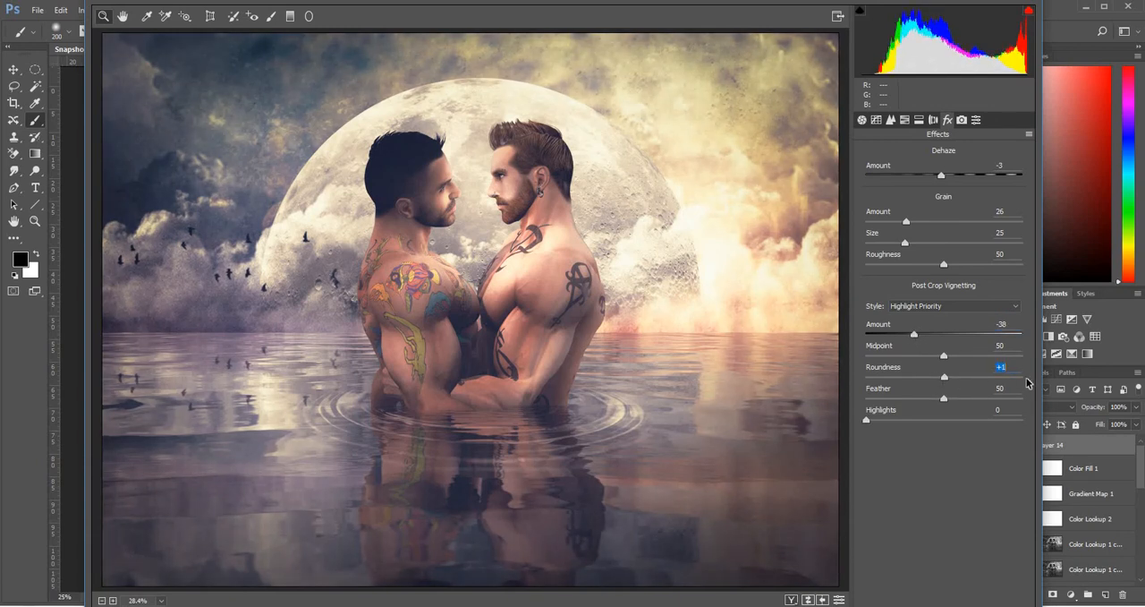
left_click_drag(1027, 383, 1052, 379)
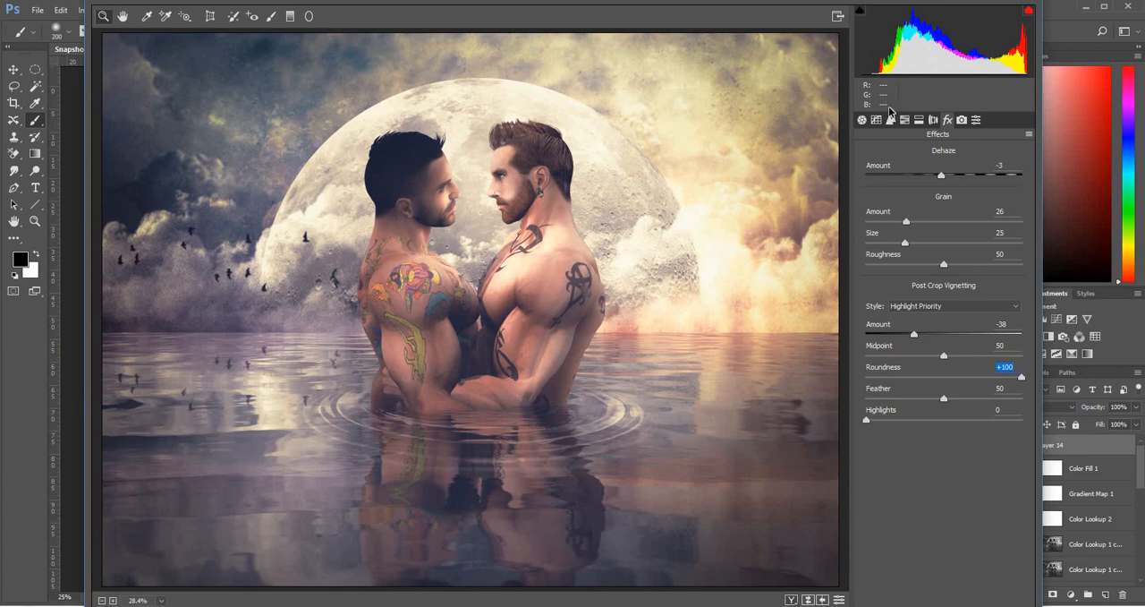
left_click(864, 121)
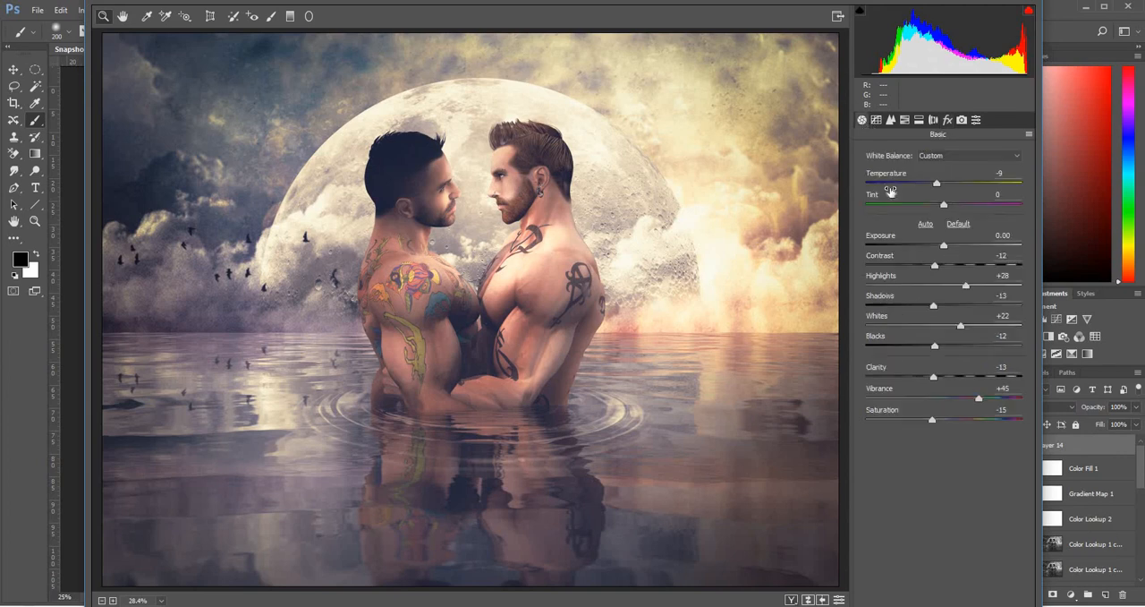
left_click(936, 184)
left_click_drag(920, 185, 927, 186)
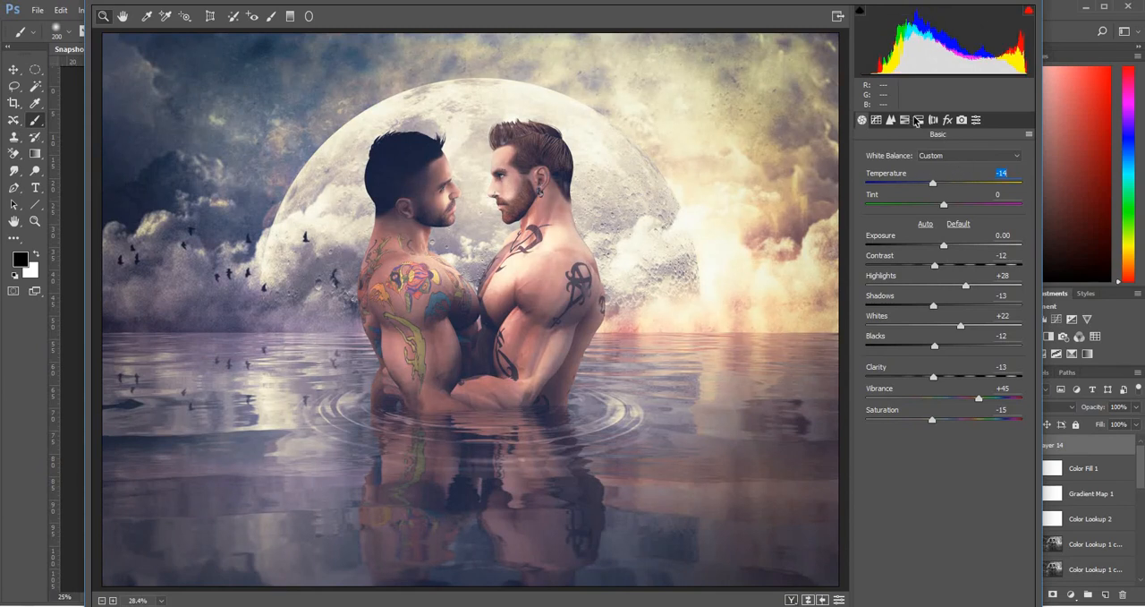
Split-tone the image with highlights at Hue 164, Saturation 8 and shadows at Hue 116, Saturation 12
left_click(919, 121)
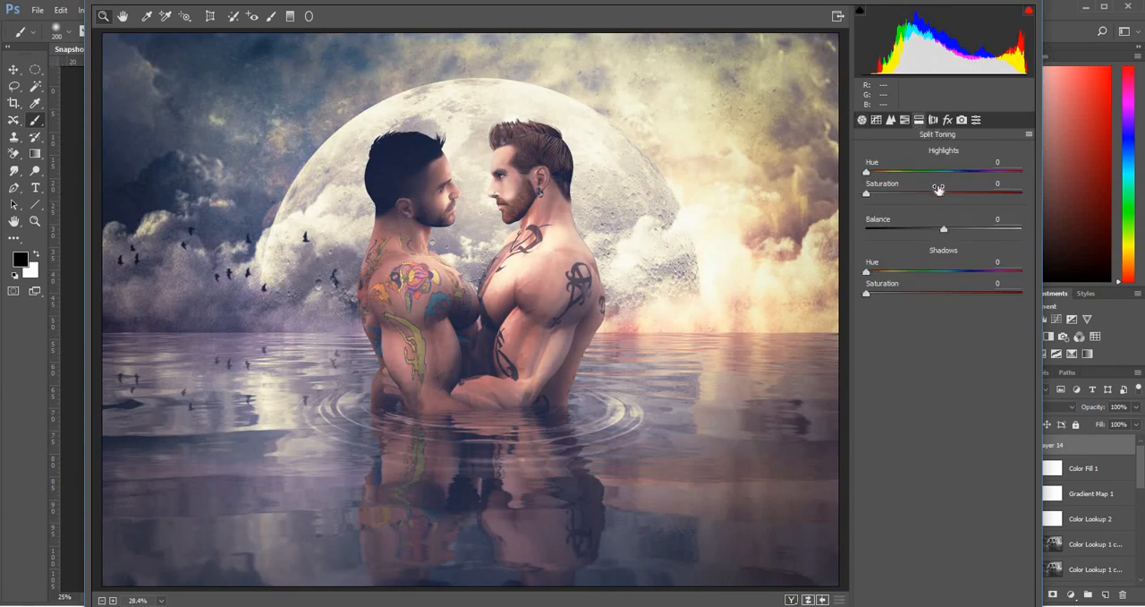
left_click_drag(868, 196, 938, 183)
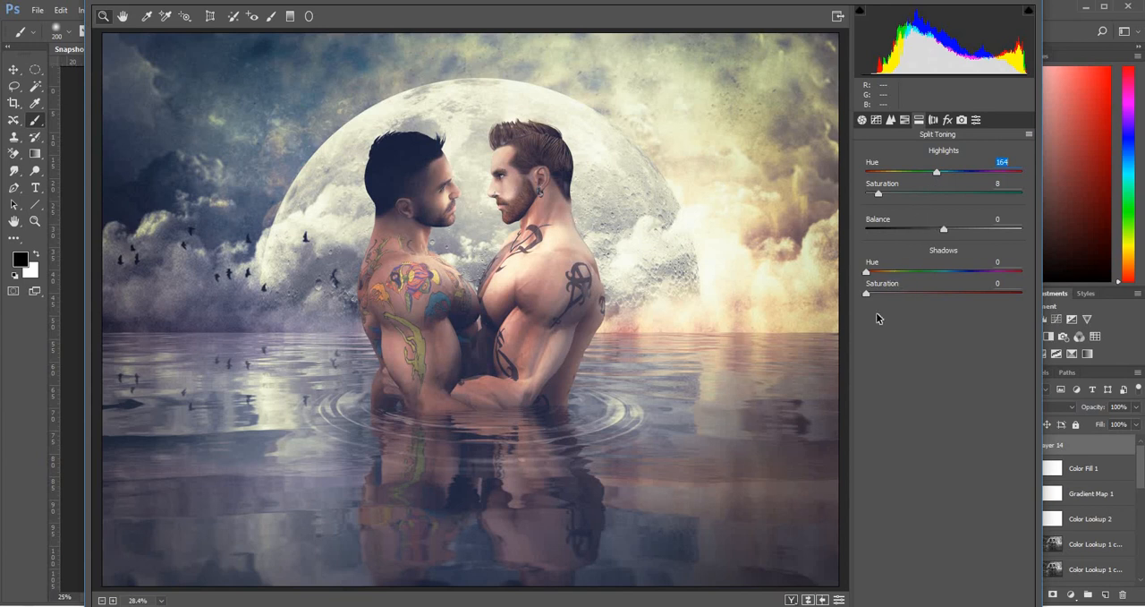
left_click_drag(867, 295, 917, 273)
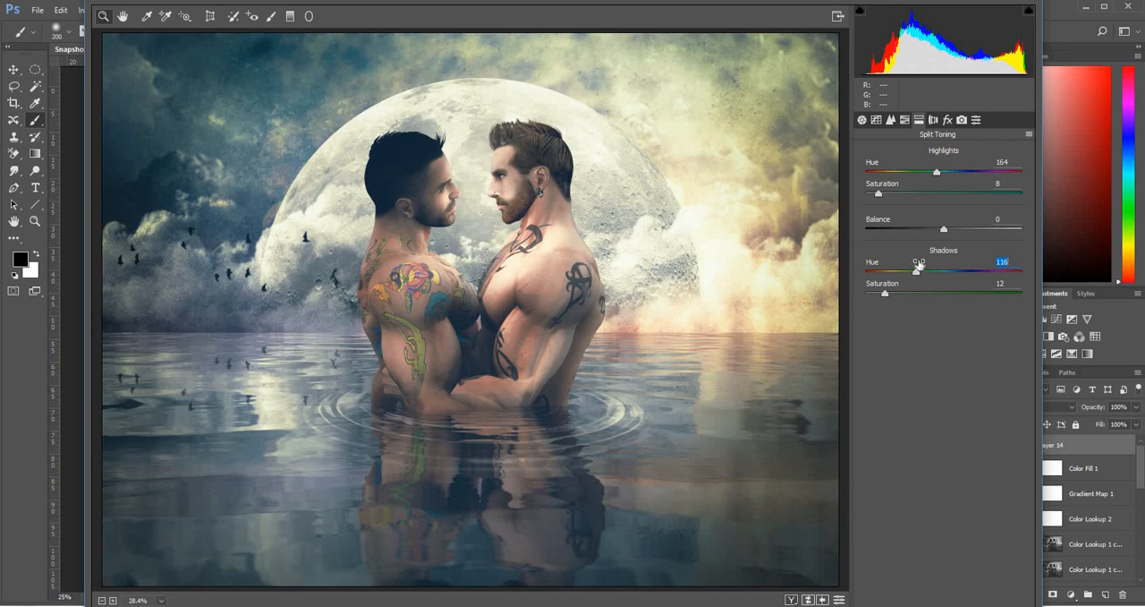
Reduce the parametric tone curve to Highlights +8 and Lights +13, and apply the Camera Raw filter to the merged layer
left_click(877, 121)
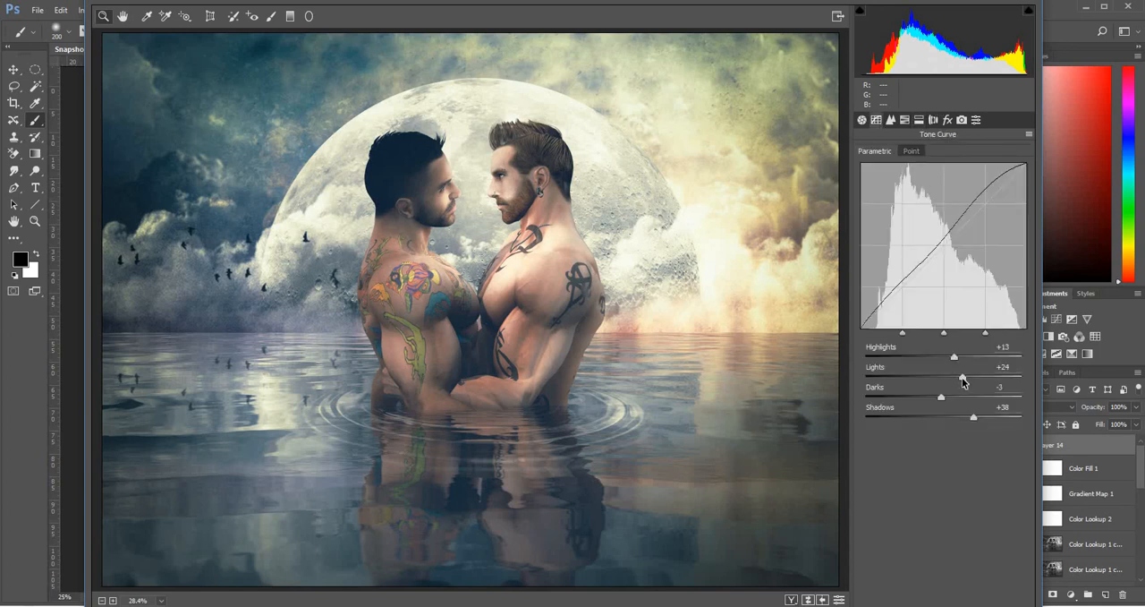
mouse_move(950, 382)
left_mouse_down()
mouse_move(965, 385)
mouse_move(941, 360)
mouse_move(952, 358)
mouse_move(955, 379)
left_mouse_up()
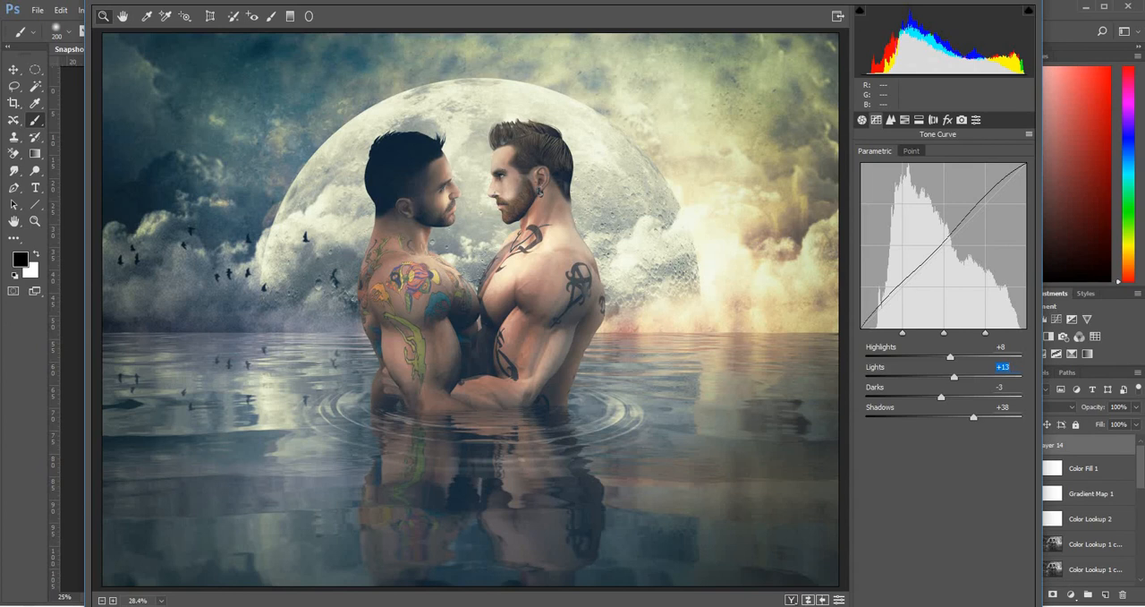
key("Return")
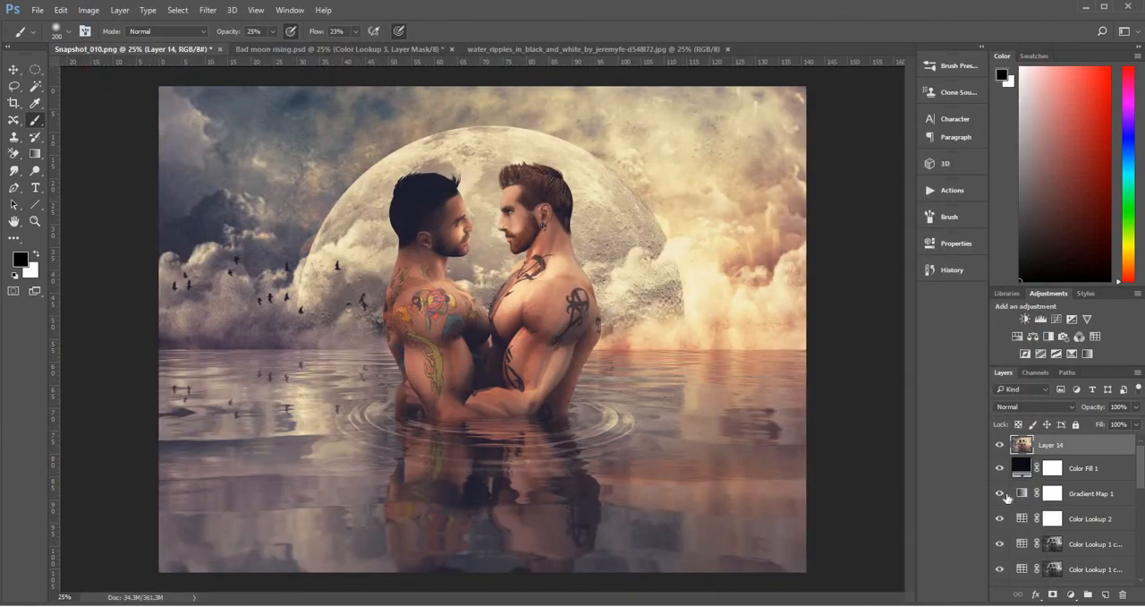